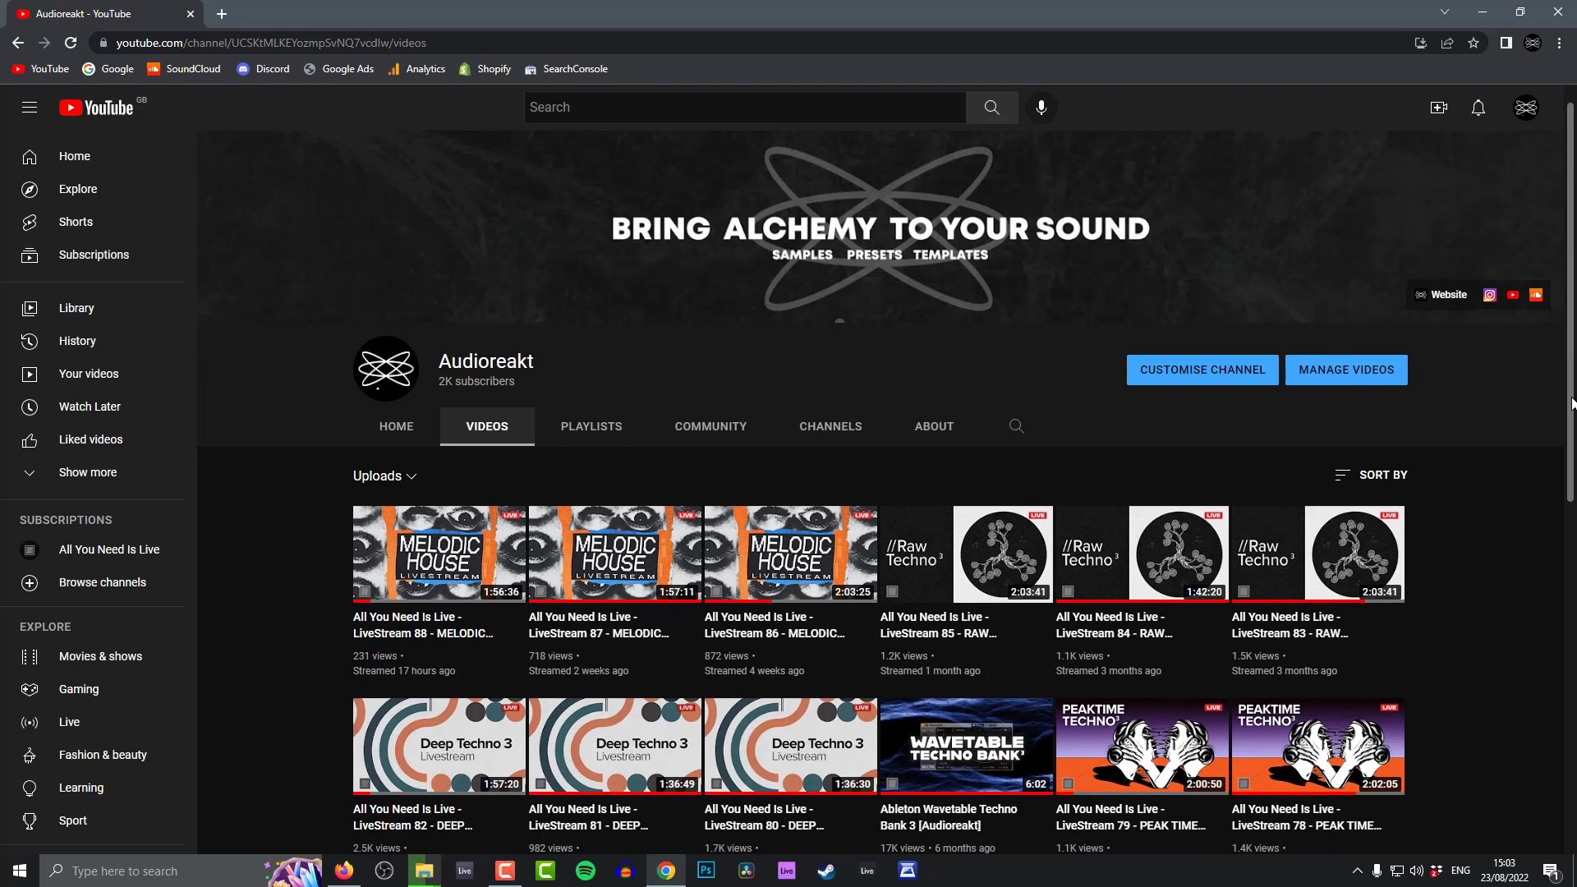
# - Browse the Audioreakt channel's uploaded videos
pyautogui.scroll(-2, 885, 474)
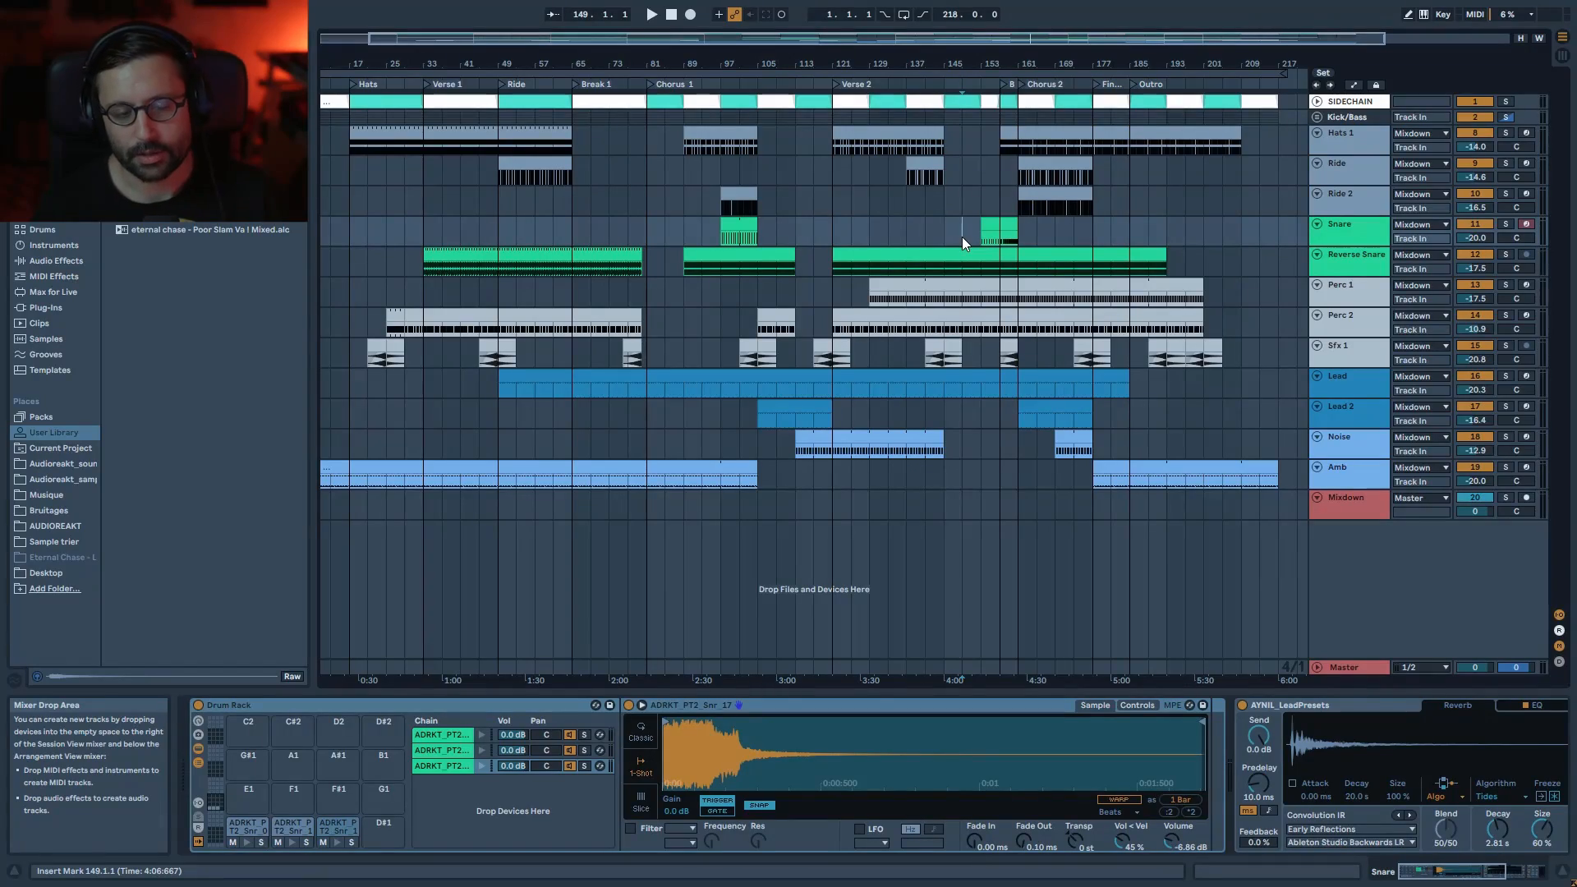
# - Switch to Ableton Live and play the arrangement from bar 149 through the break into Chorus 2
pyautogui.press('space')
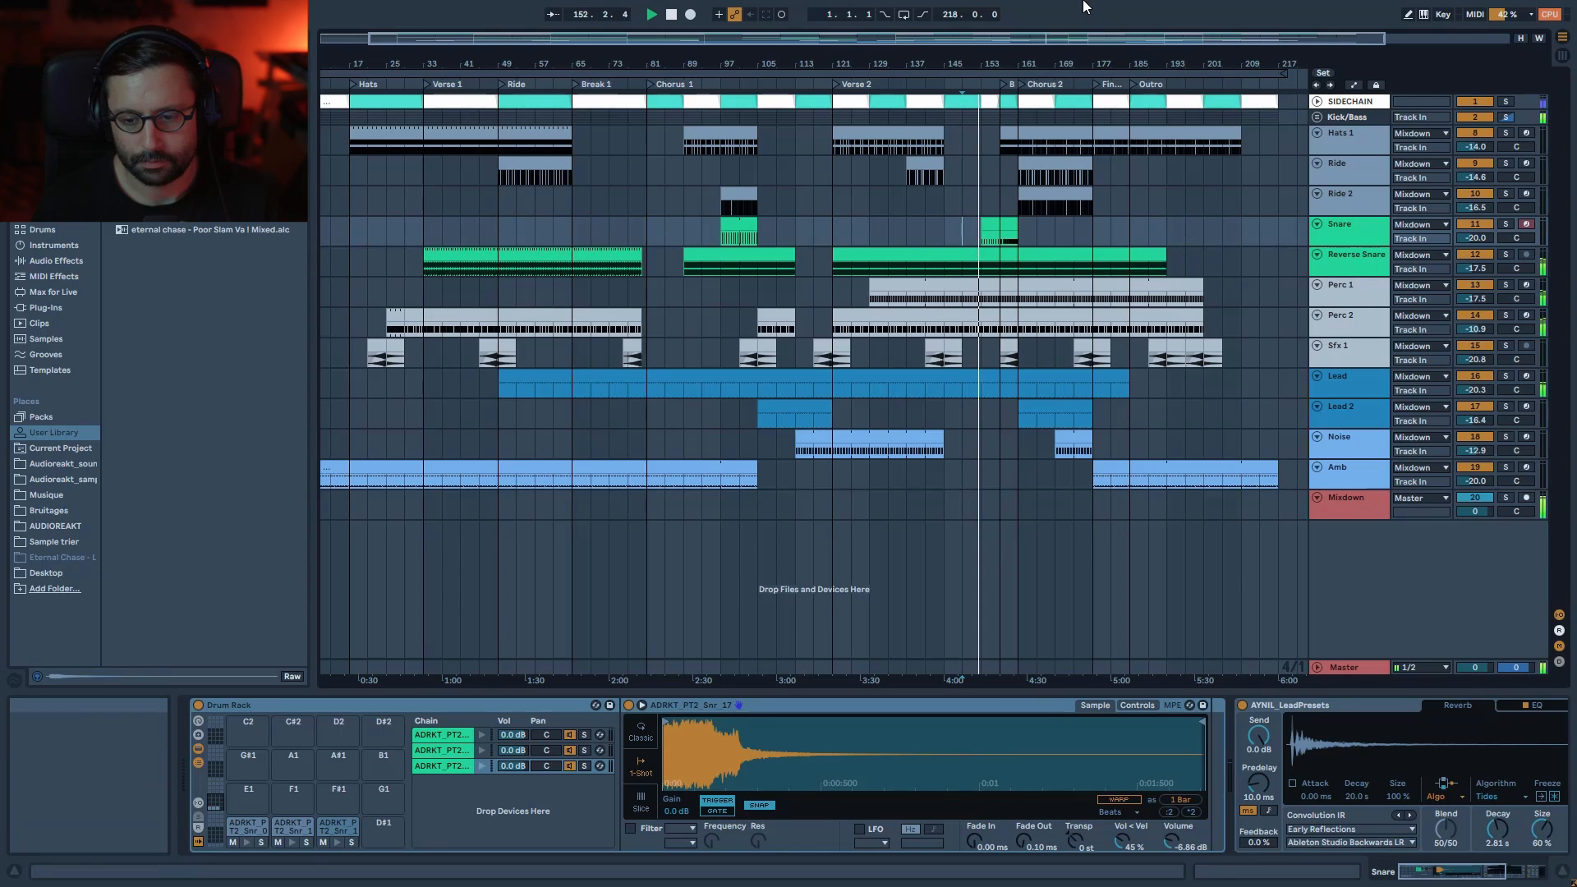
pyautogui.moveTo(1053, 38); pyautogui.dragTo(1053, 94)
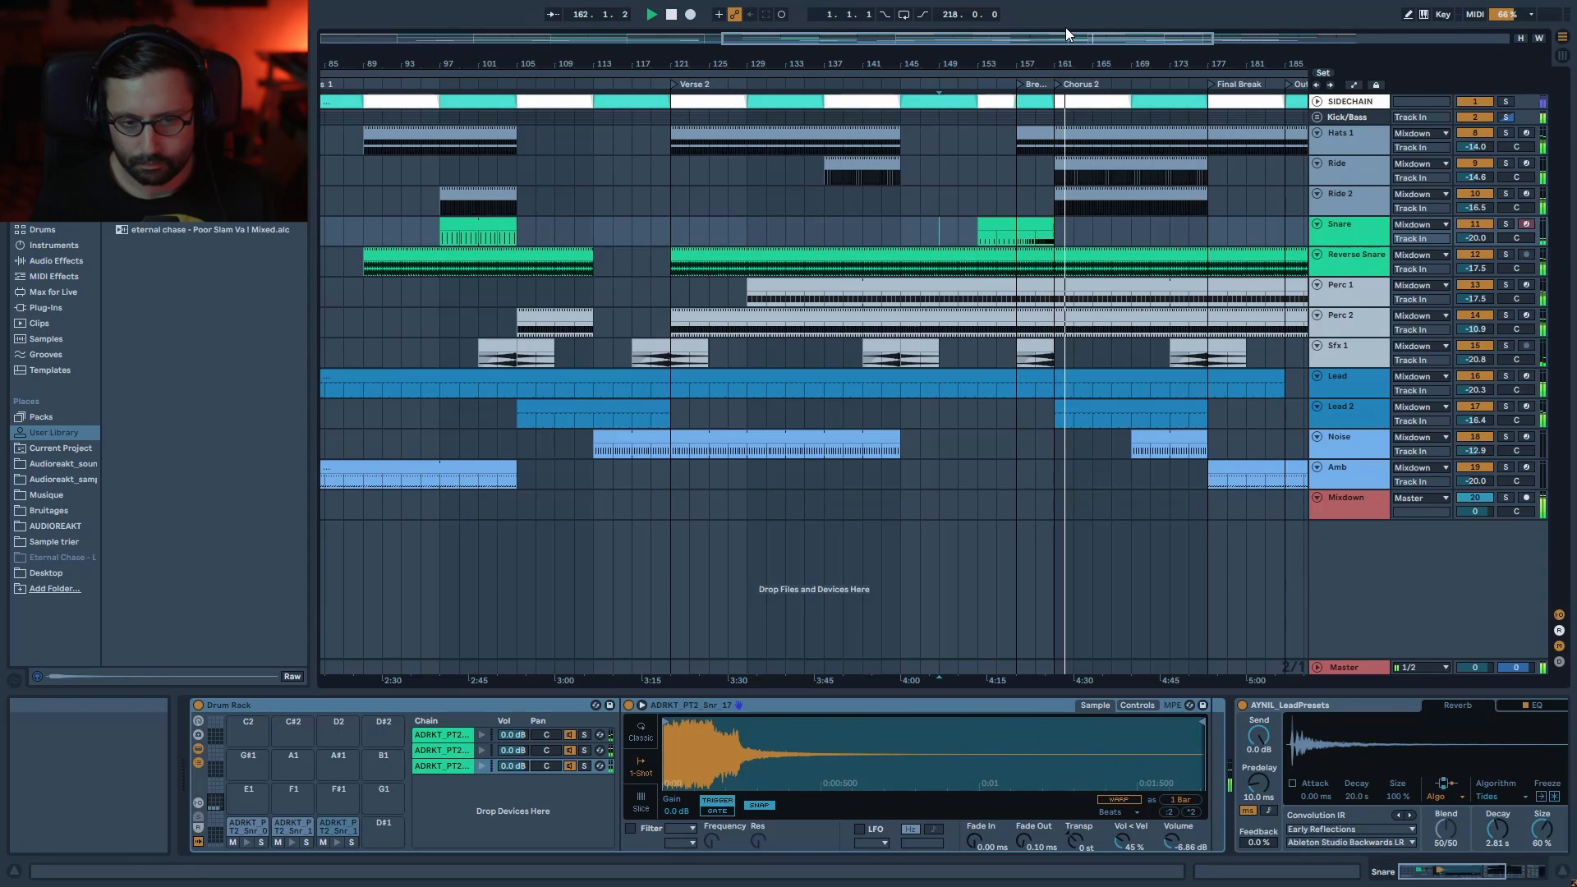
pyautogui.moveTo(1062, 38); pyautogui.dragTo(1117, 47)
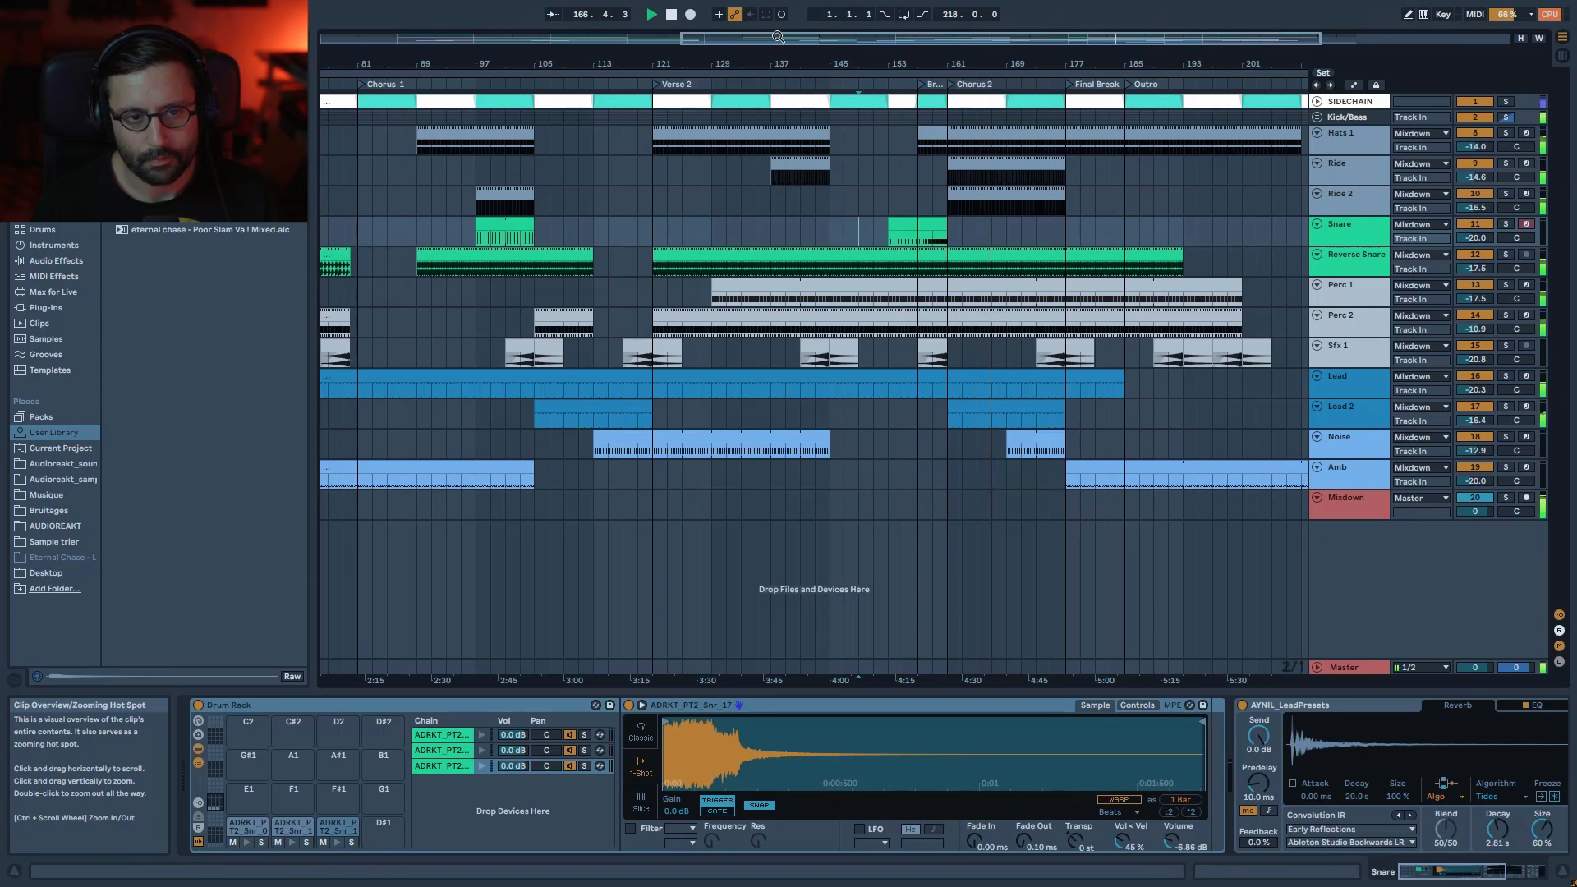
pyautogui.moveTo(1269, 40); pyautogui.dragTo(1260, 59)
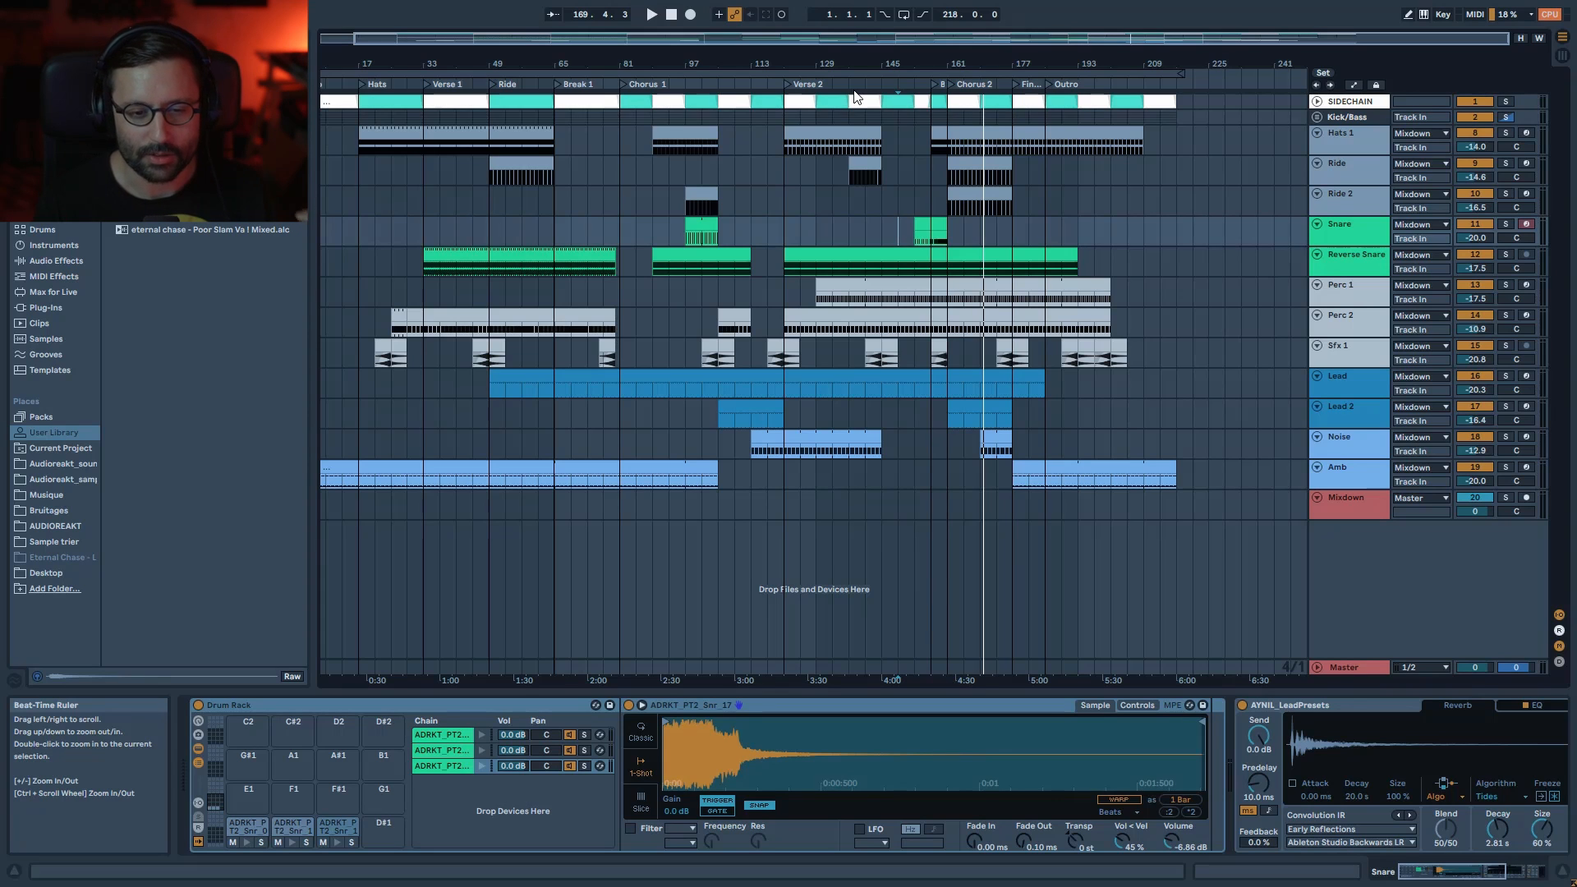
# - Play the Intro from bar 1 with the Amb track soloed, inspect its devices back to Wavetable, and release the solo
pyautogui.moveTo(368, 40); pyautogui.dragTo(335, 35)
pyautogui.click(741, 383)
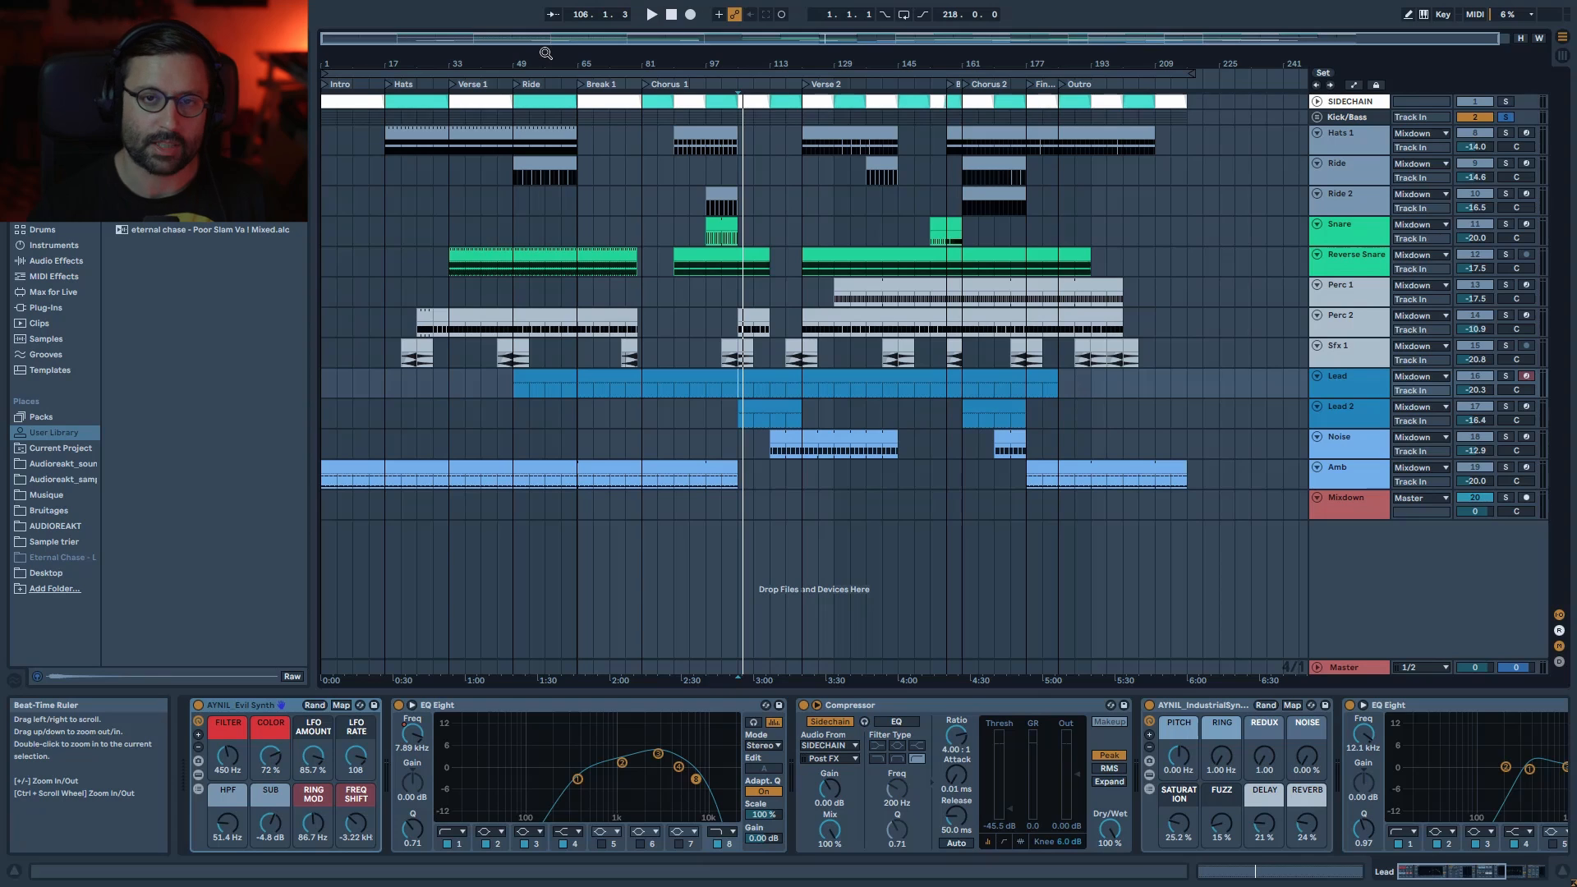
pyautogui.moveTo(546, 54); pyautogui.dragTo(694, 82)
pyautogui.click(671, 14)
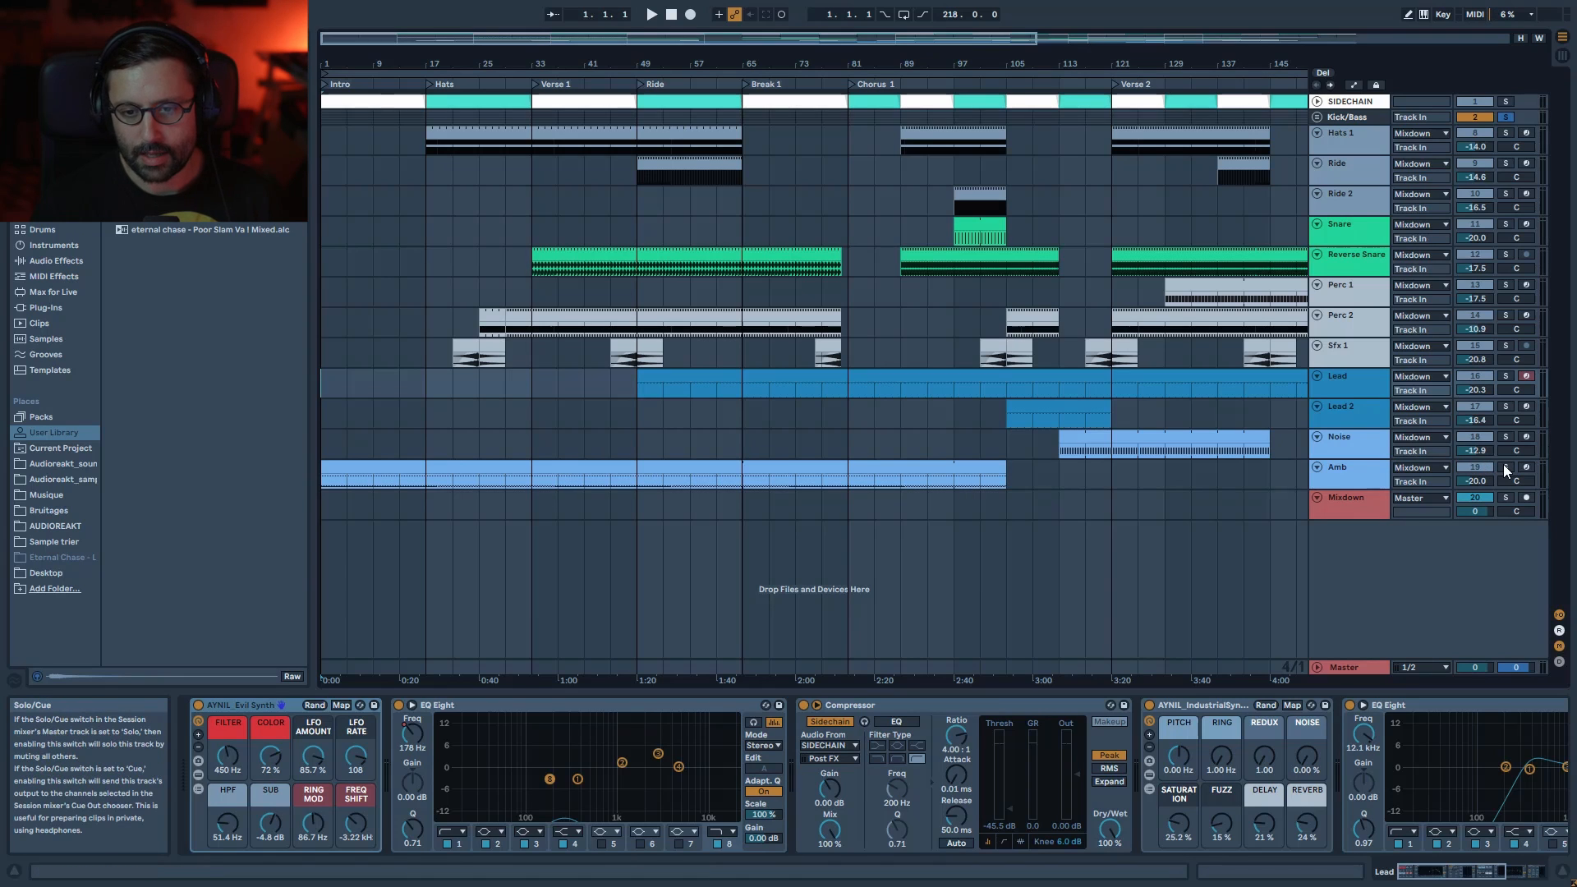
pyautogui.press('space')
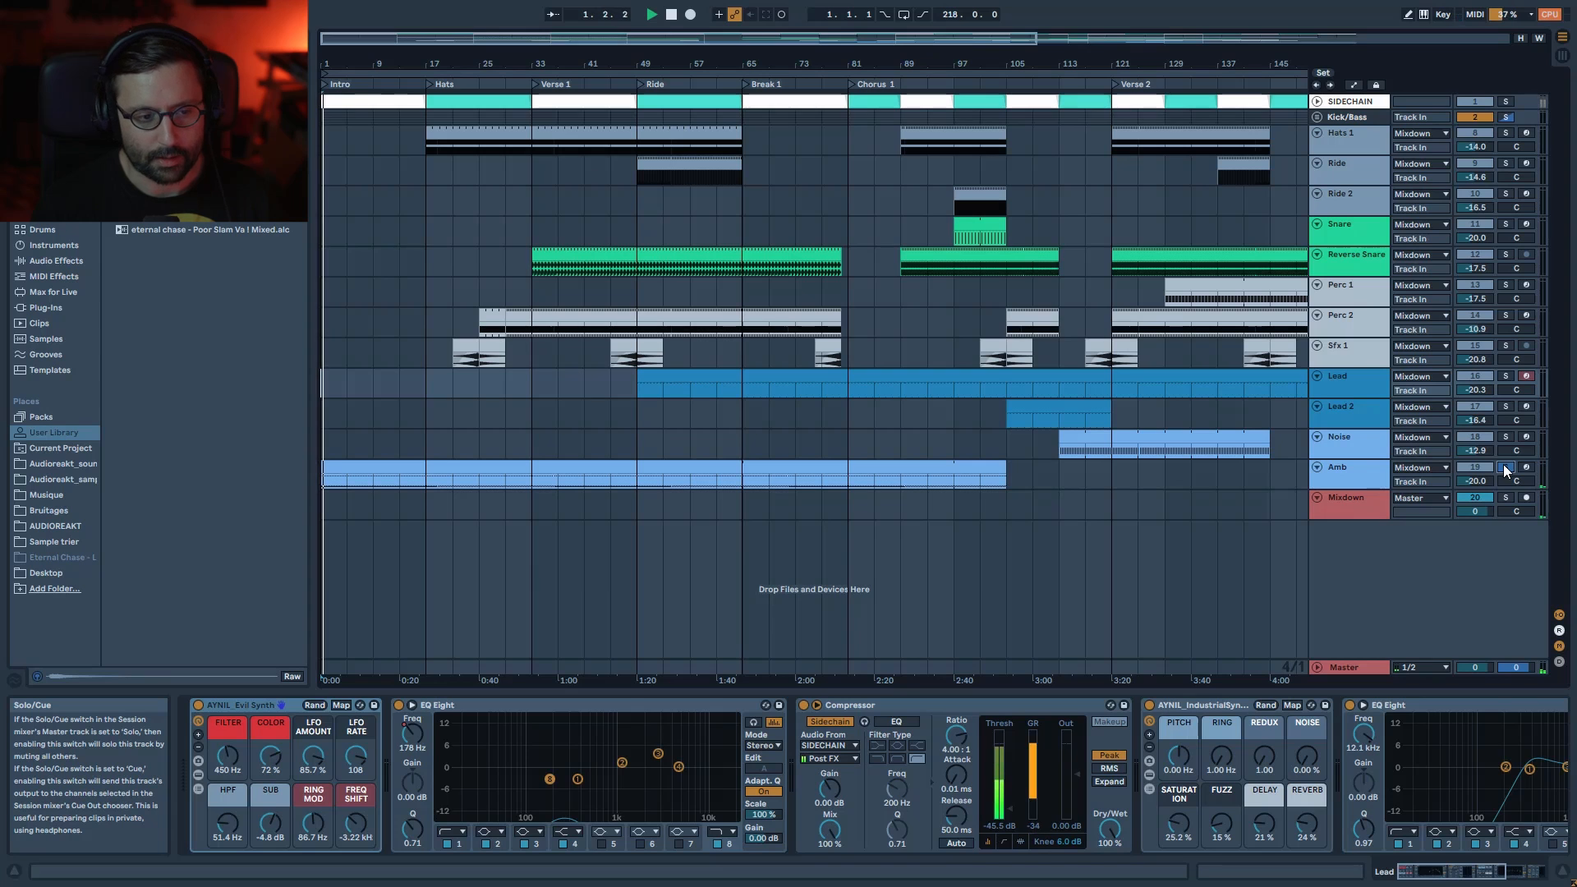
pyautogui.click(1367, 466)
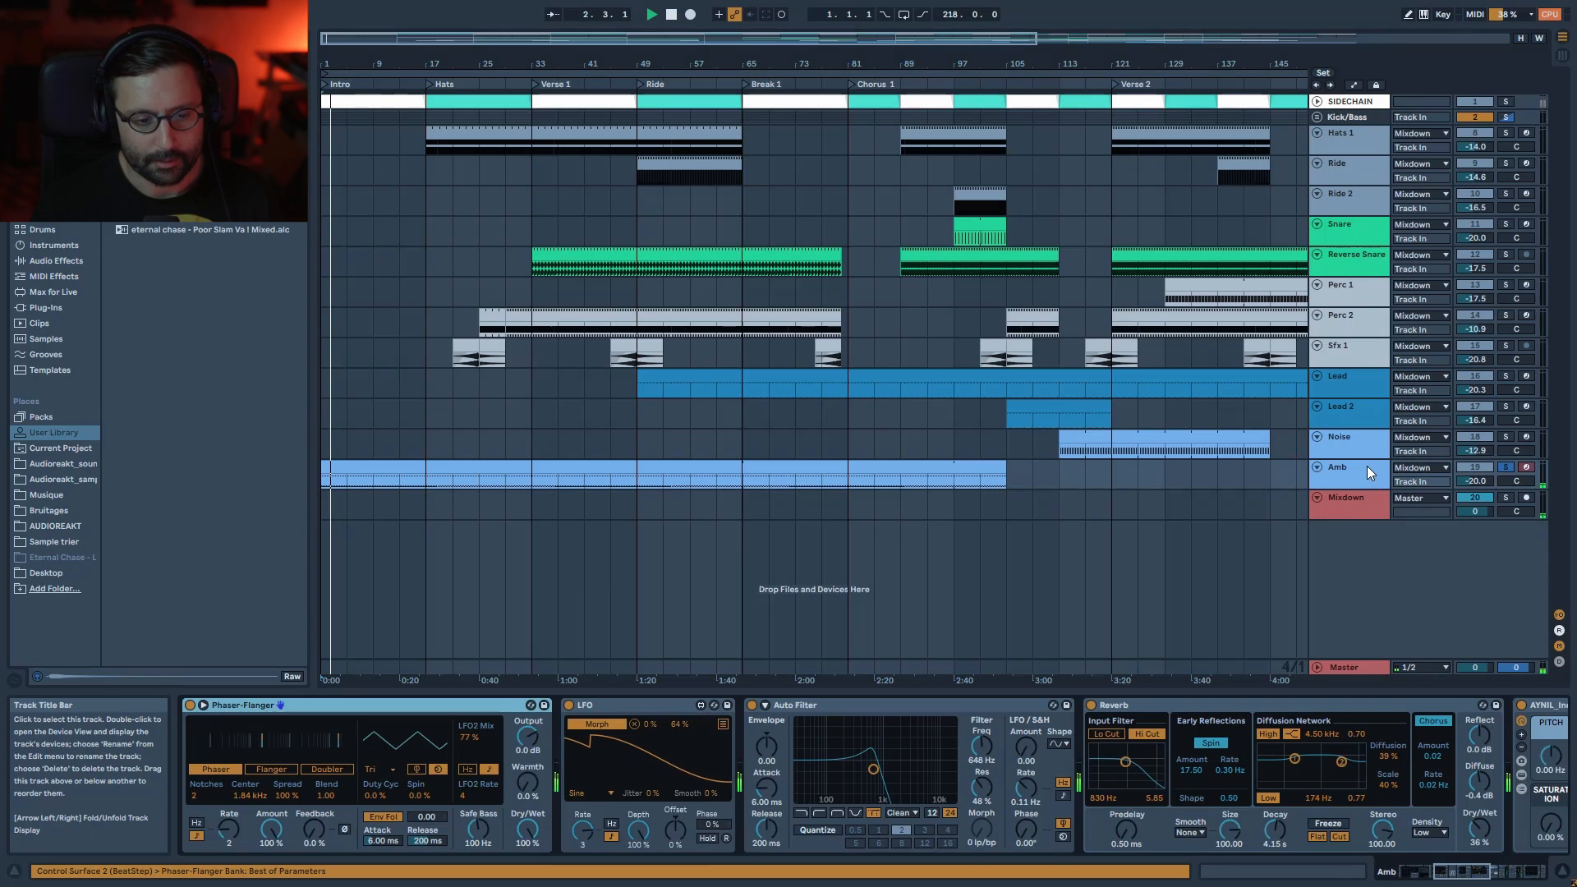
pyautogui.moveTo(1483, 872); pyautogui.dragTo(1409, 870)
pyautogui.click(1503, 470)
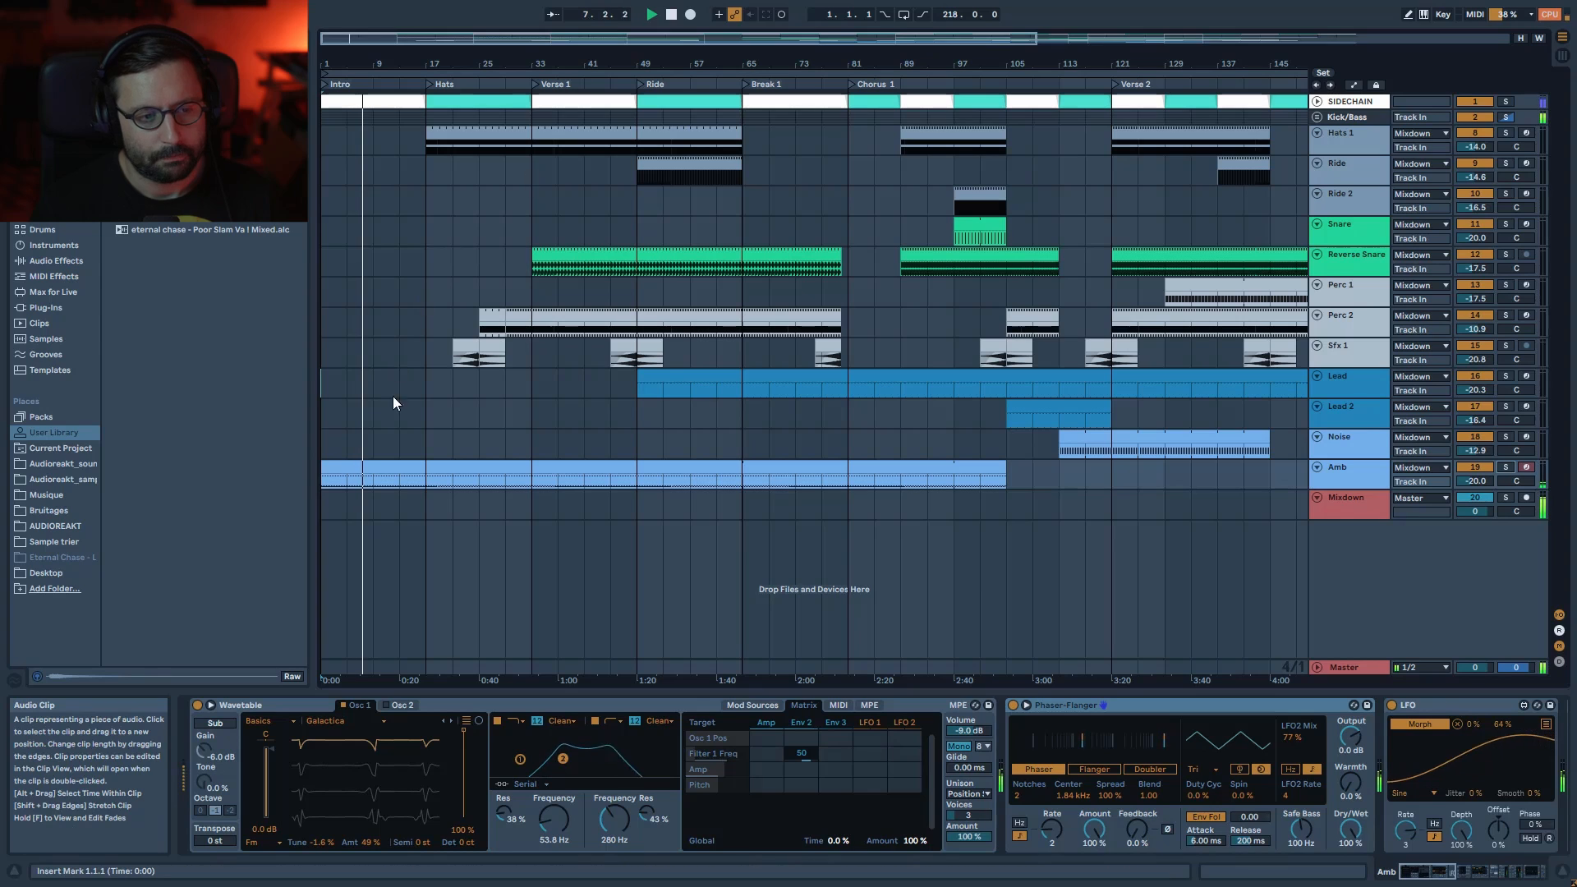
# - Play the full mix from the Hats marker at bar 17
pyautogui.click(424, 439)
pyautogui.press('space')
pyautogui.press('space')
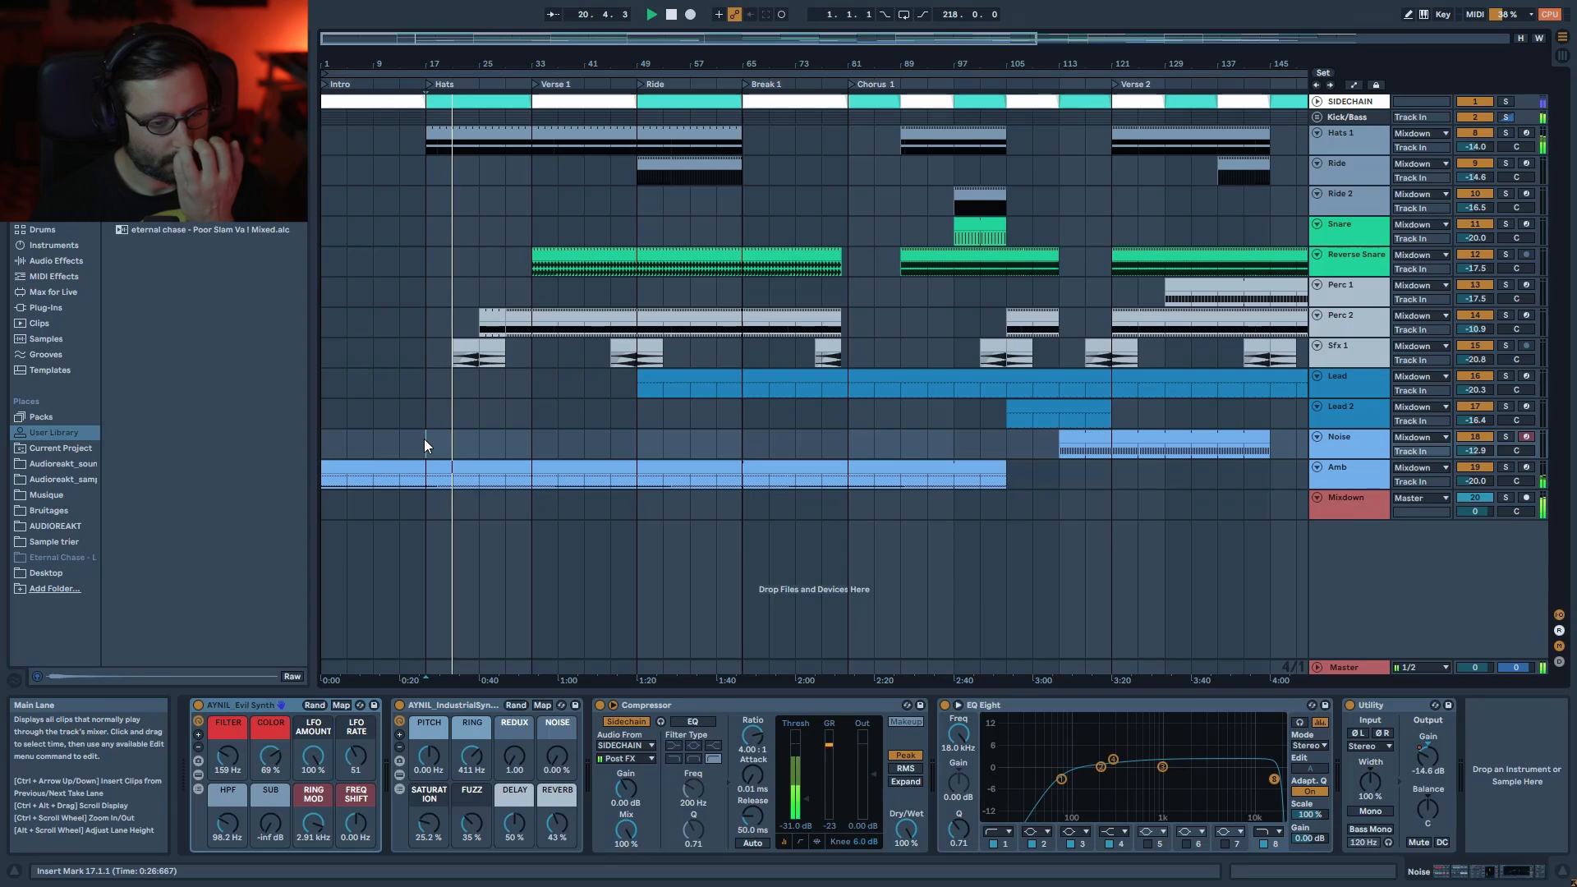
# - Audition the Perc 2 track soloed at bar 25, and play its entry in the full mix from bar 23
pyautogui.moveTo(542, 41); pyautogui.dragTo(541, 62)
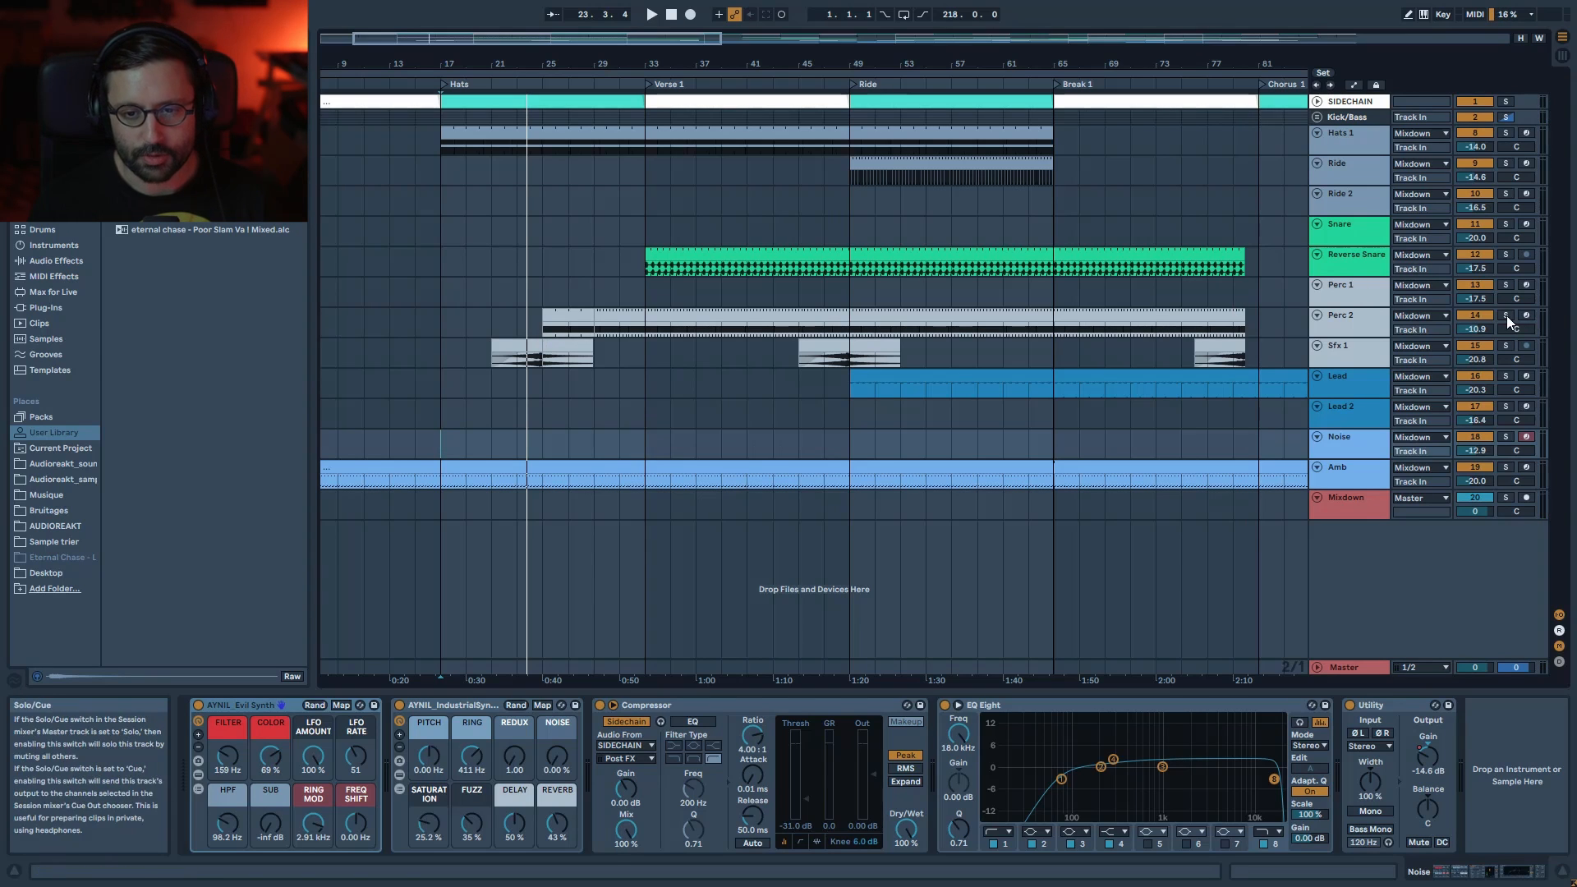
pyautogui.click(559, 309)
pyautogui.press('space')
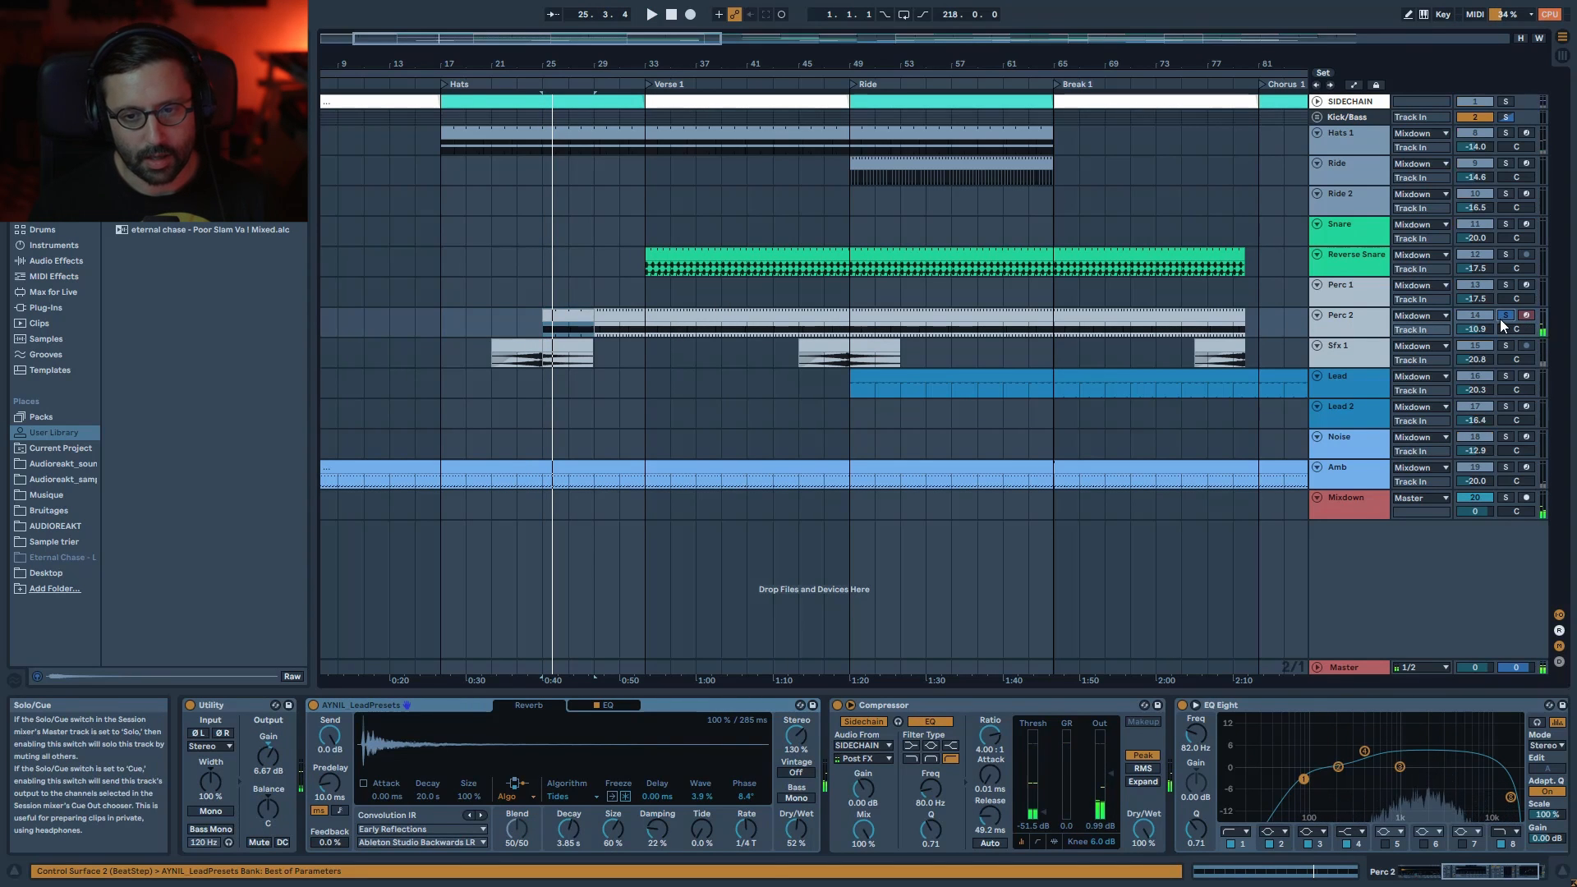
pyautogui.click(525, 329)
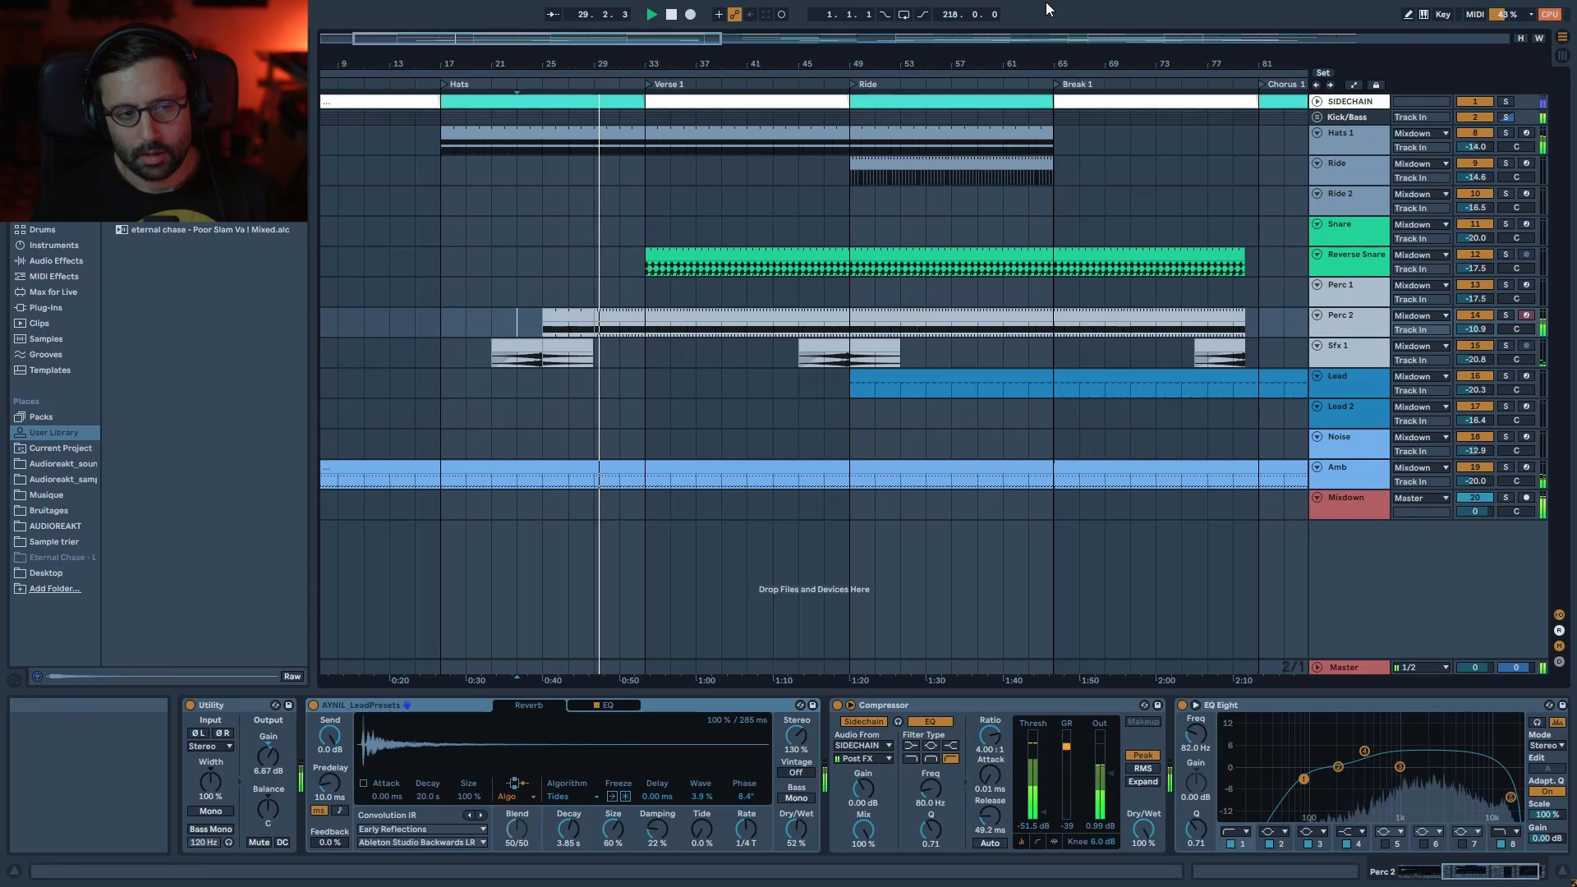
pyautogui.press('space')
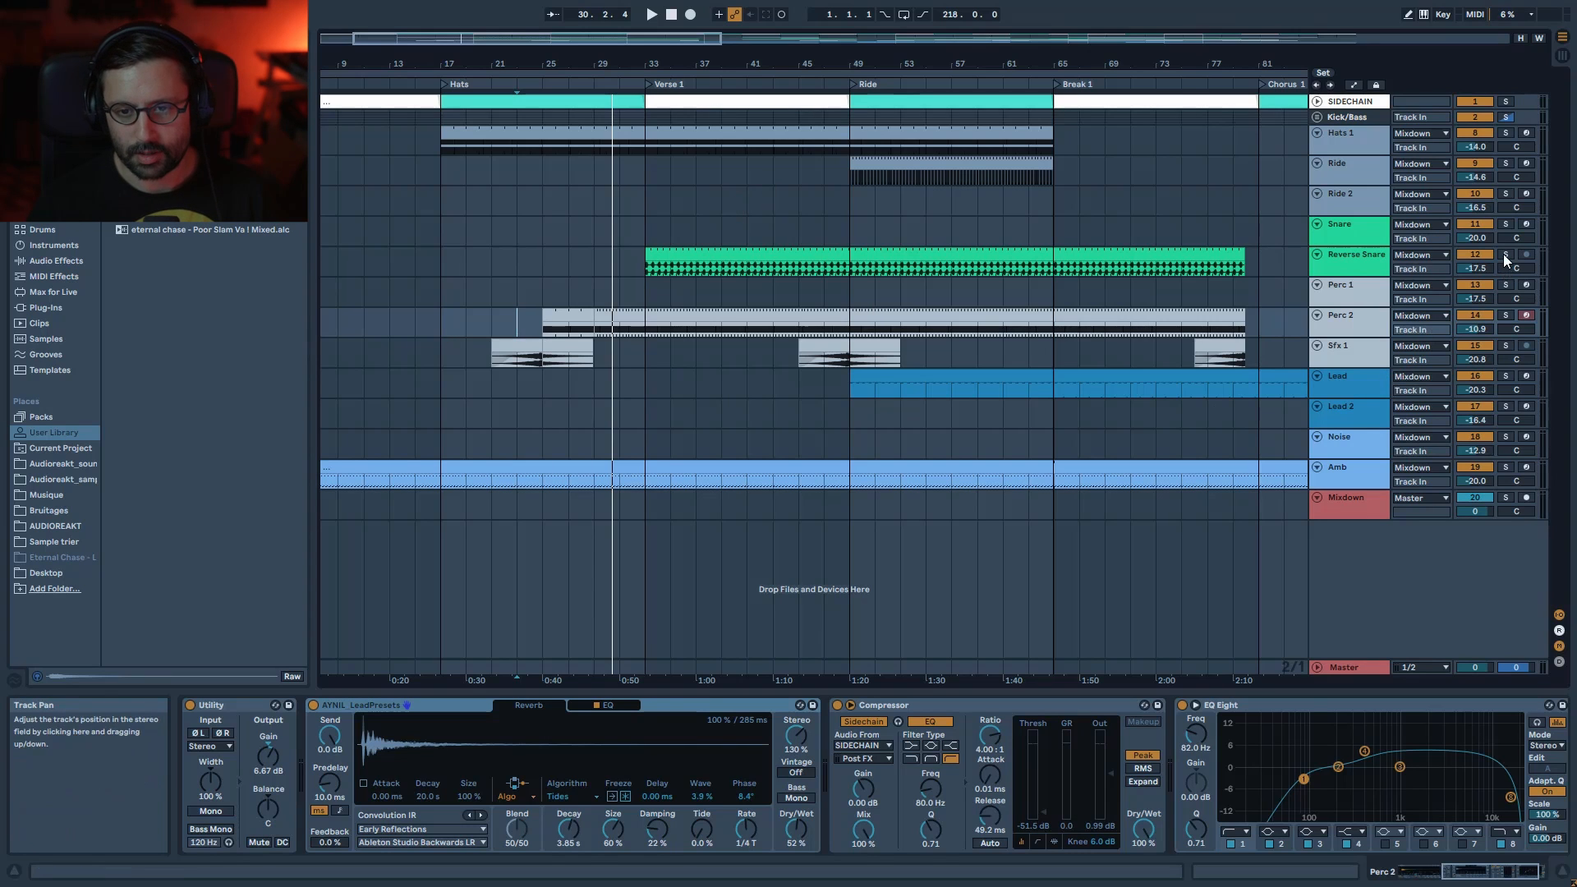
# - Audition the Reverse Snare track soloed at bar 33, and play its entry in the full mix from bar 31
pyautogui.click(681, 252)
pyautogui.press('space')
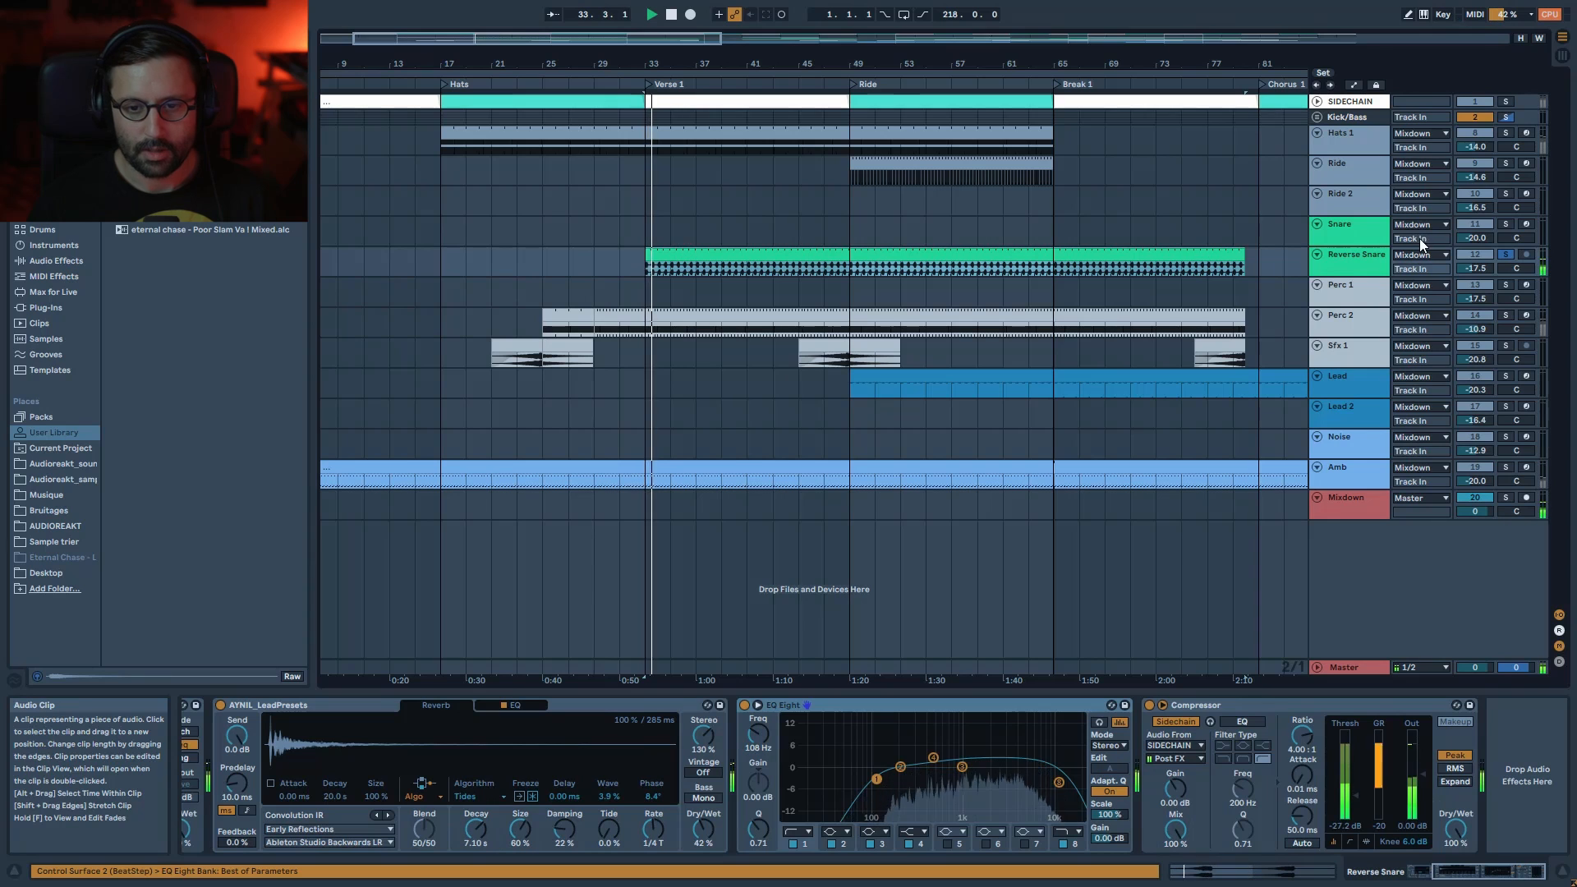
pyautogui.click(1506, 254)
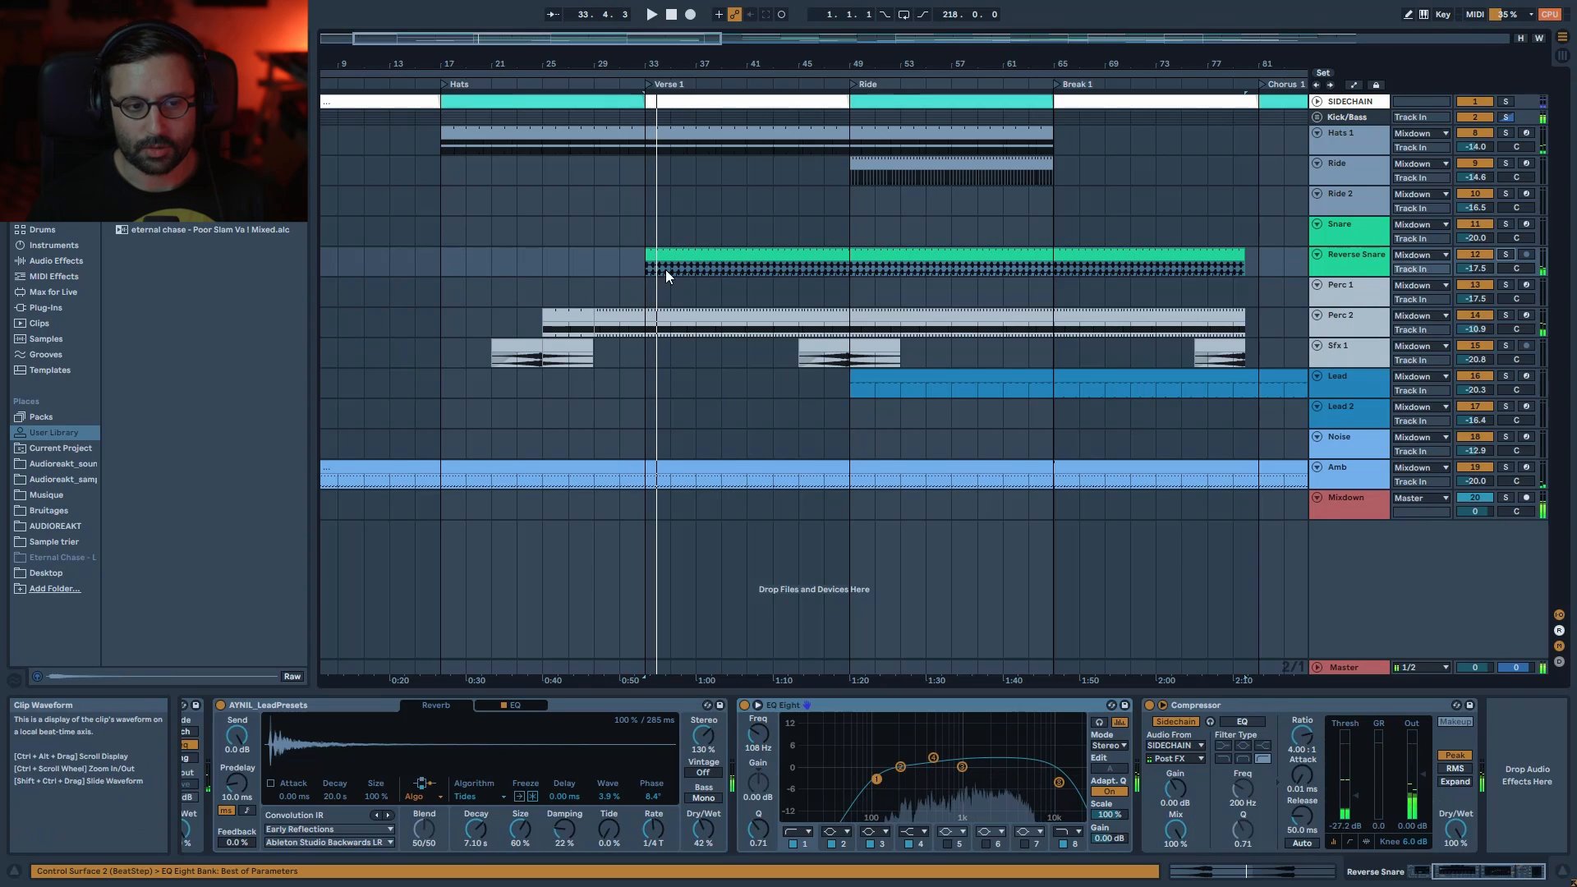
pyautogui.press('space')
pyautogui.click(620, 264)
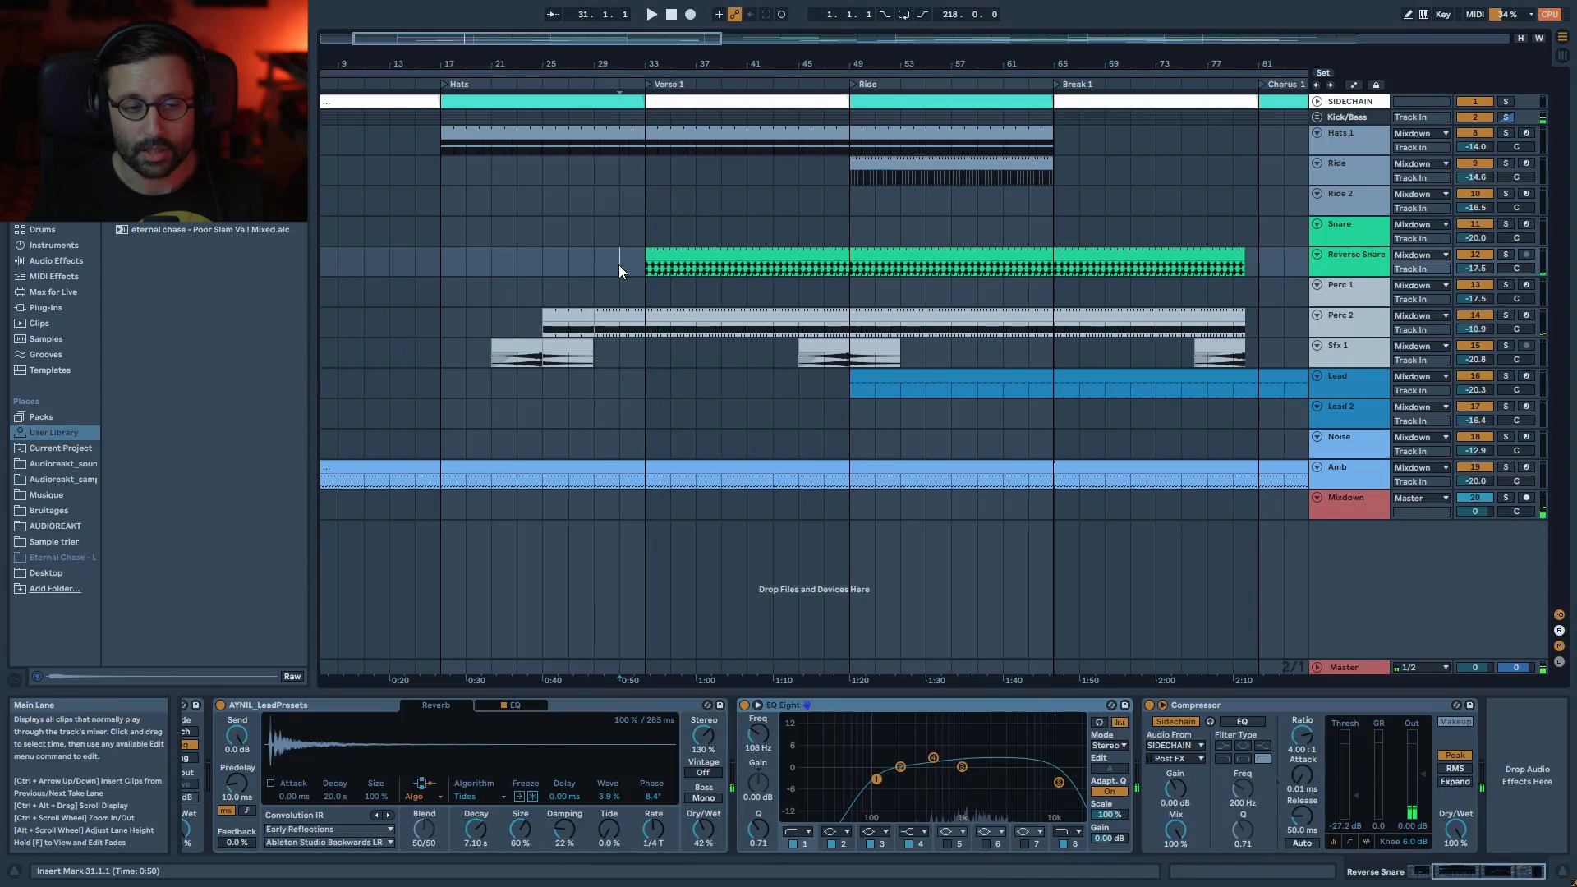
pyautogui.press('space')
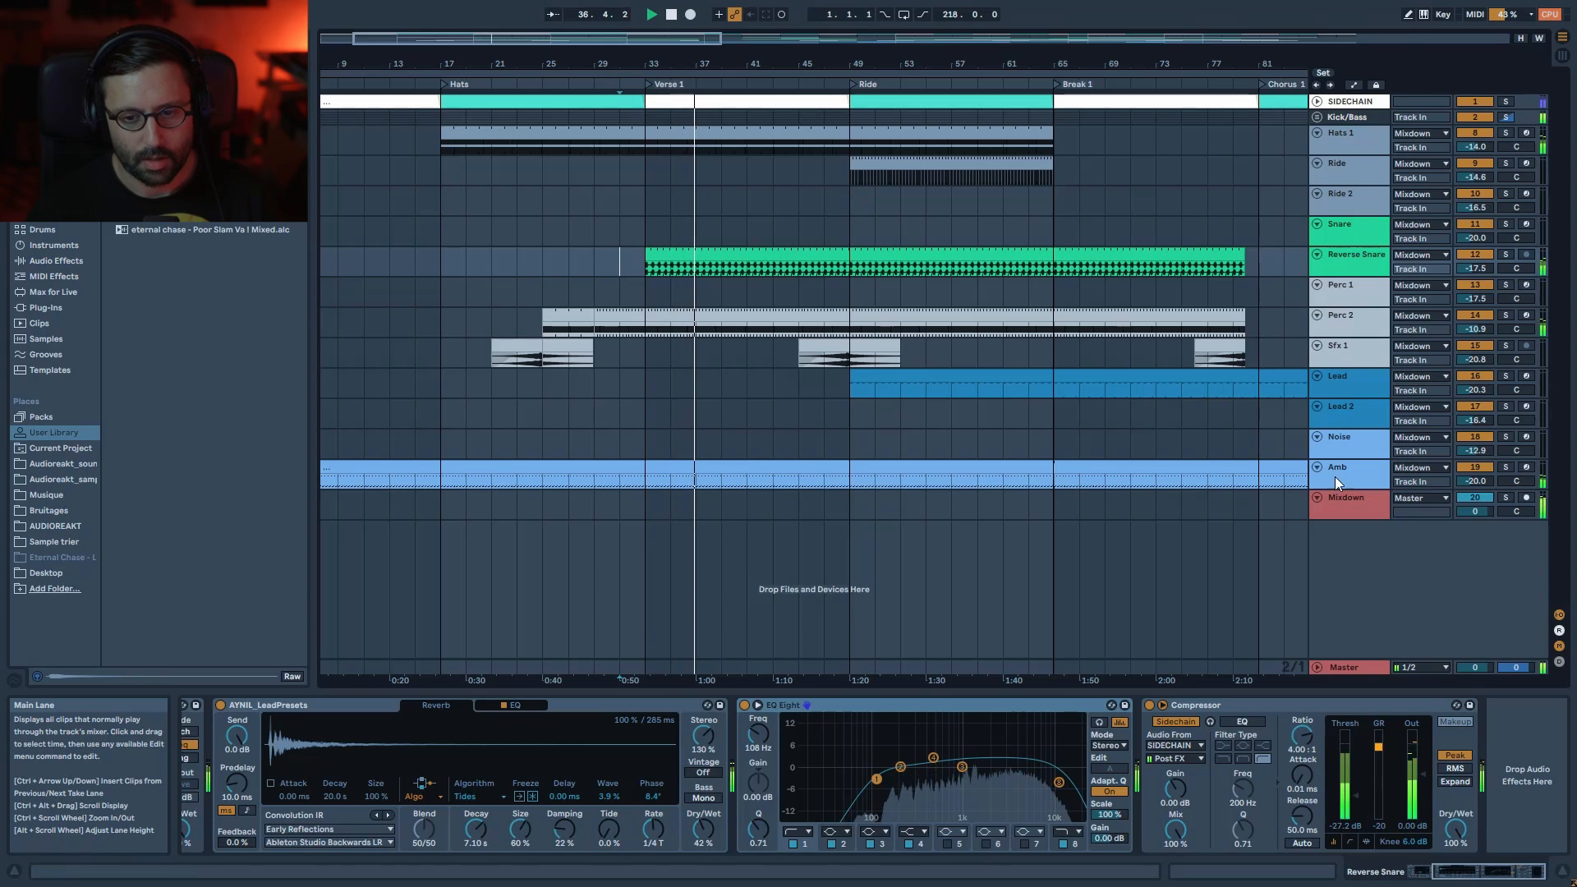
# - Solo the Amb track briefly during Verse 1 to compare it with the full mix, and stop playback
pyautogui.click(1490, 467)
pyautogui.click(1503, 467)
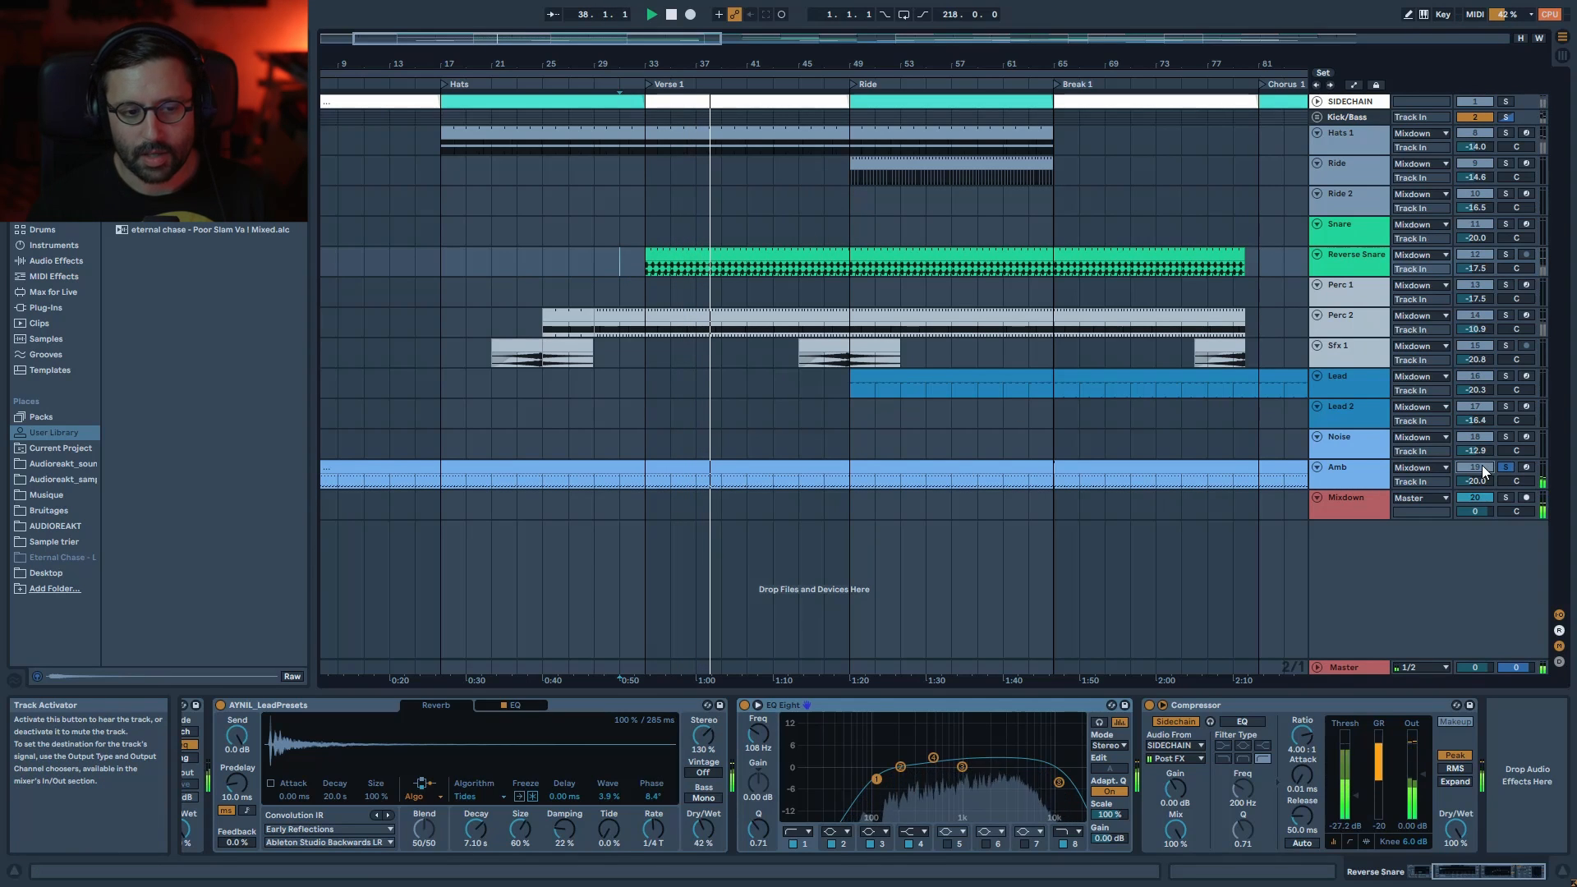
pyautogui.click(1504, 468)
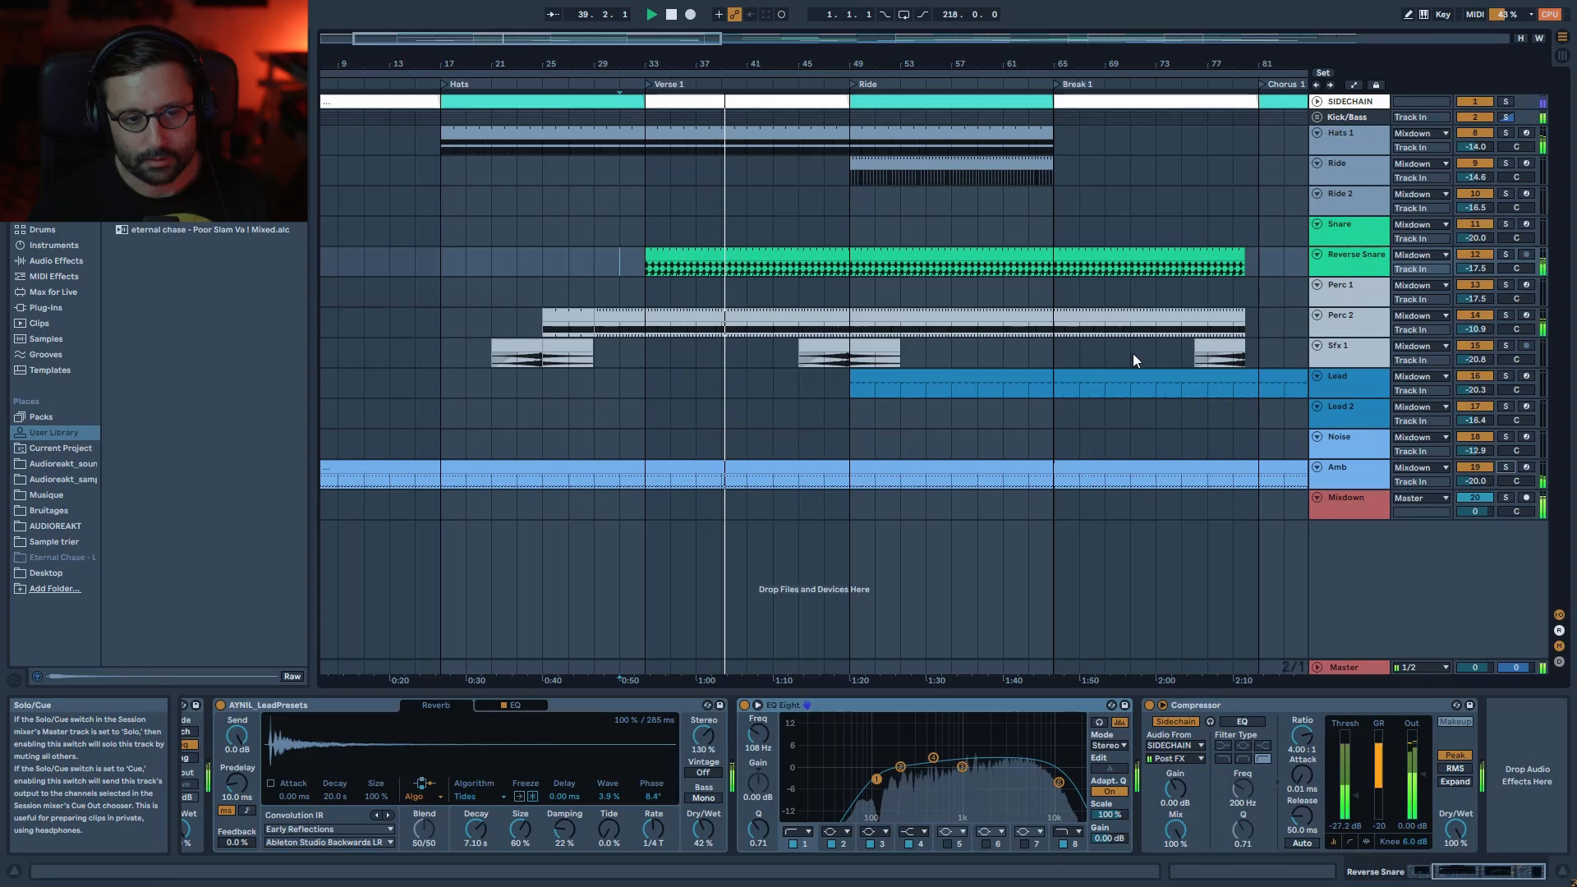
pyautogui.press('space')
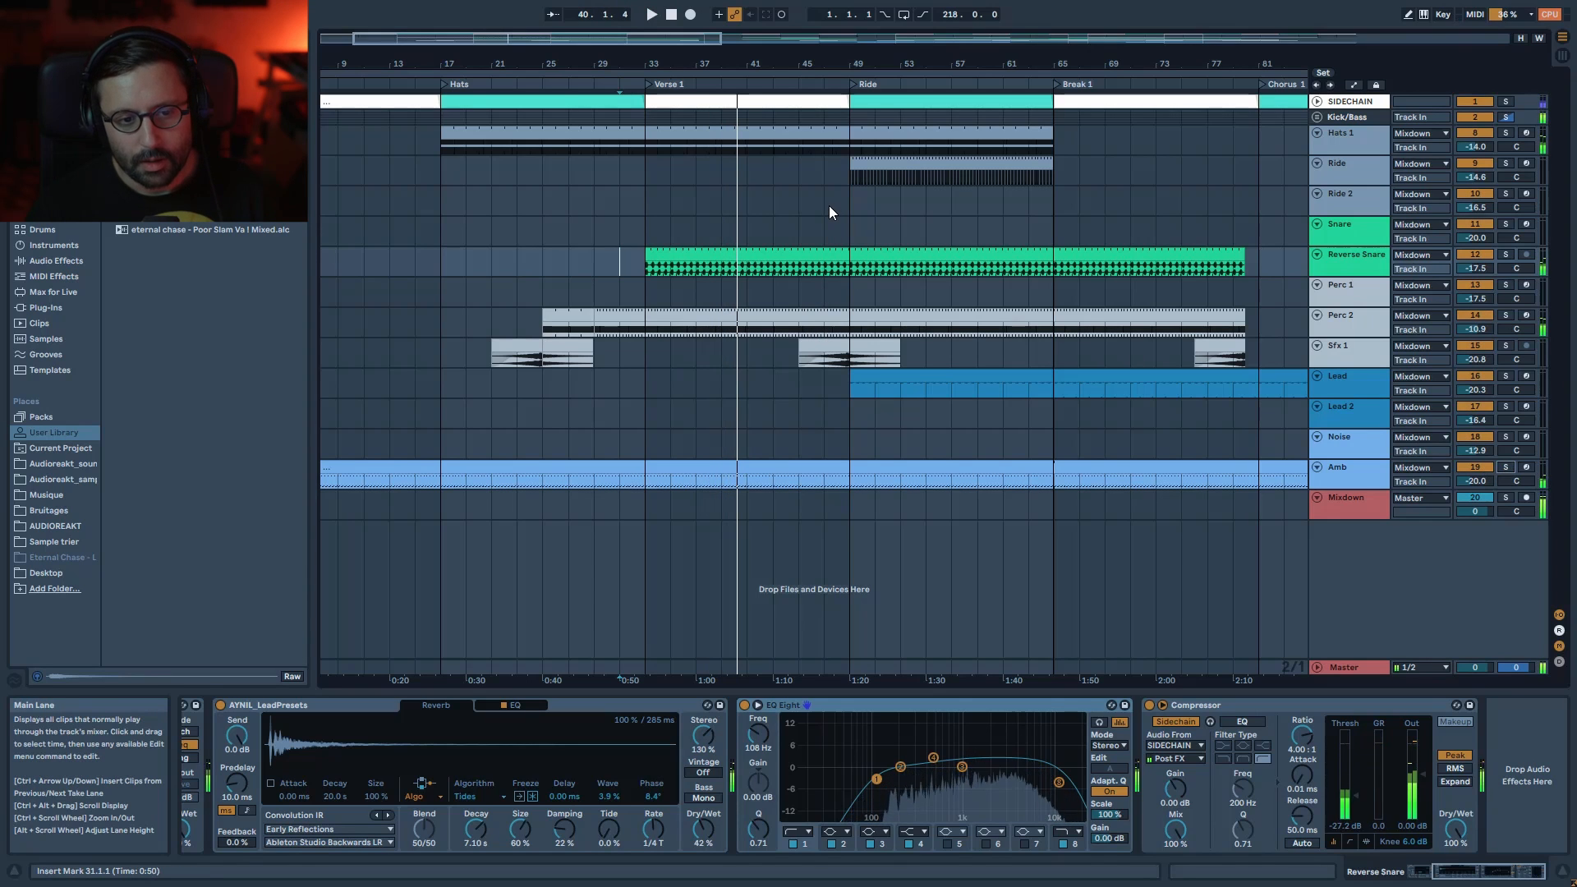
# - Increase the height of the Lead track and select its clip in the Ride section
pyautogui.click(829, 207)
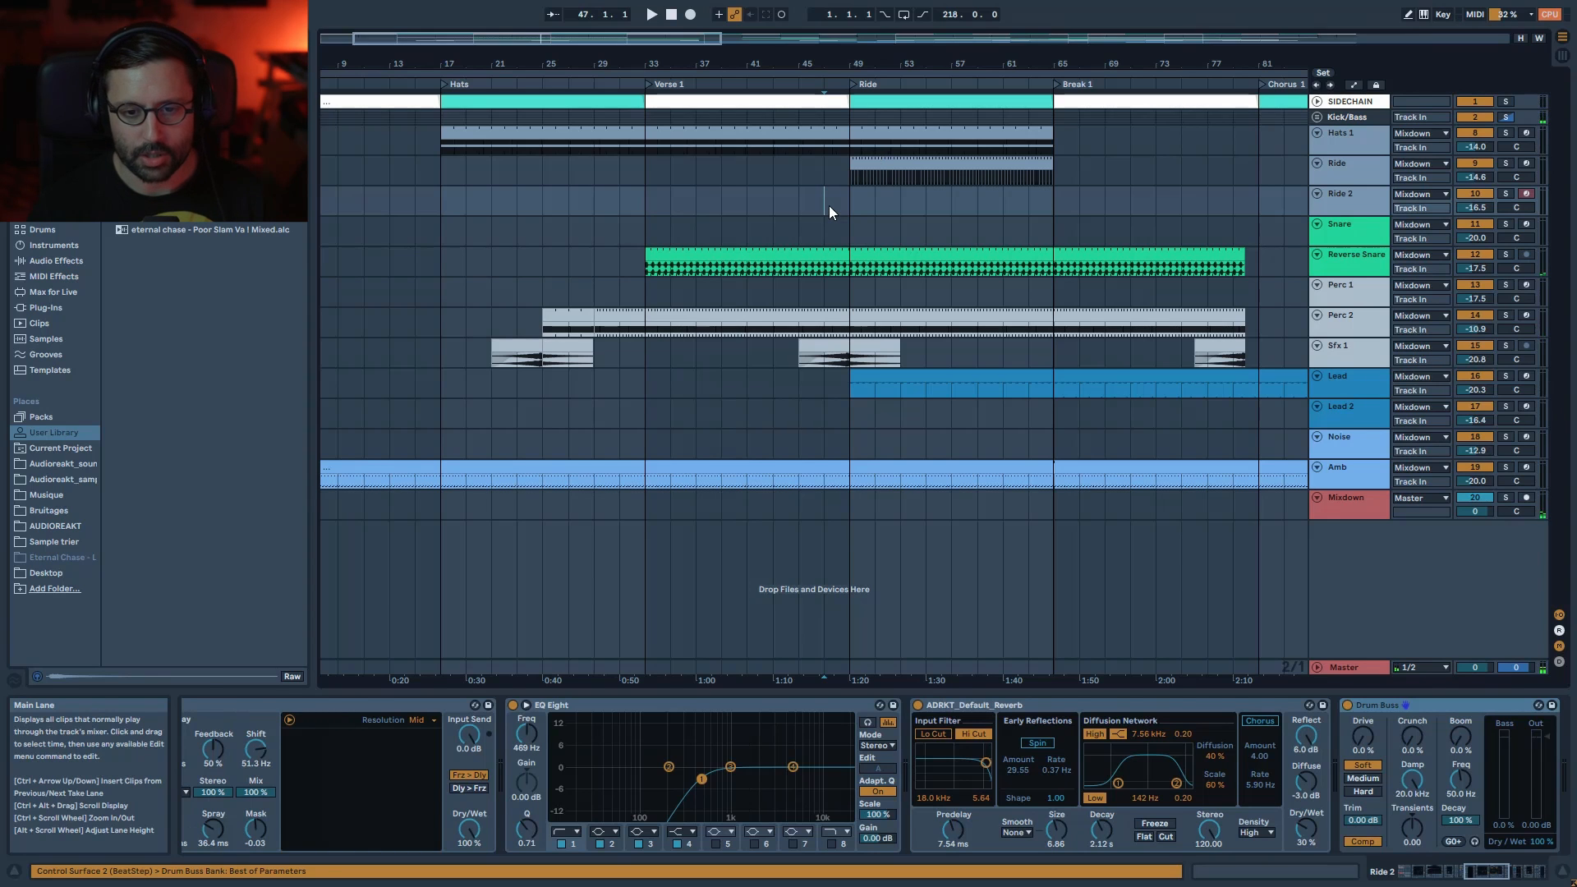
pyautogui.moveTo(1339, 399); pyautogui.dragTo(1339, 424)
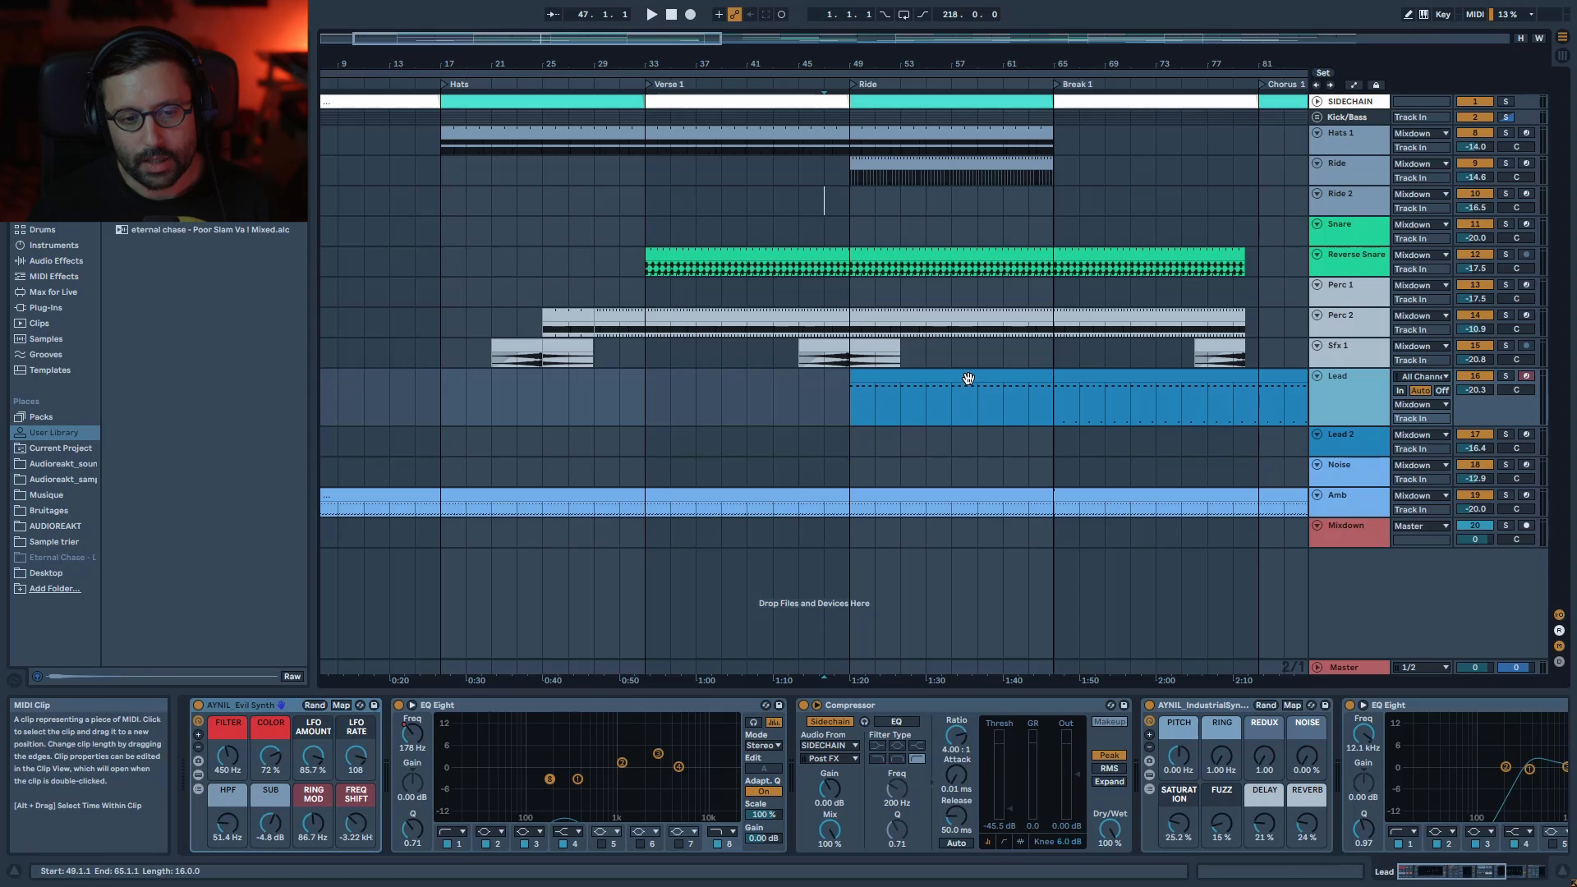
pyautogui.click(1019, 386)
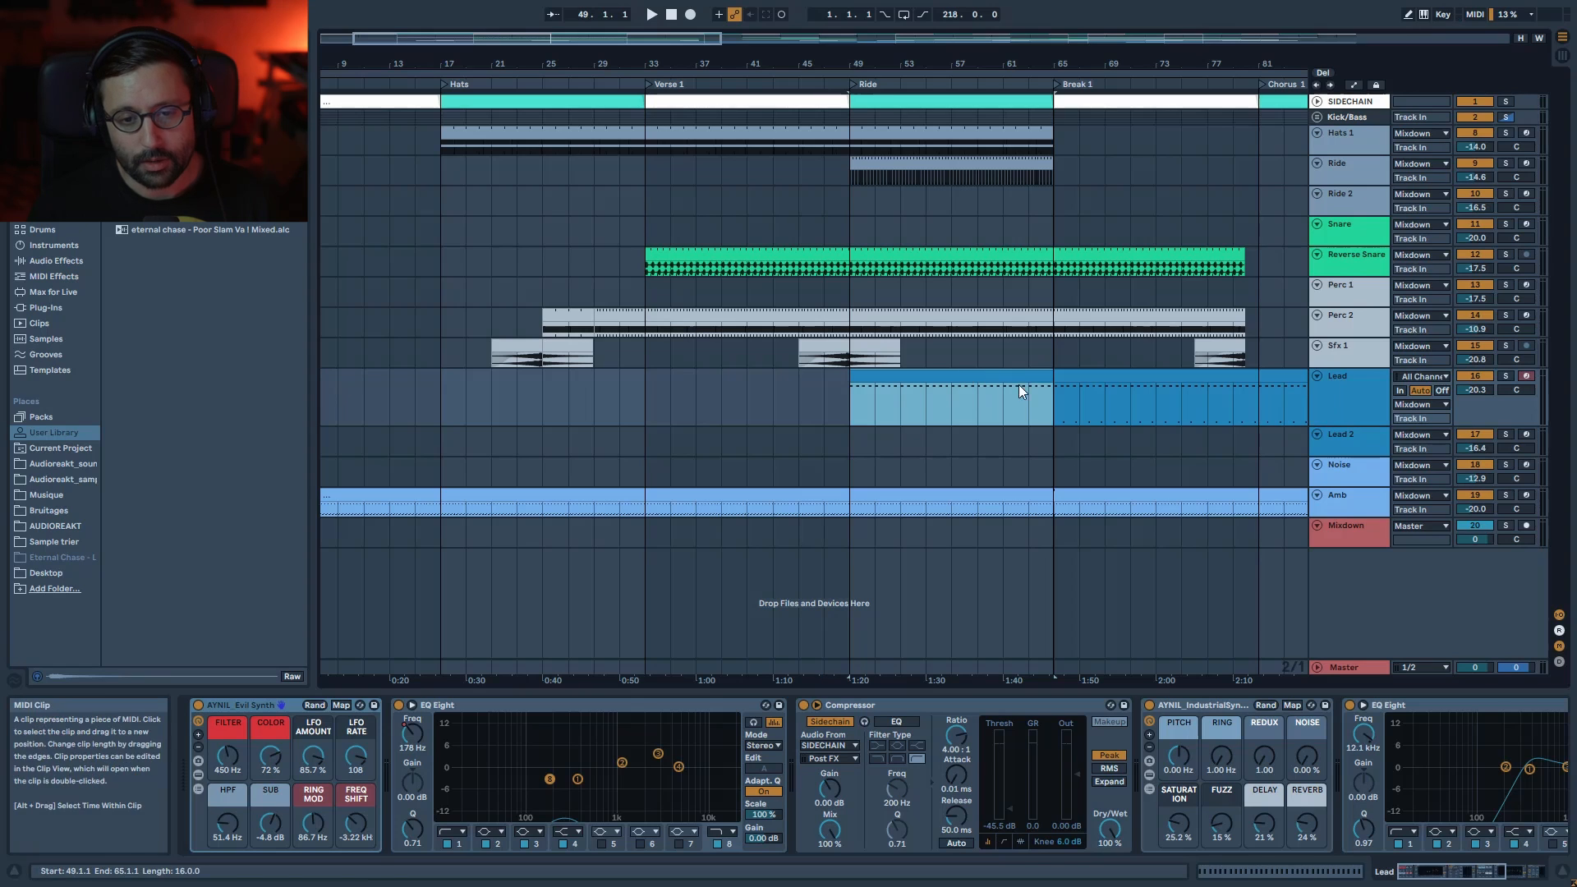
# - Play the Lead track soloed from about bar 57 into Break 1 to hear its filter automation
pyautogui.click(945, 394)
pyautogui.click(1506, 376)
pyautogui.press('space')
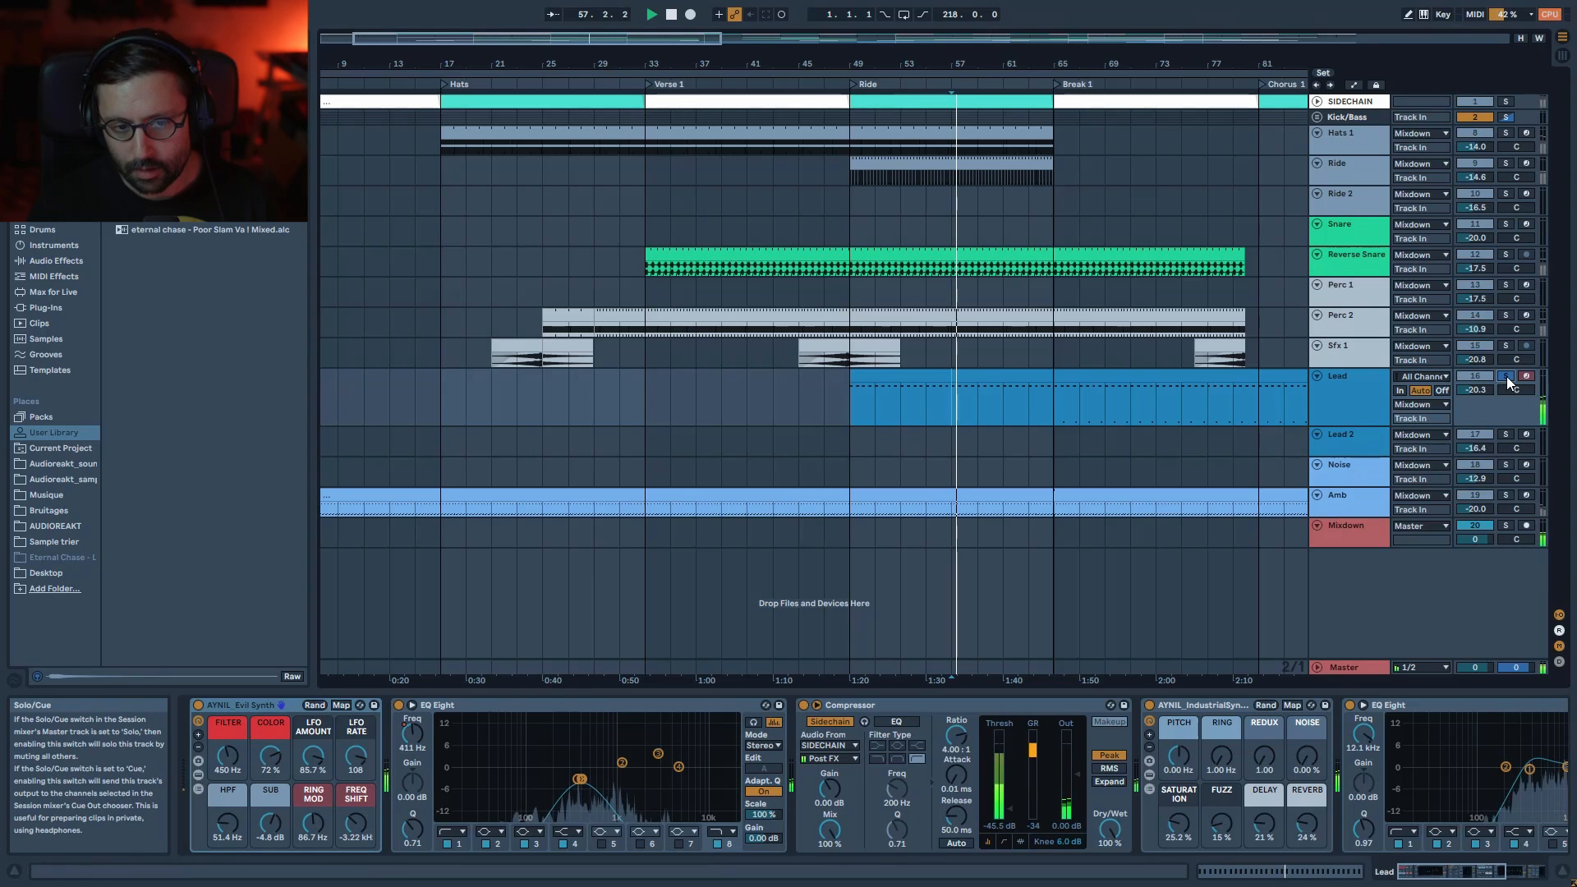
pyautogui.click(1163, 396)
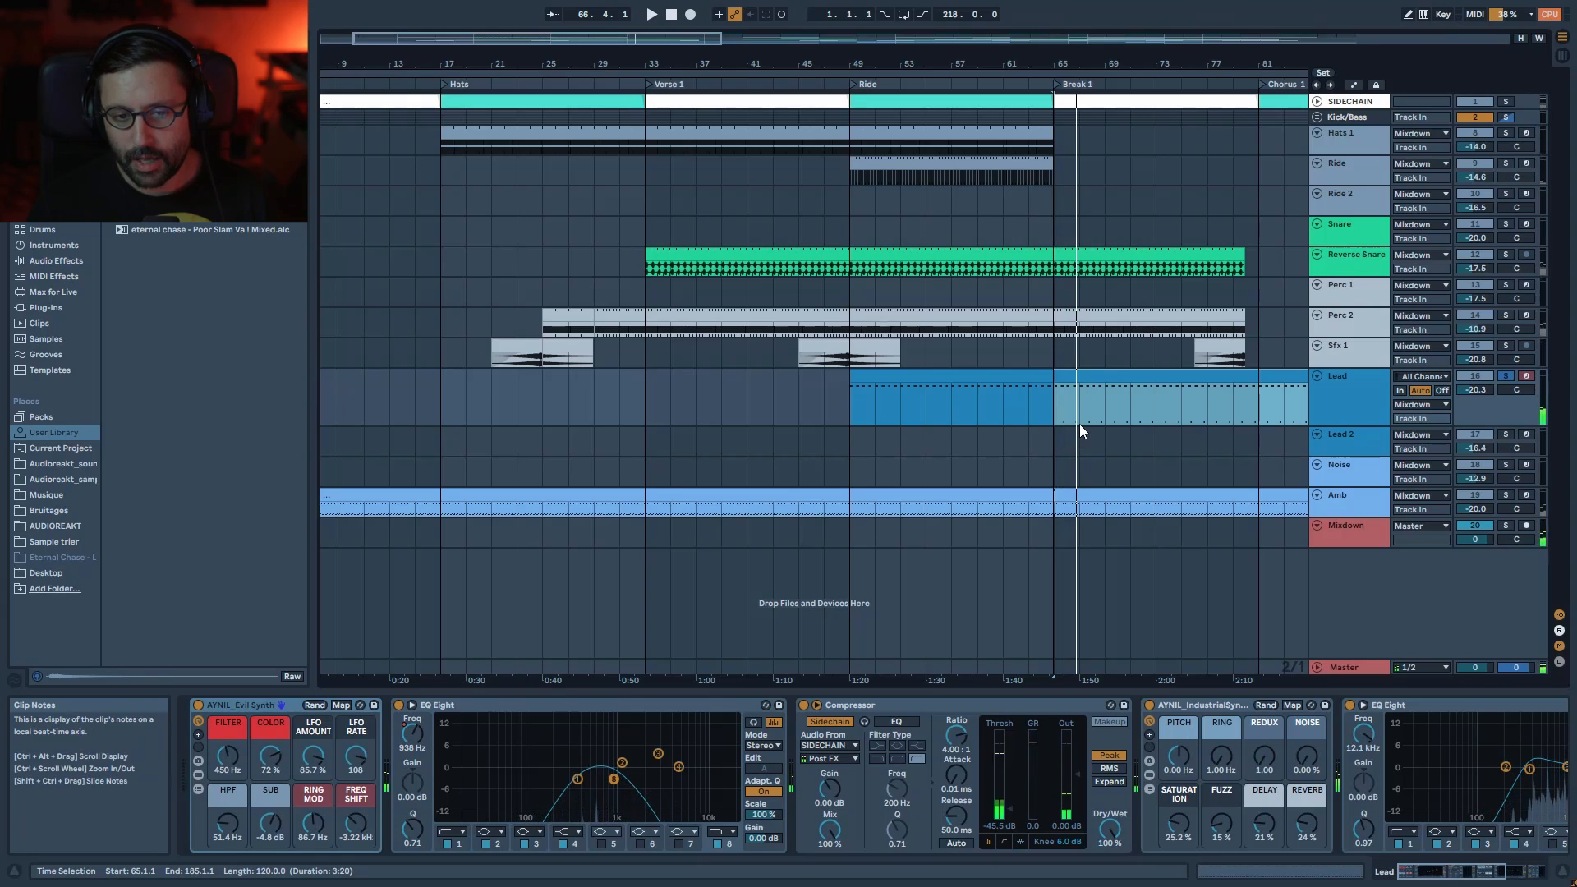
pyautogui.press('space')
# - Play the Ride section from bar 47 in the full mix, soloing the Lead track briefly for comparison
pyautogui.click(926, 399)
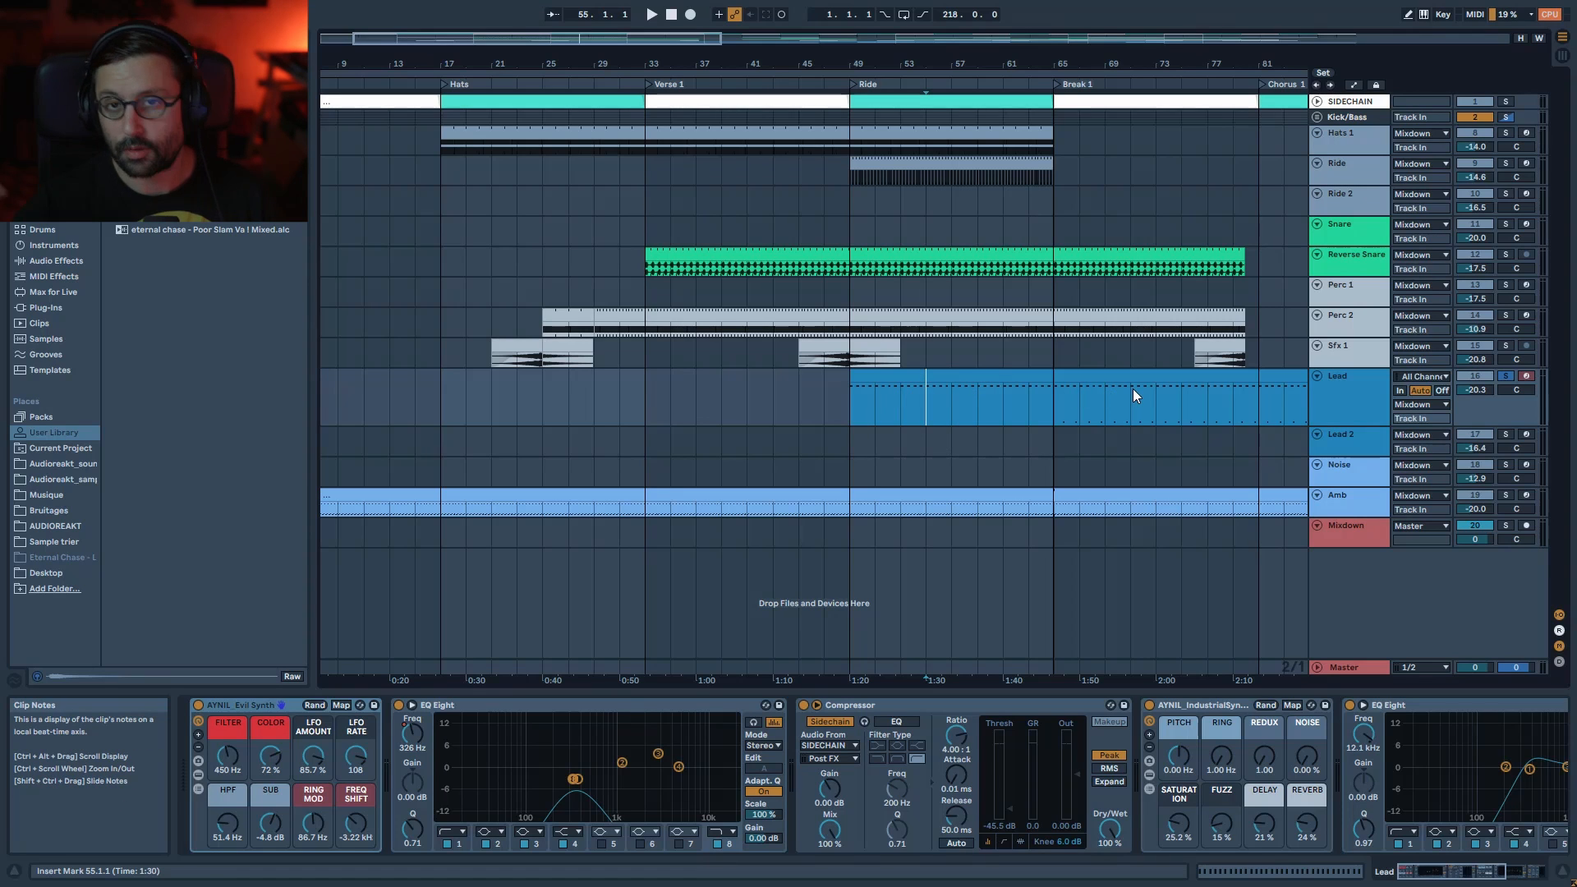
pyautogui.click(829, 399)
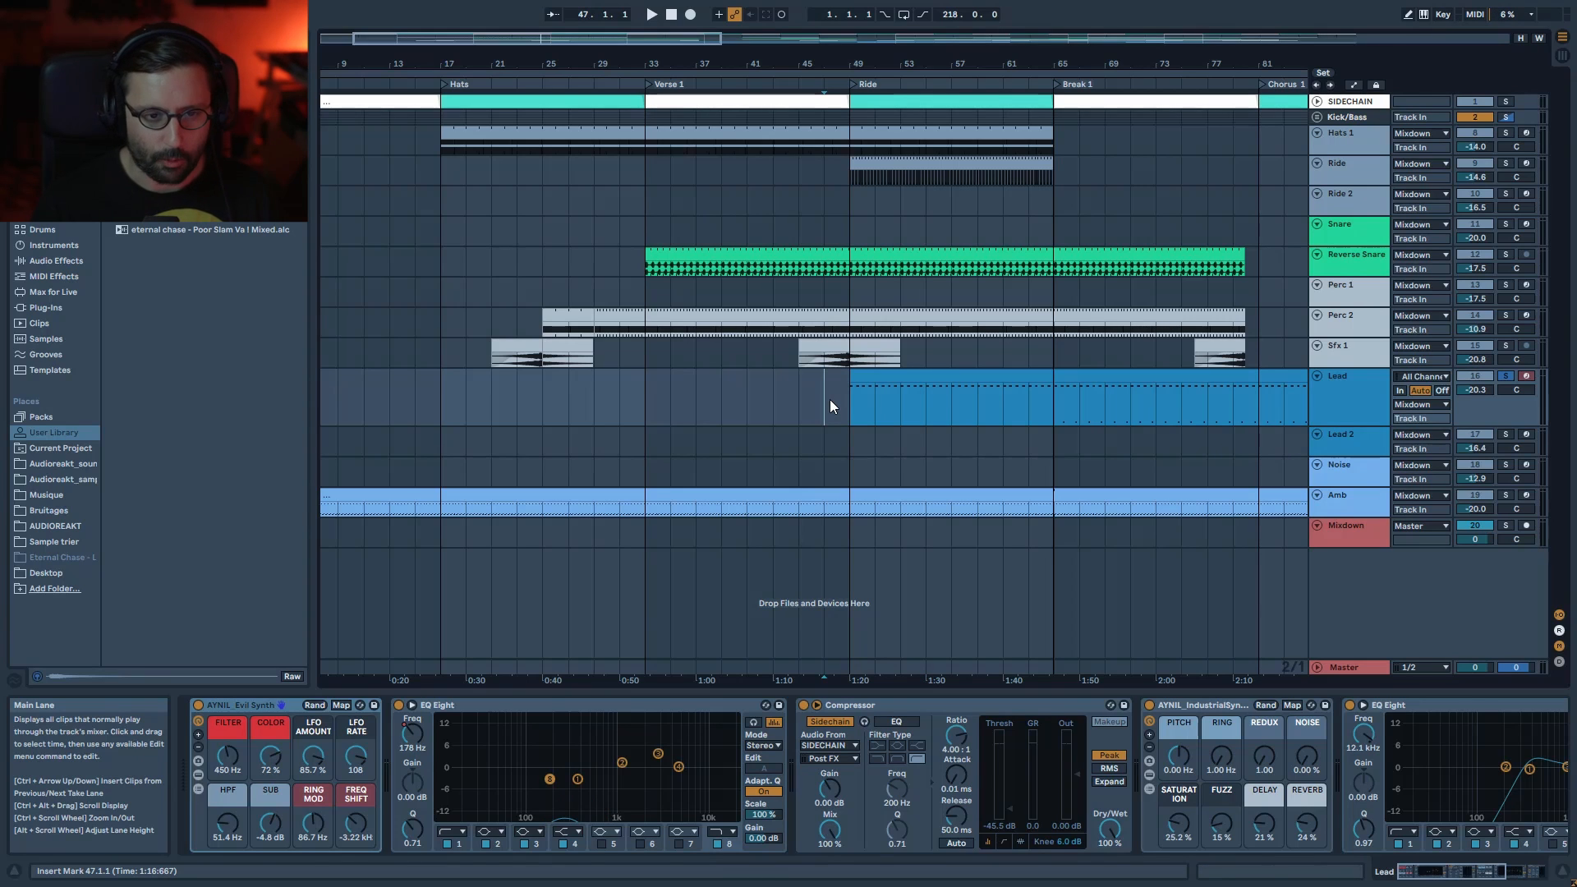
pyautogui.press('space')
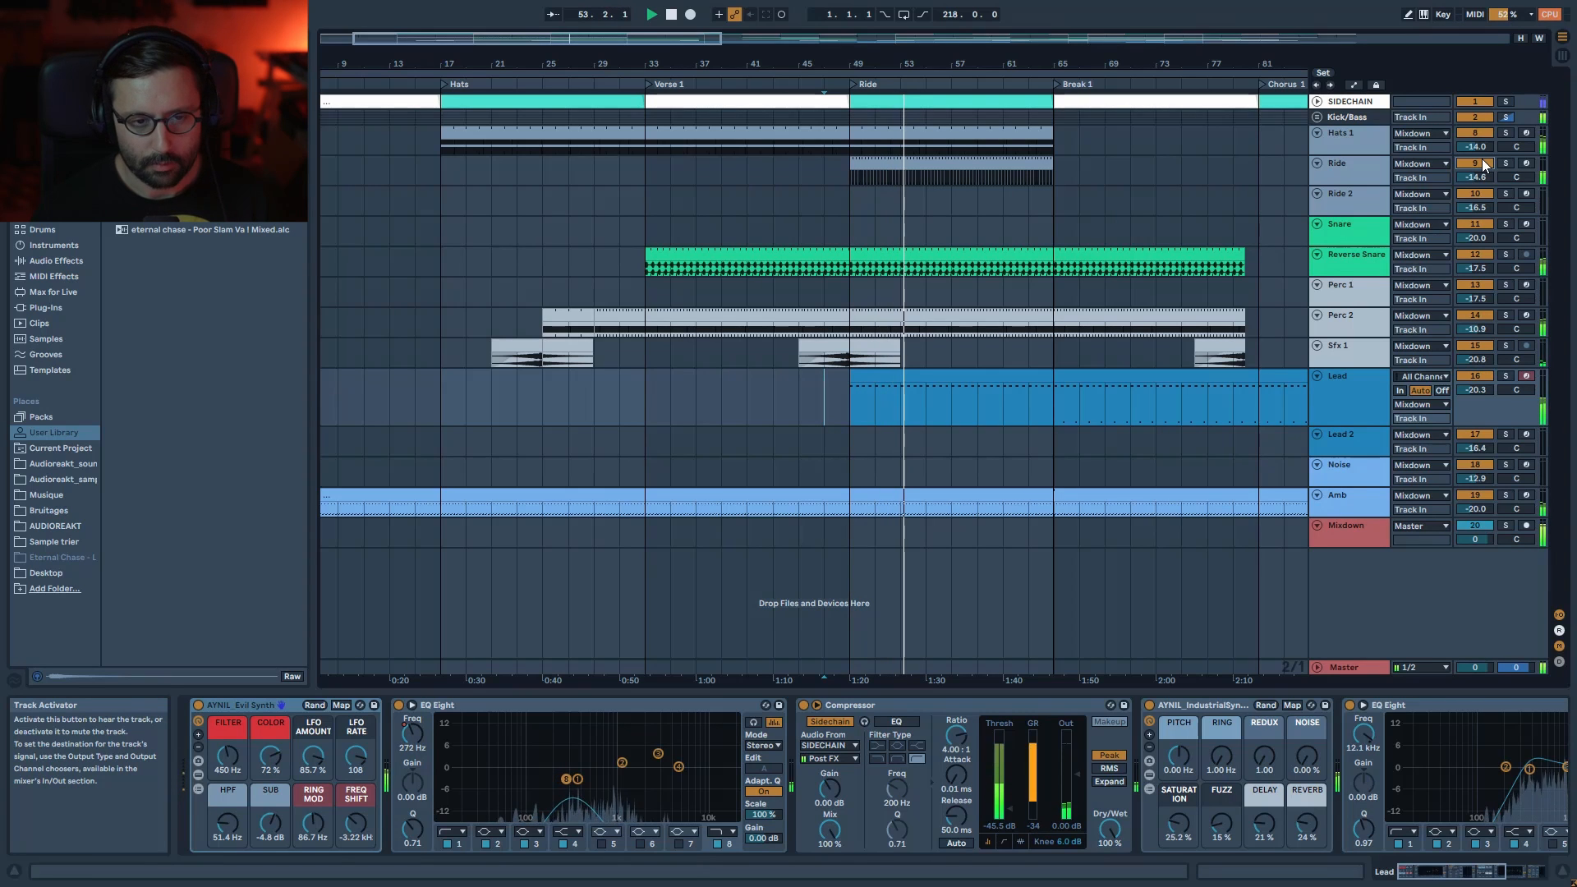
pyautogui.click(1506, 375)
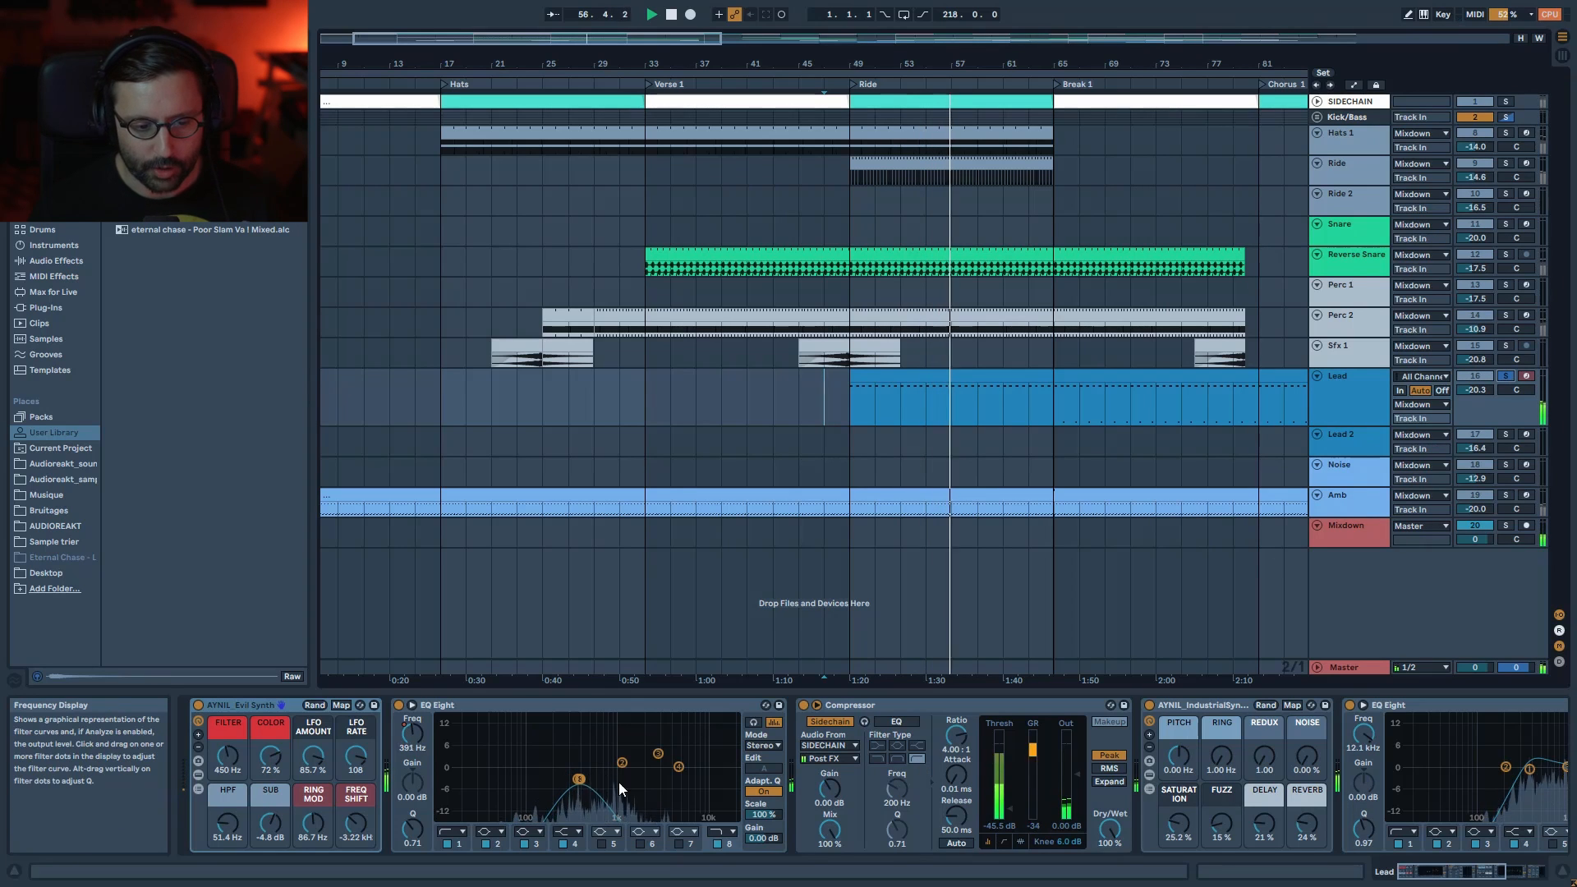
pyautogui.click(1502, 376)
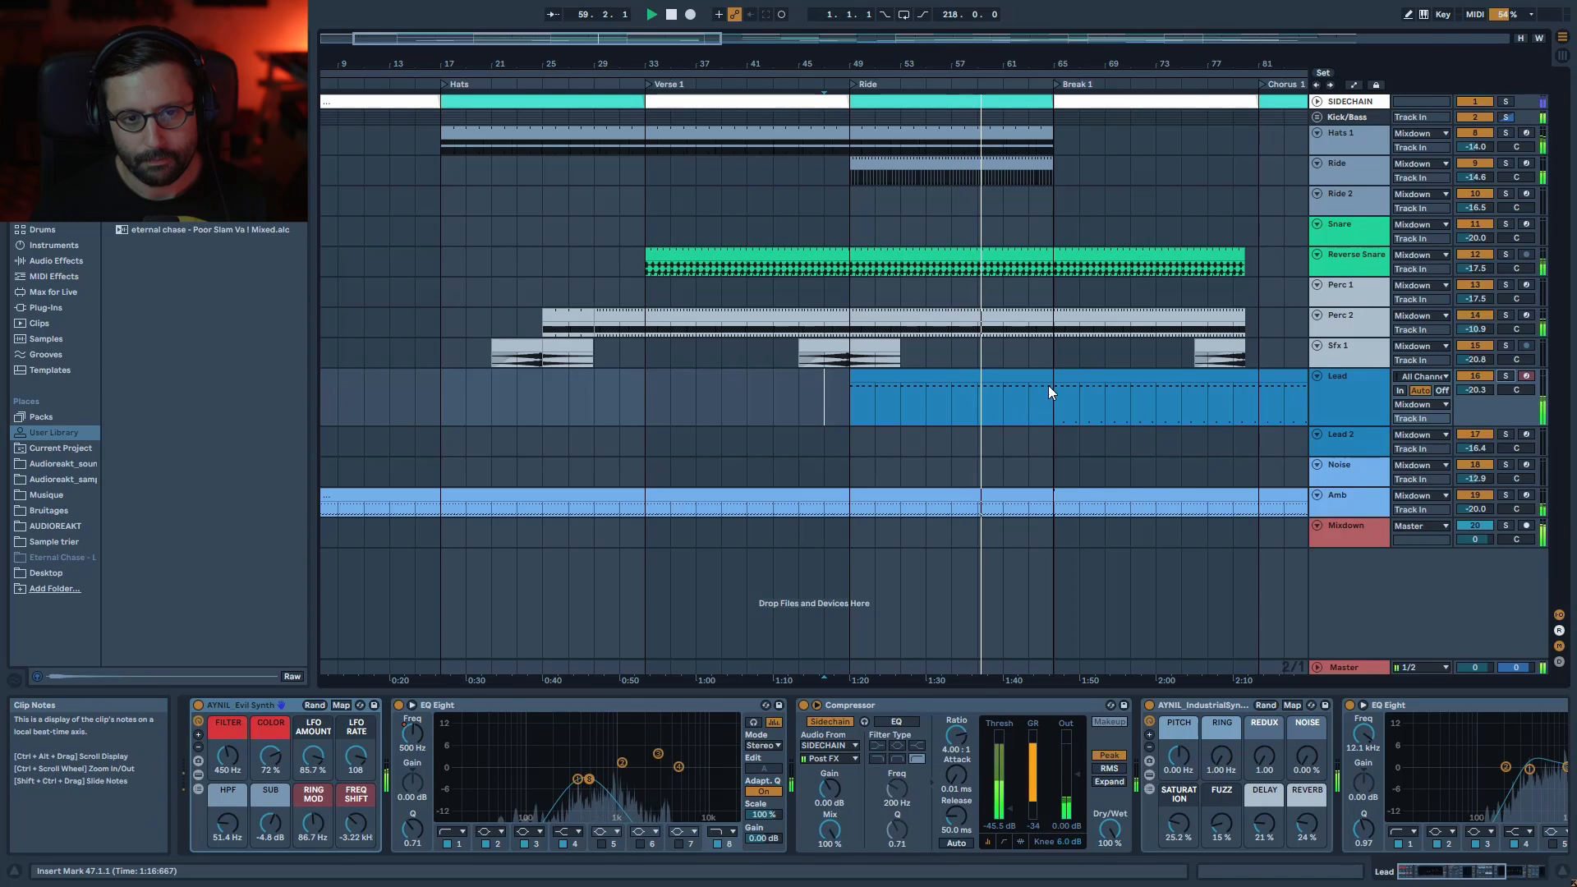
# - Listen to the transition into Break 1, stop playback, and show the Mixdown track's effects
pyautogui.moveTo(722, 45); pyautogui.dragTo(745, 204)
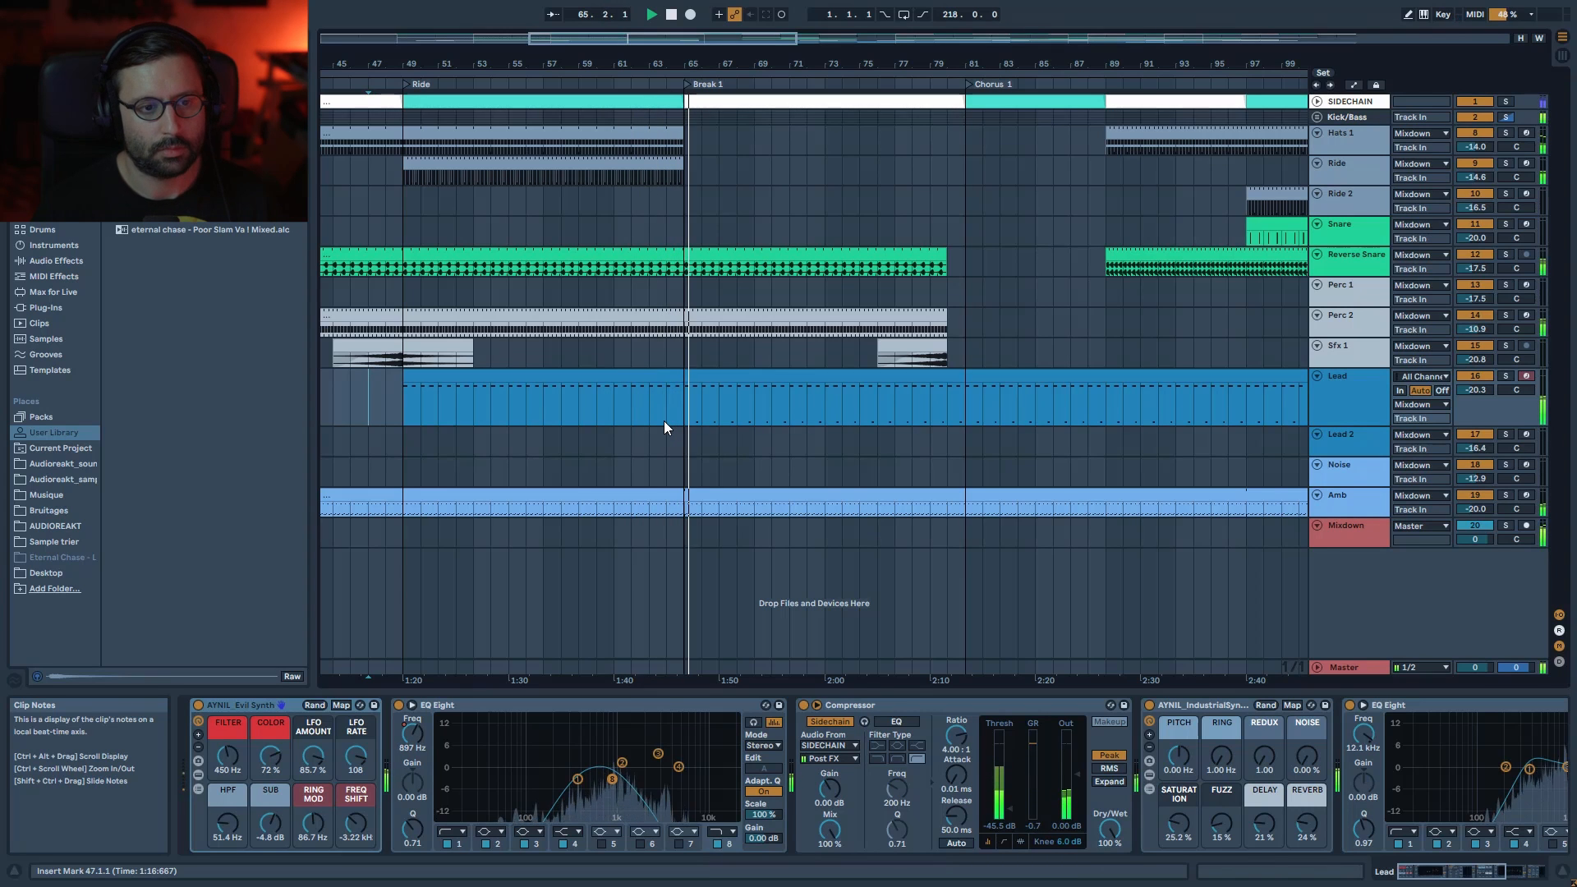
pyautogui.moveTo(691, 63); pyautogui.dragTo(780, 41)
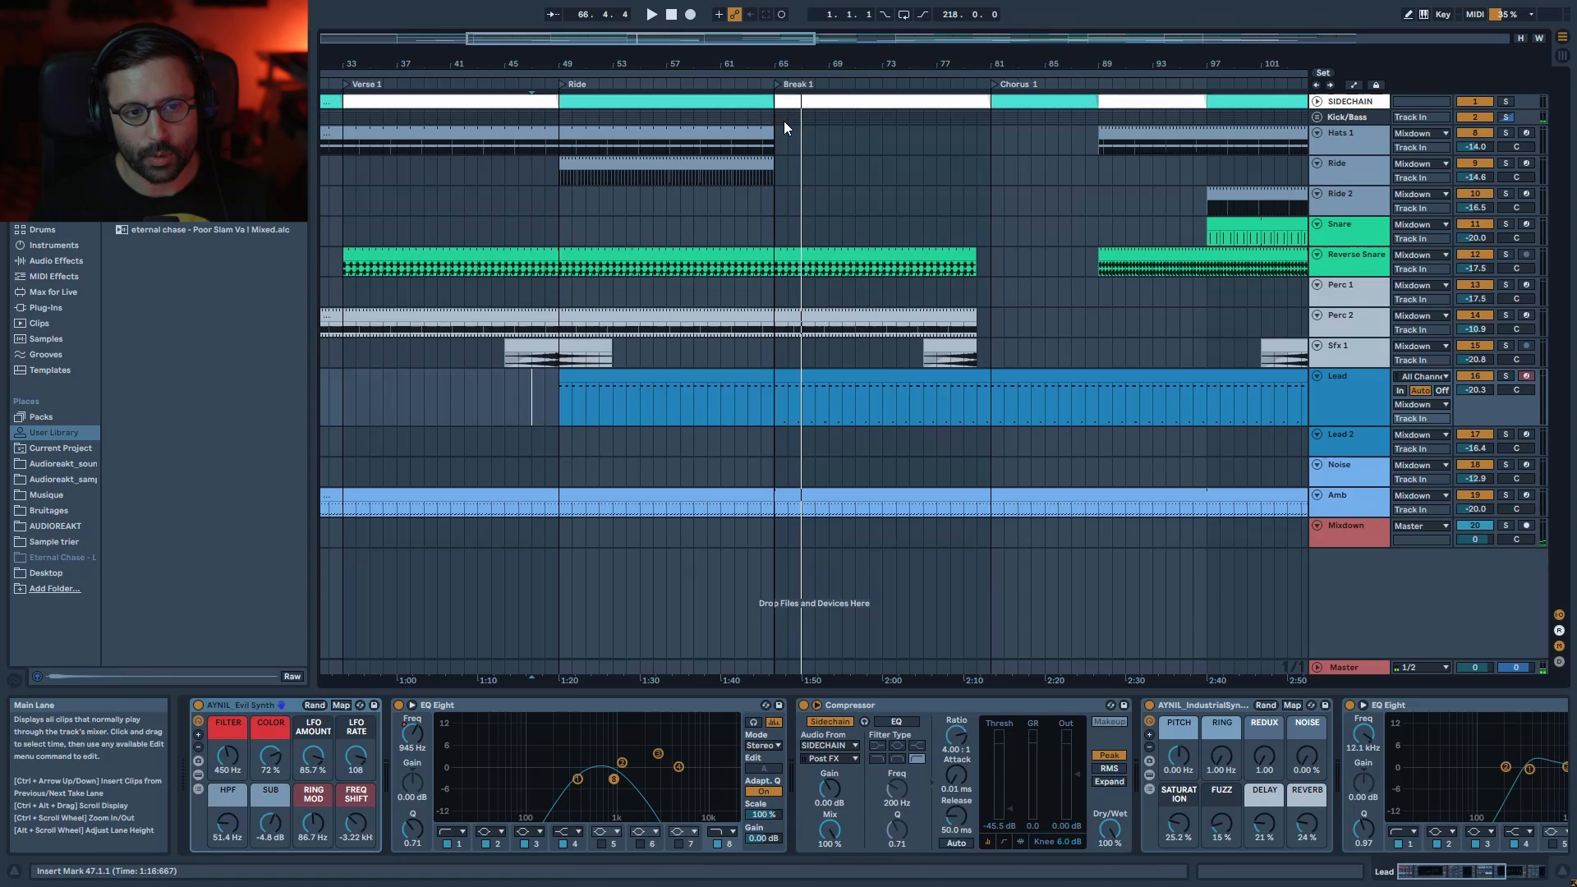
pyautogui.click(1353, 535)
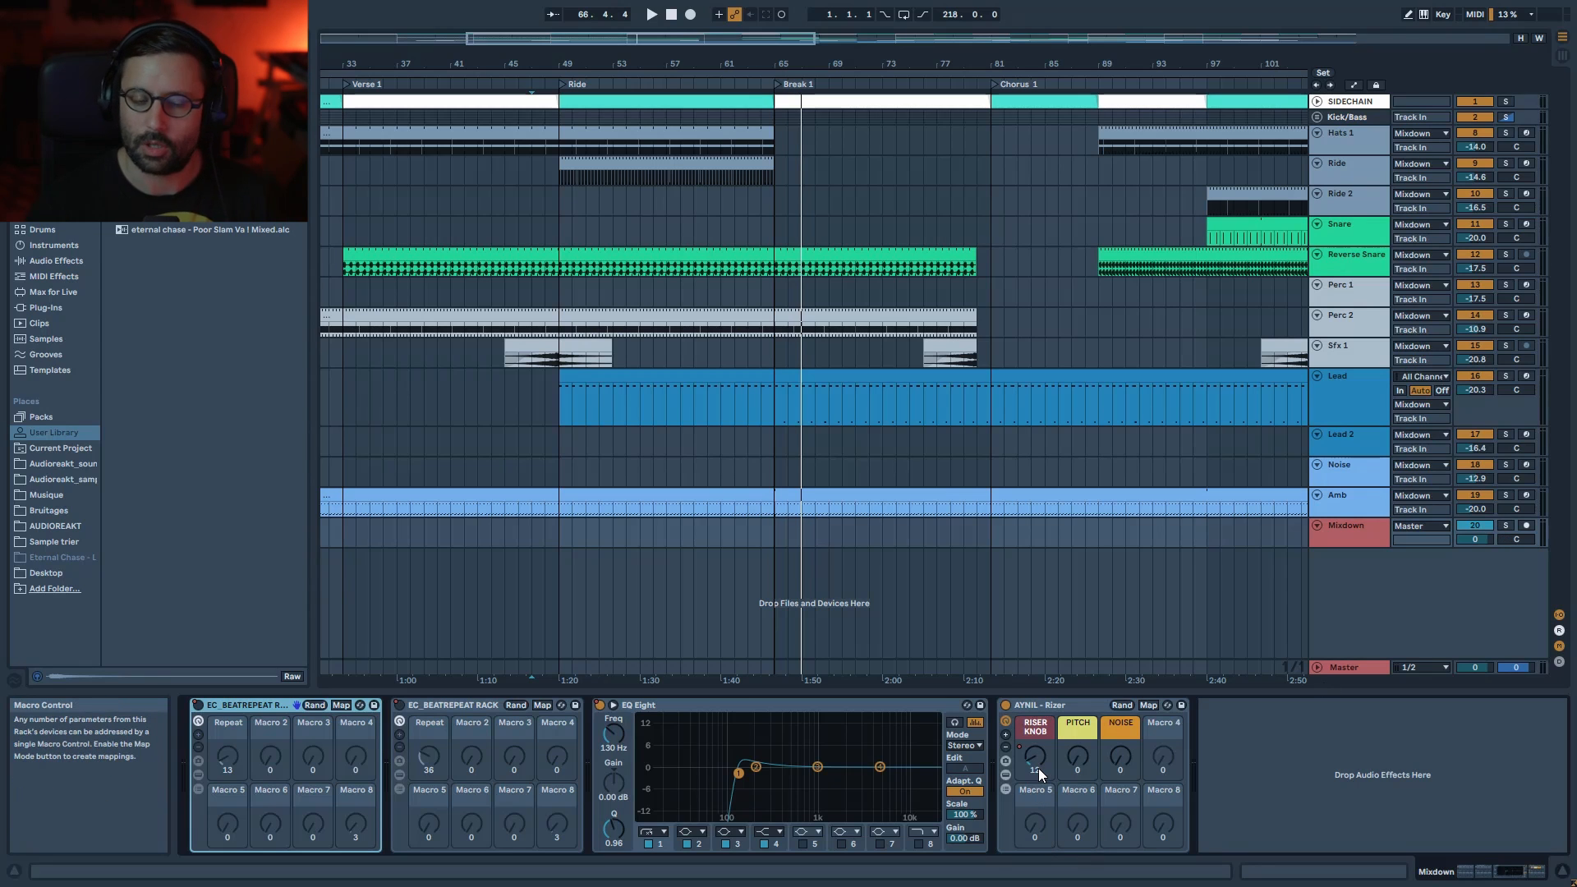
# - Play the transition into the Ride section, show the automation lanes and enlarge the Mixdown track's Riser Knob lane
pyautogui.press('space')
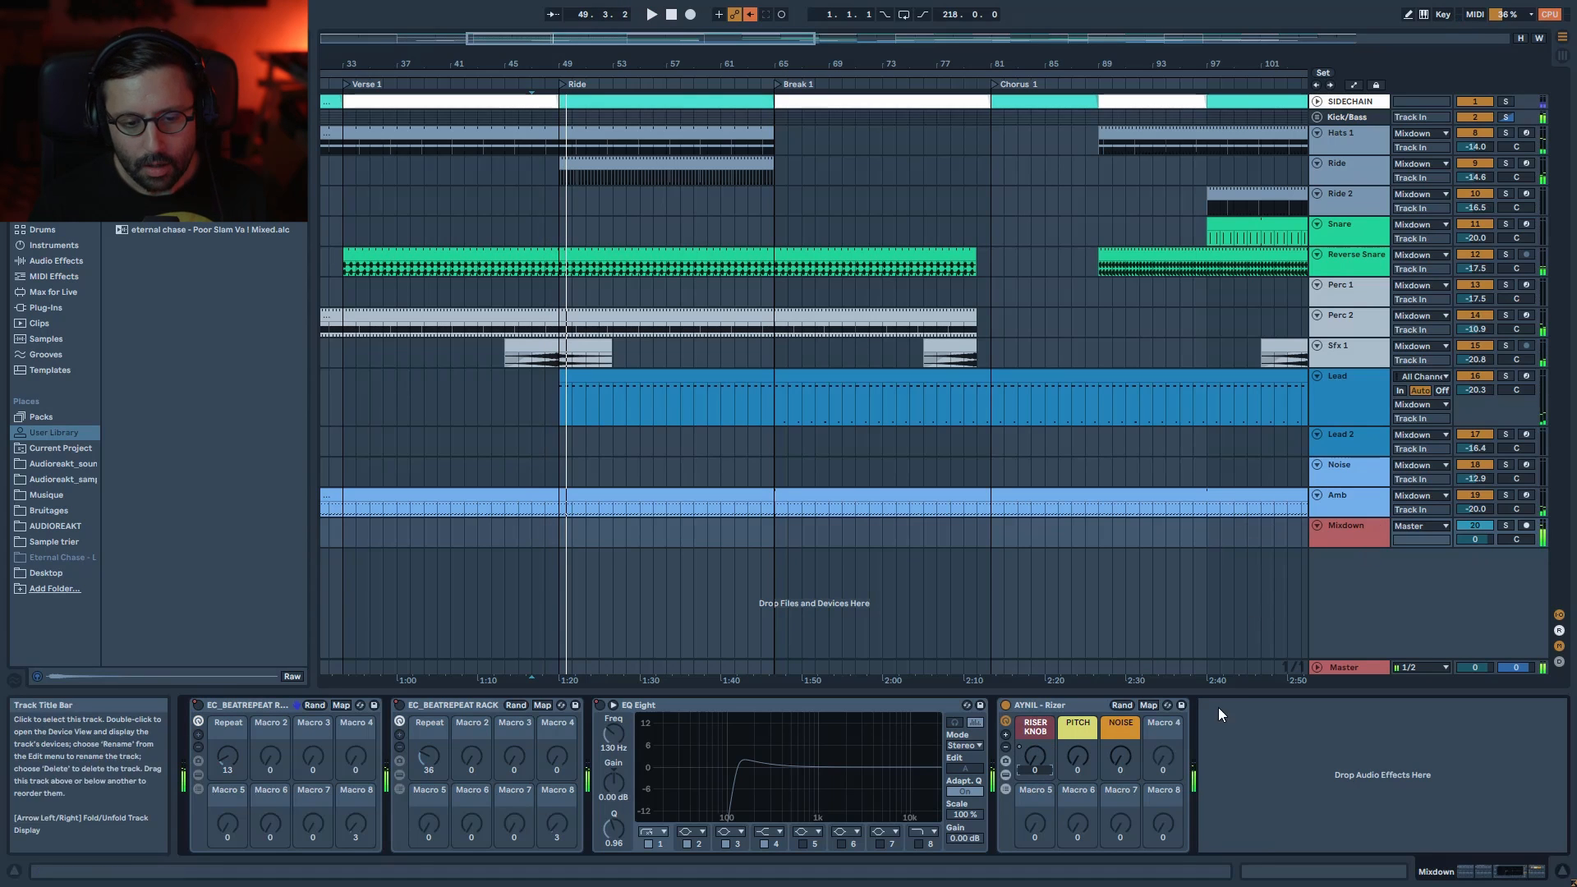
pyautogui.press('a')
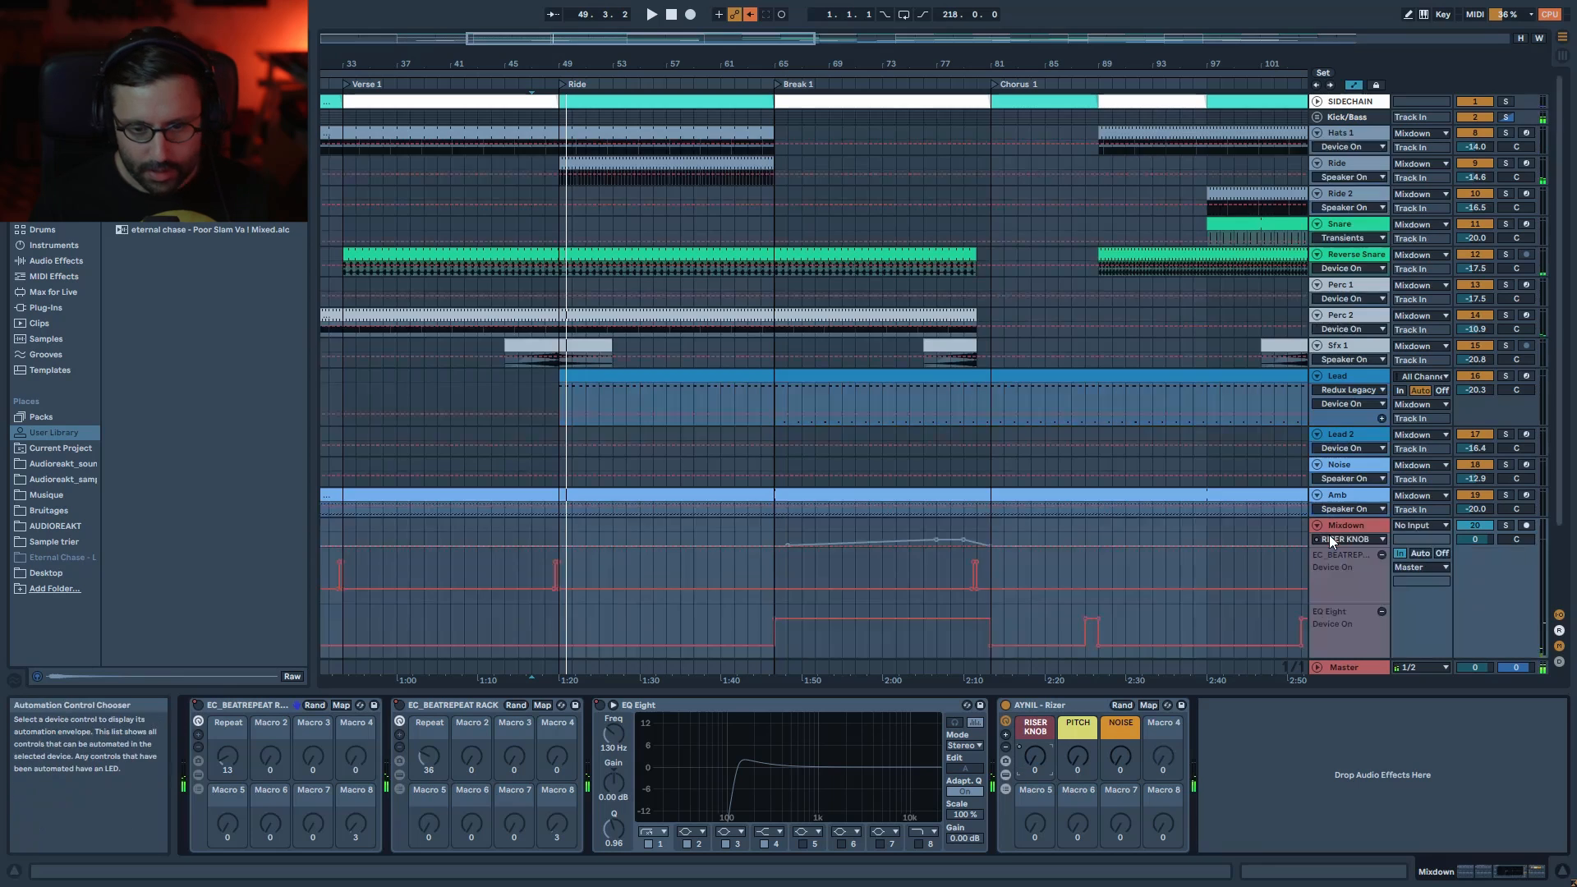
pyautogui.scroll(-3, 913, 408)
pyautogui.moveTo(1350, 452); pyautogui.dragTo(1350, 494)
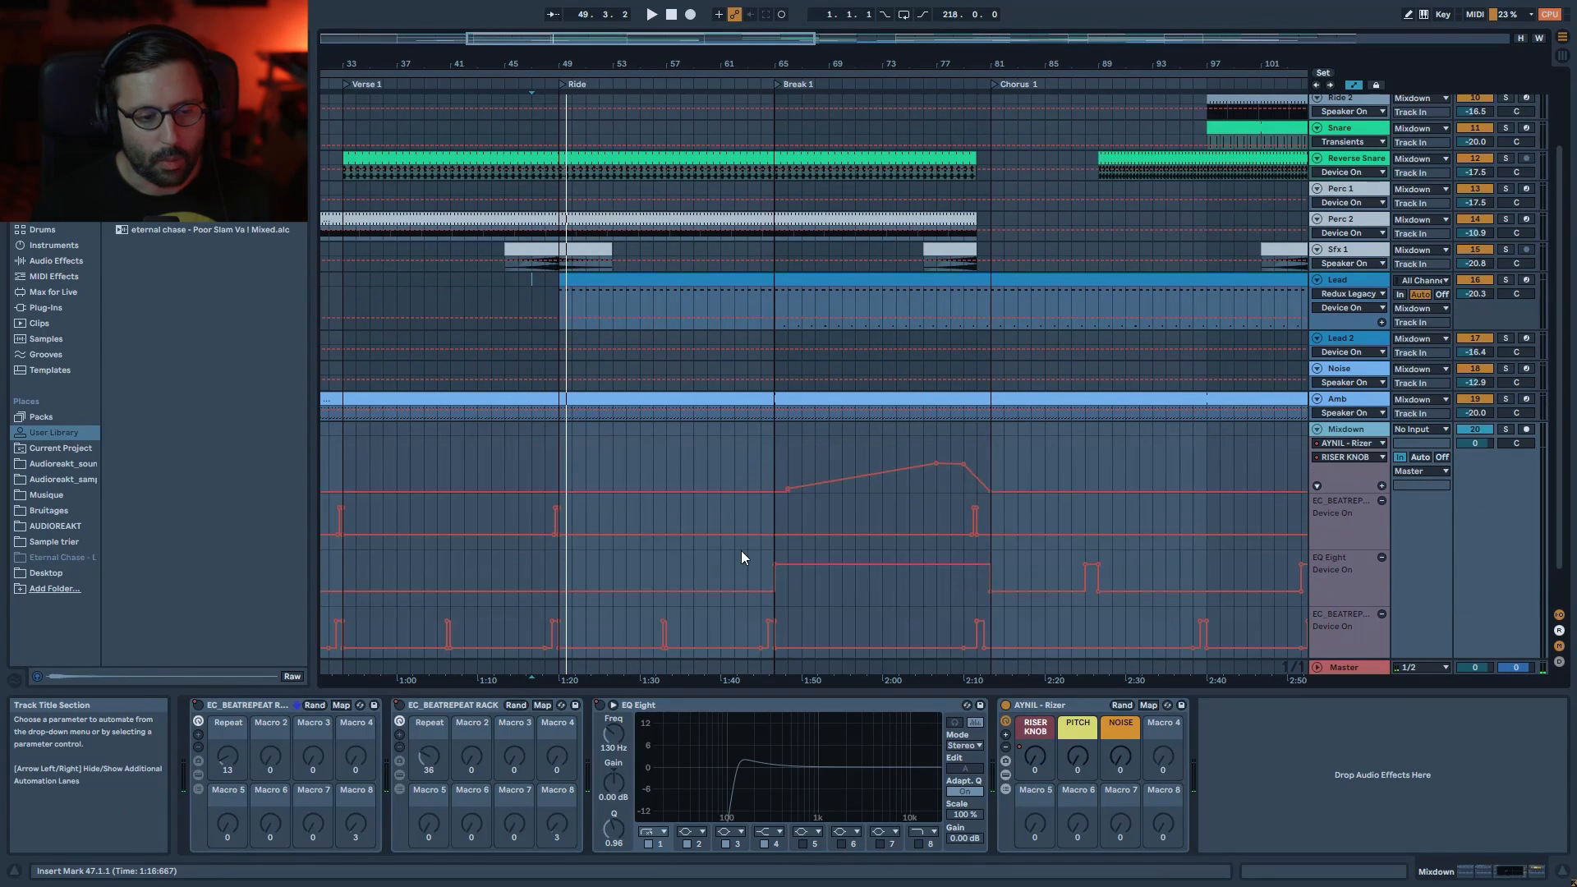
# - Play the Mixdown track soloed from bar 48 into the Ride section, and check the second beat repeat rack's device view
pyautogui.click(544, 465)
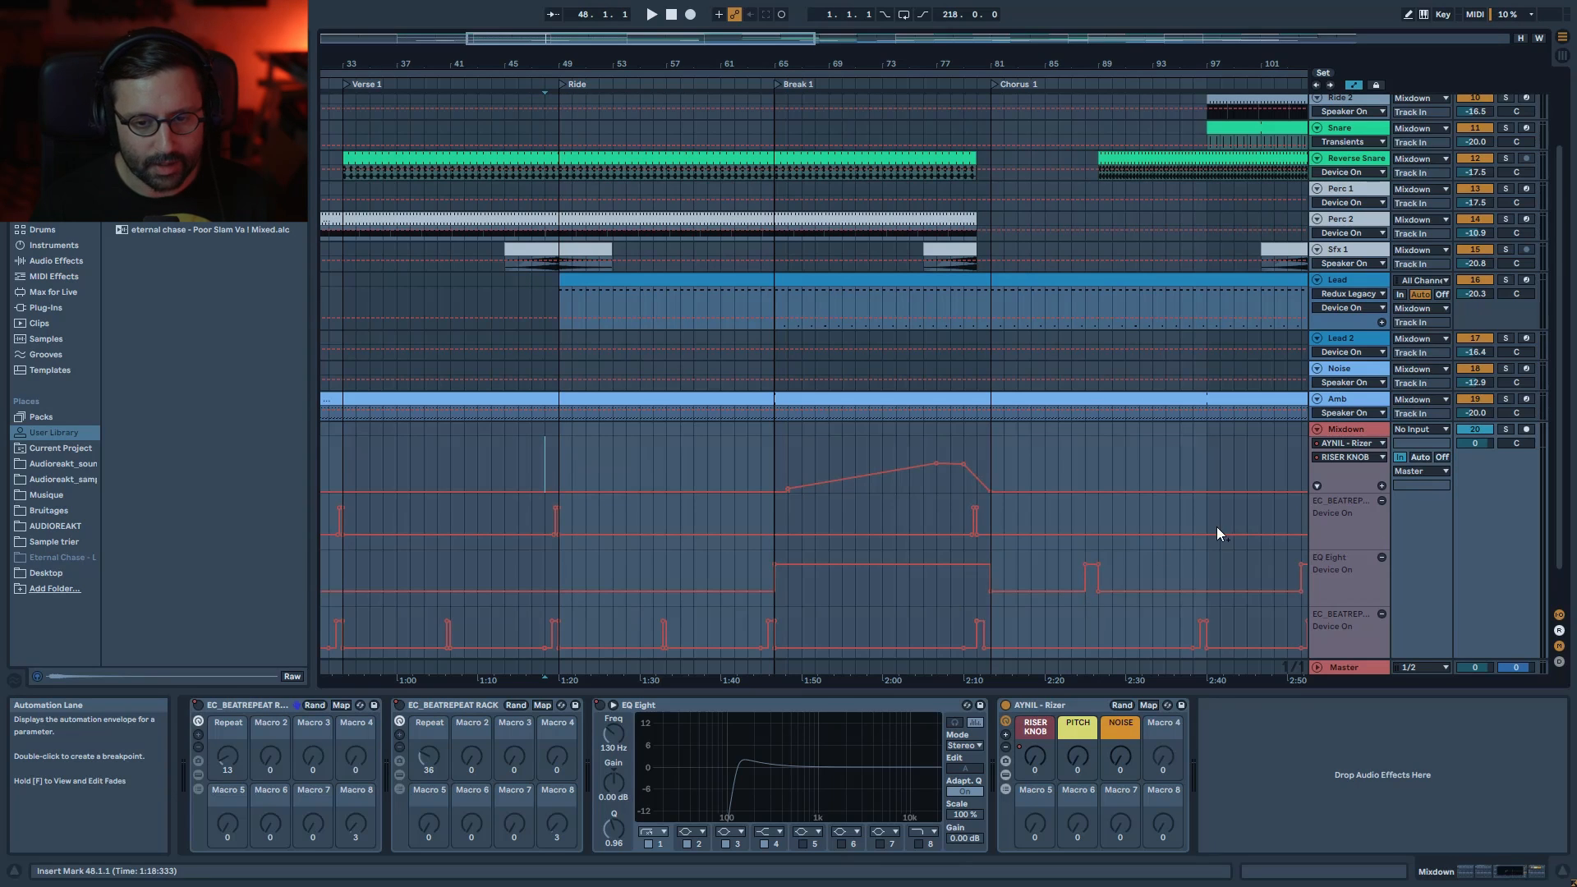
pyautogui.click(1506, 429)
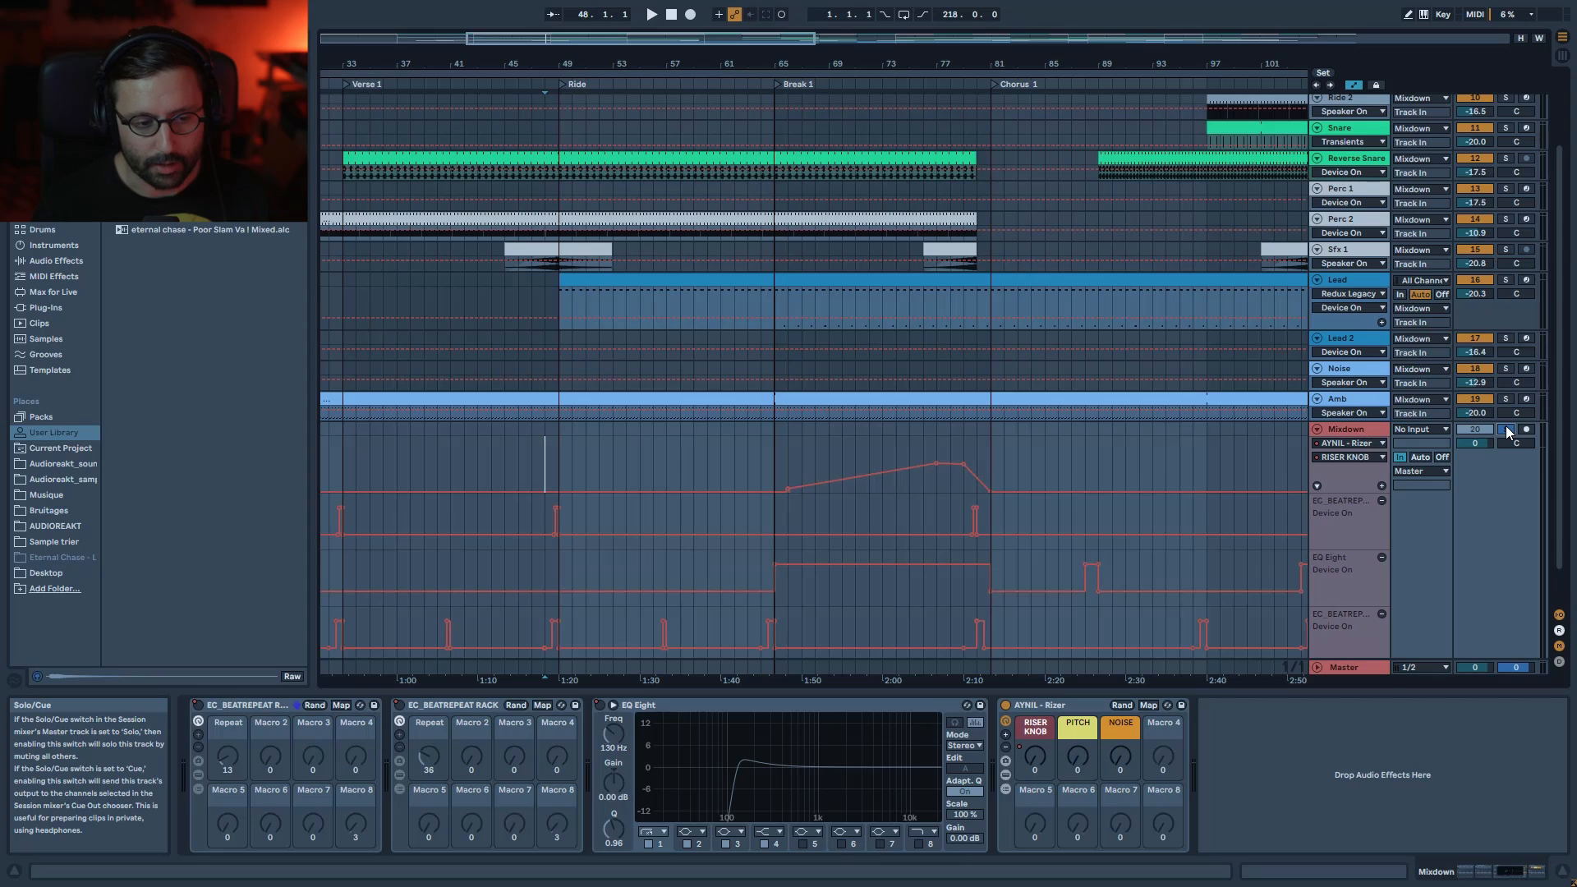
pyautogui.press('space')
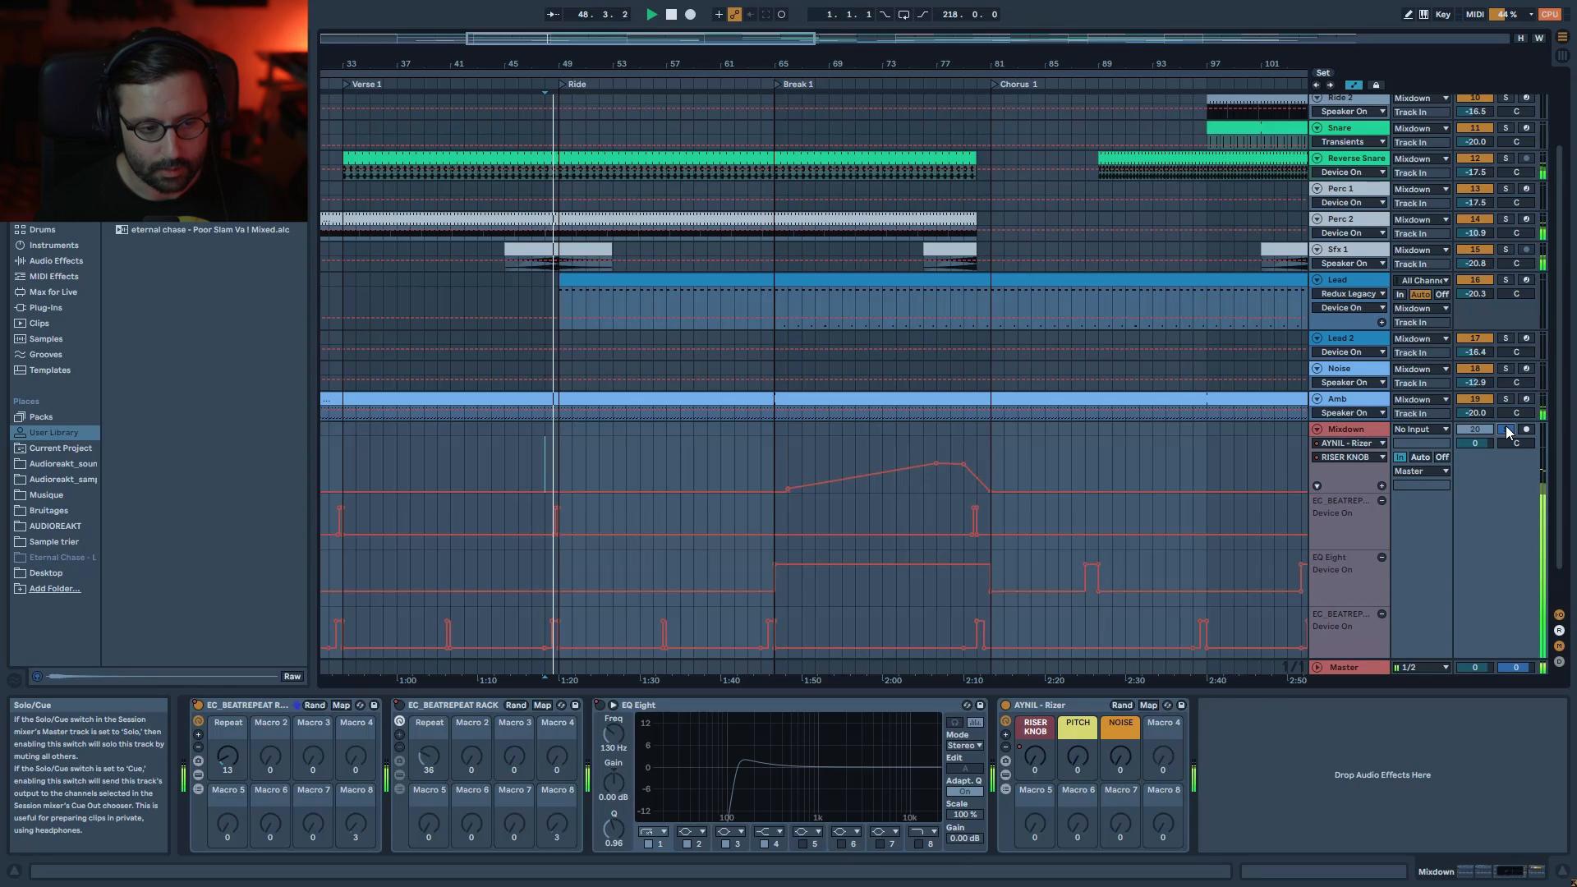
pyautogui.press('space')
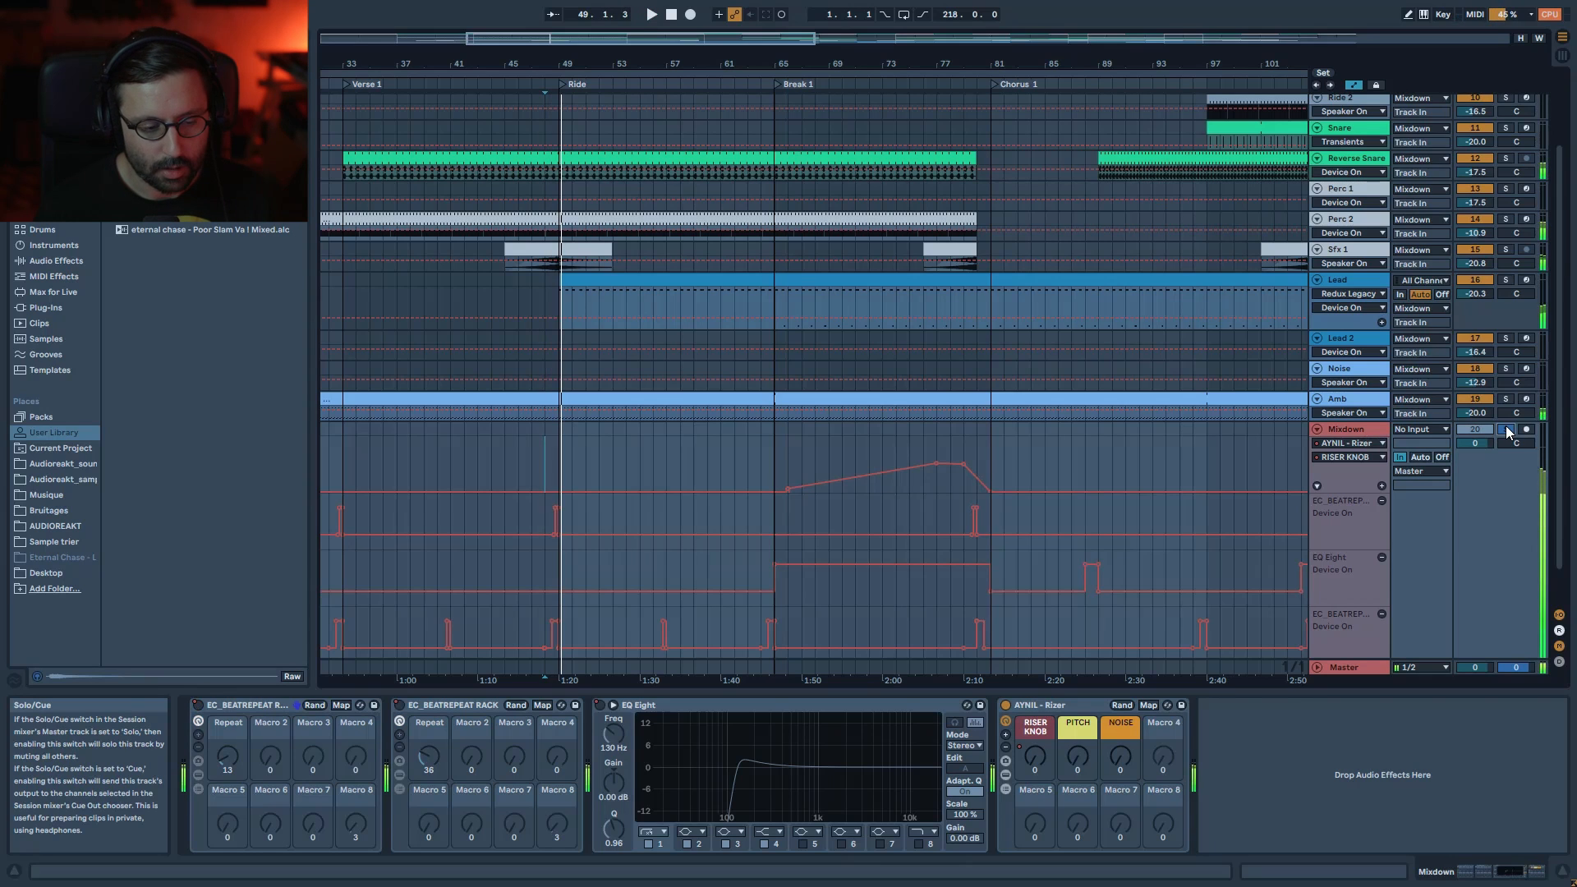
pyautogui.click(398, 774)
pyautogui.click(401, 775)
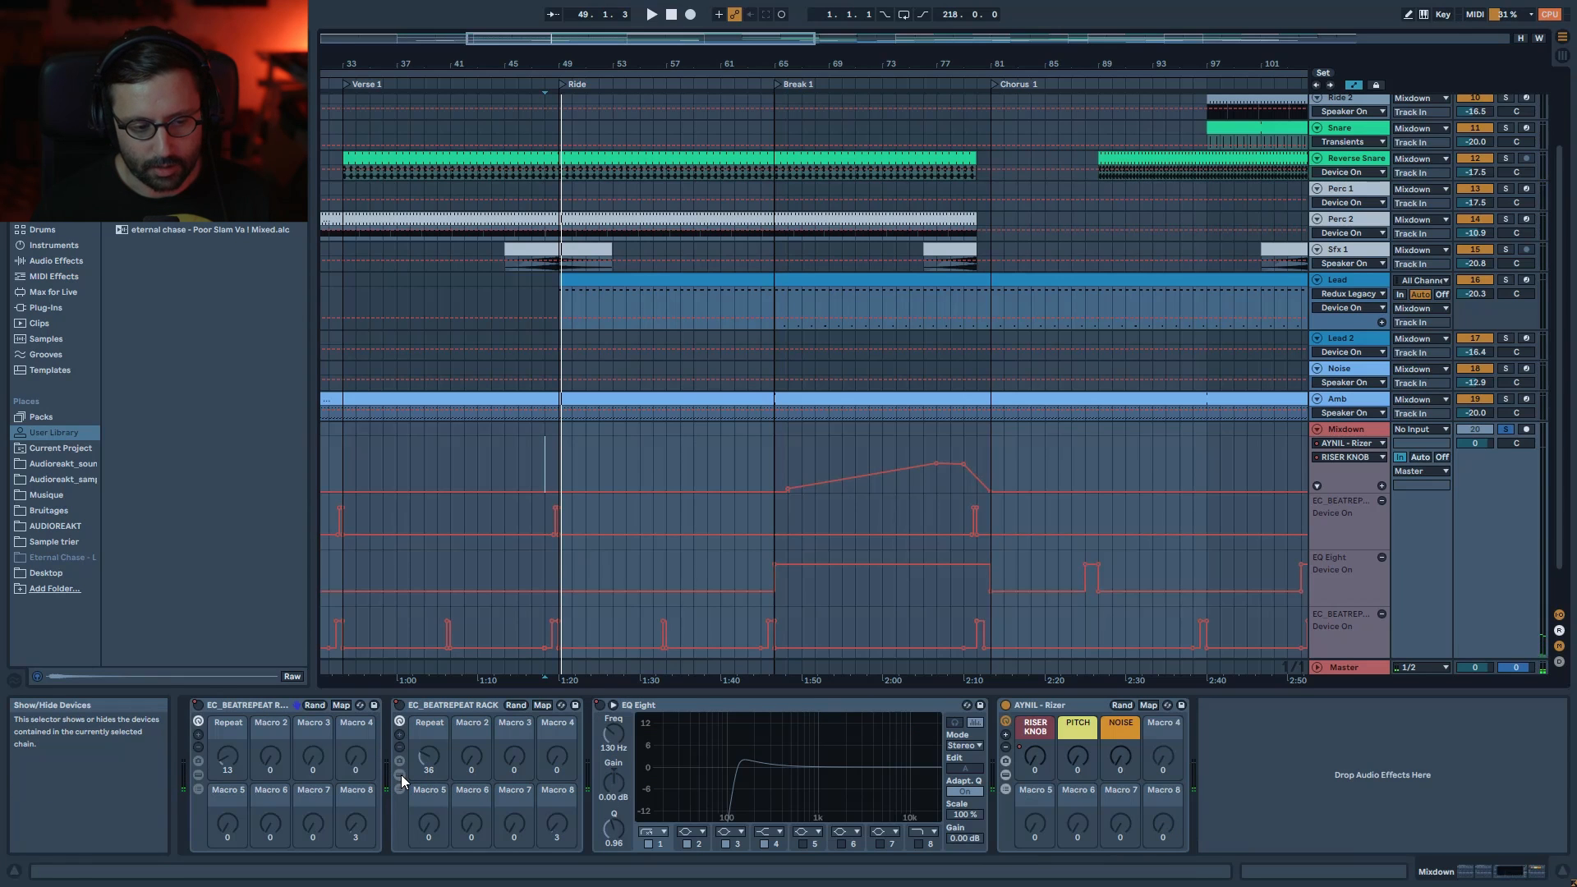
# - Show the Lead track's EQ Eight frequency automation and place the insert mark at bar 65, where Break 1 starts
pyautogui.scroll(3, 767, 367)
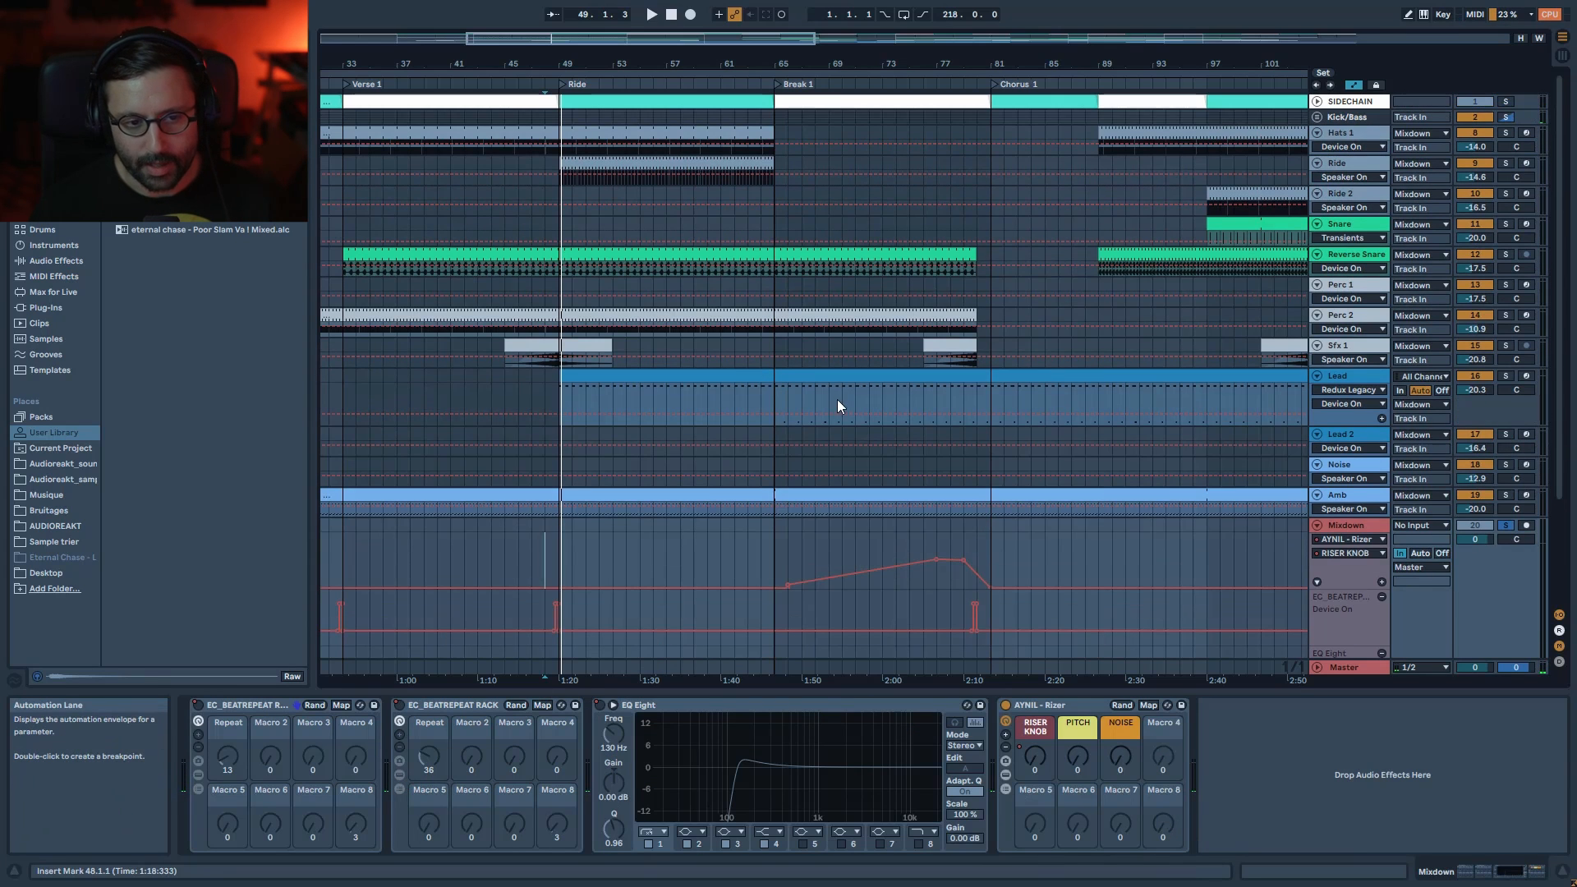
pyautogui.click(722, 389)
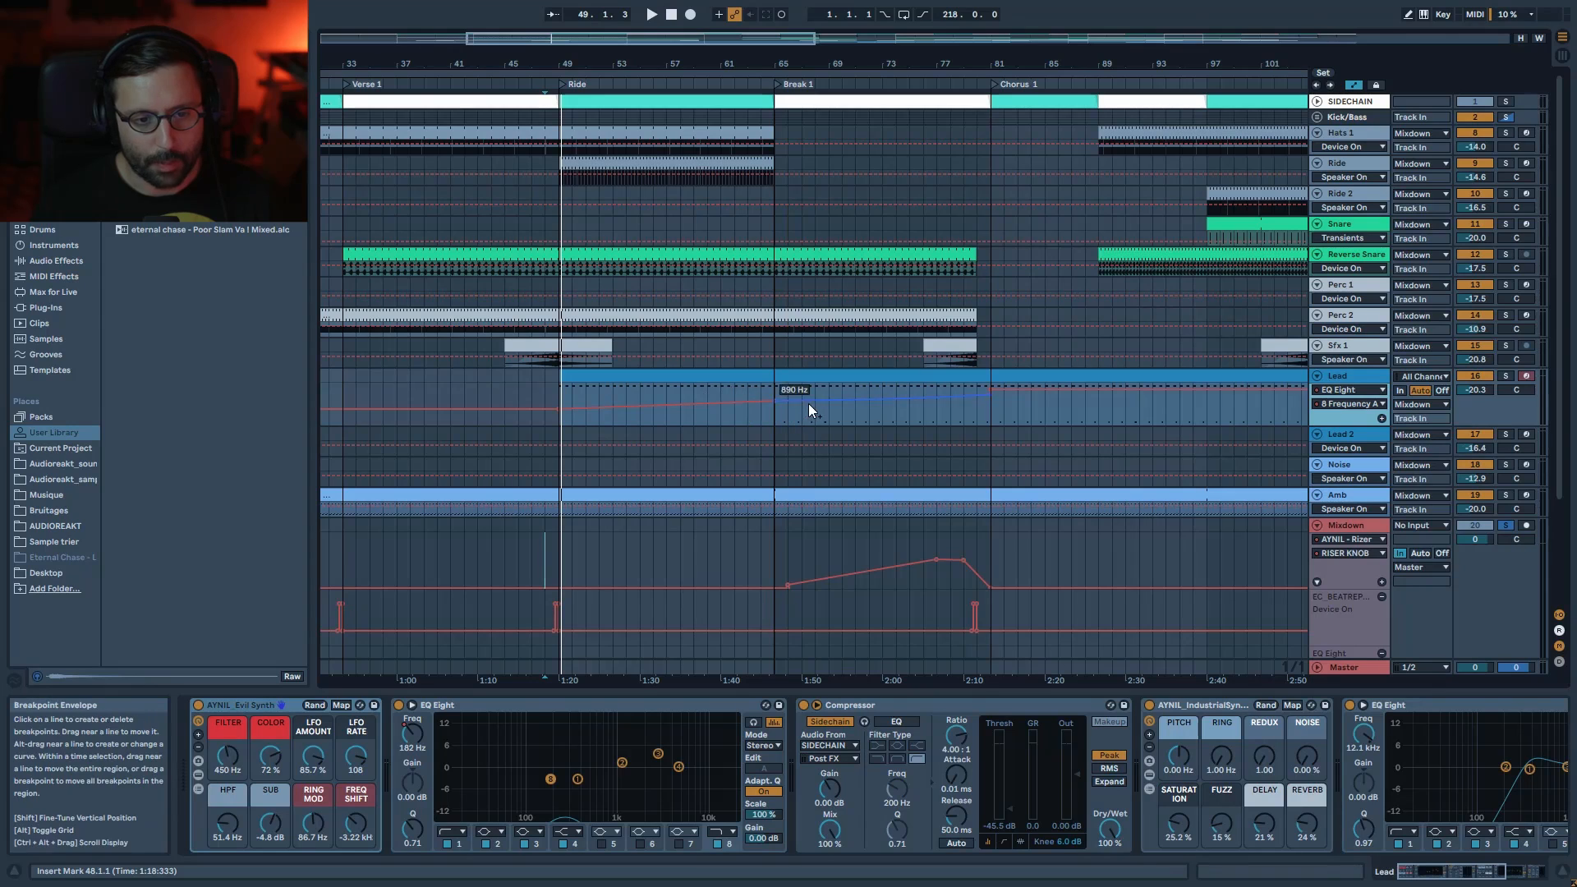
pyautogui.moveTo(1416, 871)
pyautogui.mouseDown()
pyautogui.moveTo(1451, 874)
pyautogui.moveTo(1414, 871)
pyautogui.mouseUp()
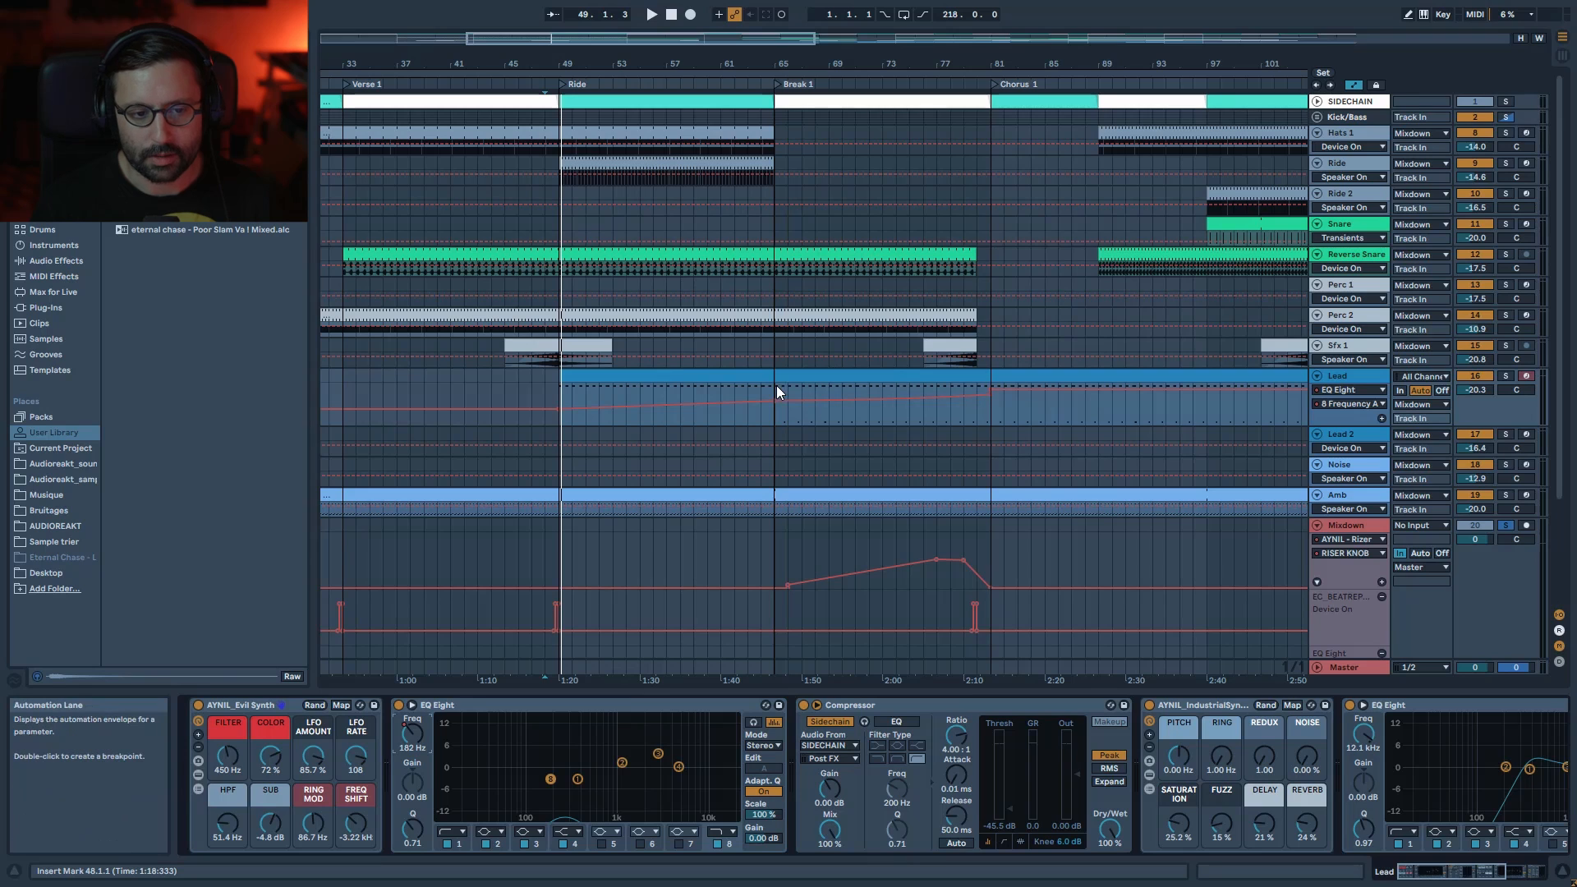
pyautogui.click(772, 427)
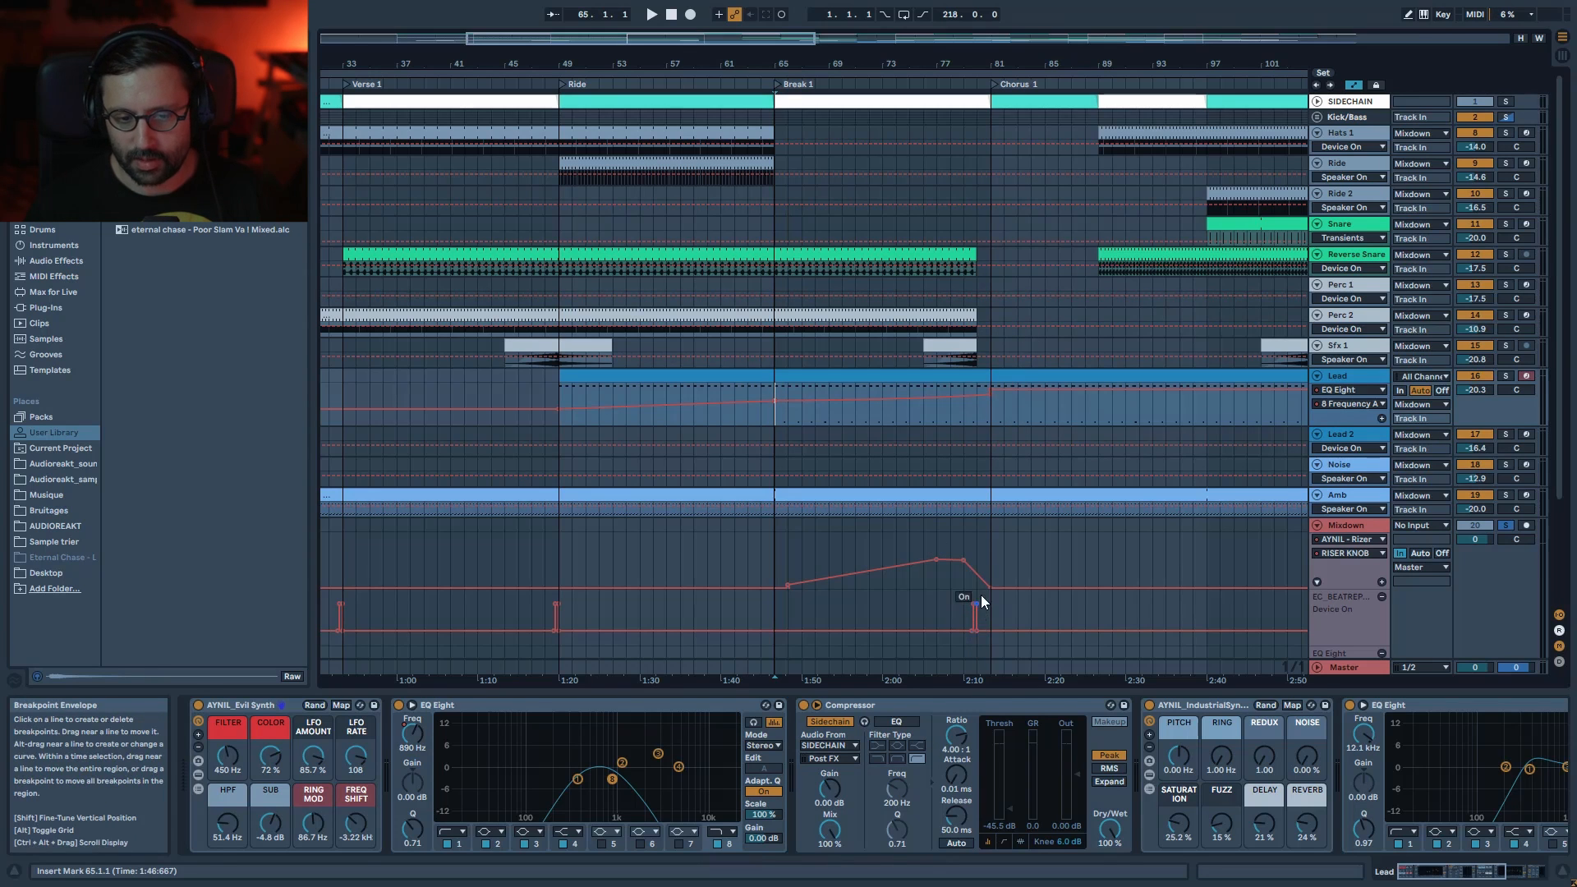
# - Show the Kick/Bass track's devices and play Break 1 from bar 65, turning off the Mixdown track's solo during playback
pyautogui.click(1346, 119)
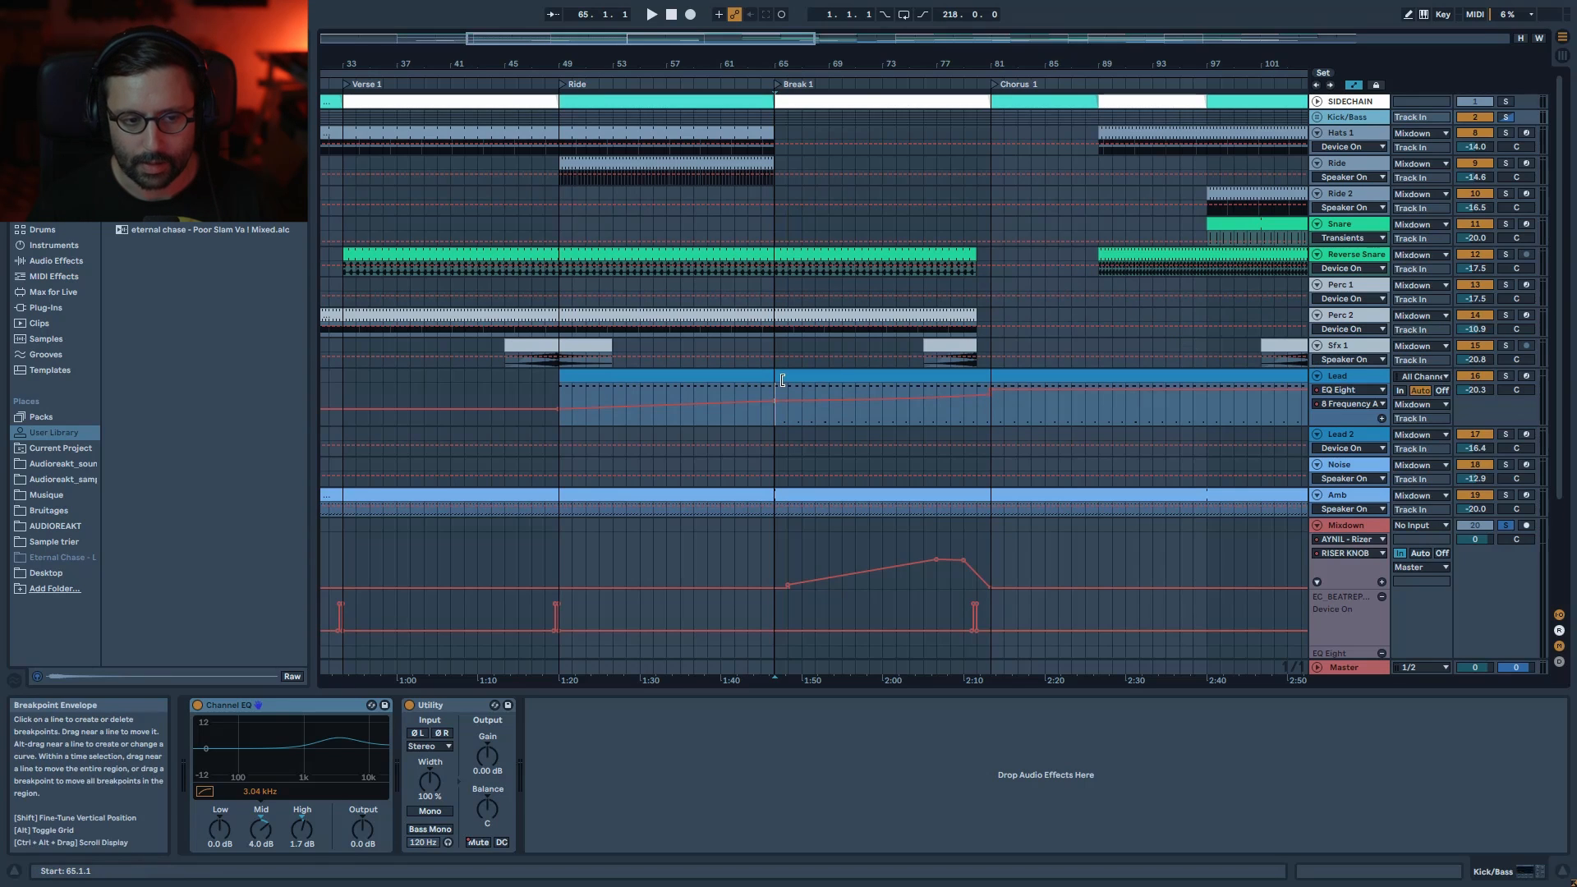
pyautogui.press('space')
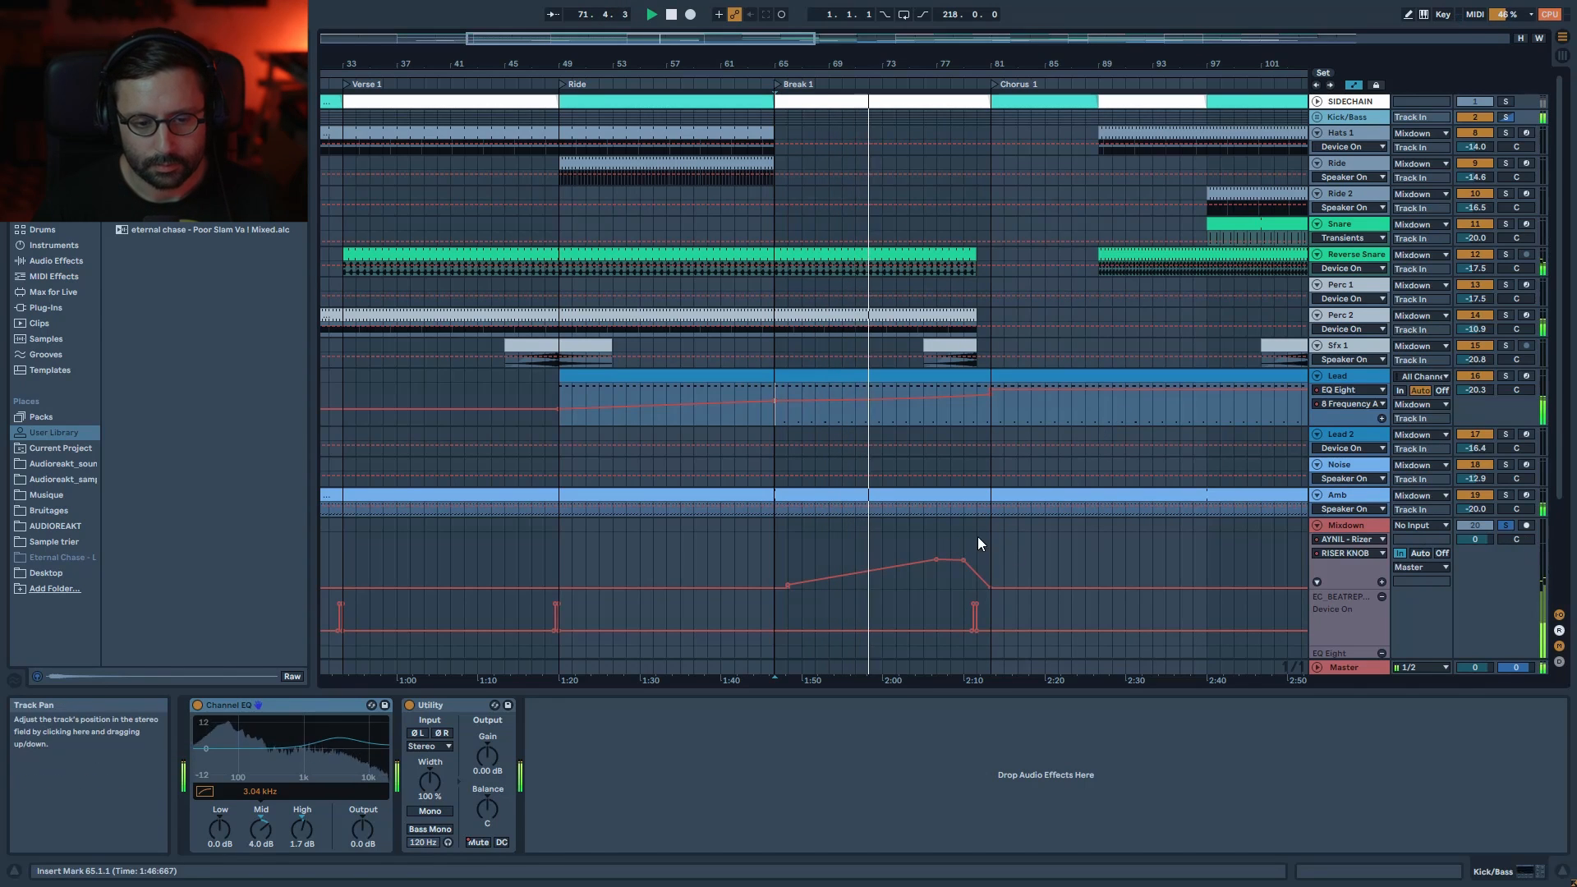
pyautogui.click(1505, 525)
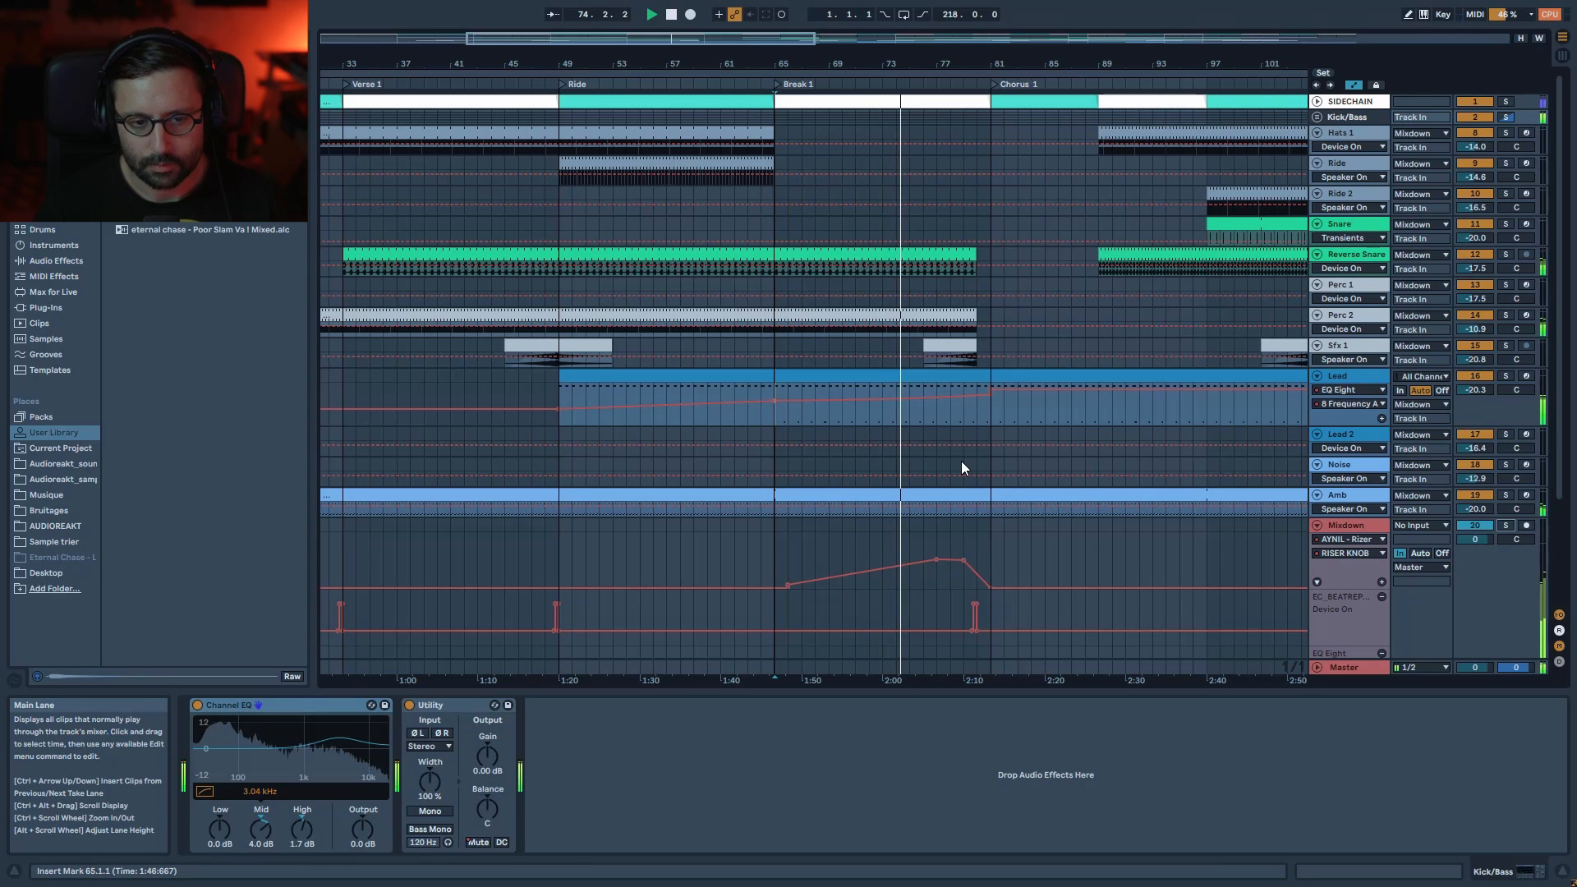
# - Show the Mixdown track's effects and examine its automation around the start of Chorus 1 at bar 81
pyautogui.click(1353, 526)
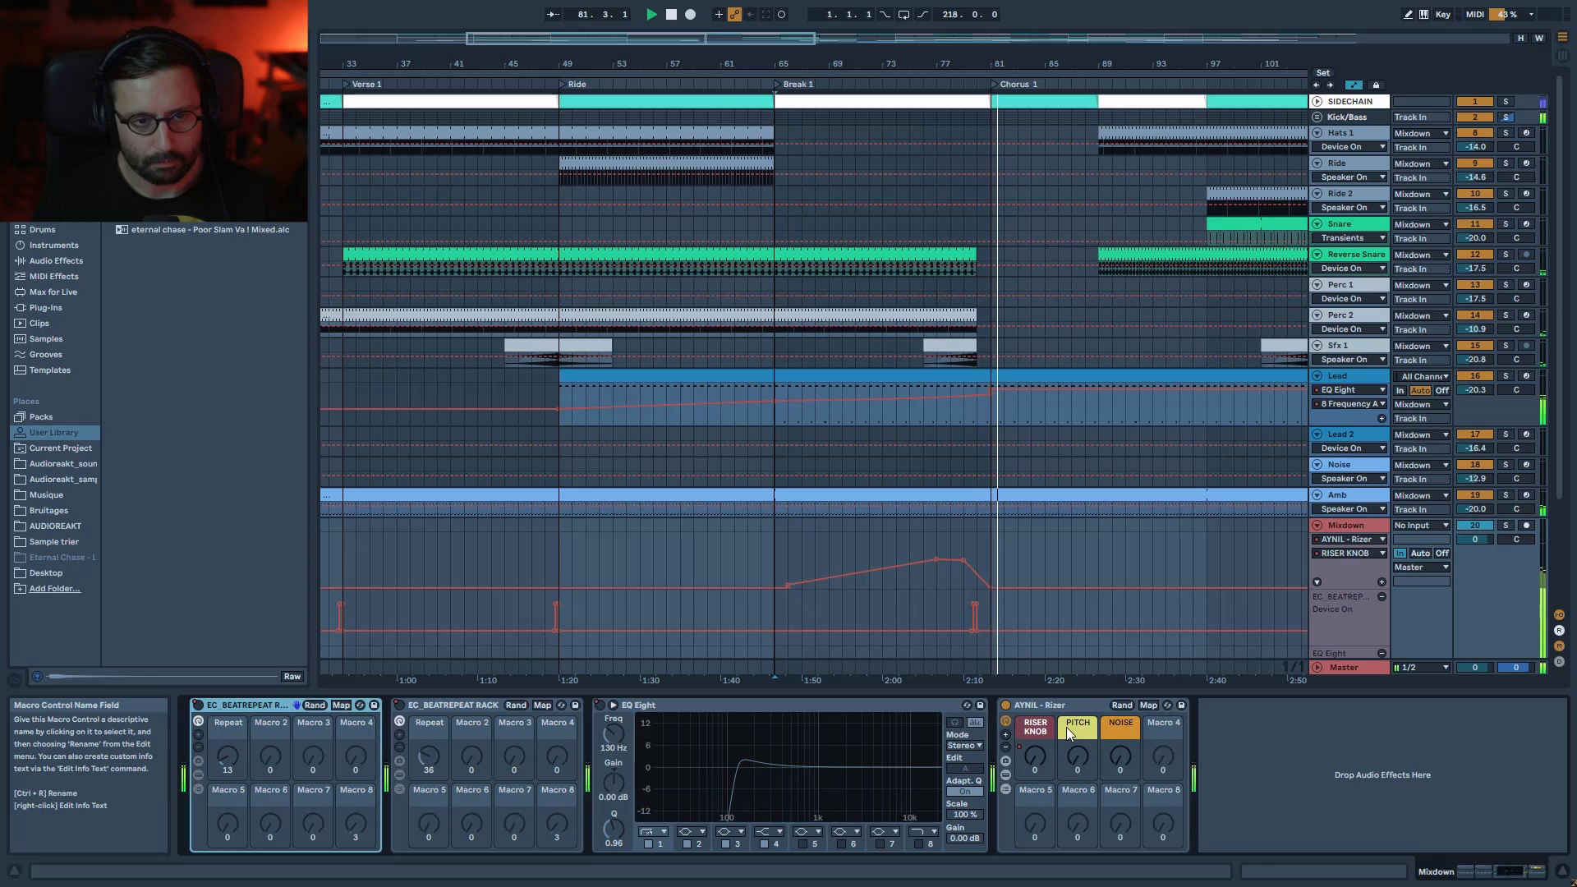
pyautogui.moveTo(726, 45); pyautogui.dragTo(726, 139)
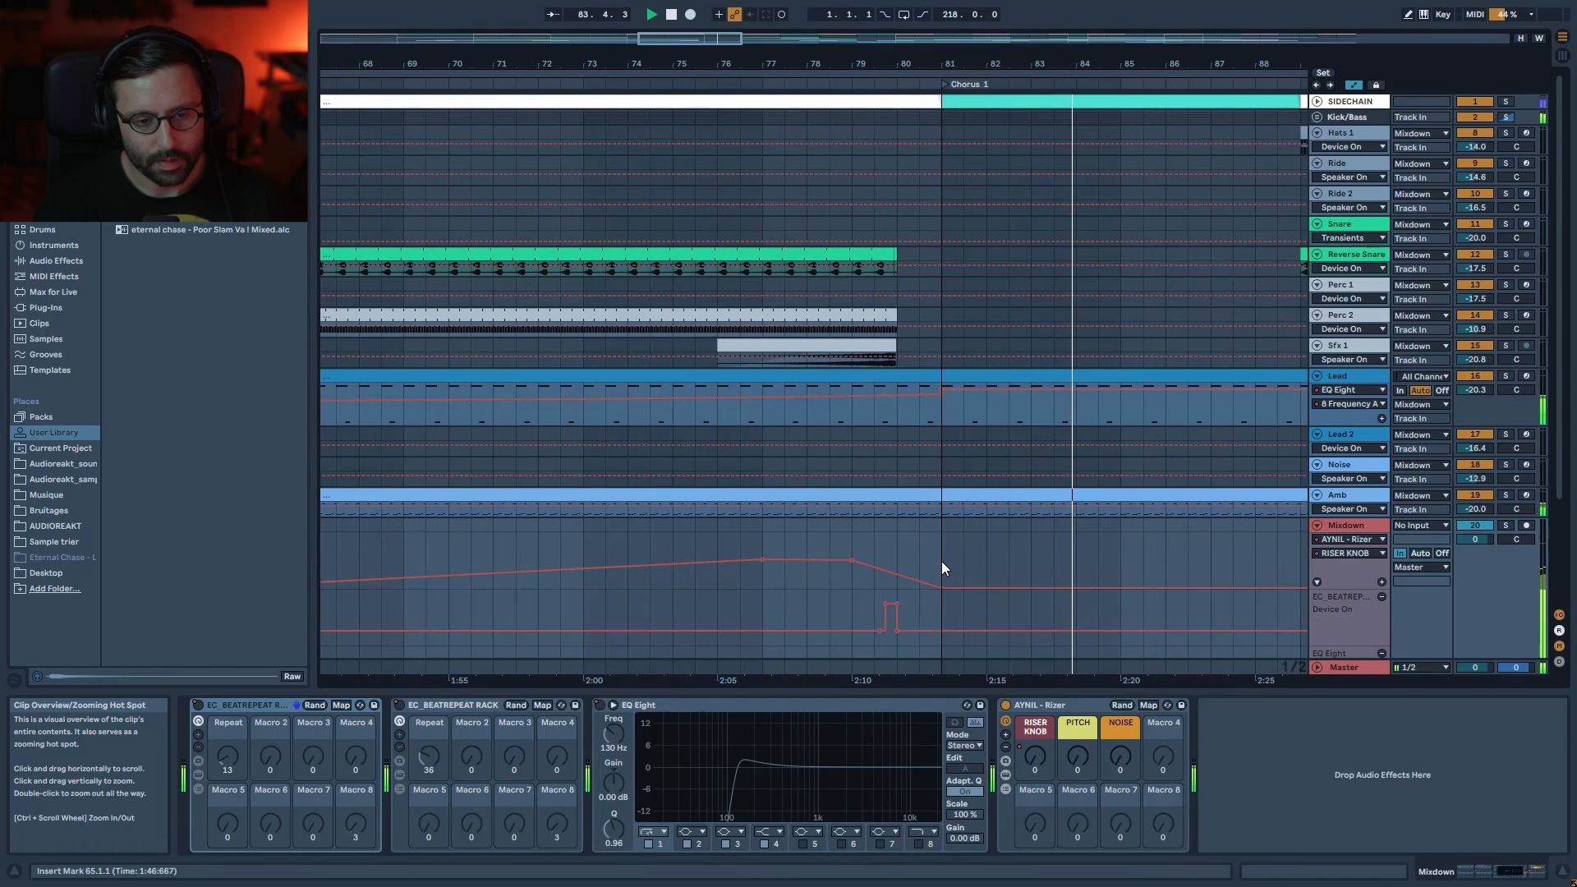
pyautogui.scroll(-1, 934, 534)
pyautogui.scroll(-1, 934, 534)
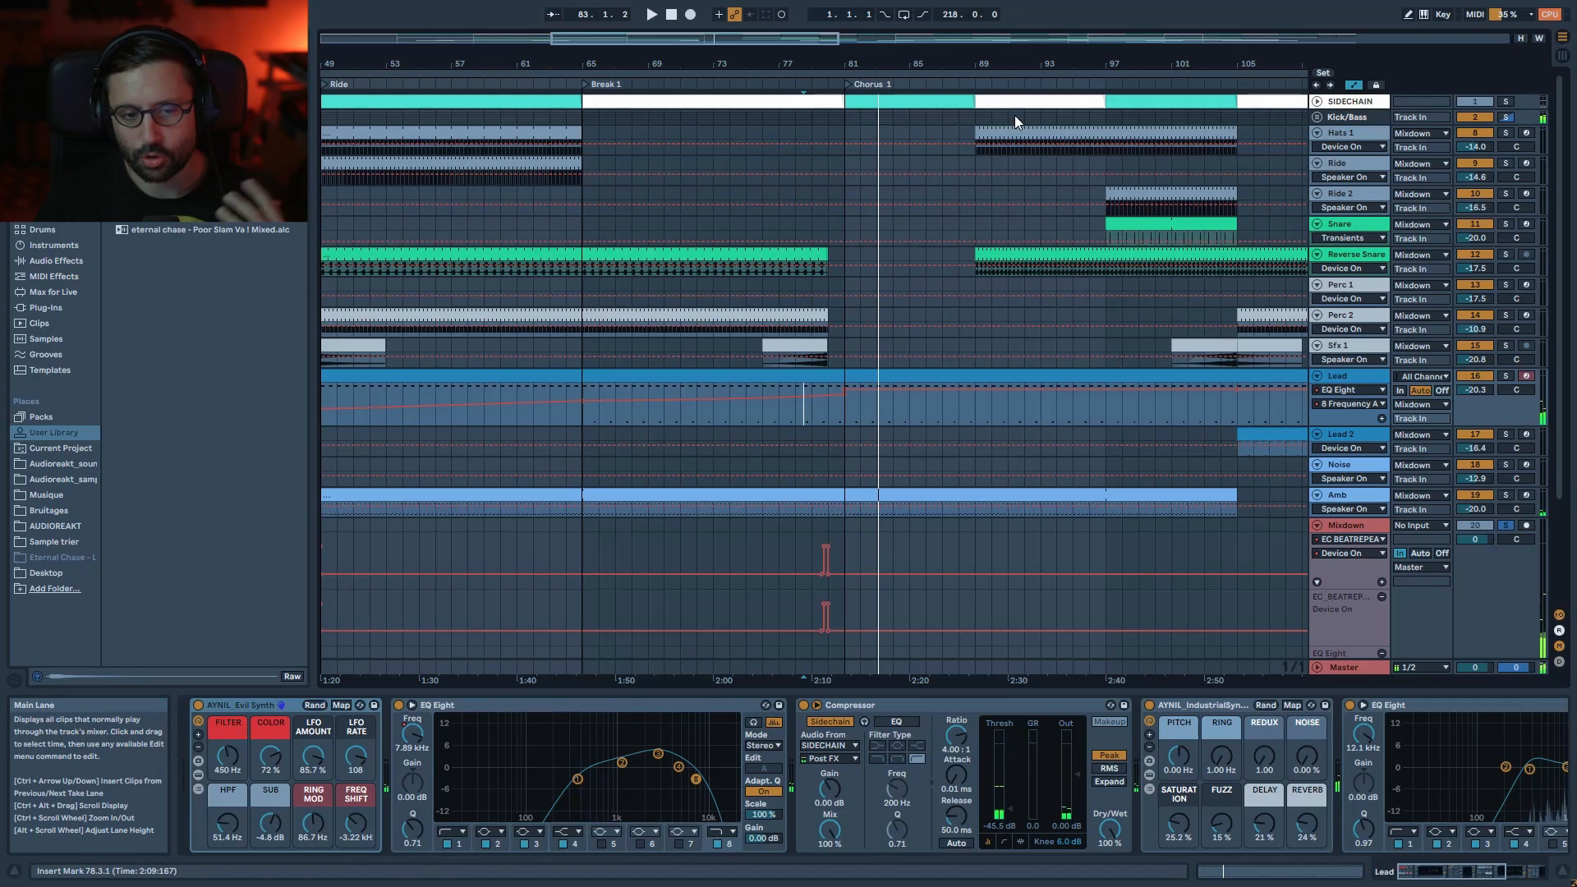
# - Hide the automation lanes, reduce the Lead track's height and play Chorus 1 from bar 88
pyautogui.keyDown('alt'); pyautogui.click(1318, 376); pyautogui.keyUp('alt')
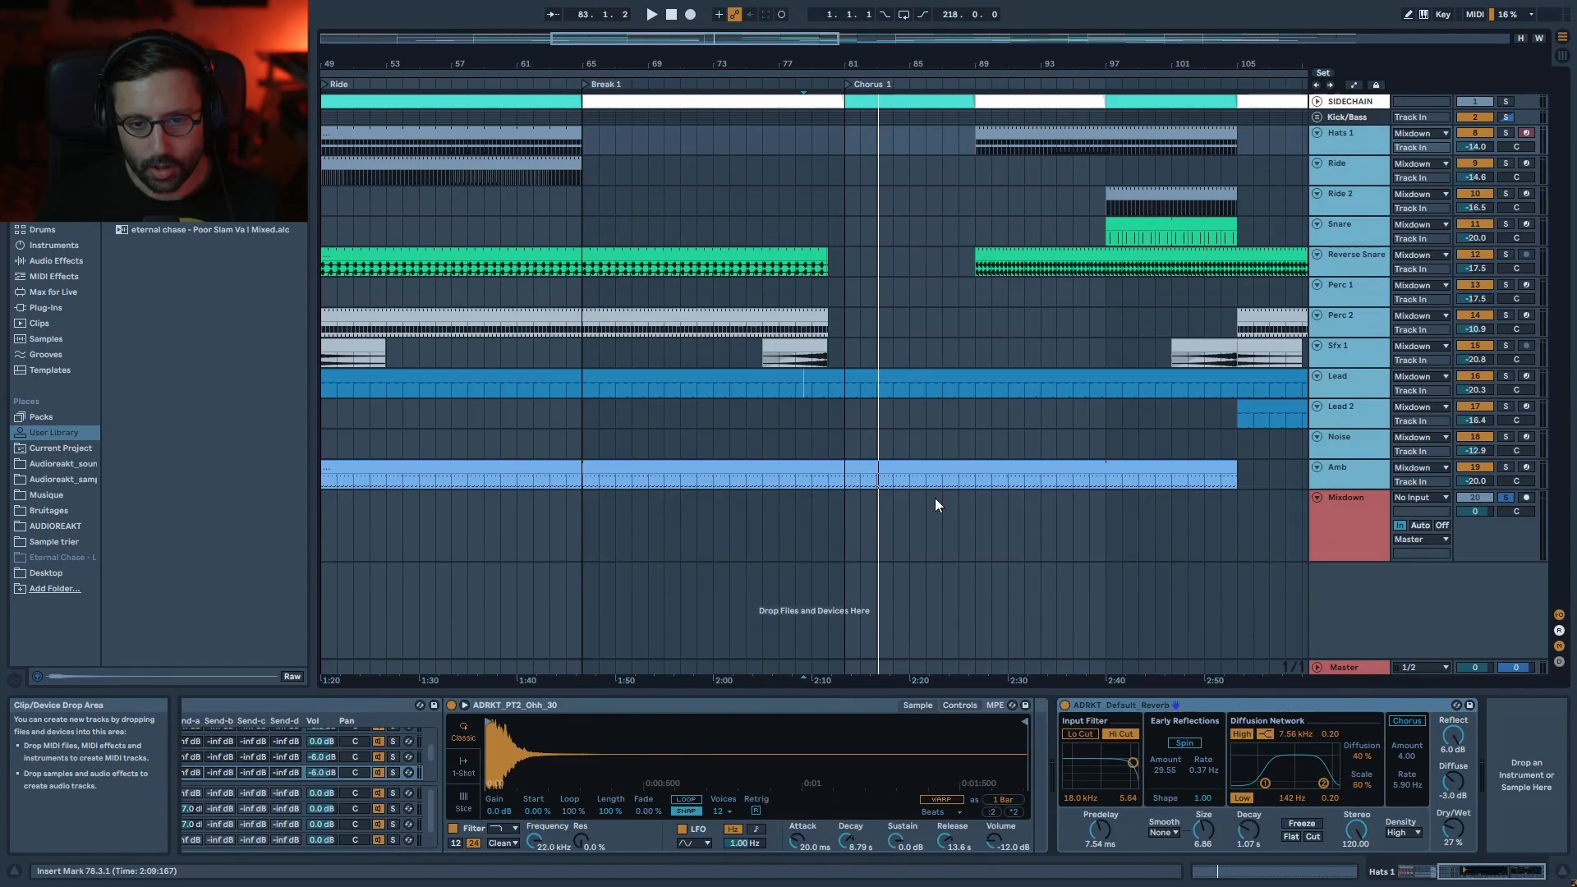
pyautogui.click(910, 390)
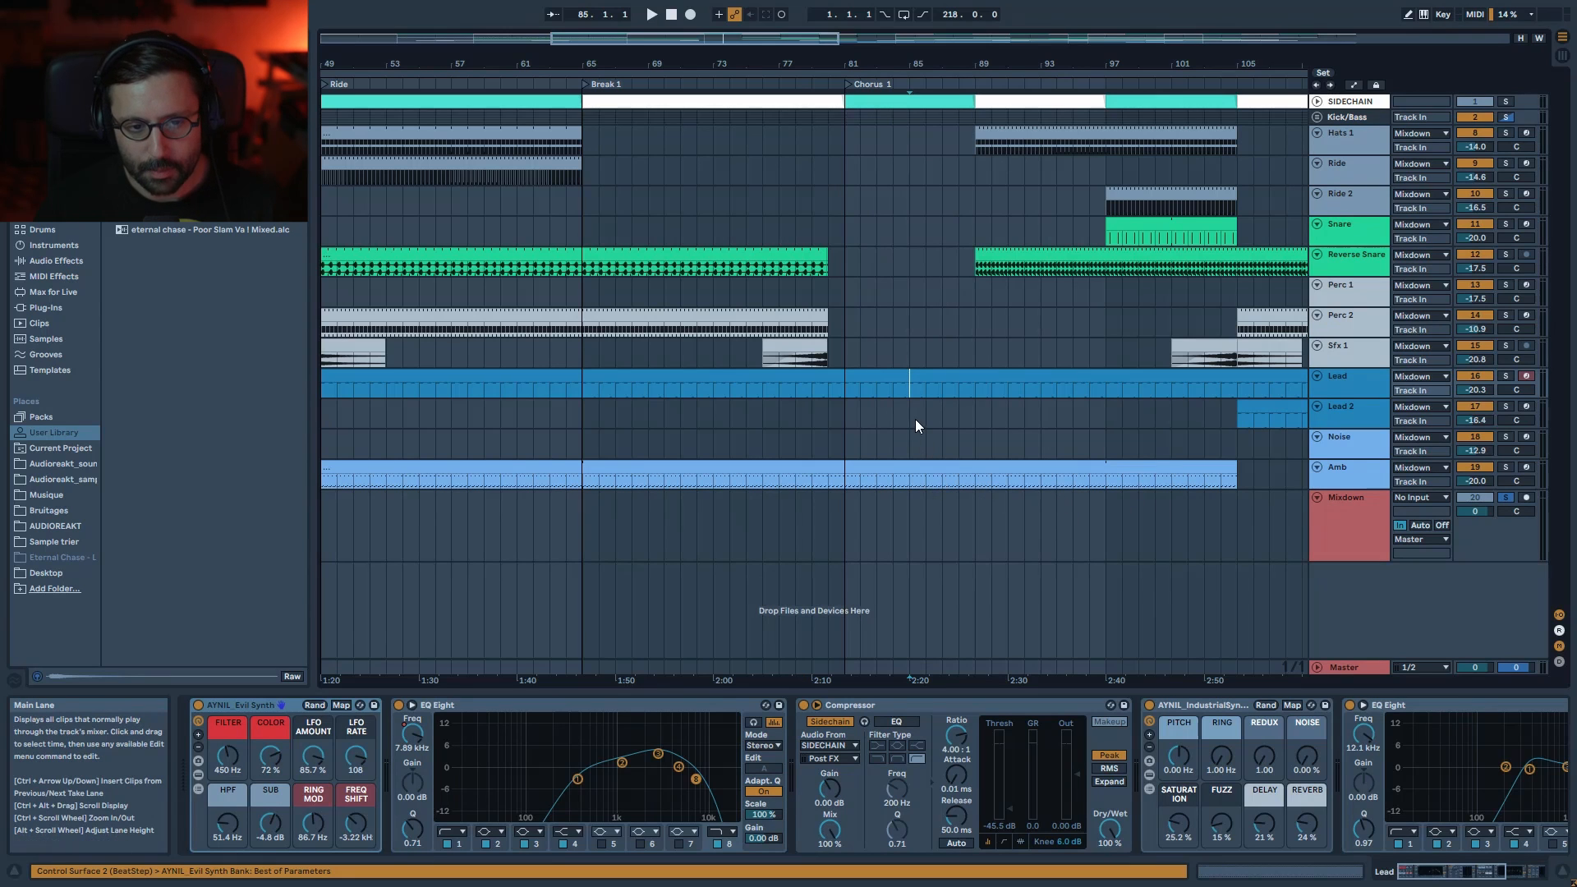
pyautogui.click(951, 420)
pyautogui.press('space')
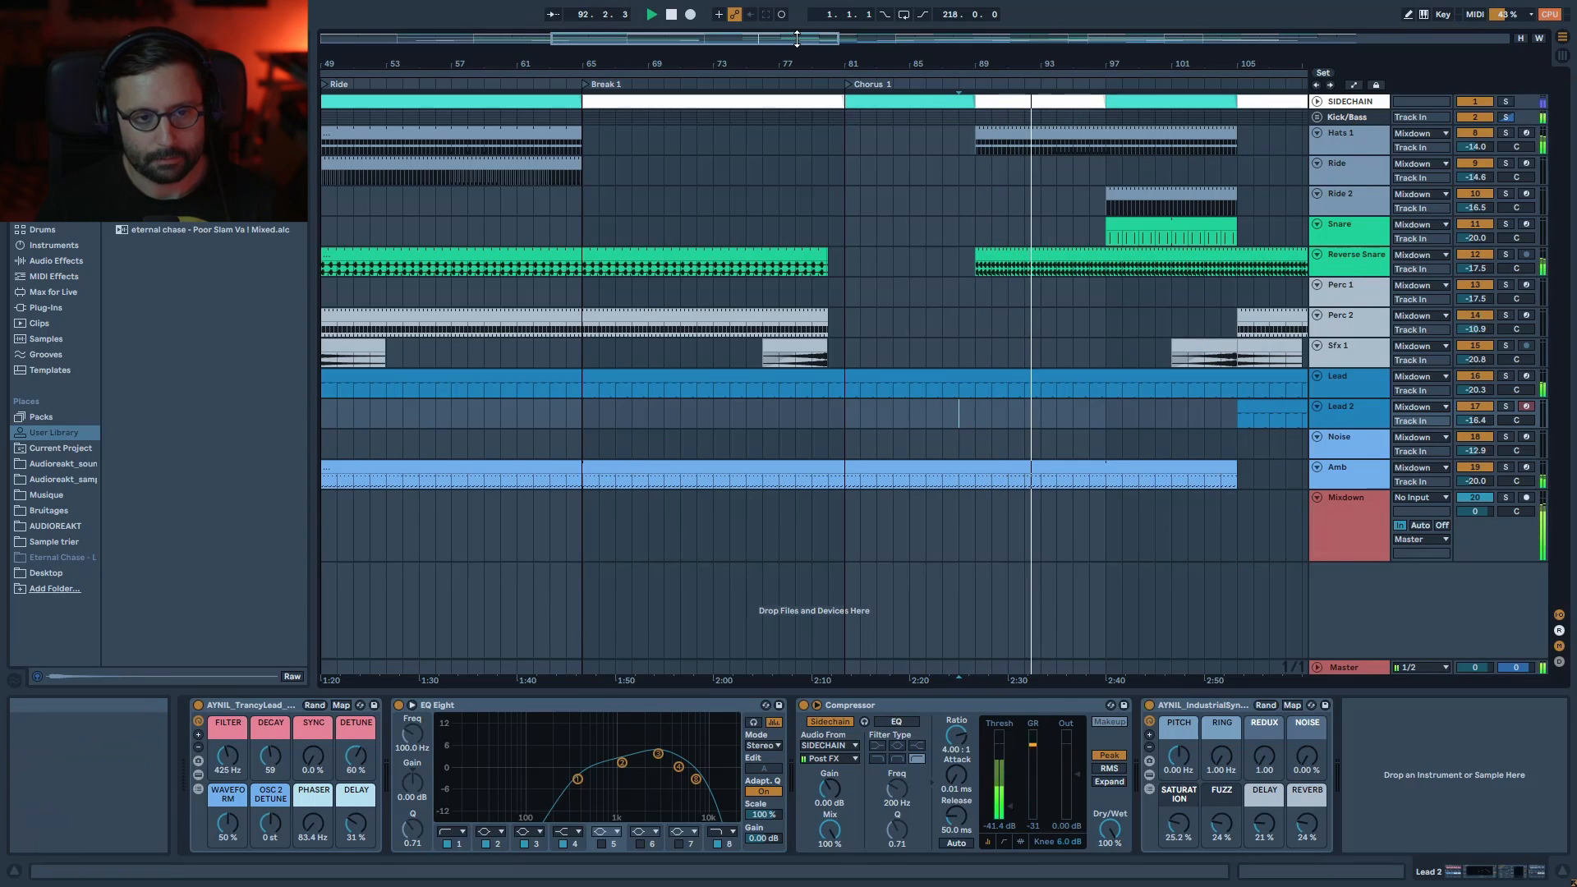
# - Listen through Chorus 1 to about bar 107, briefly soloing the Snare track, and stop playback
pyautogui.moveTo(753, 41); pyautogui.dragTo(792, 18)
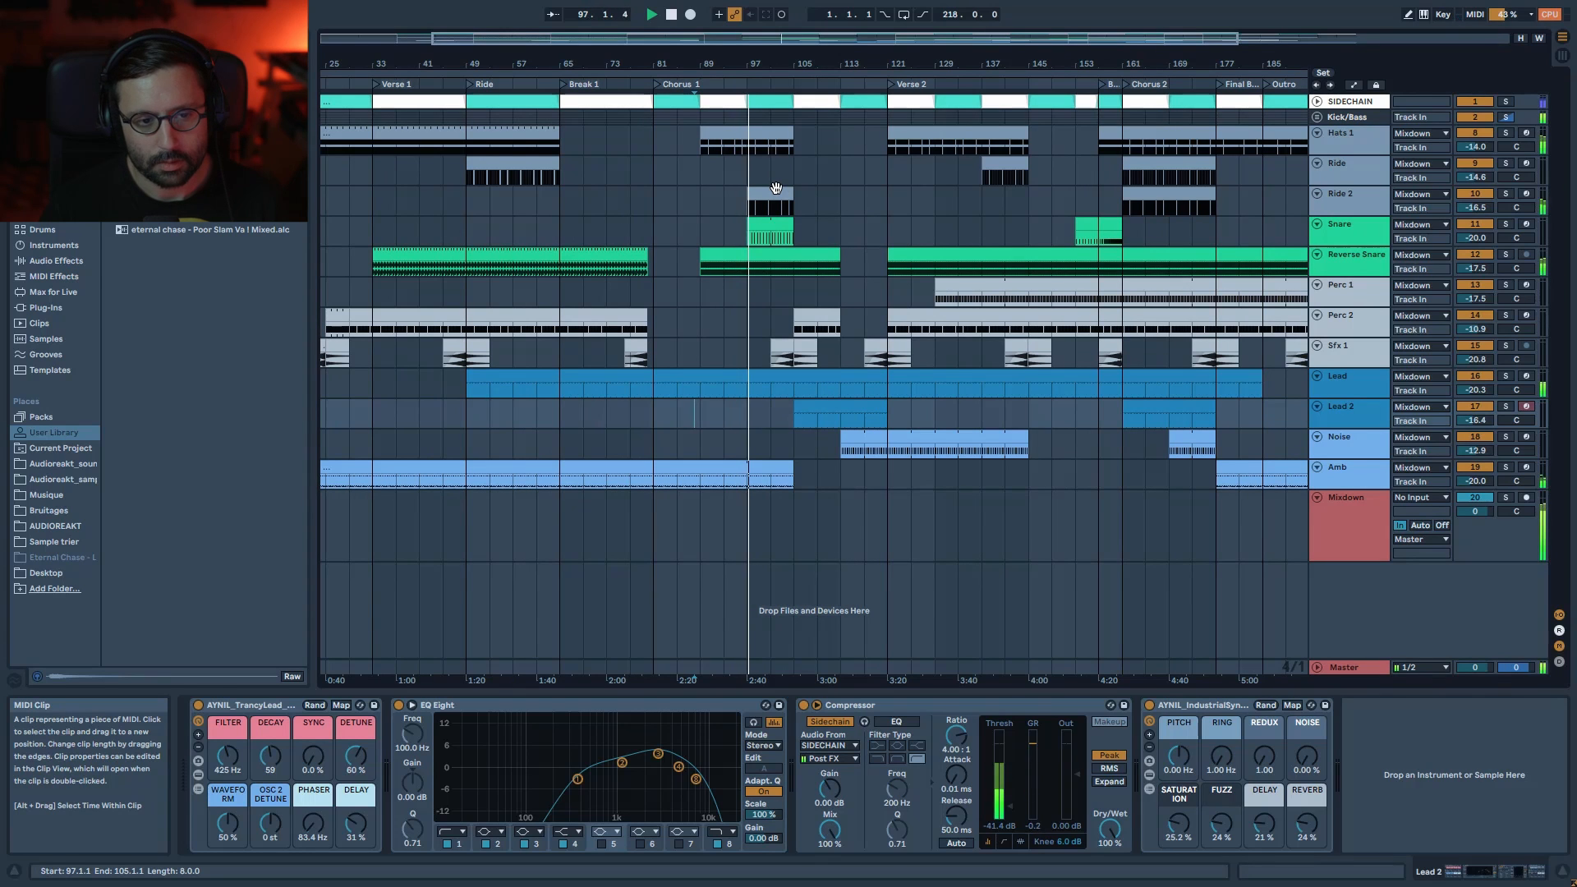
pyautogui.moveTo(783, 42); pyautogui.dragTo(819, 106)
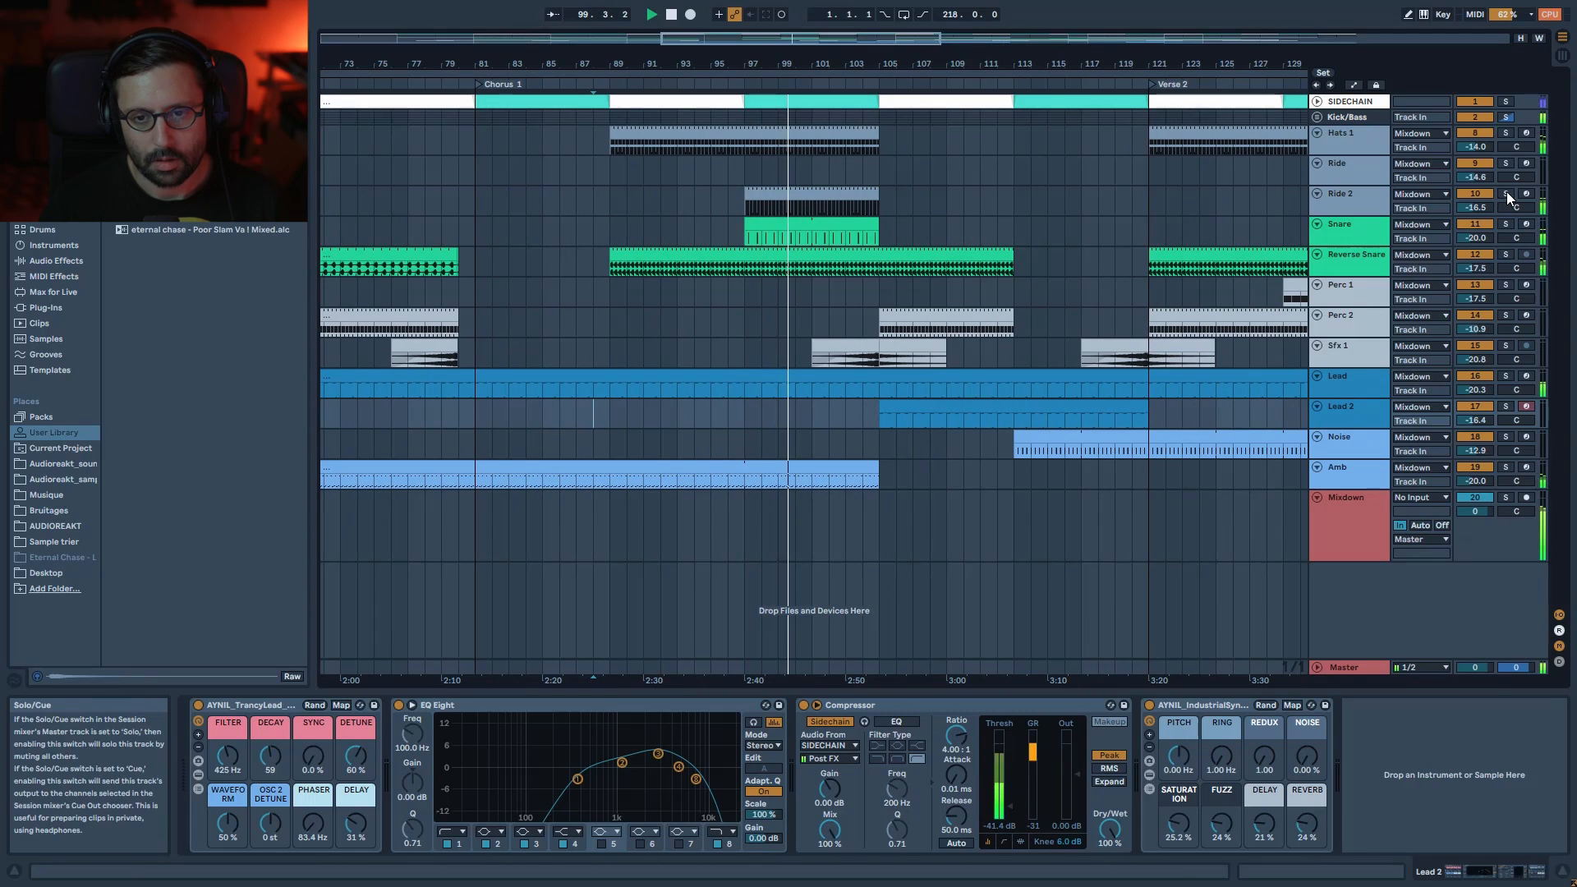
pyautogui.click(1507, 225)
pyautogui.click(1506, 227)
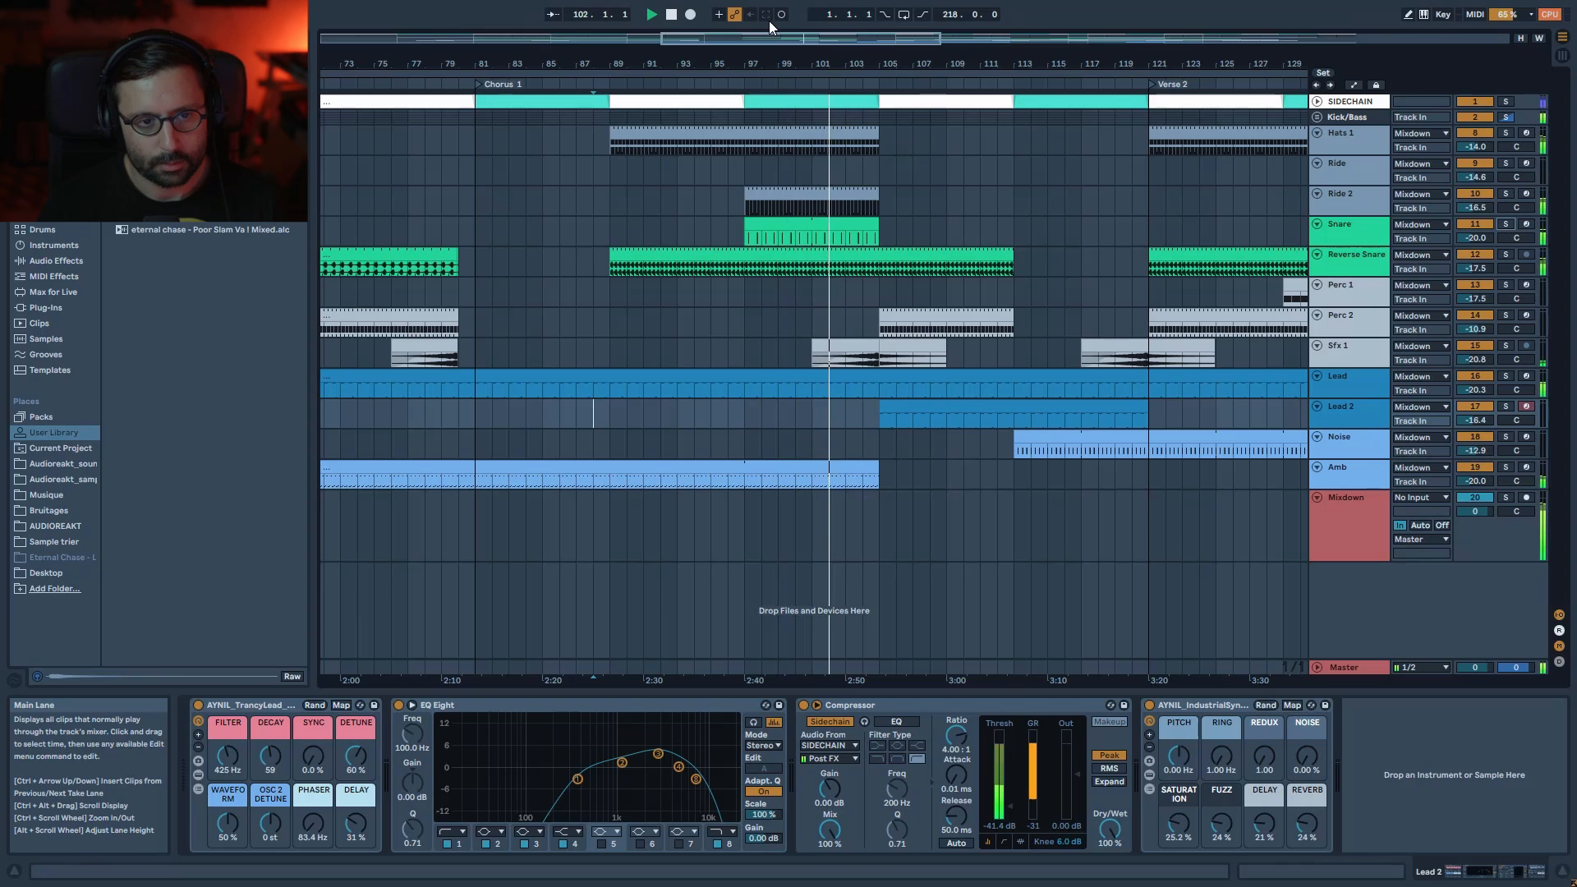
pyautogui.moveTo(777, 66)
pyautogui.mouseDown()
pyautogui.moveTo(789, 80)
pyautogui.moveTo(776, 62)
pyautogui.mouseUp()
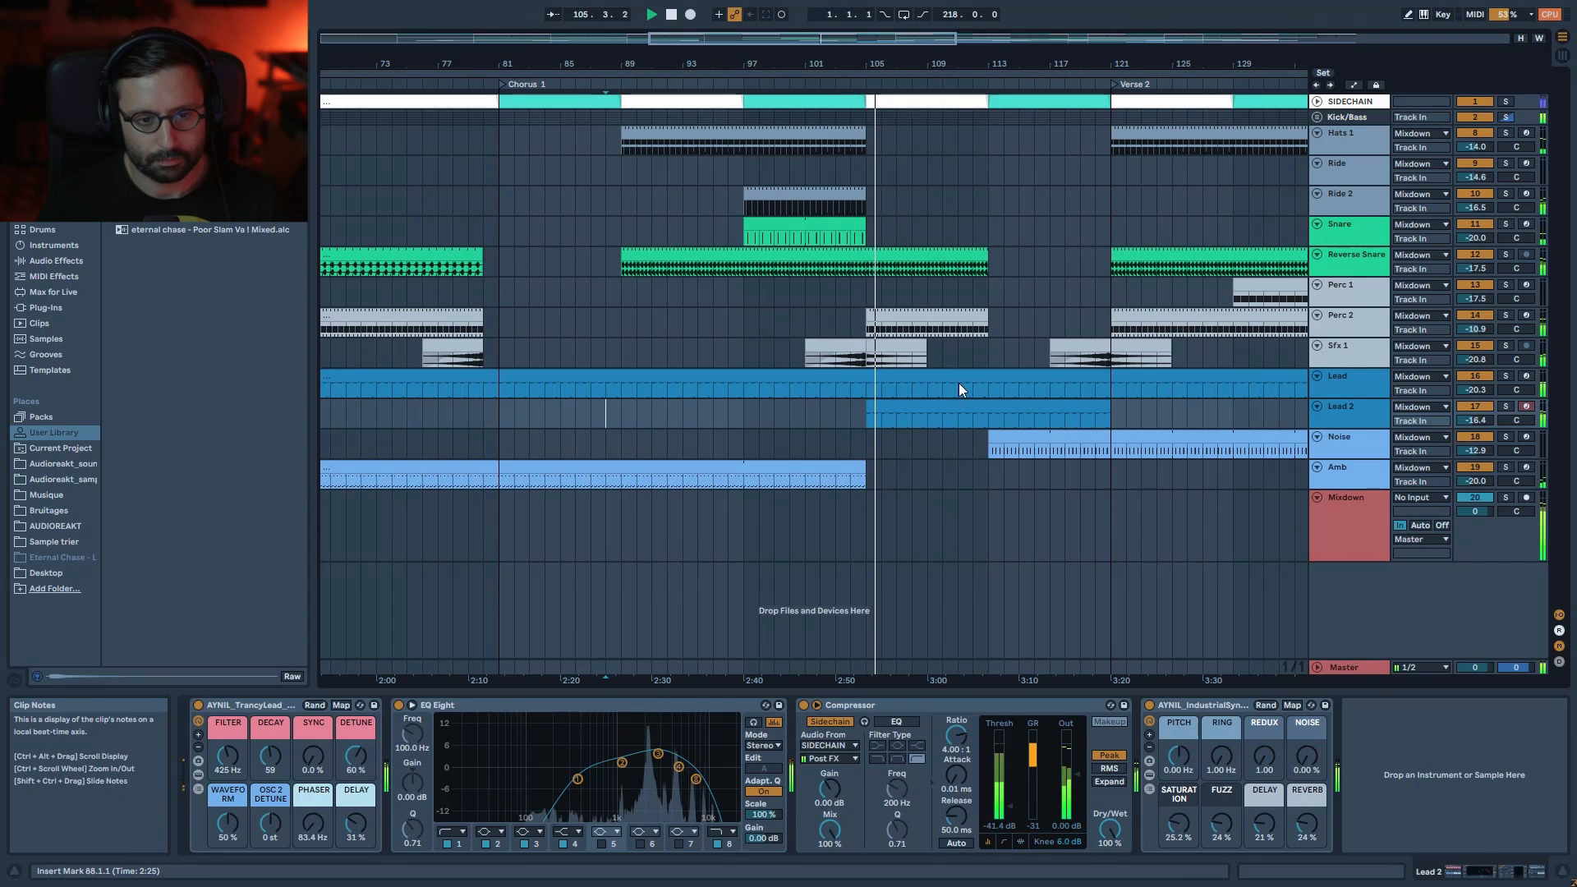
pyautogui.moveTo(800, 64)
pyautogui.mouseDown()
pyautogui.moveTo(800, 39)
pyautogui.moveTo(809, 74)
pyautogui.mouseUp()
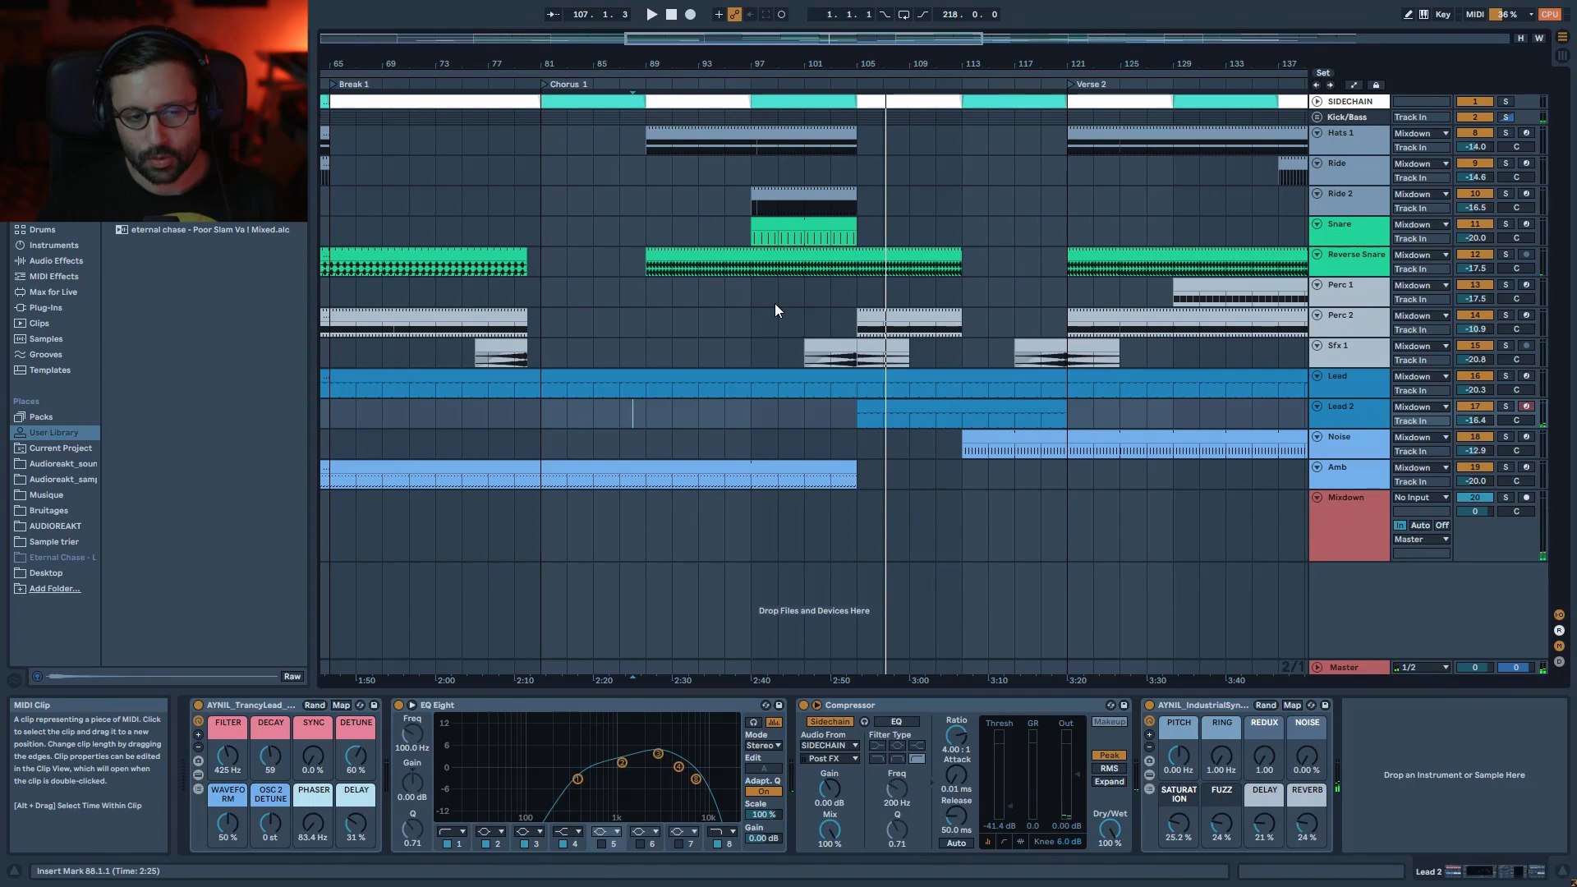
# - Select the Lead 2 clip at bar 105, show the Noise track's devices and play from bar 103 to Verse 2
pyautogui.click(914, 407)
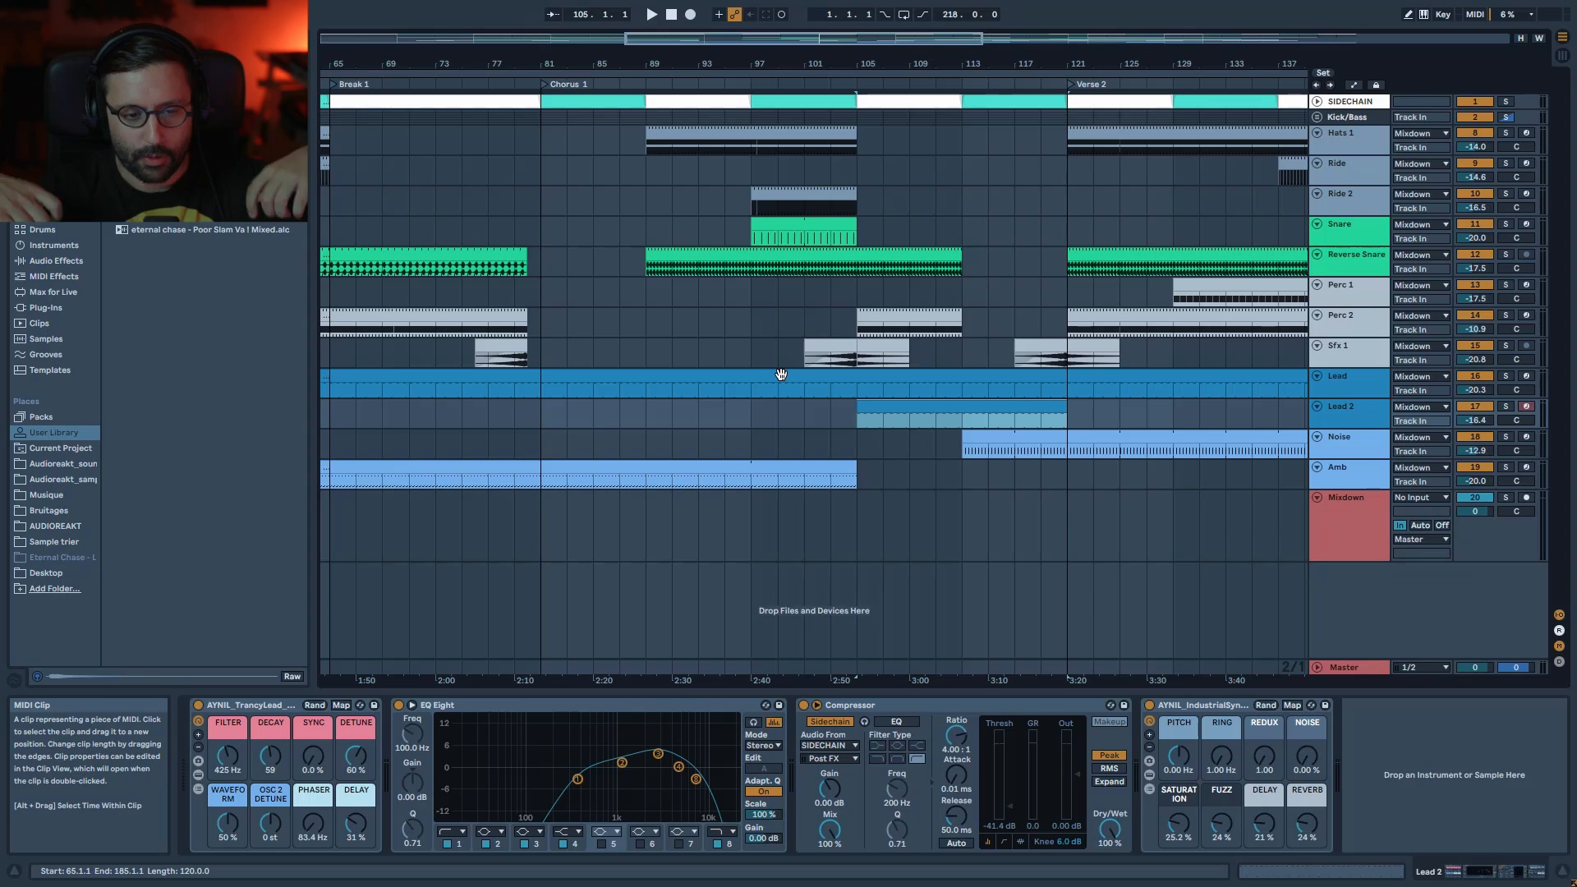
pyautogui.click(831, 448)
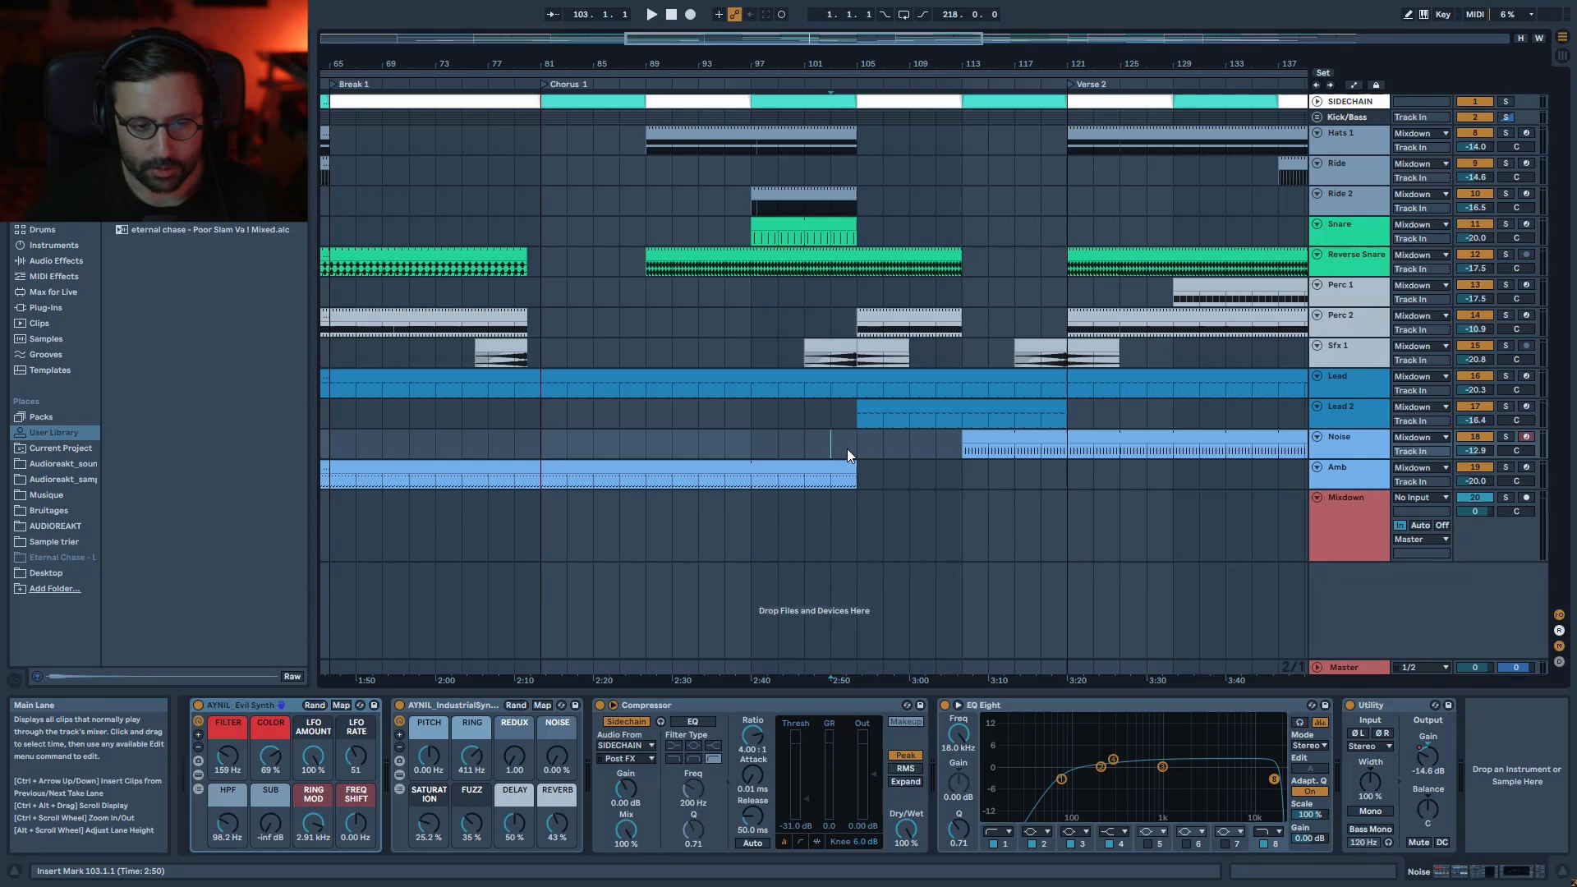
pyautogui.press('space')
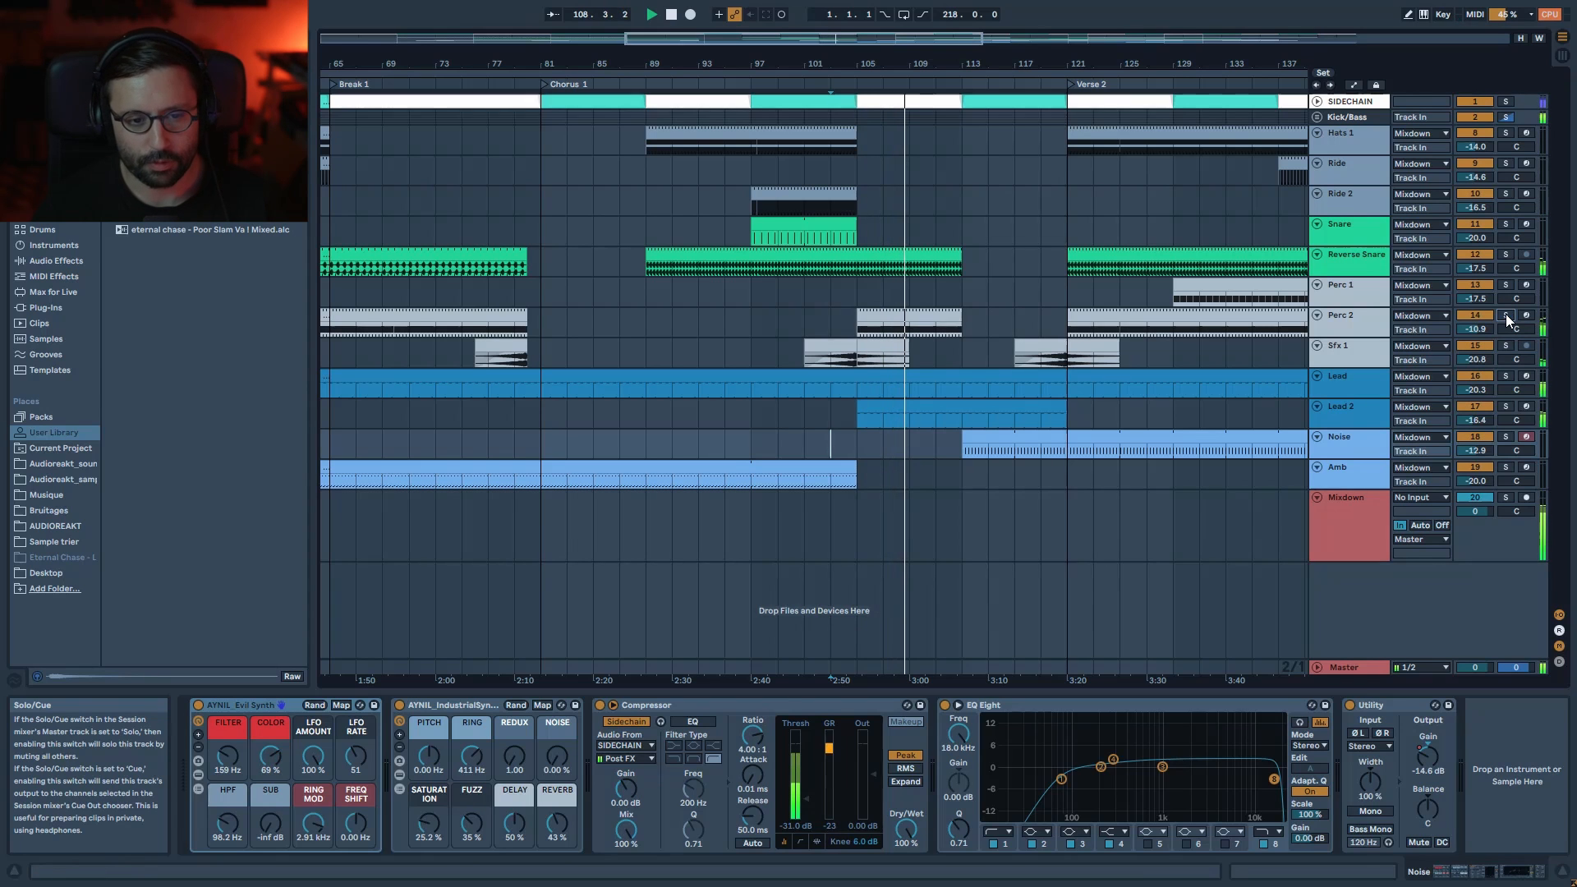
pyautogui.moveTo(1037, 65); pyautogui.dragTo(994, 108)
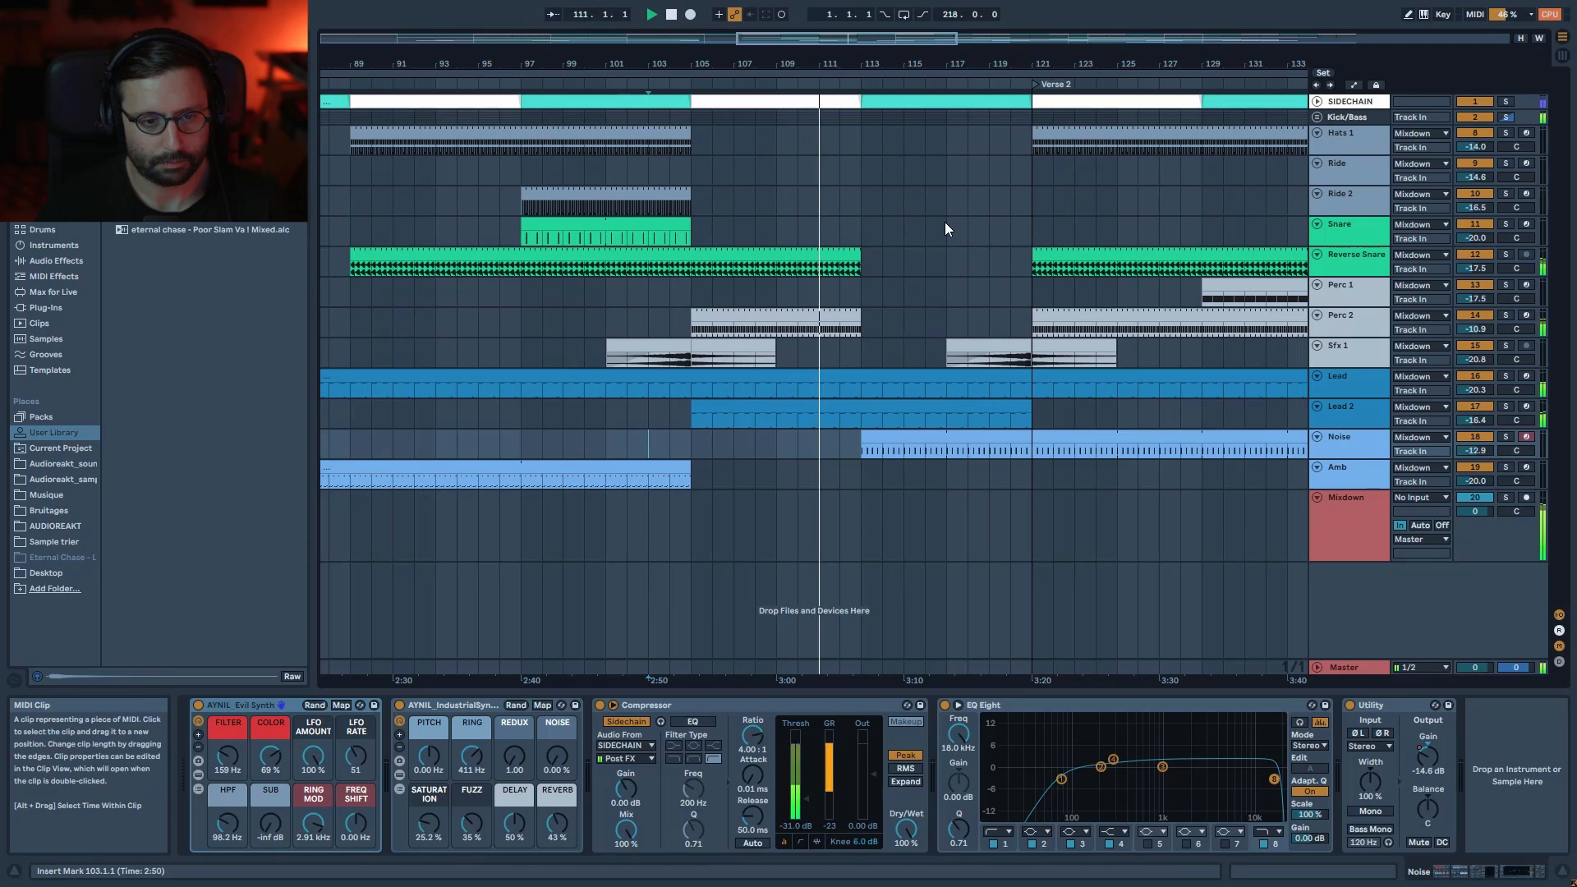
pyautogui.moveTo(950, 64); pyautogui.dragTo(866, 30)
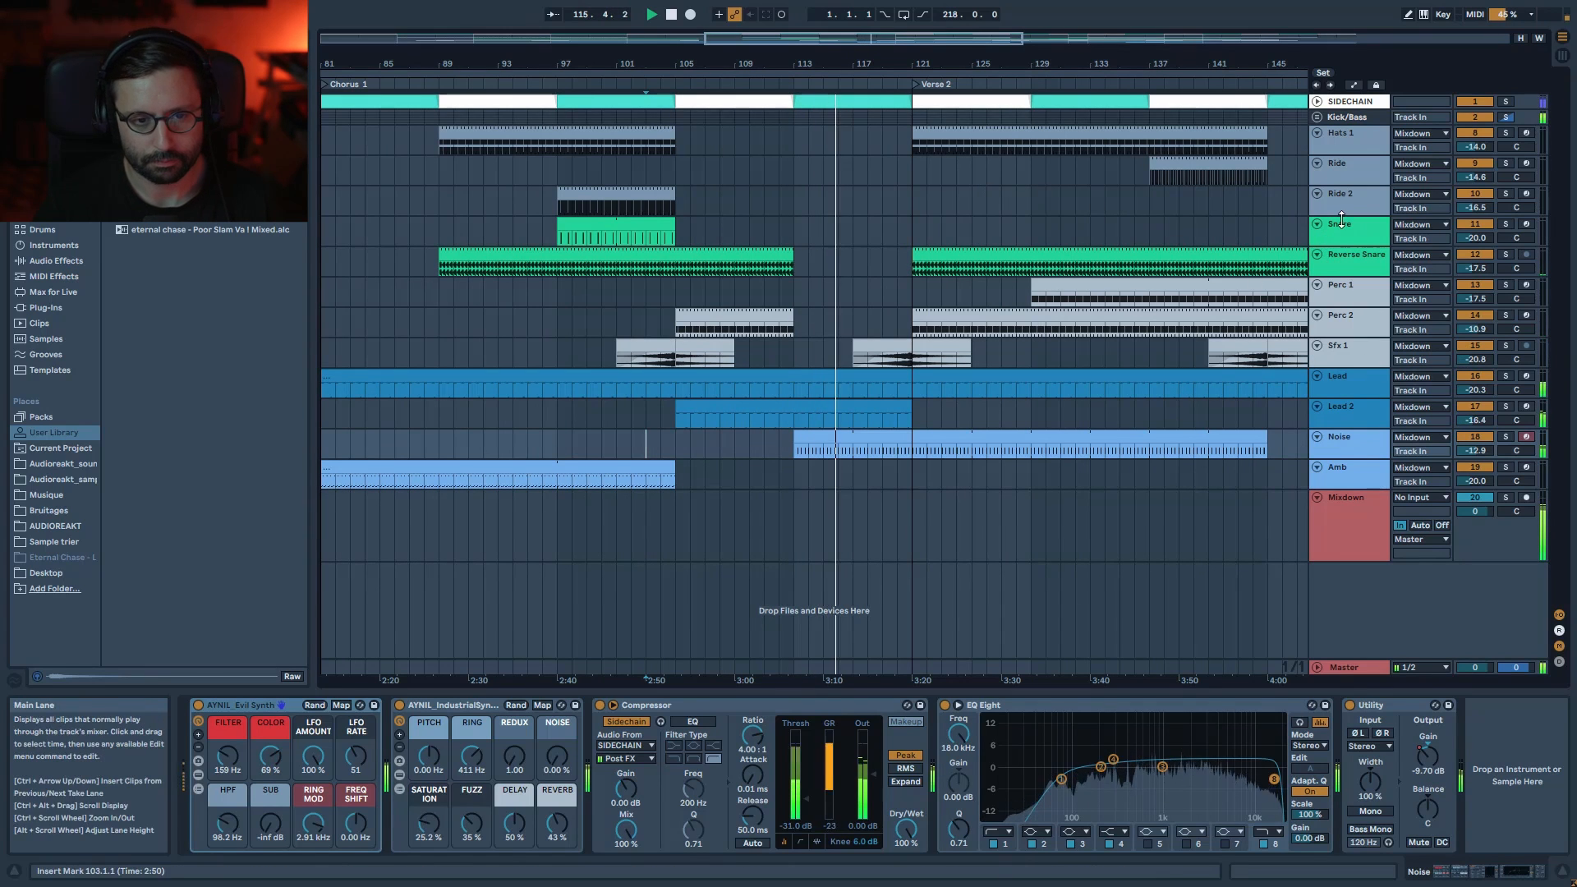
pyautogui.press('space')
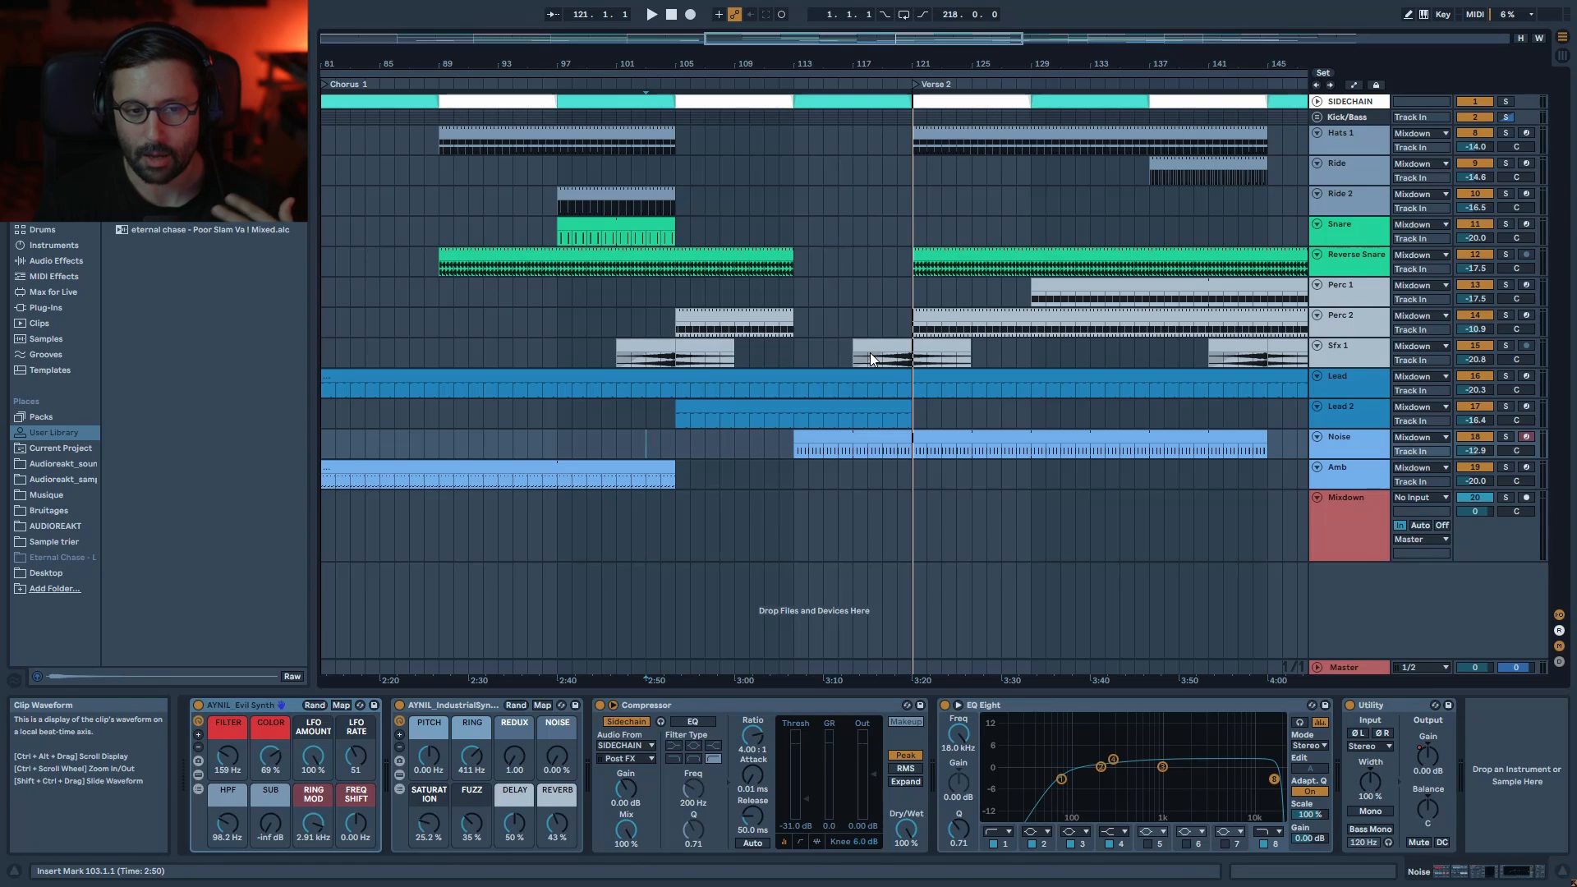
# - Show the Snare track's devices, play the transition from bar 117 into Verse 2 and widen the view to the remaining sections
pyautogui.click(798, 243)
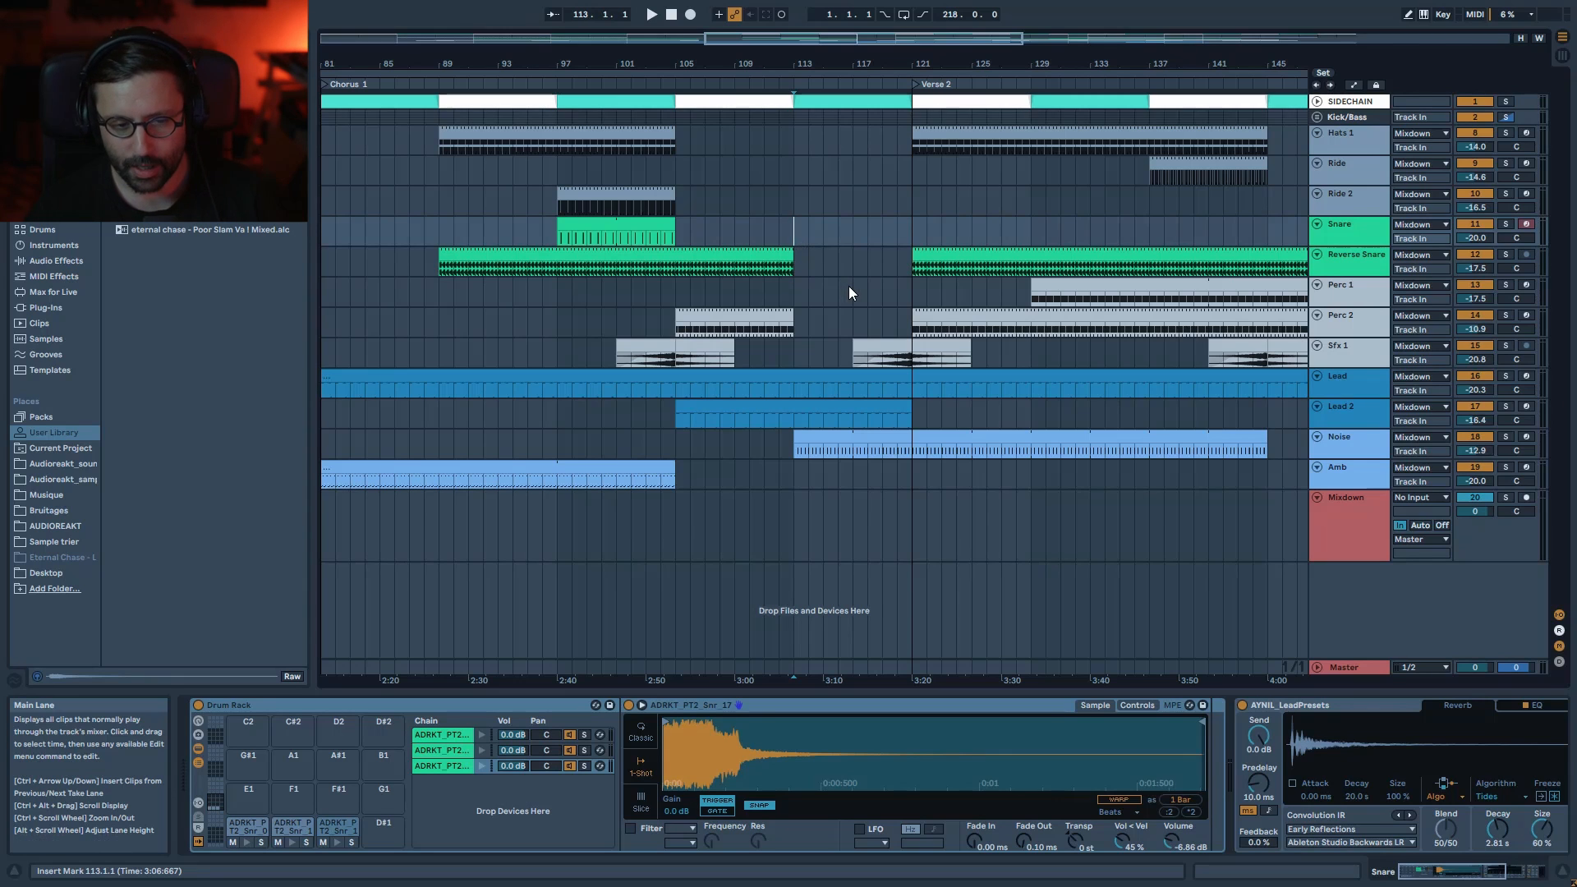
pyautogui.click(850, 230)
pyautogui.press('space')
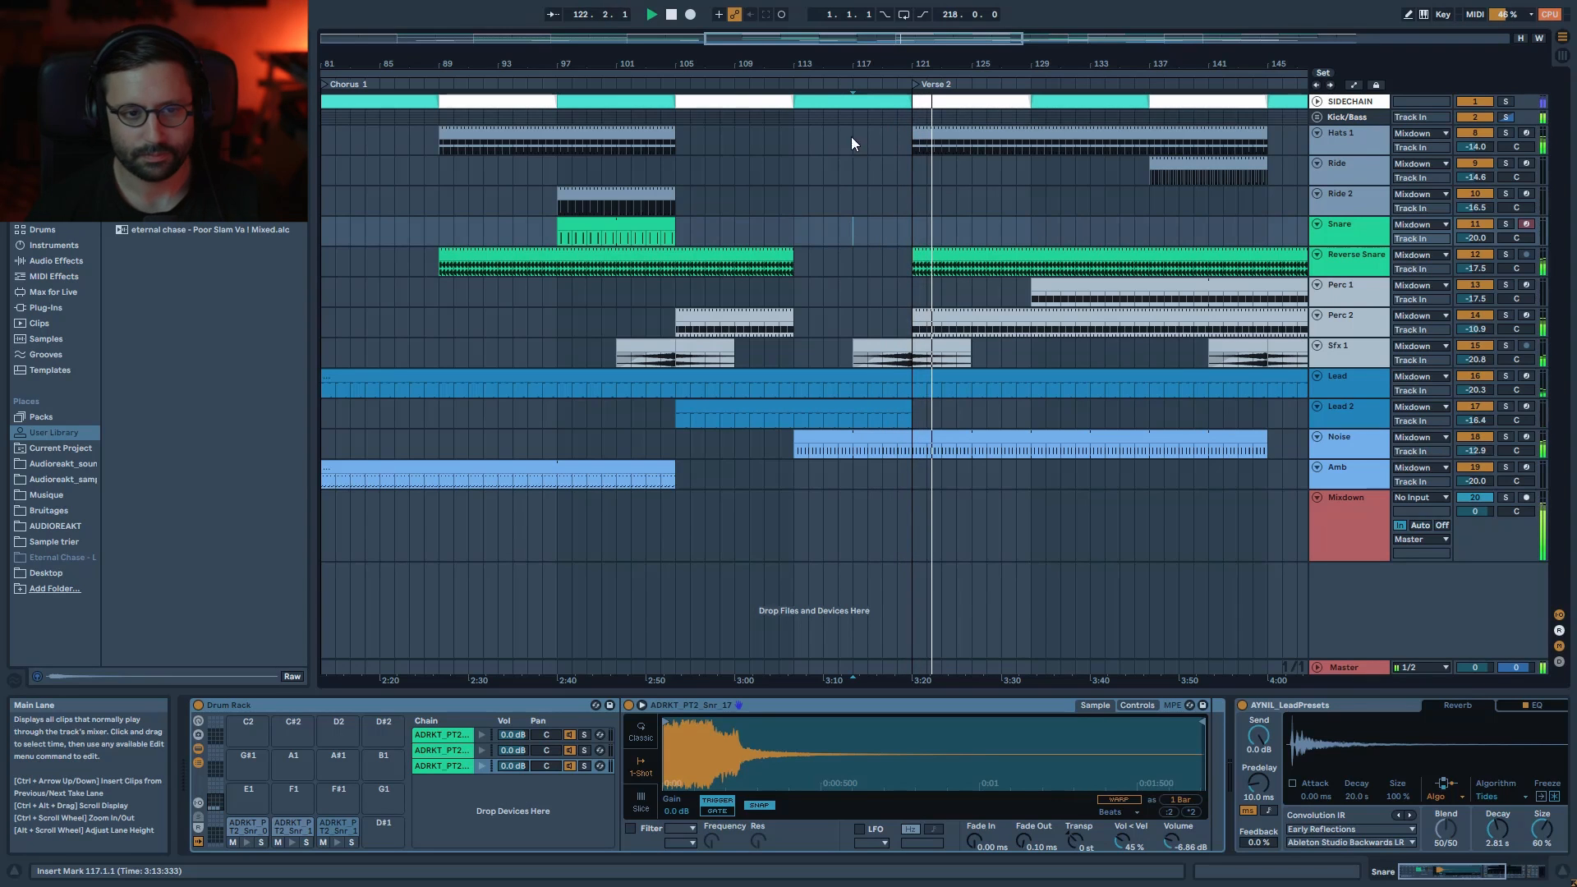
pyautogui.moveTo(901, 35)
pyautogui.mouseDown()
pyautogui.moveTo(945, 35)
pyautogui.moveTo(919, 39)
pyautogui.mouseUp()
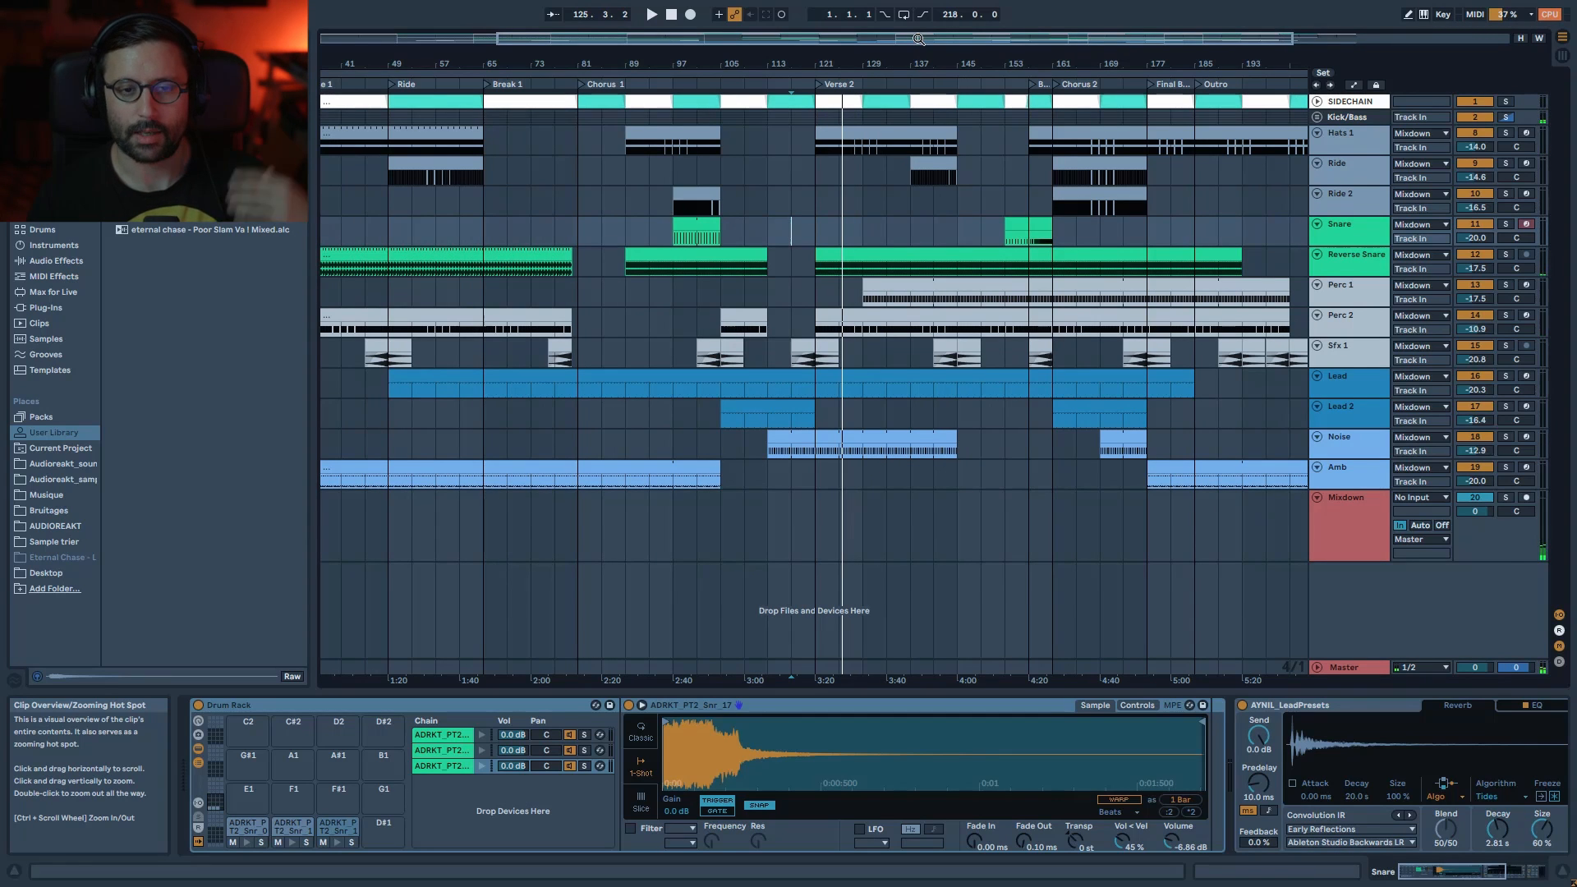
# - Play Verse 2 from bar 129, toggling the Perc 1 track's solo on and off
pyautogui.moveTo(918, 39); pyautogui.dragTo(918, 38)
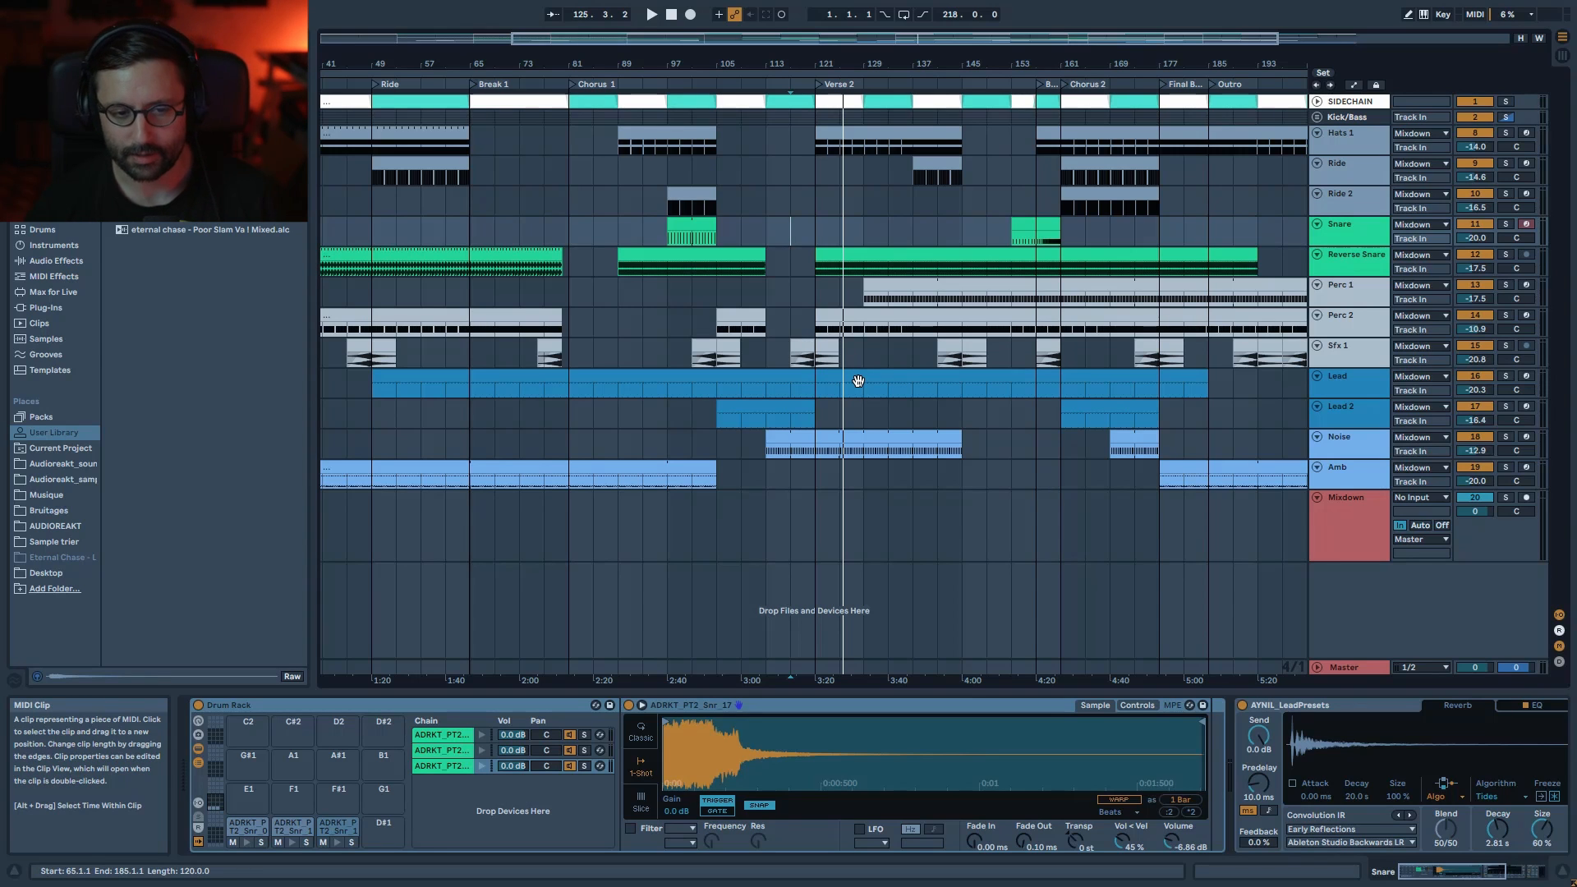
pyautogui.click(874, 354)
pyautogui.press('space')
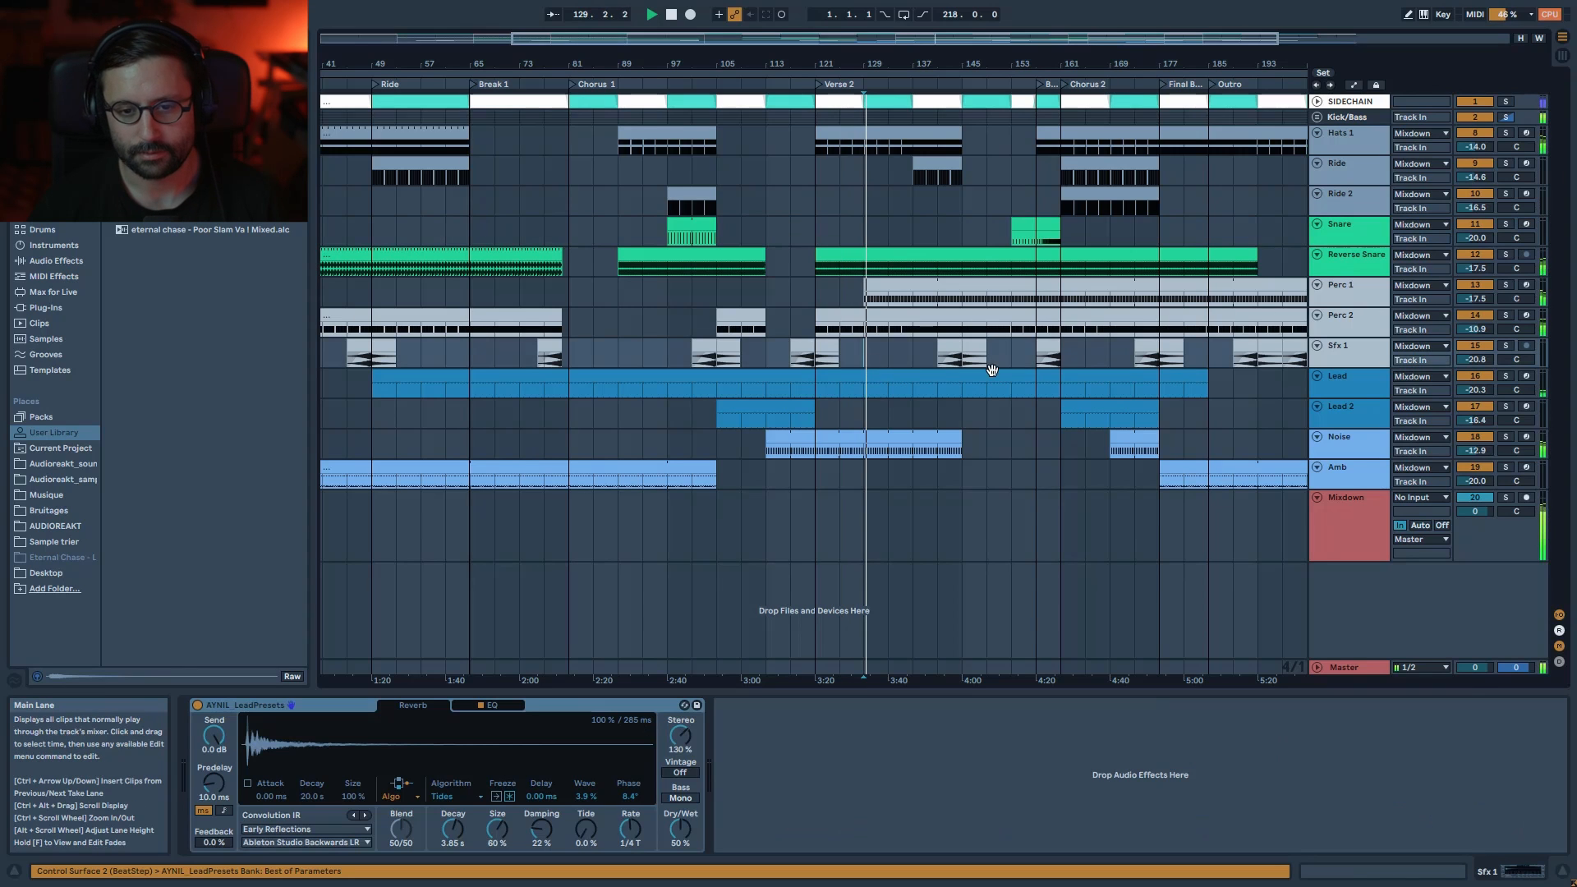
pyautogui.click(1505, 285)
pyautogui.click(1505, 284)
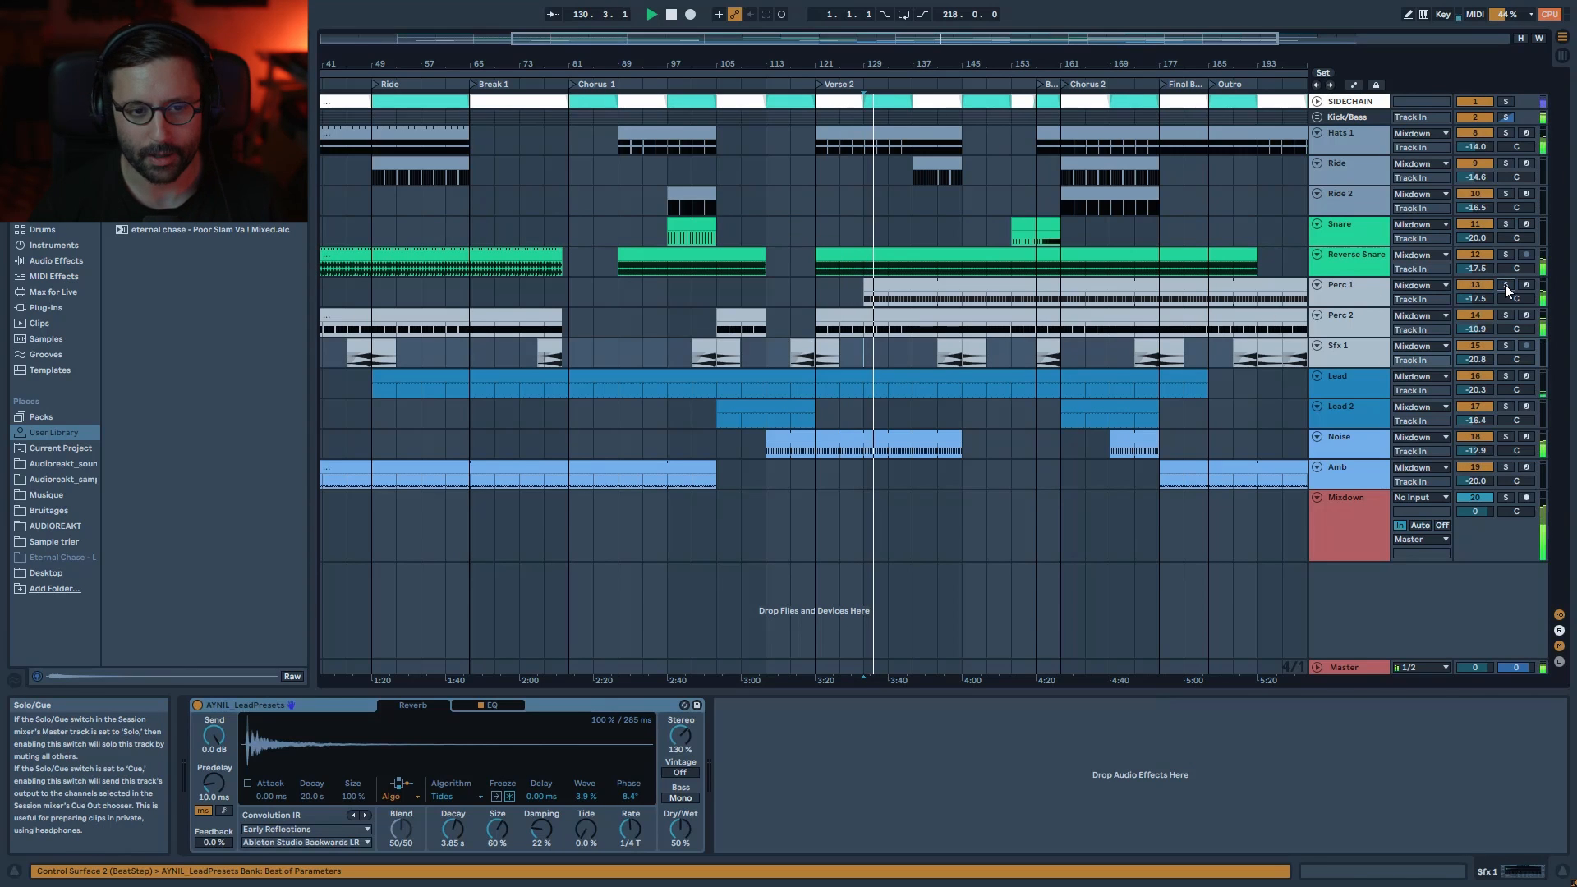
# - Solo the Noise track, show its devices and place the insert marker at the start of Verse 2, bar 121
pyautogui.click(1506, 438)
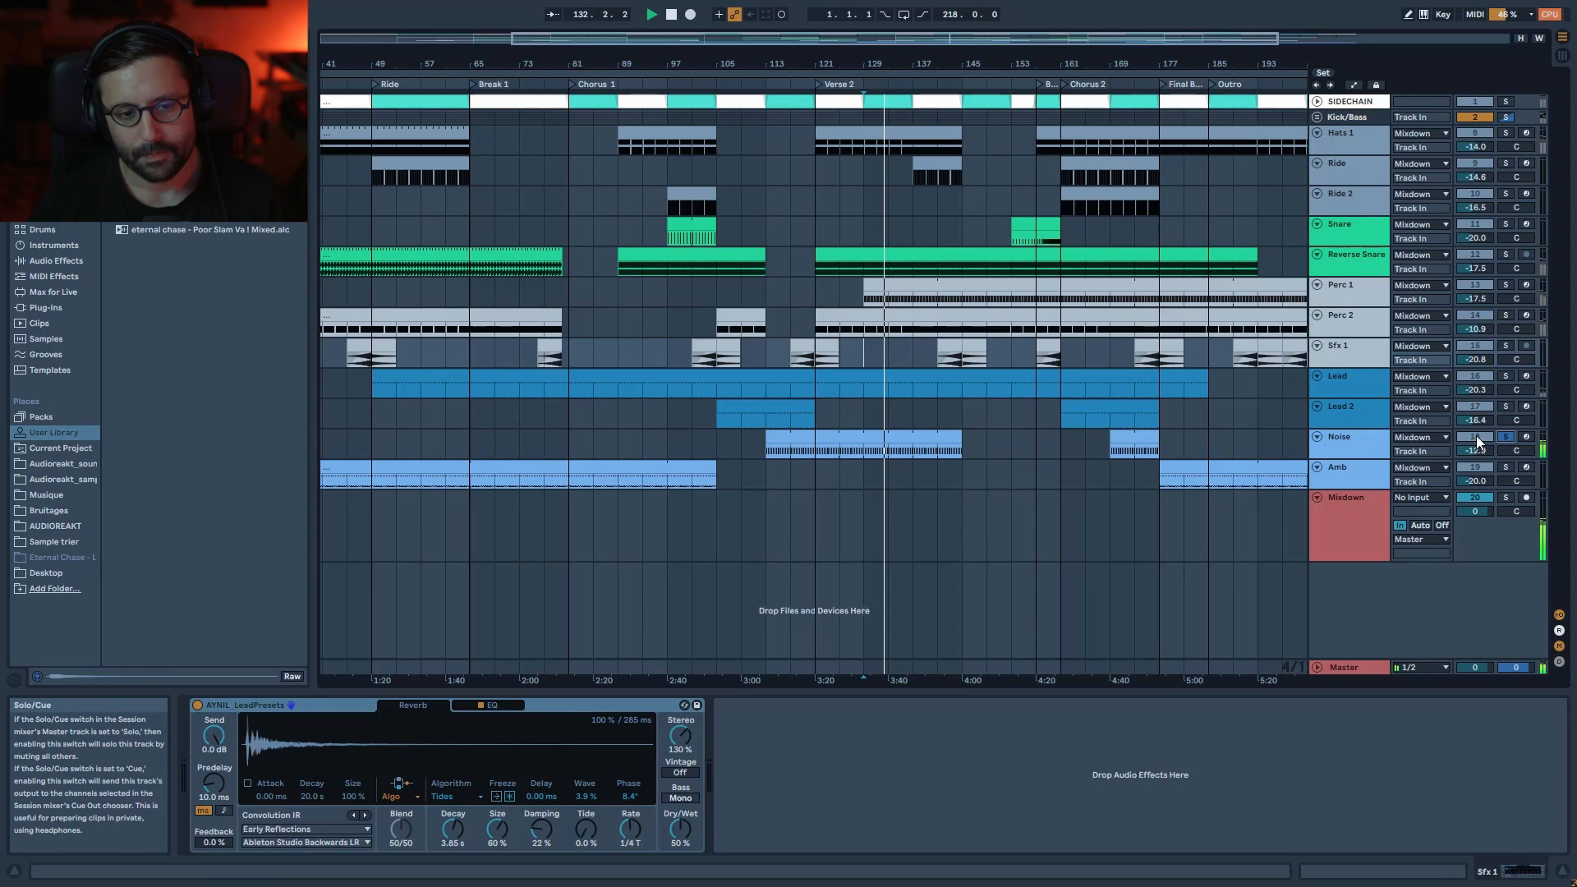
pyautogui.click(1342, 447)
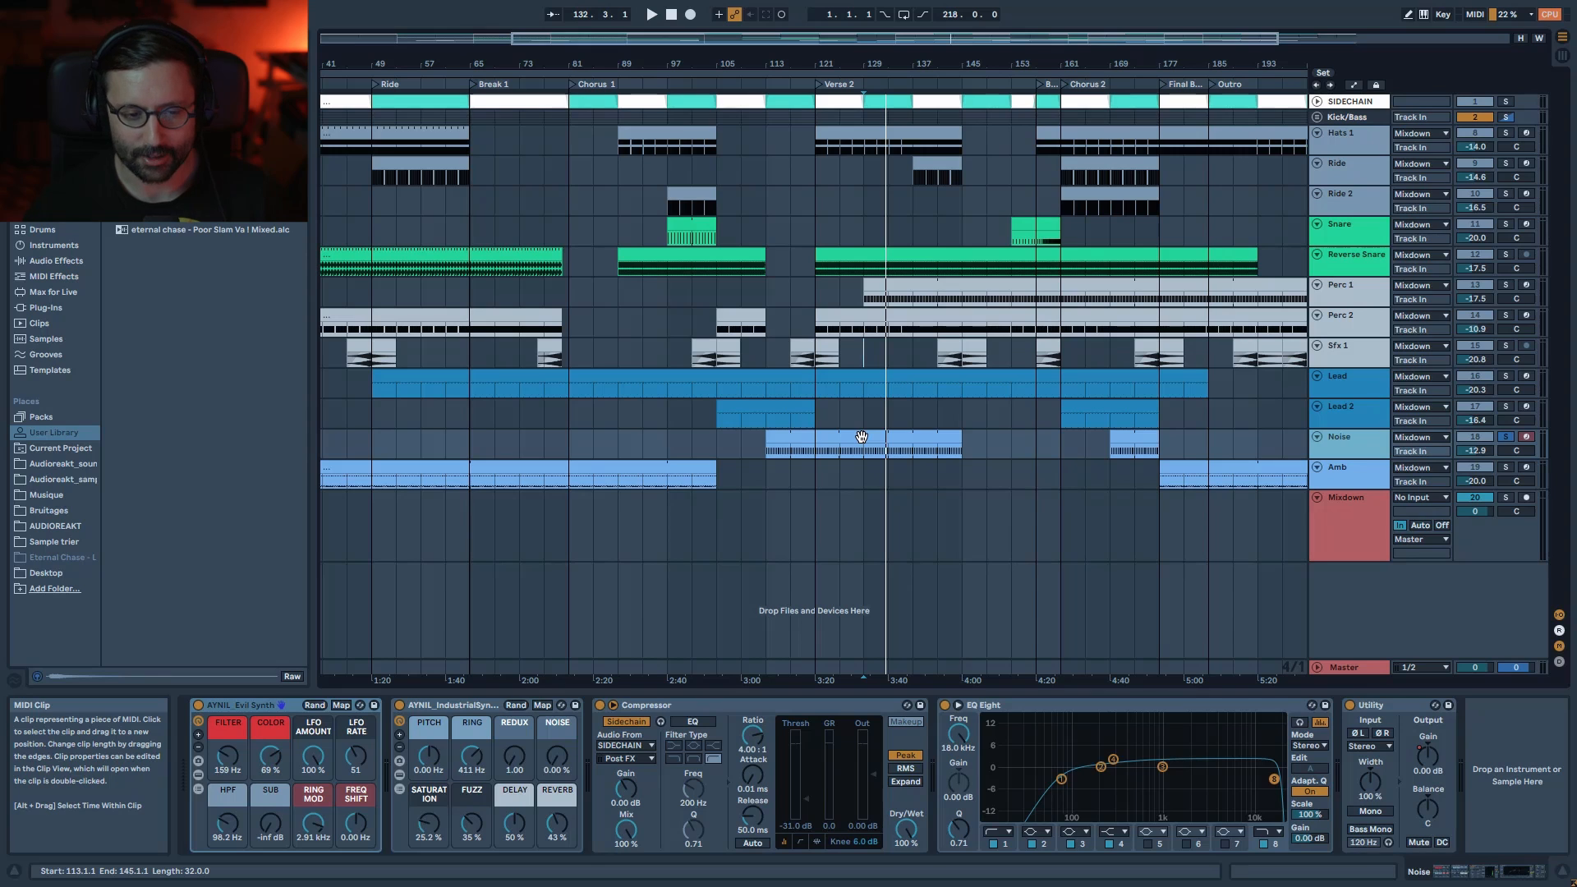
pyautogui.click(824, 449)
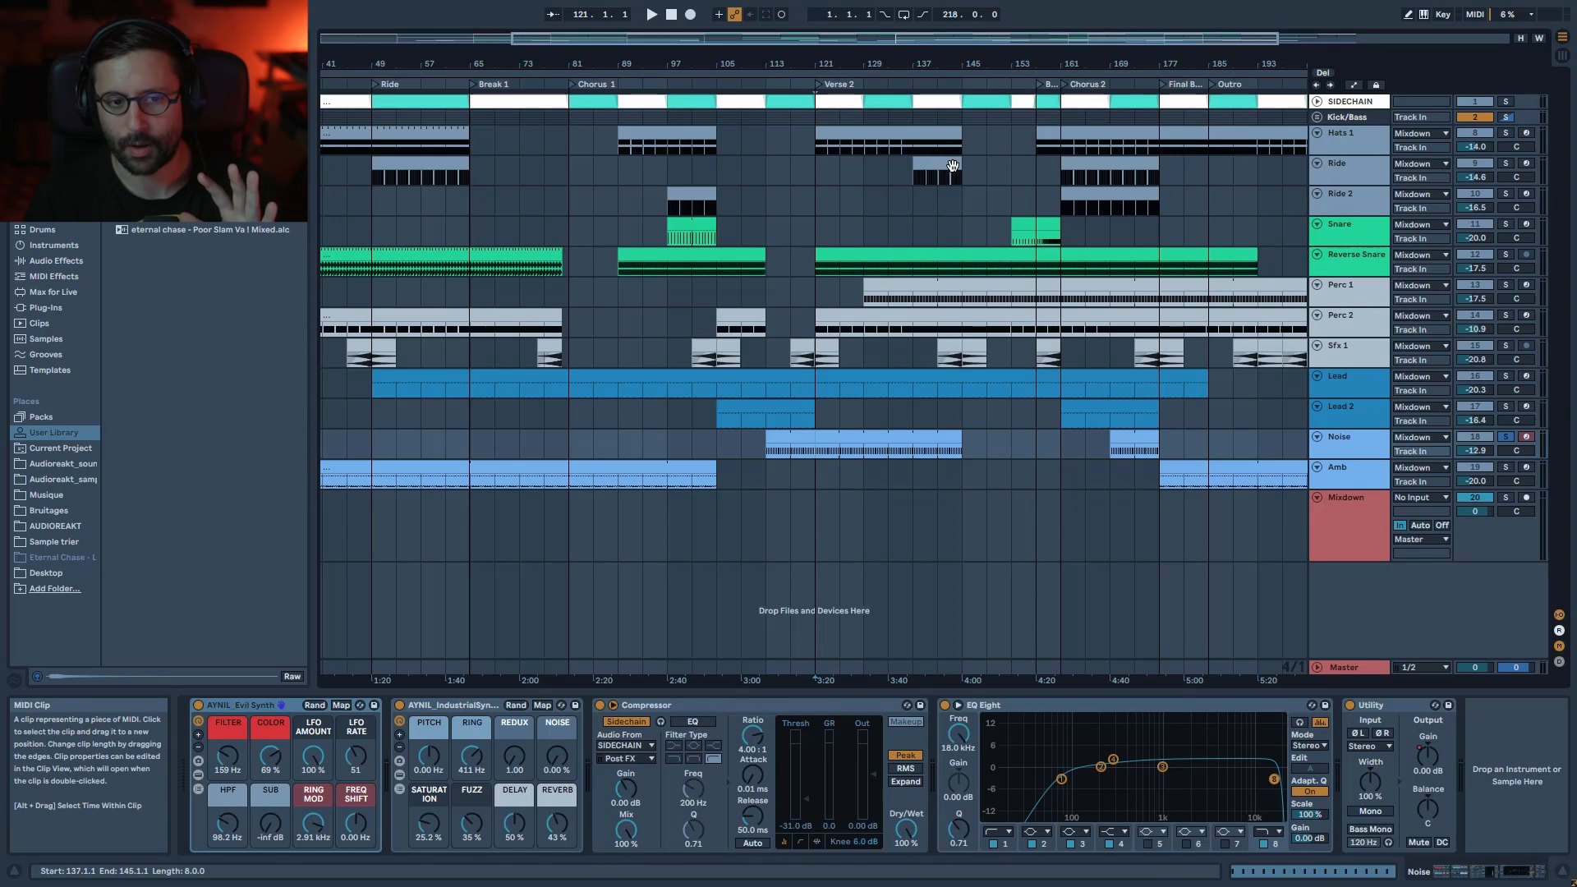
# - Play Verse 2 from bar 136, unsolo the Noise track and skip to bar 144 to hear the section change
pyautogui.moveTo(984, 39); pyautogui.dragTo(1012, 115)
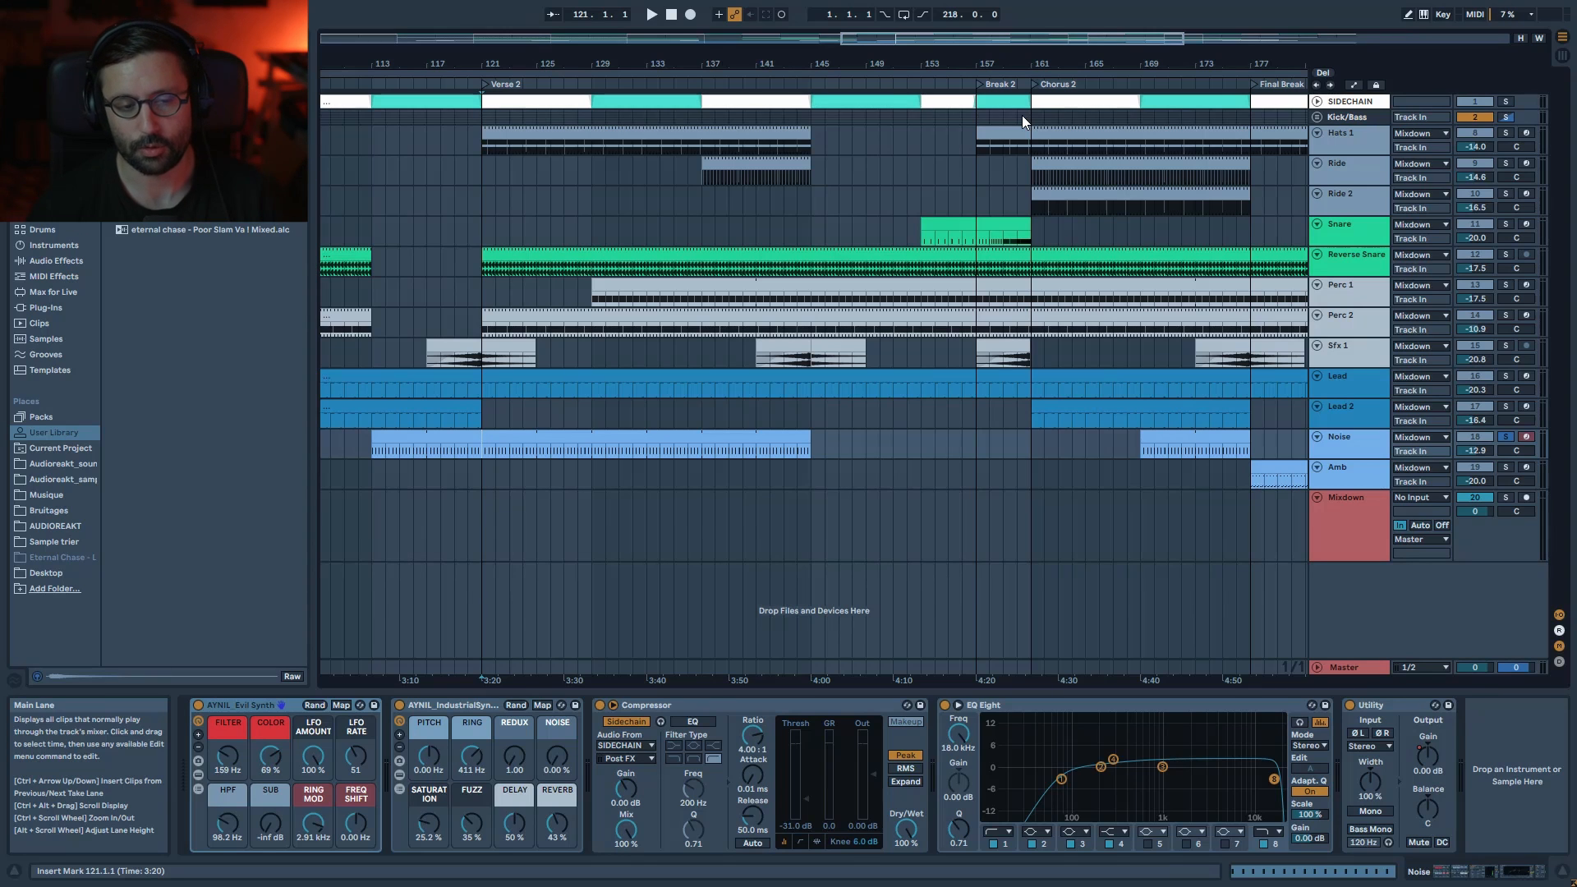
pyautogui.click(688, 230)
pyautogui.press('space')
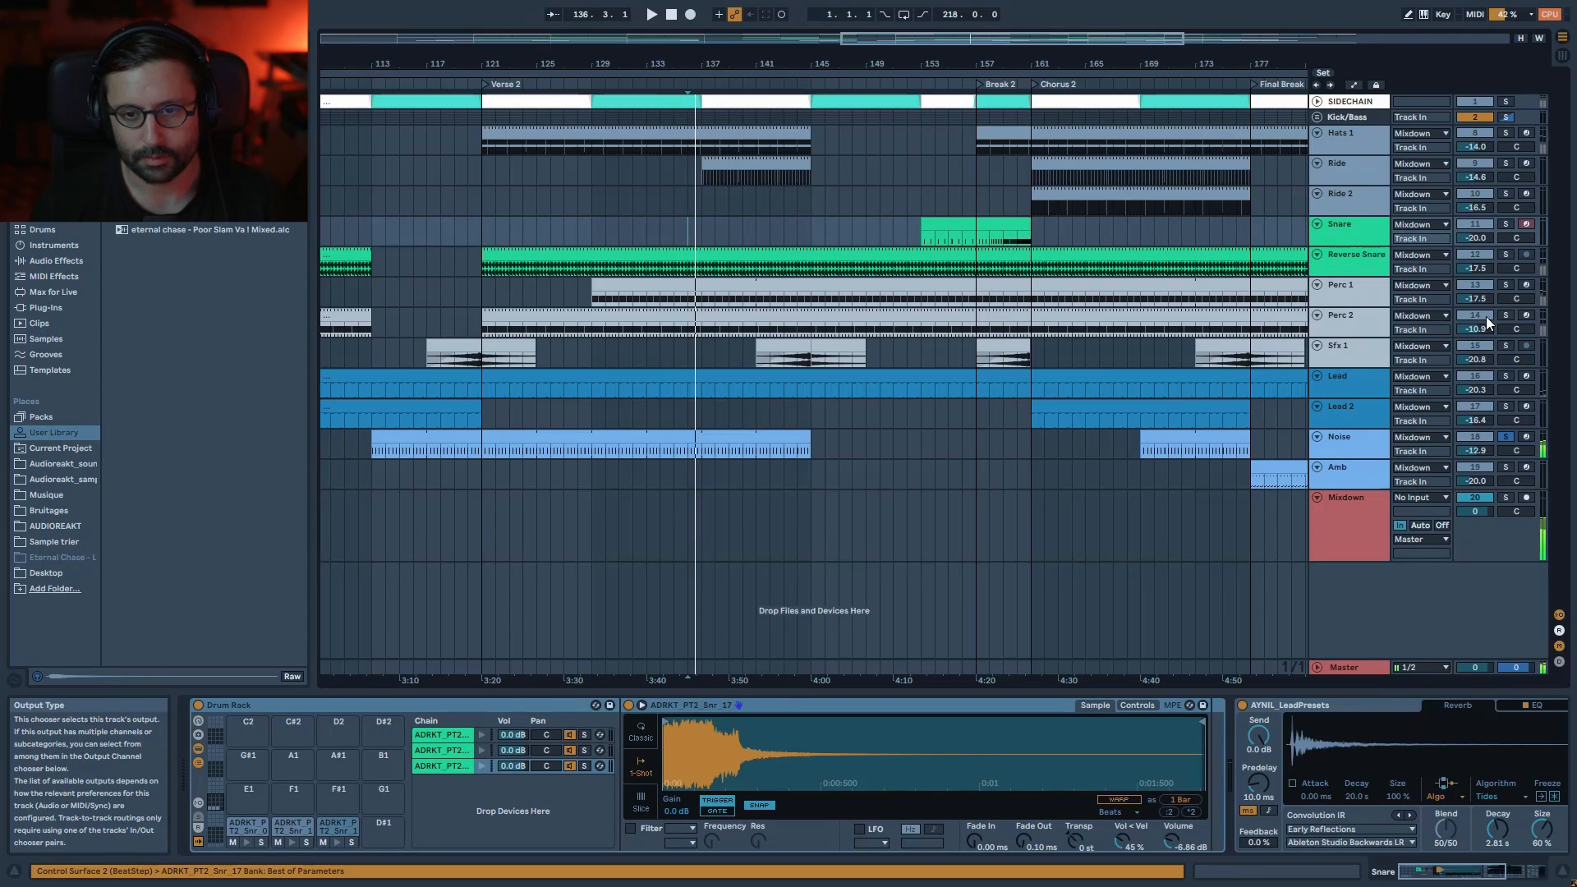
pyautogui.click(1502, 436)
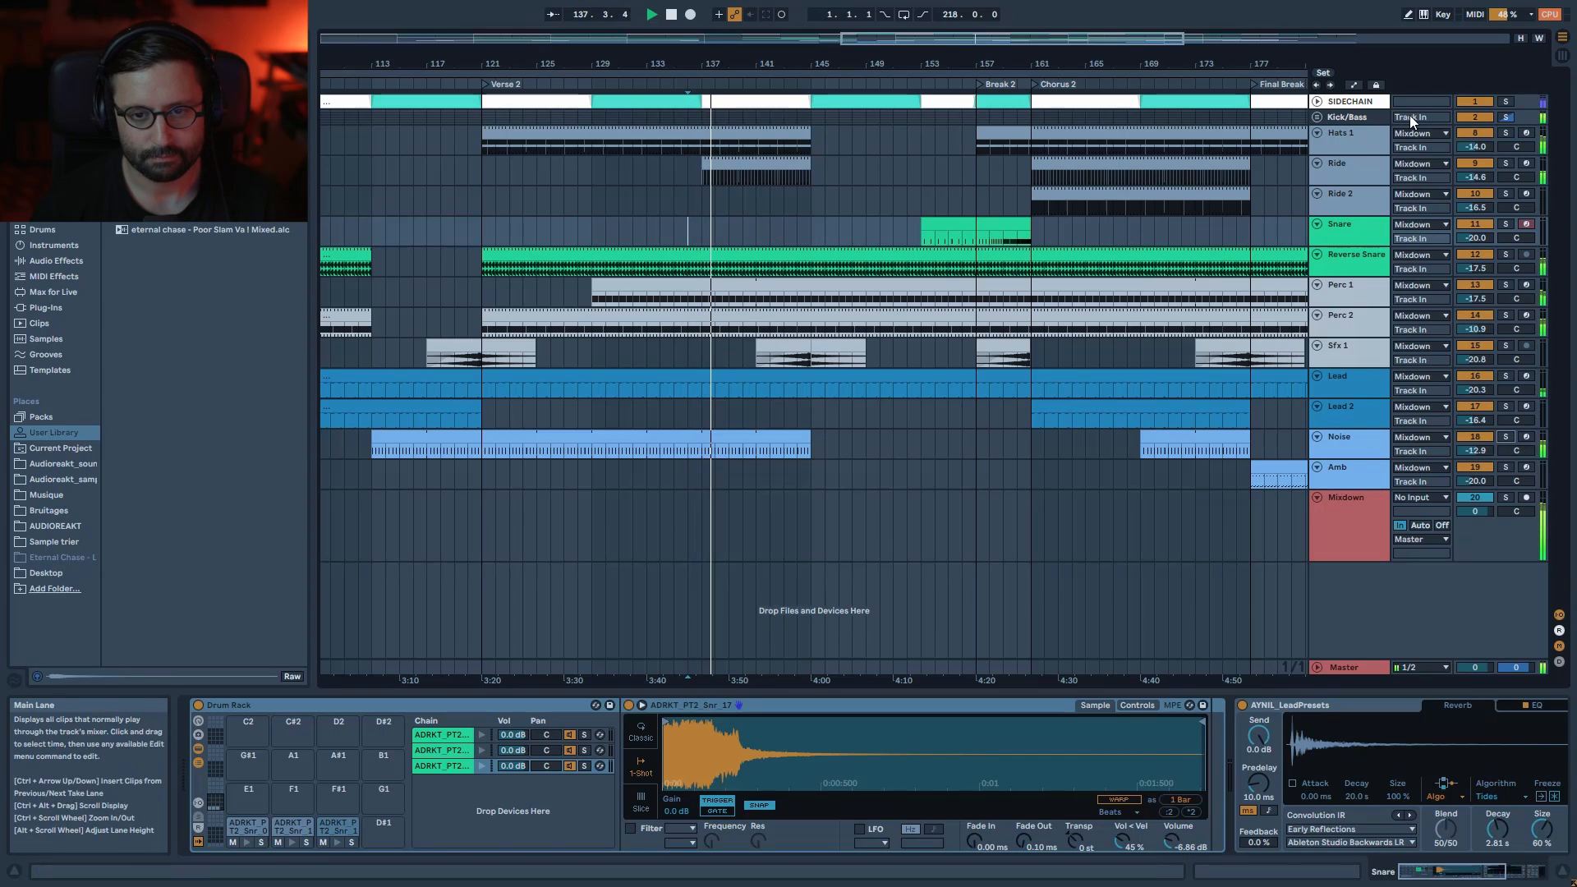
pyautogui.click(793, 223)
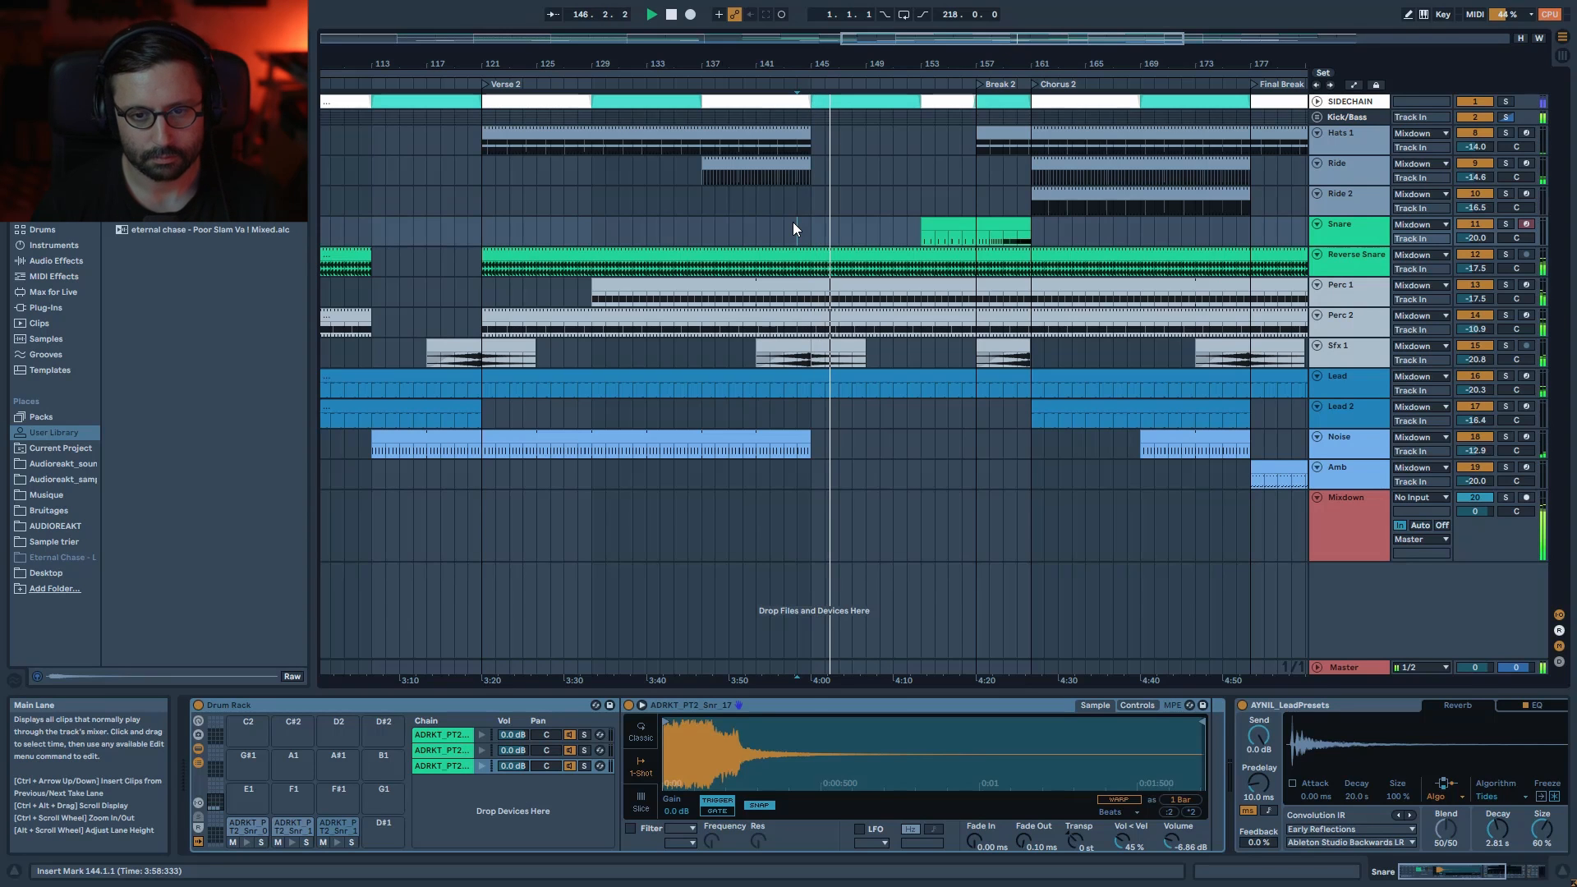
pyautogui.moveTo(920, 38); pyautogui.dragTo(961, 71)
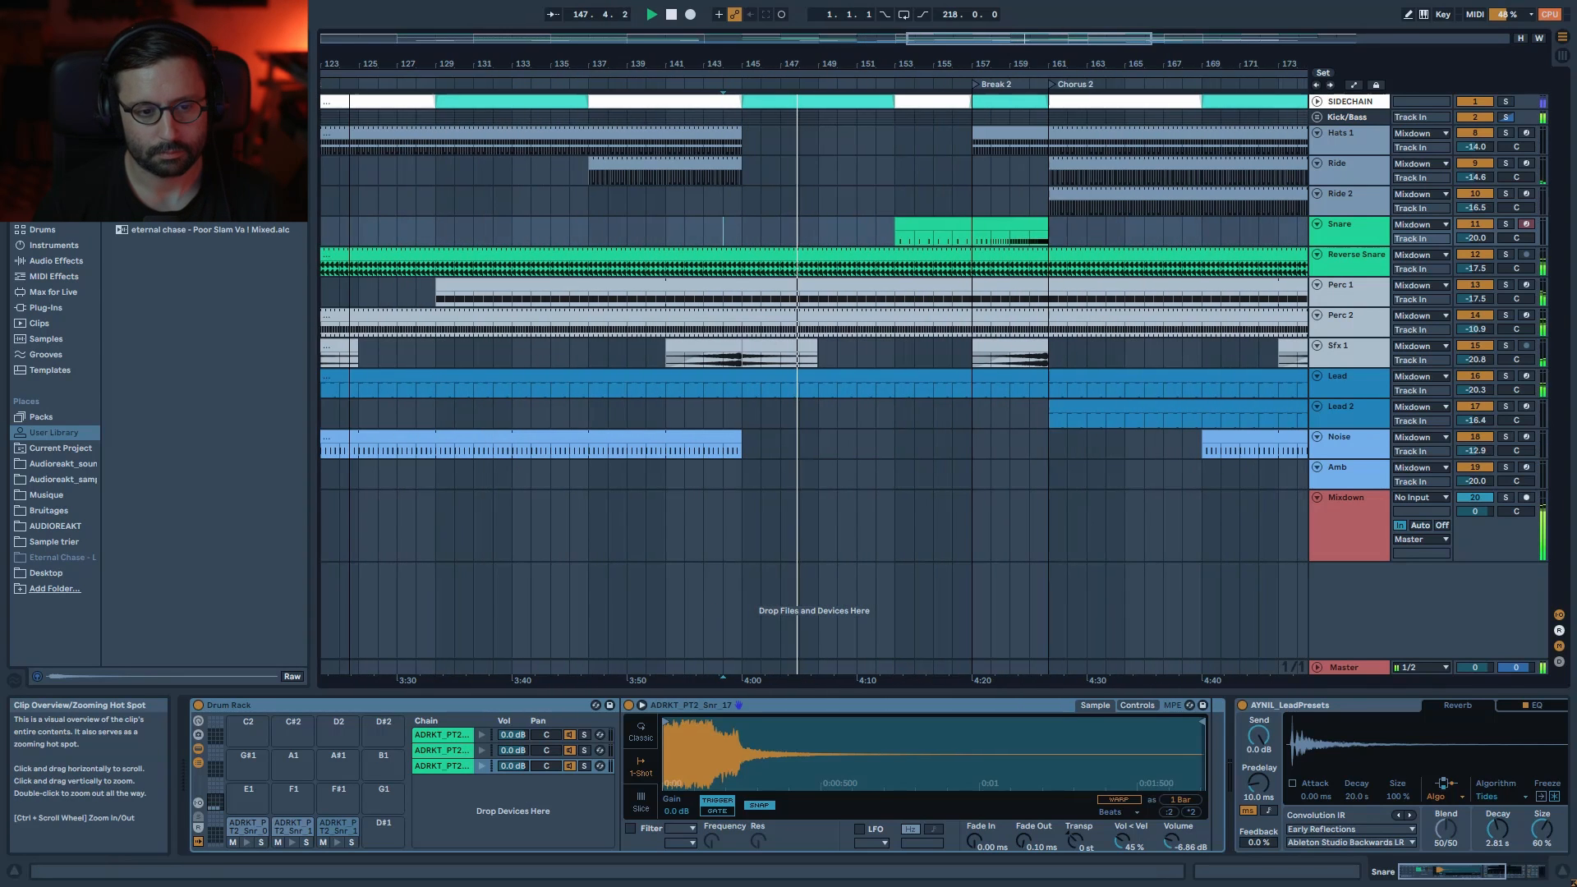
# - Unfold the Lead track, show the automation lanes and follow its EQ Eight frequency curve up to Break 2
pyautogui.click(1331, 399)
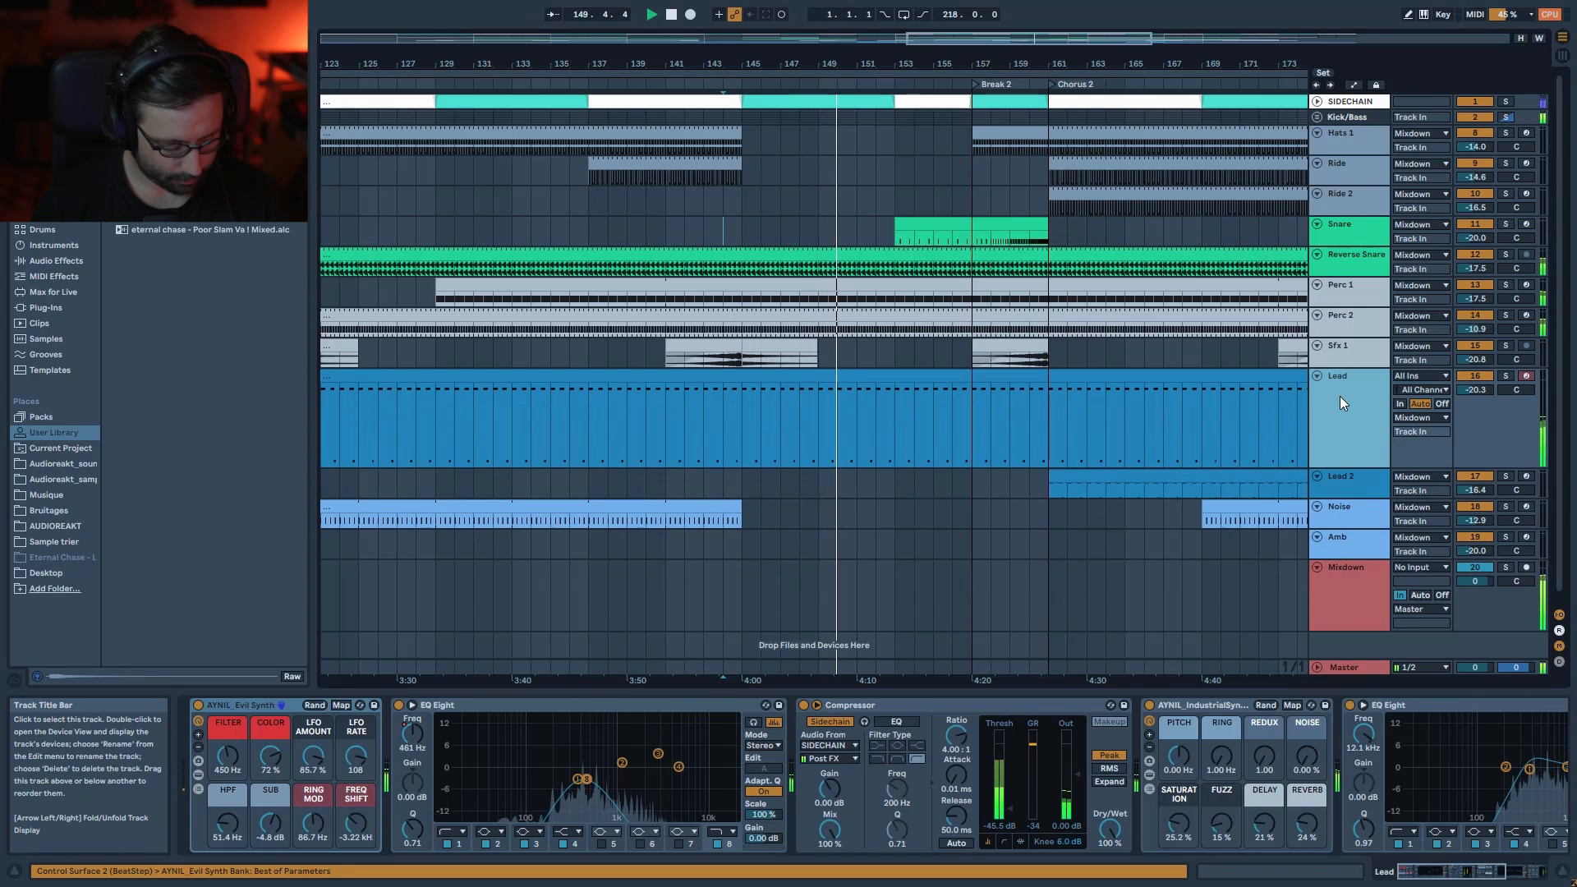
pyautogui.press('a')
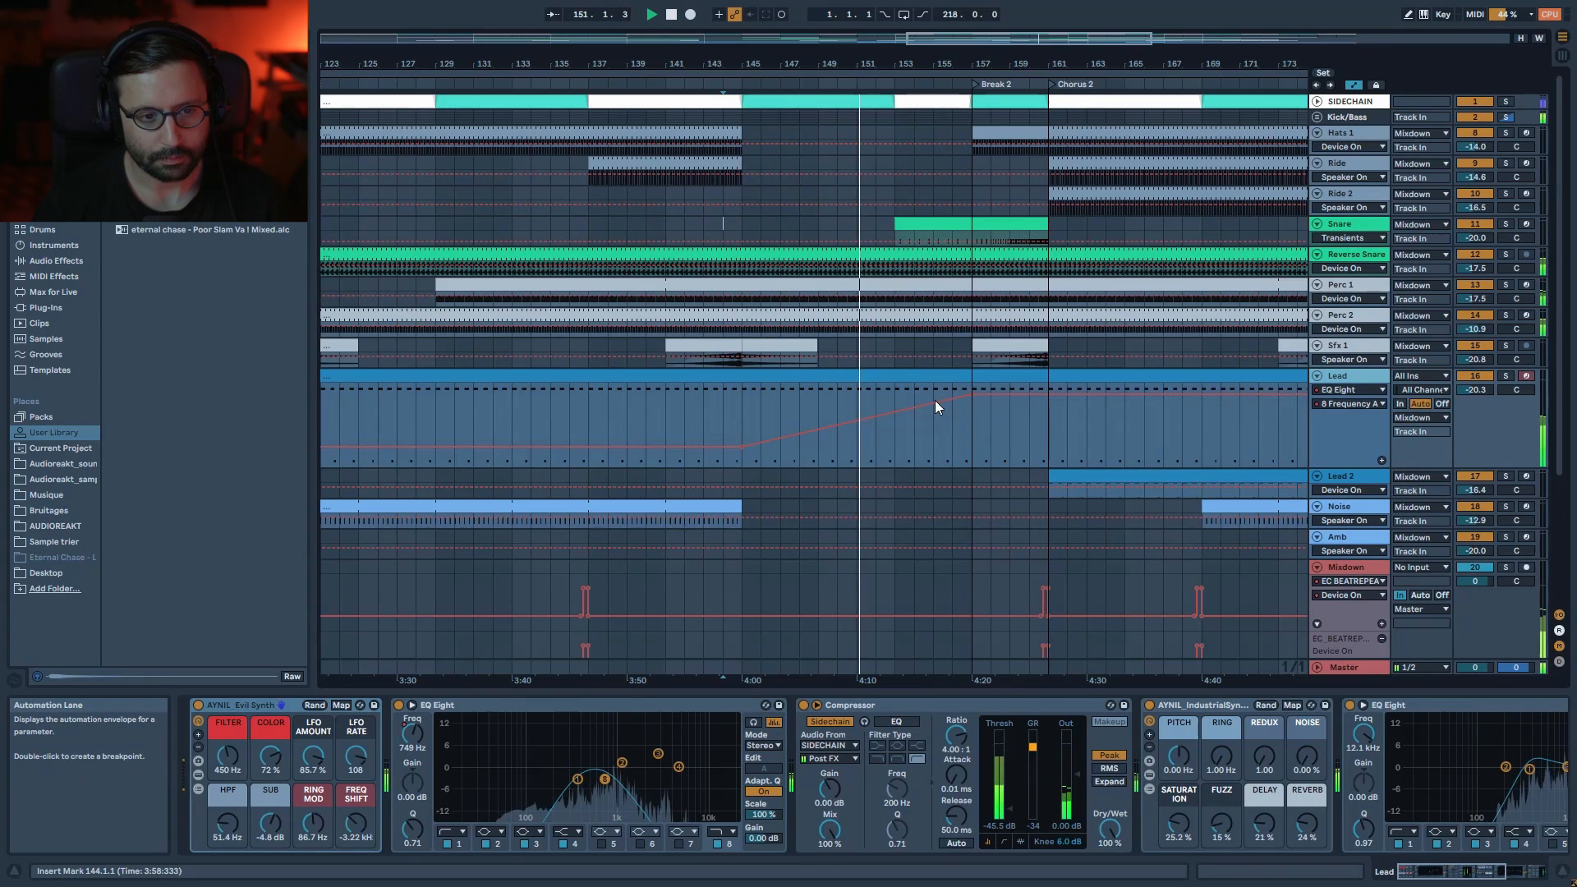
pyautogui.moveTo(1062, 39); pyautogui.dragTo(1053, 19)
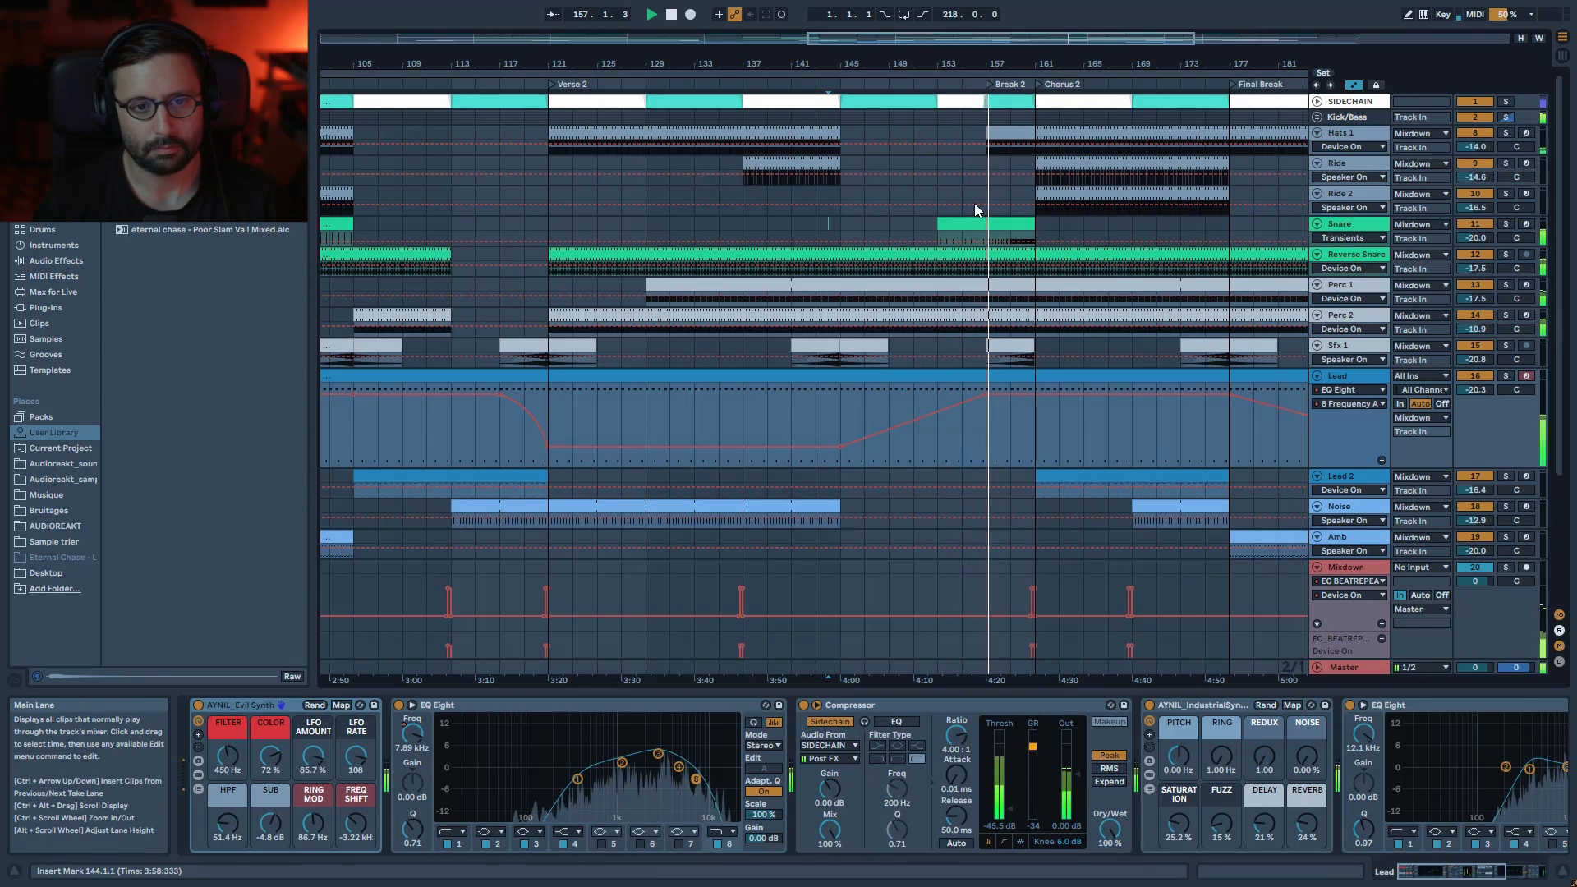
# - Add a locator named "Bridge" at bar 145
pyautogui.rightClick(844, 87)
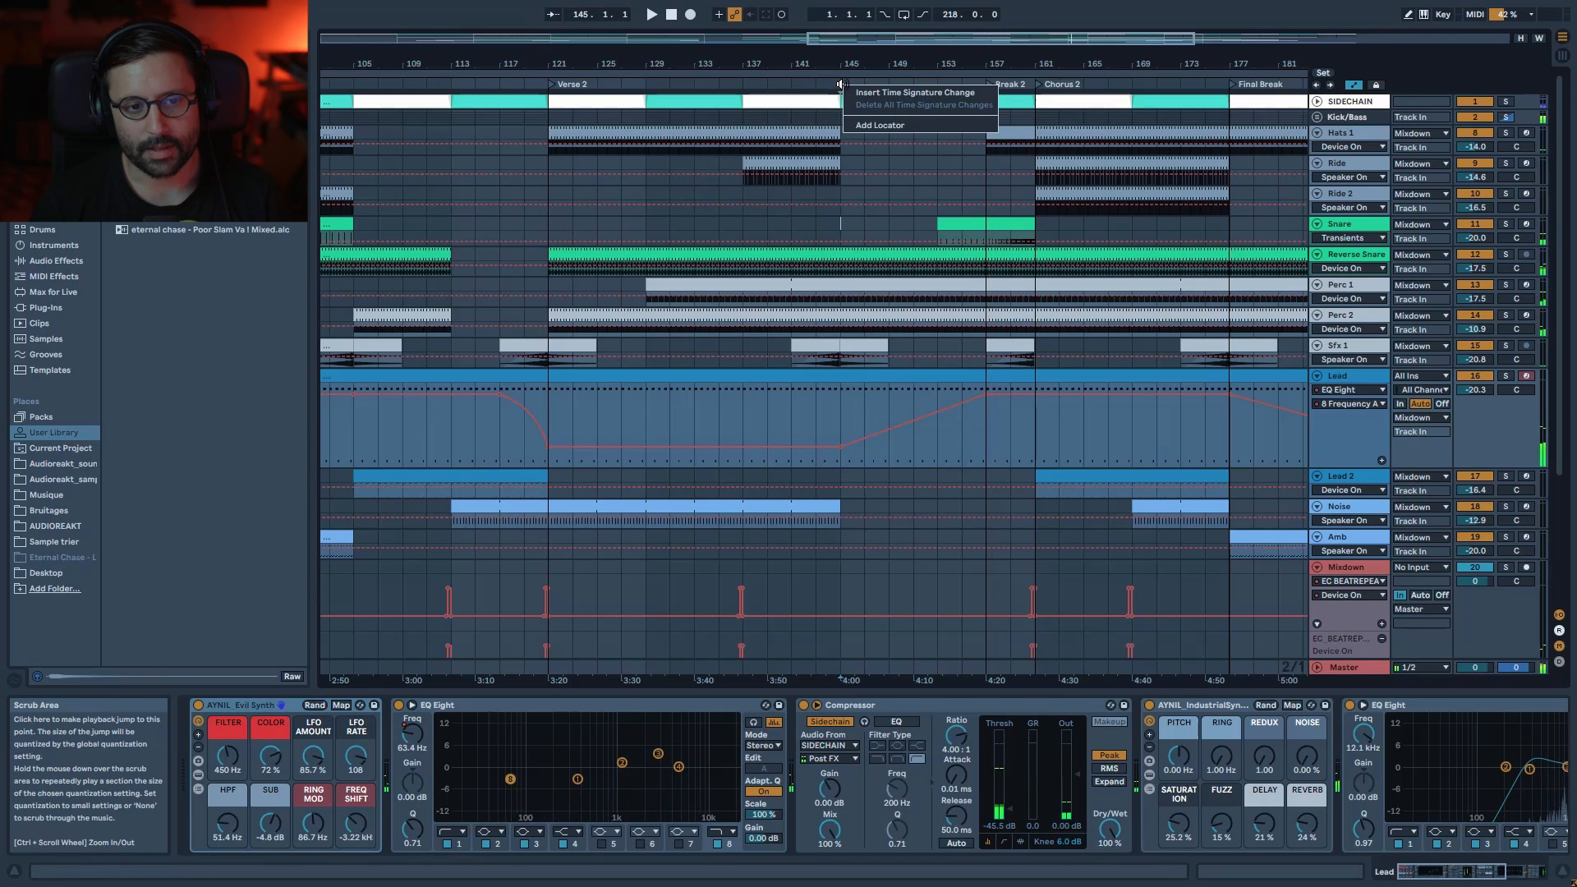
pyautogui.click(859, 126)
pyautogui.press('capslock')
pyautogui.write('Bridge')
pyautogui.press('Return')
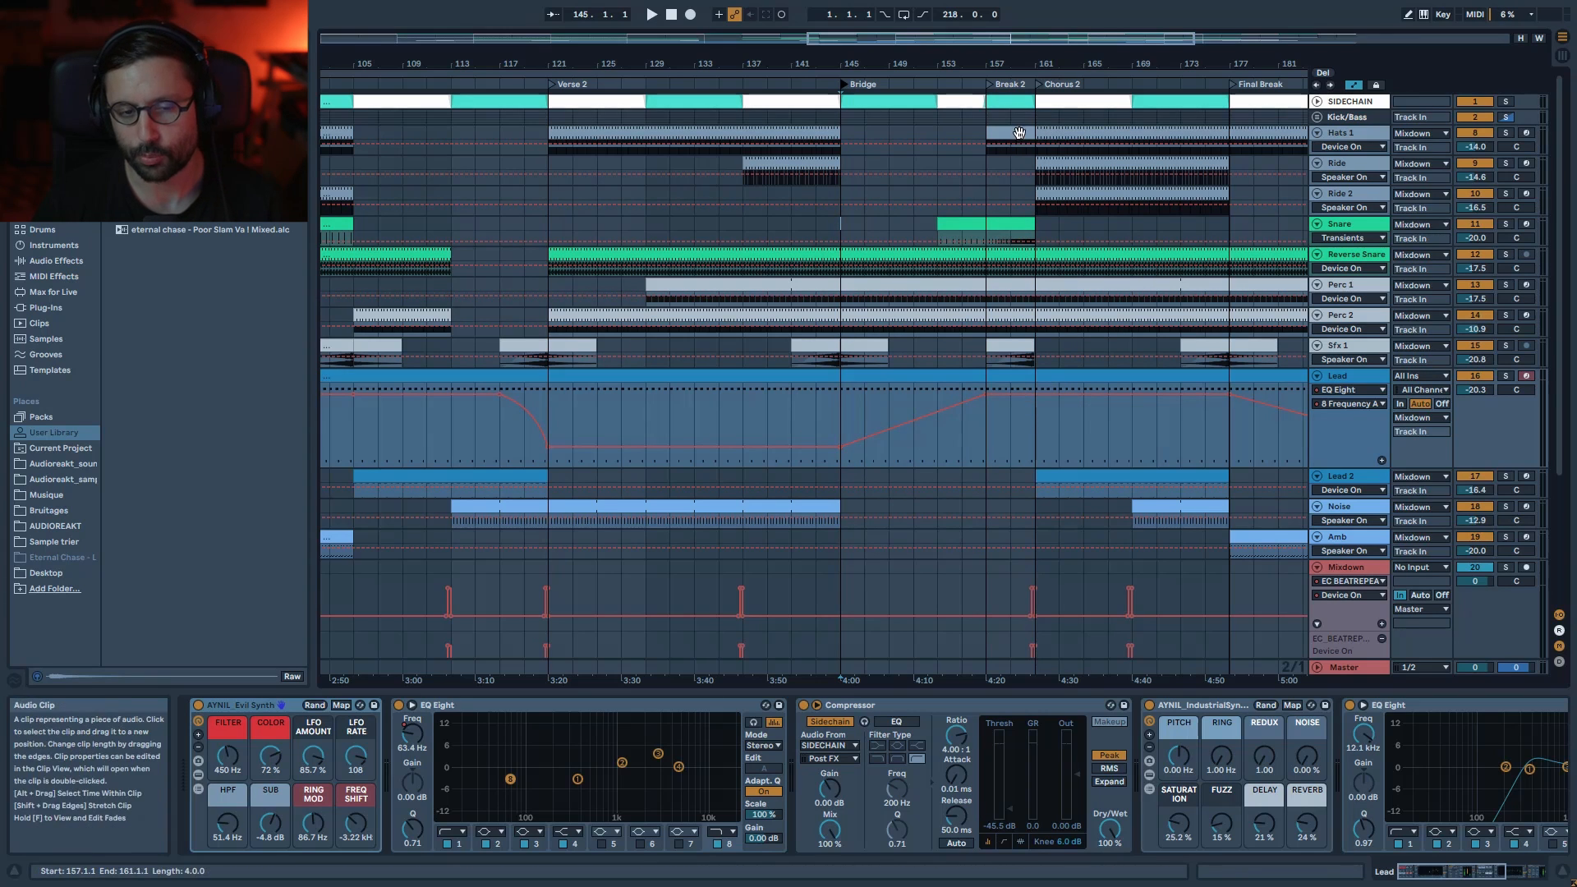
# - Place the insert marker on the Snare track at Break 2, bar 157, and show the Lead 2 track's devices
pyautogui.moveTo(998, 38); pyautogui.dragTo(1062, 62)
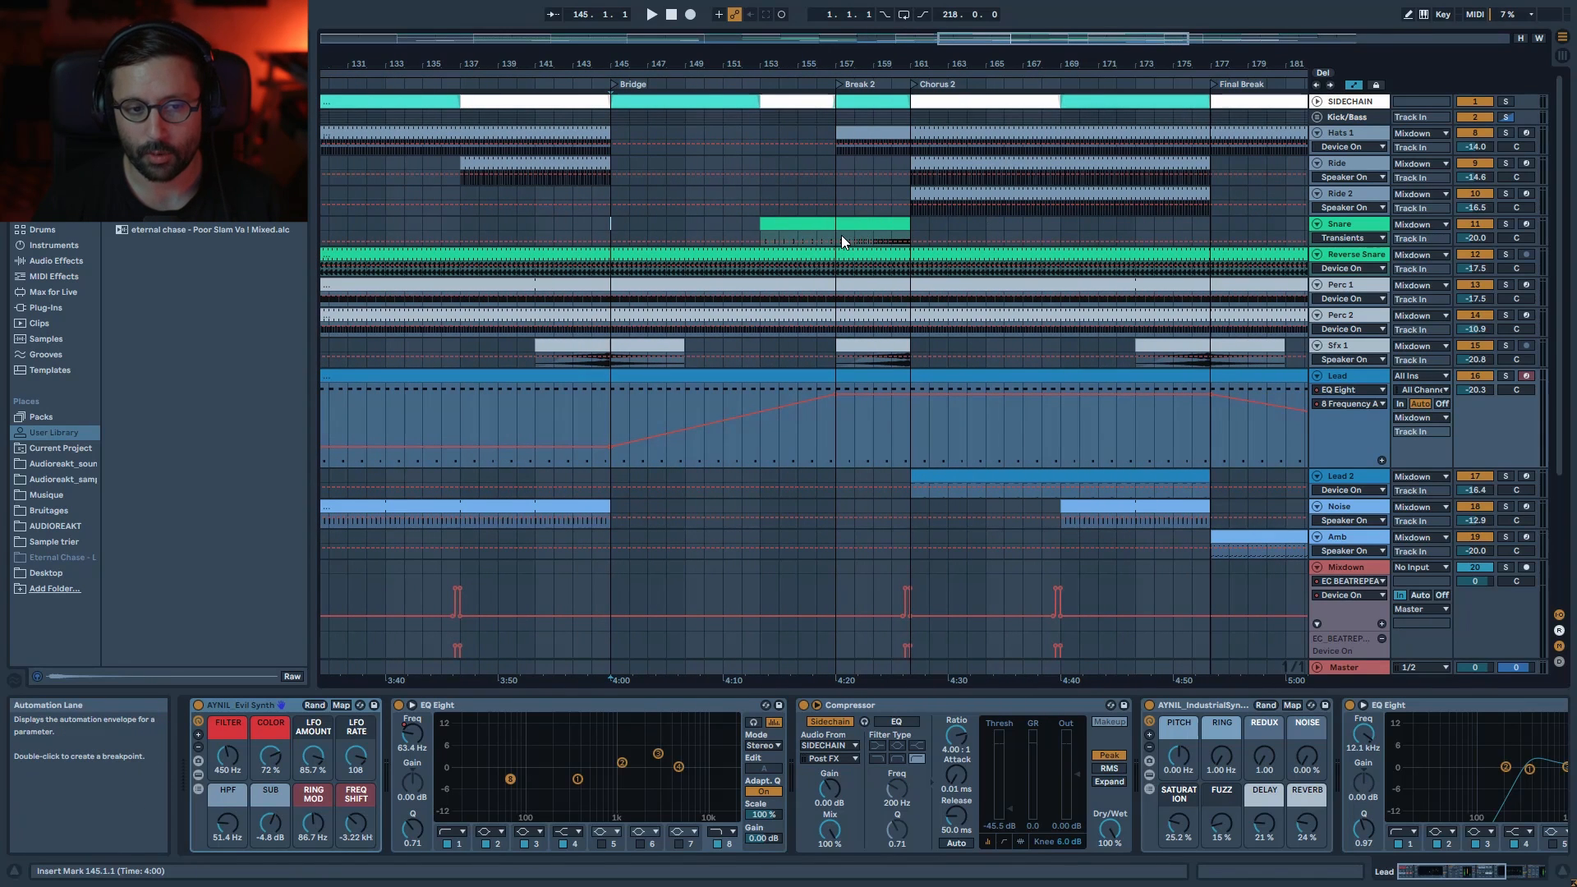
pyautogui.click(836, 237)
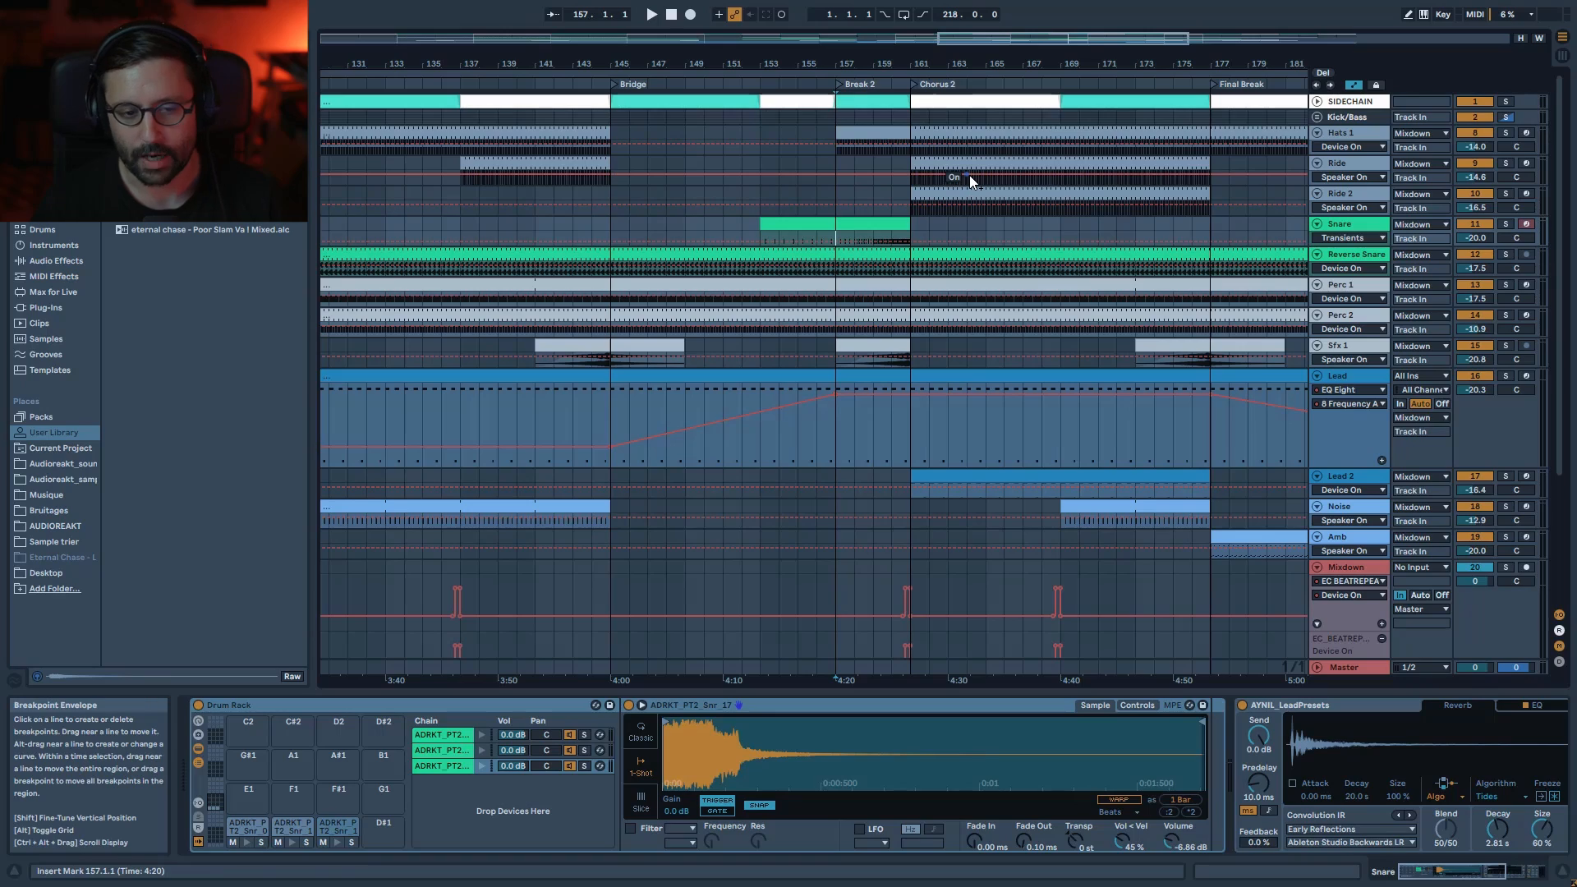
pyautogui.moveTo(1023, 39); pyautogui.dragTo(801, 2)
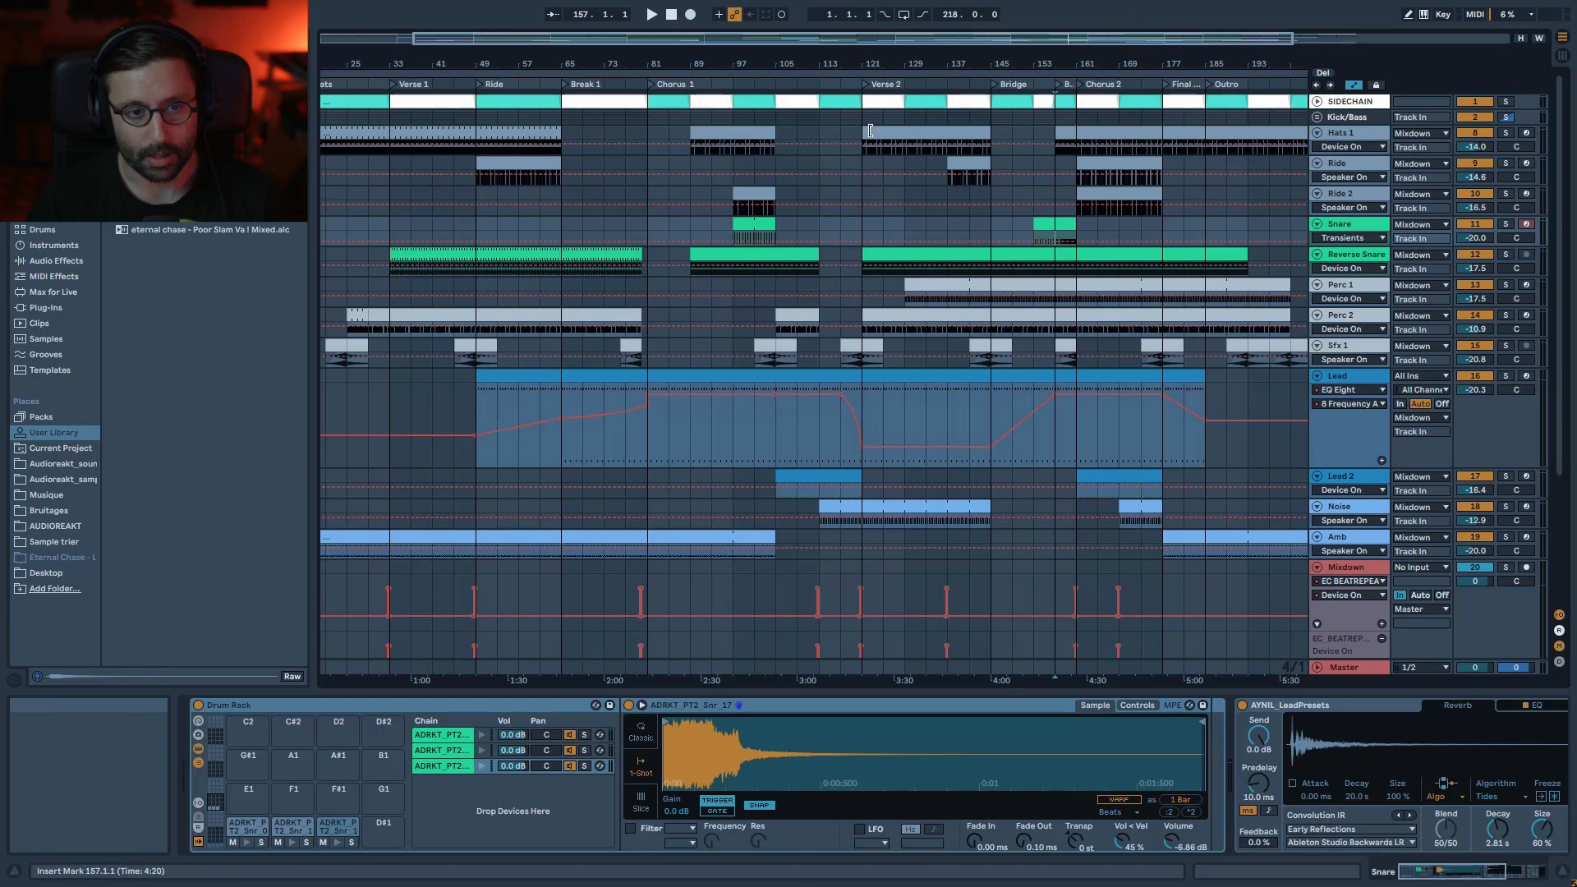
pyautogui.moveTo(910, 39); pyautogui.dragTo(1055, 64)
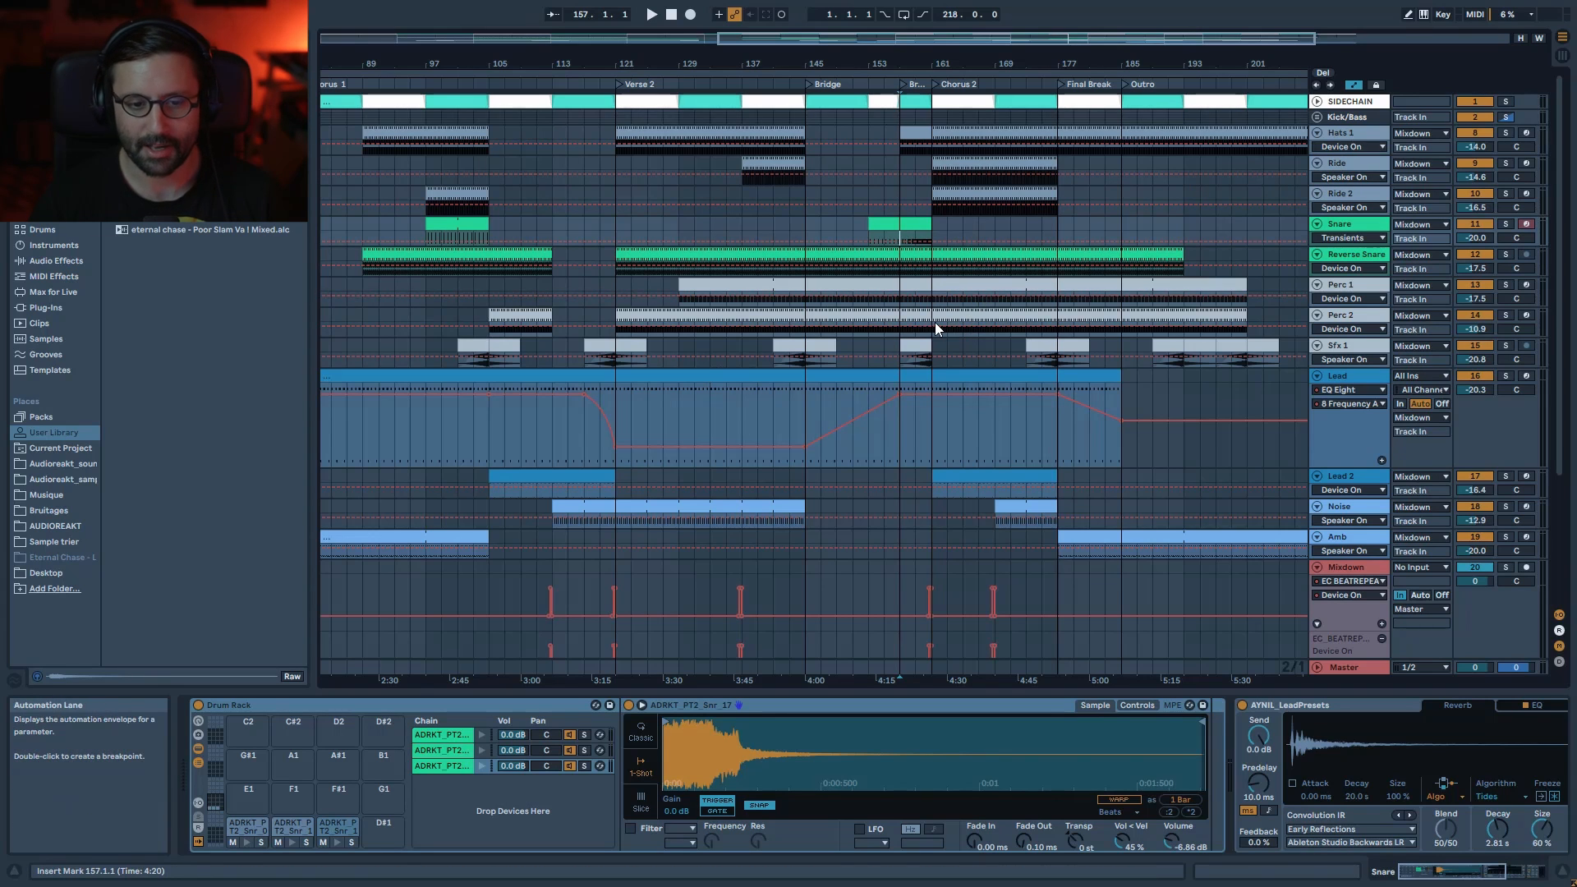
pyautogui.click(1346, 477)
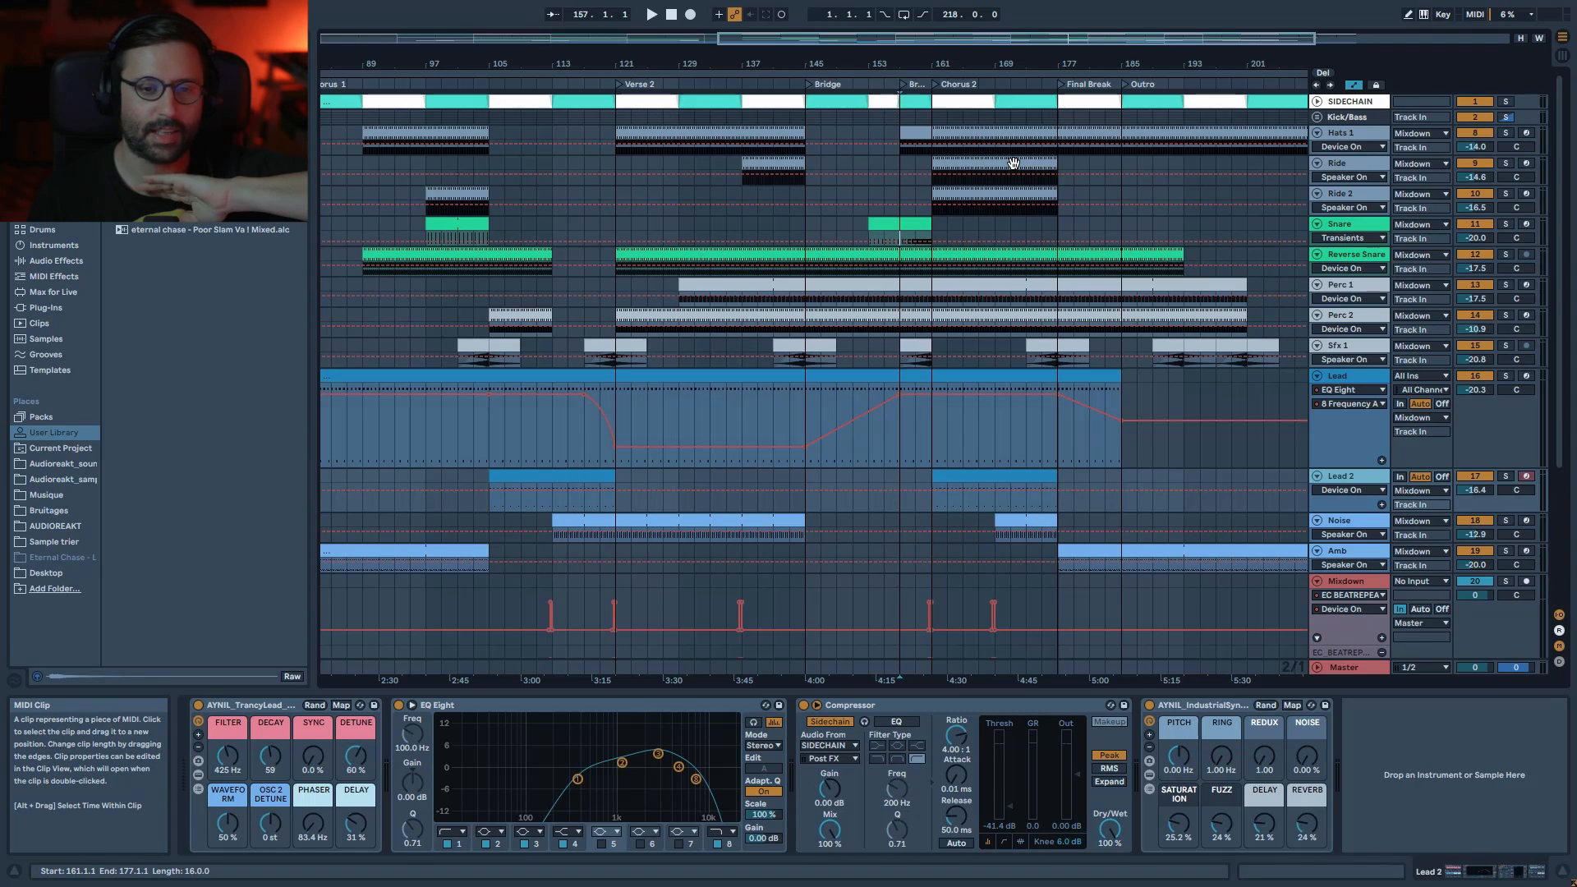
# - Play from bar 153 through Break 2 into Chorus 2, fold the Lead track and stop playback at bar 172
pyautogui.moveTo(952, 39); pyautogui.dragTo(890, 24)
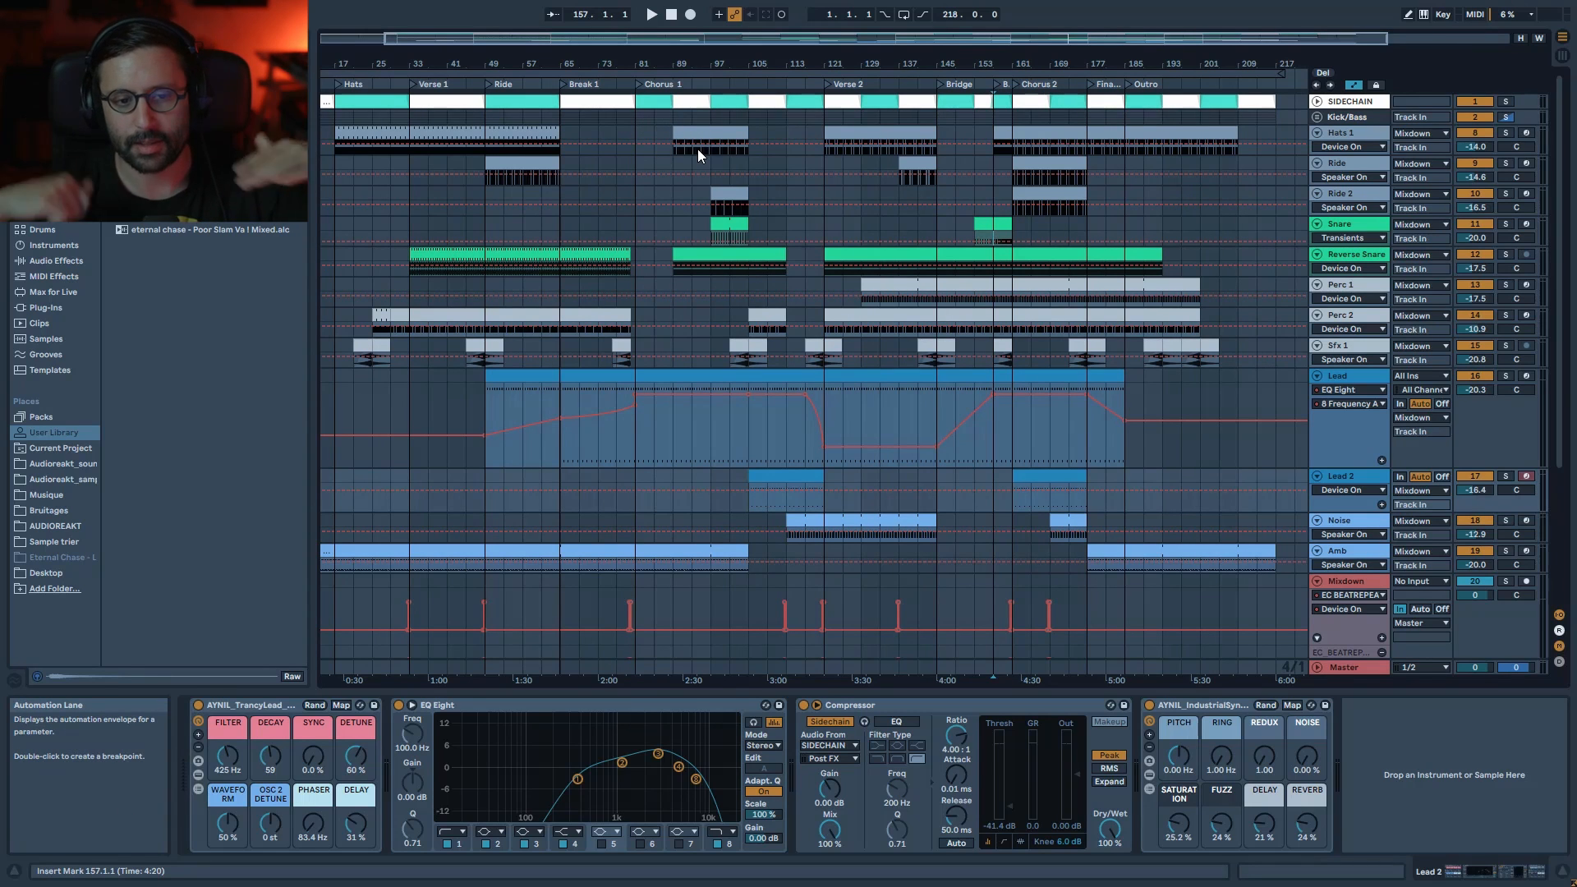
pyautogui.scroll(5, 1068, 148)
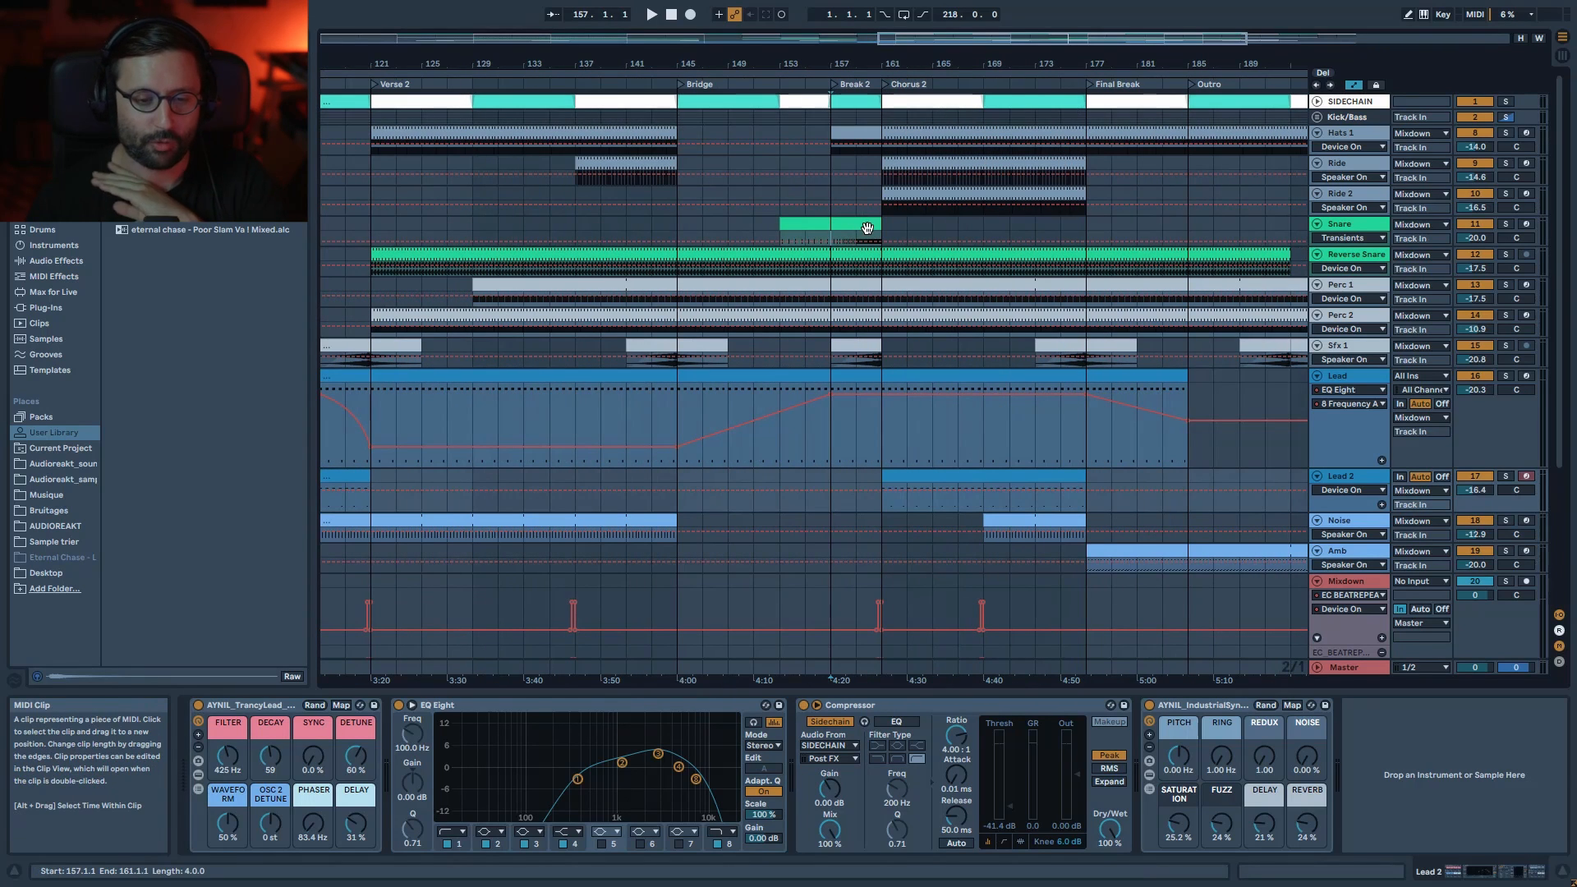
pyautogui.click(770, 211)
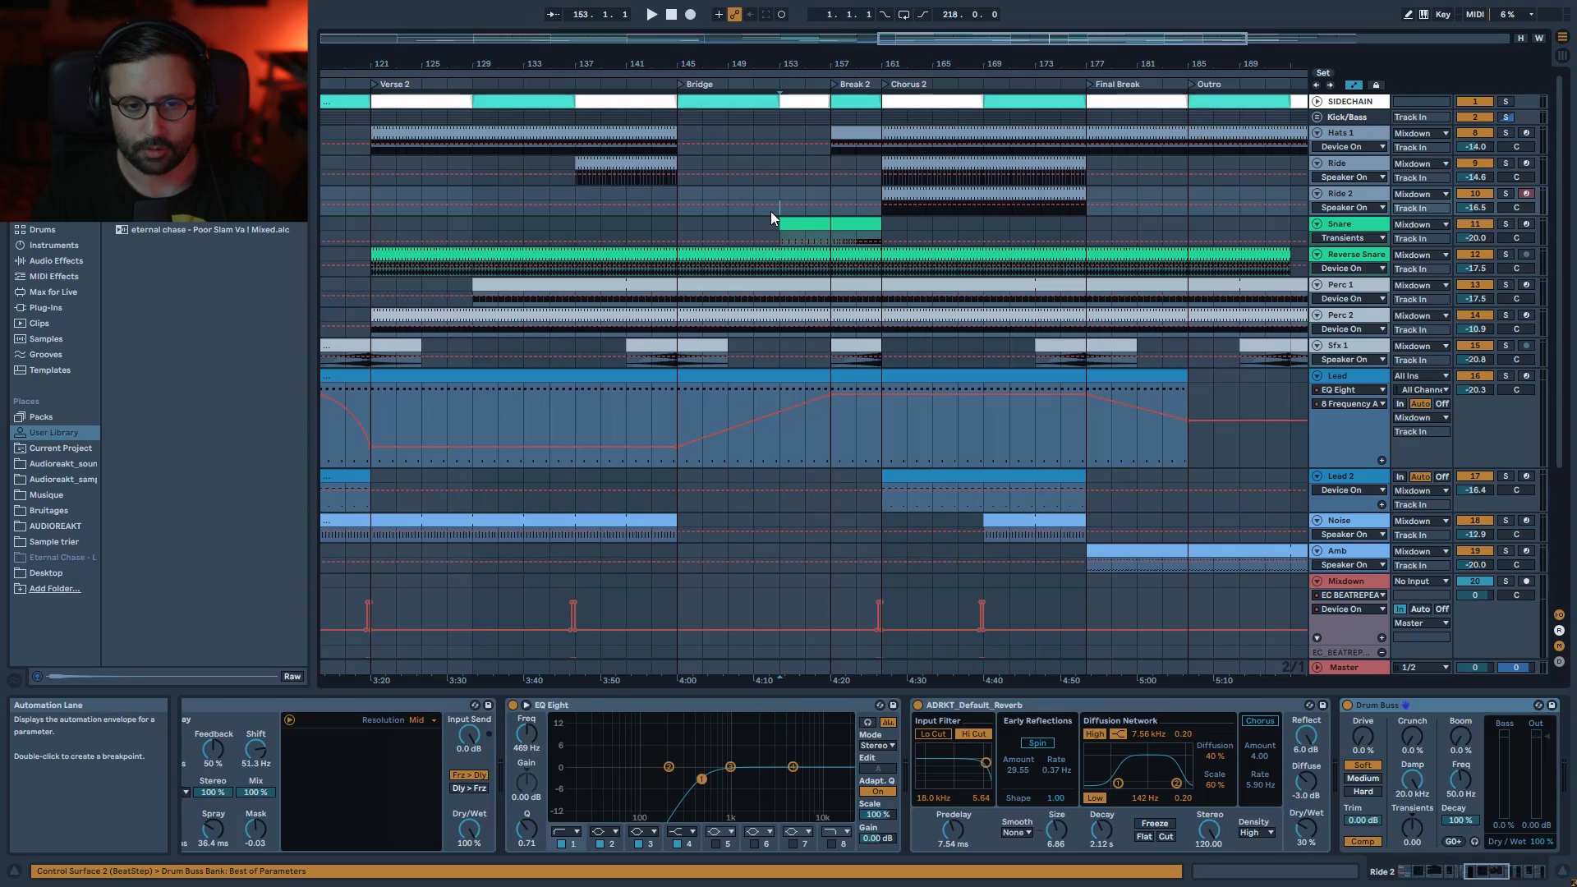
pyautogui.press('space')
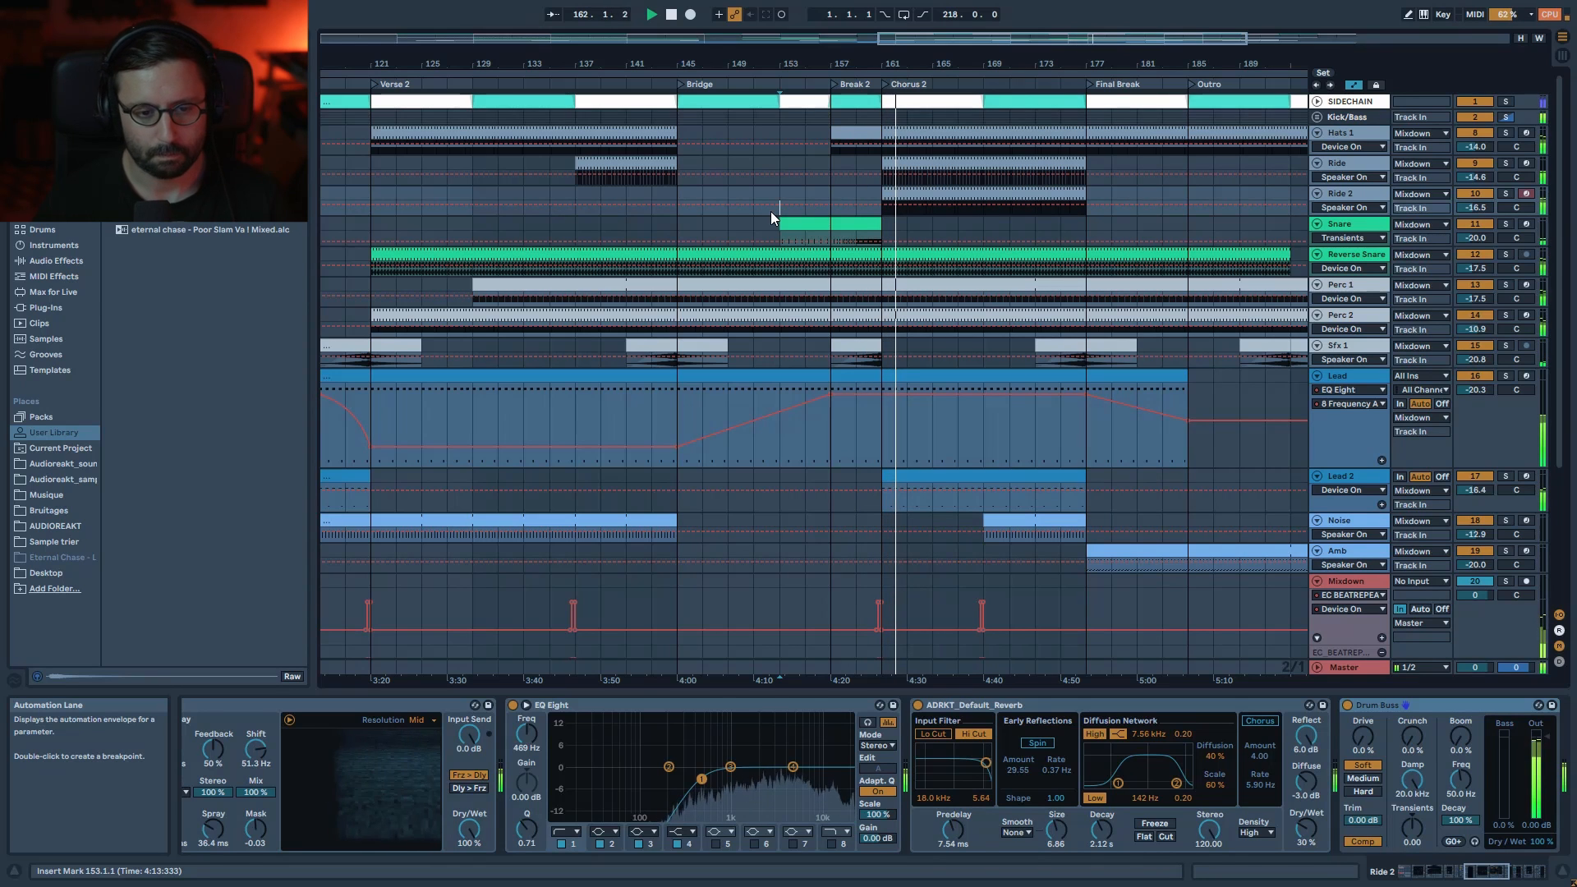
pyautogui.moveTo(978, 35); pyautogui.dragTo(1055, 43)
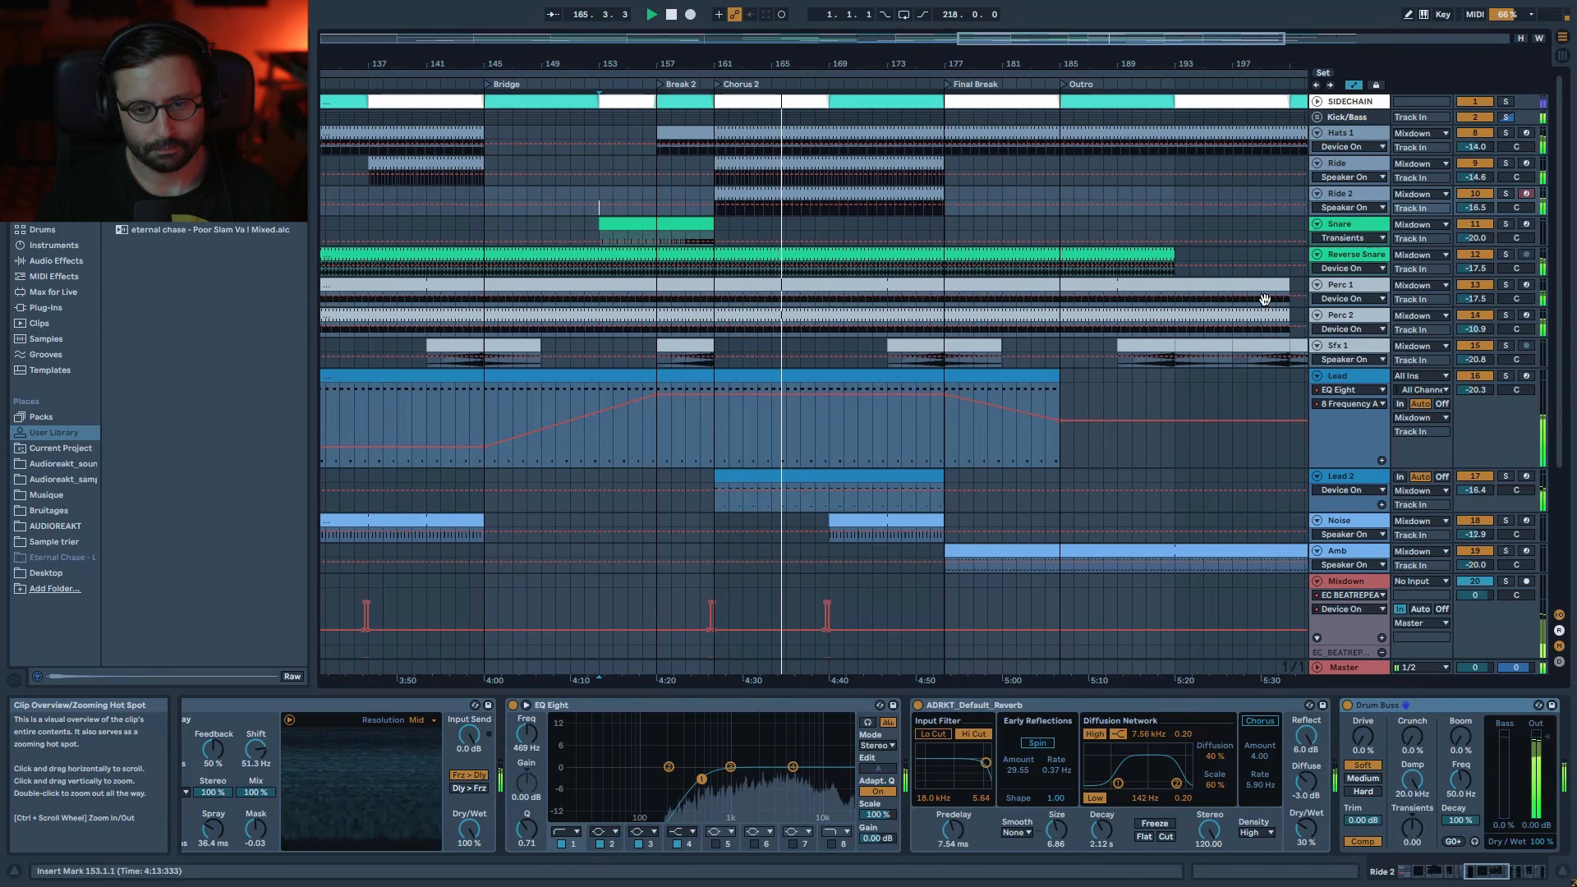
pyautogui.click(1317, 376)
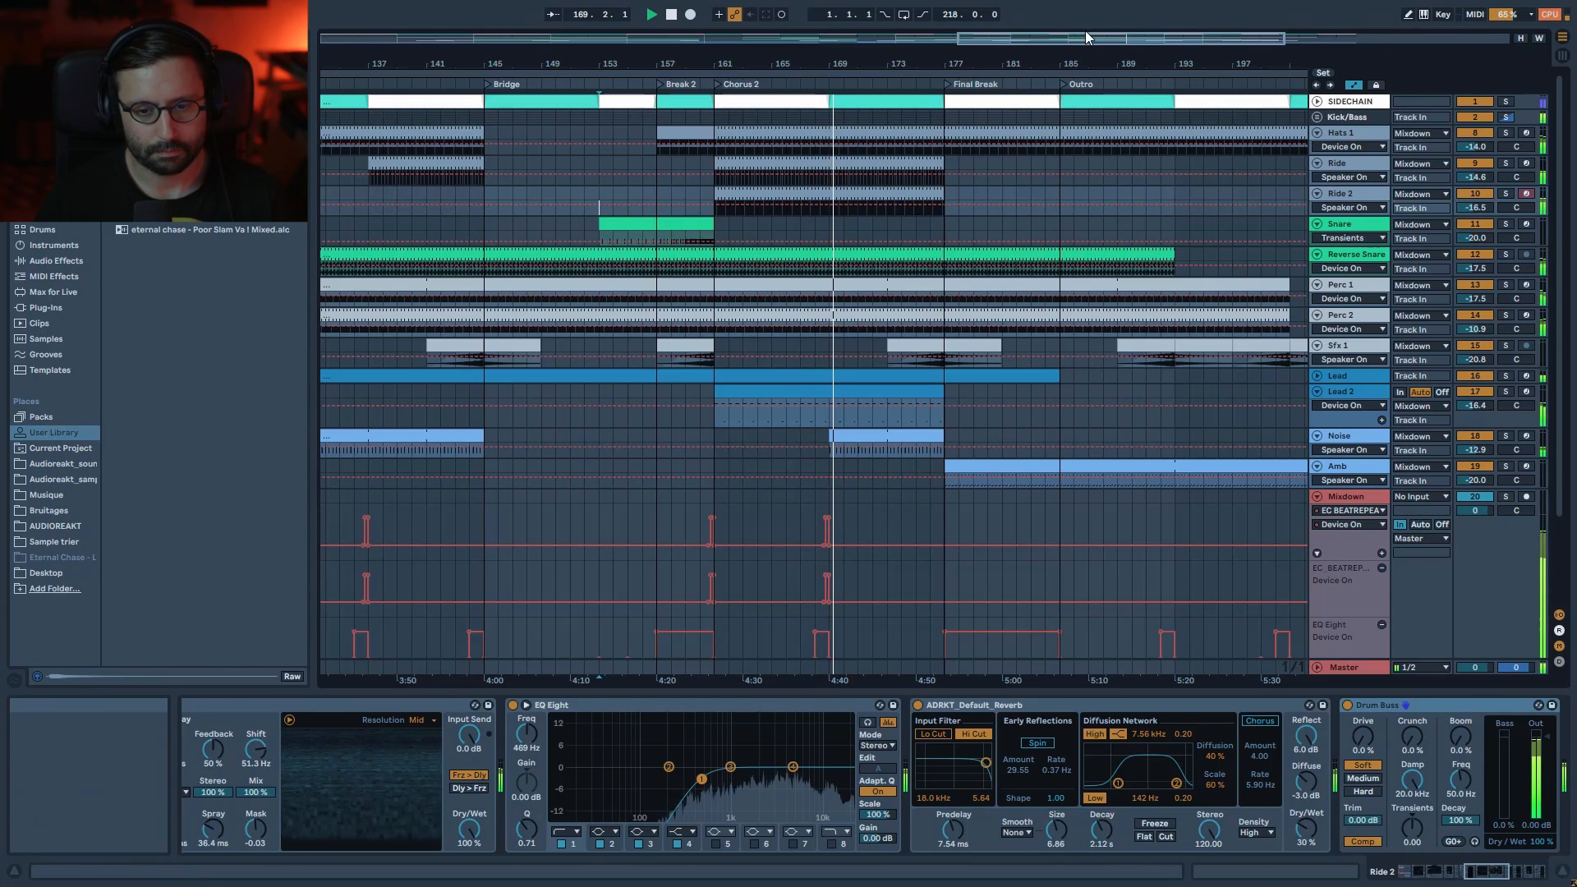
pyautogui.moveTo(1116, 39); pyautogui.dragTo(780, 33)
pyautogui.press('space')
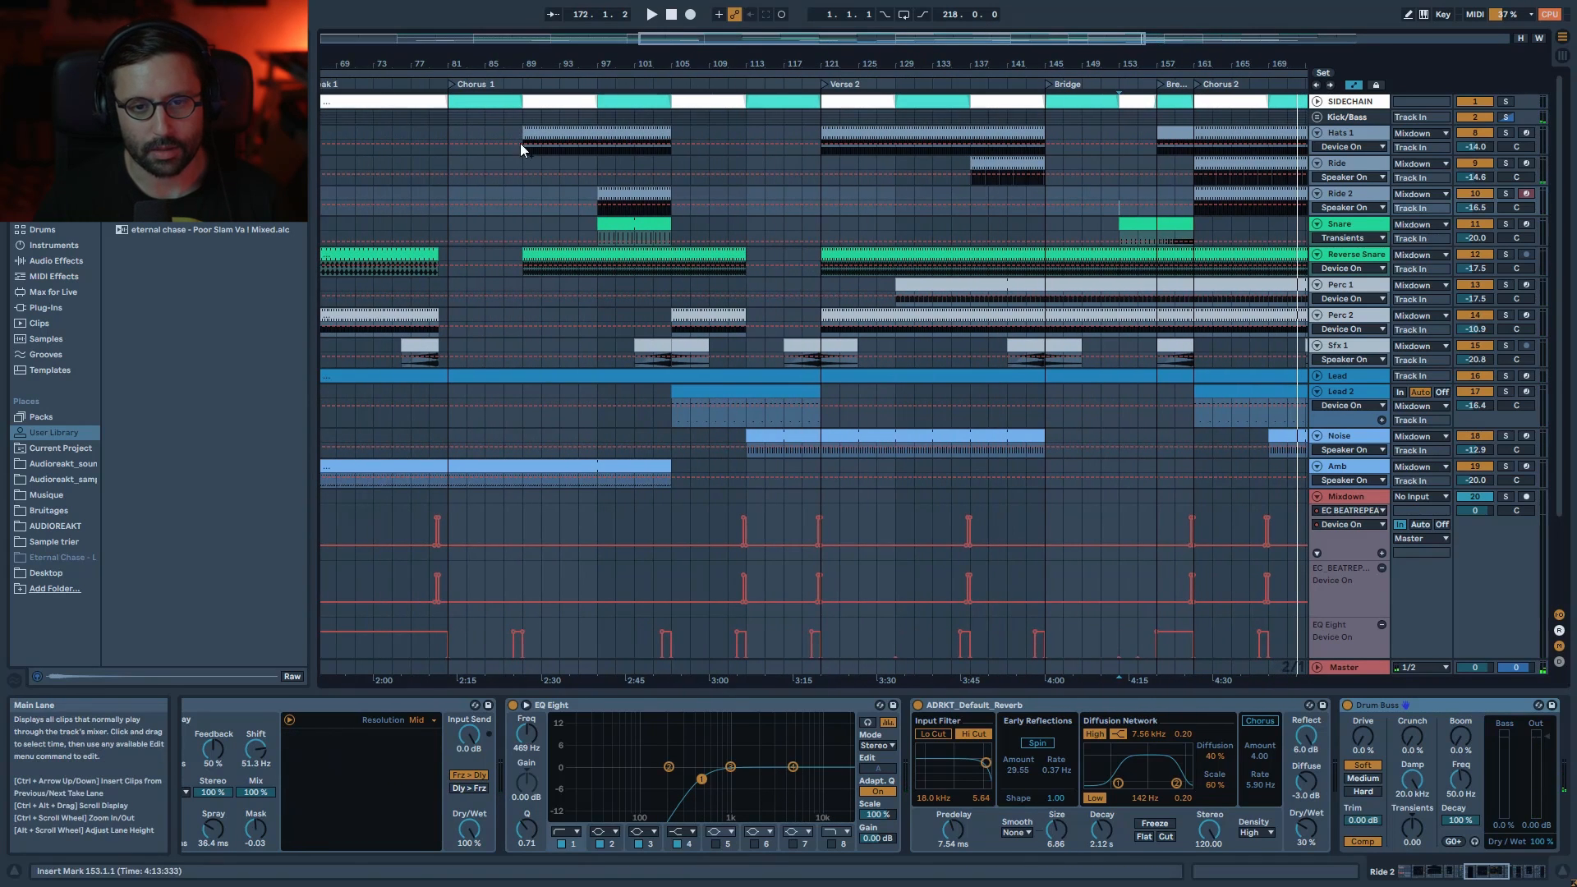
# - Compare the chorus sections, play from bar 173 through the Final Break into the Outro, and unfold the Lead track's automation
pyautogui.moveTo(943, 64); pyautogui.dragTo(893, 64)
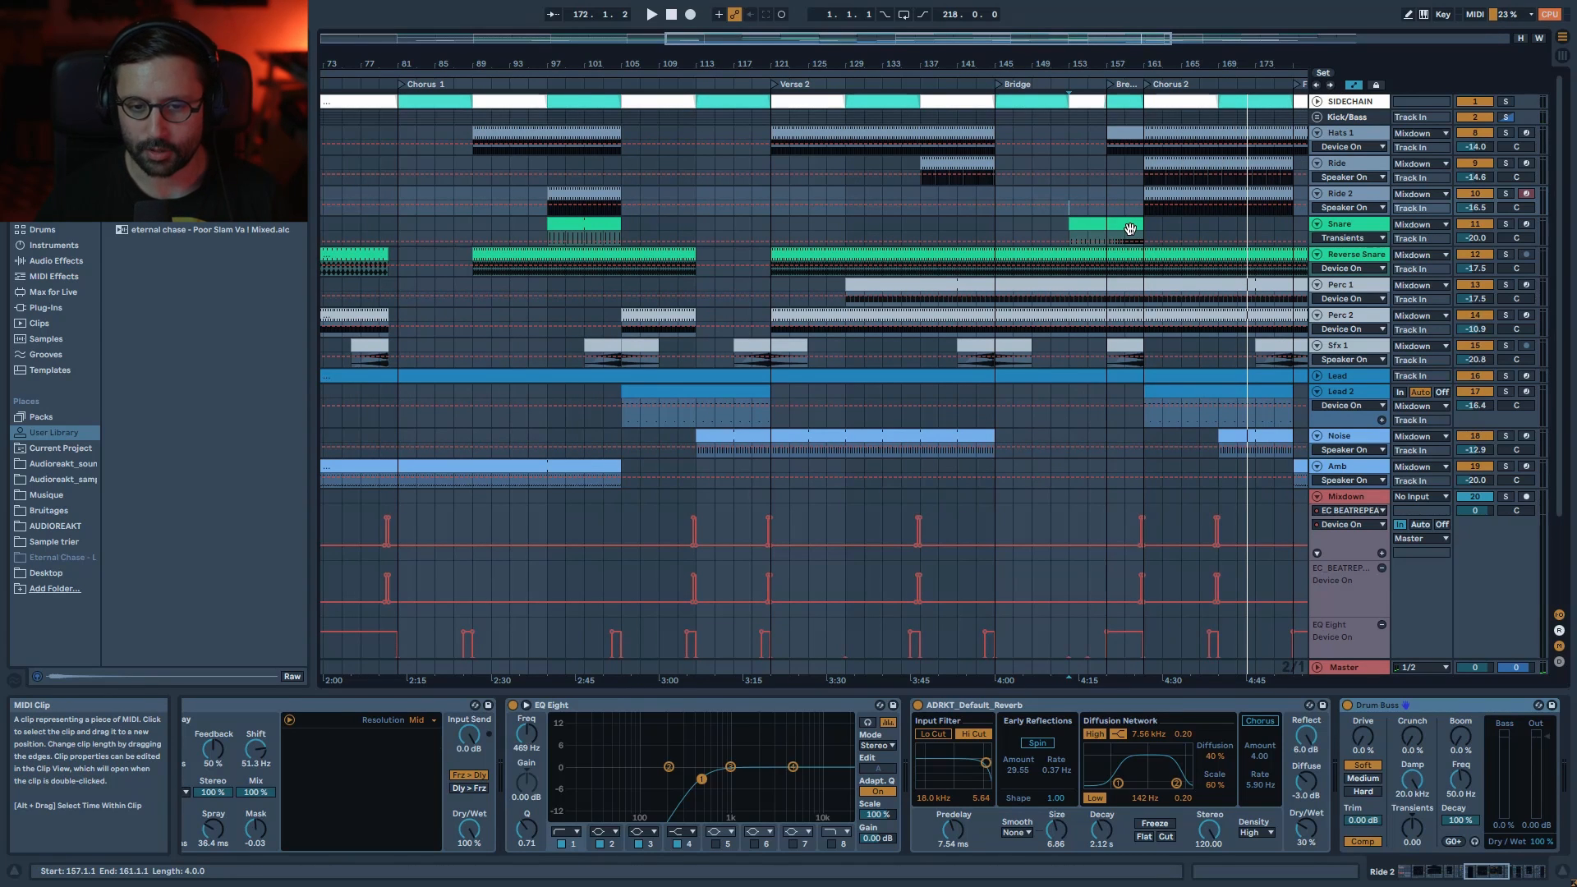
pyautogui.moveTo(1138, 37); pyautogui.dragTo(1207, 38)
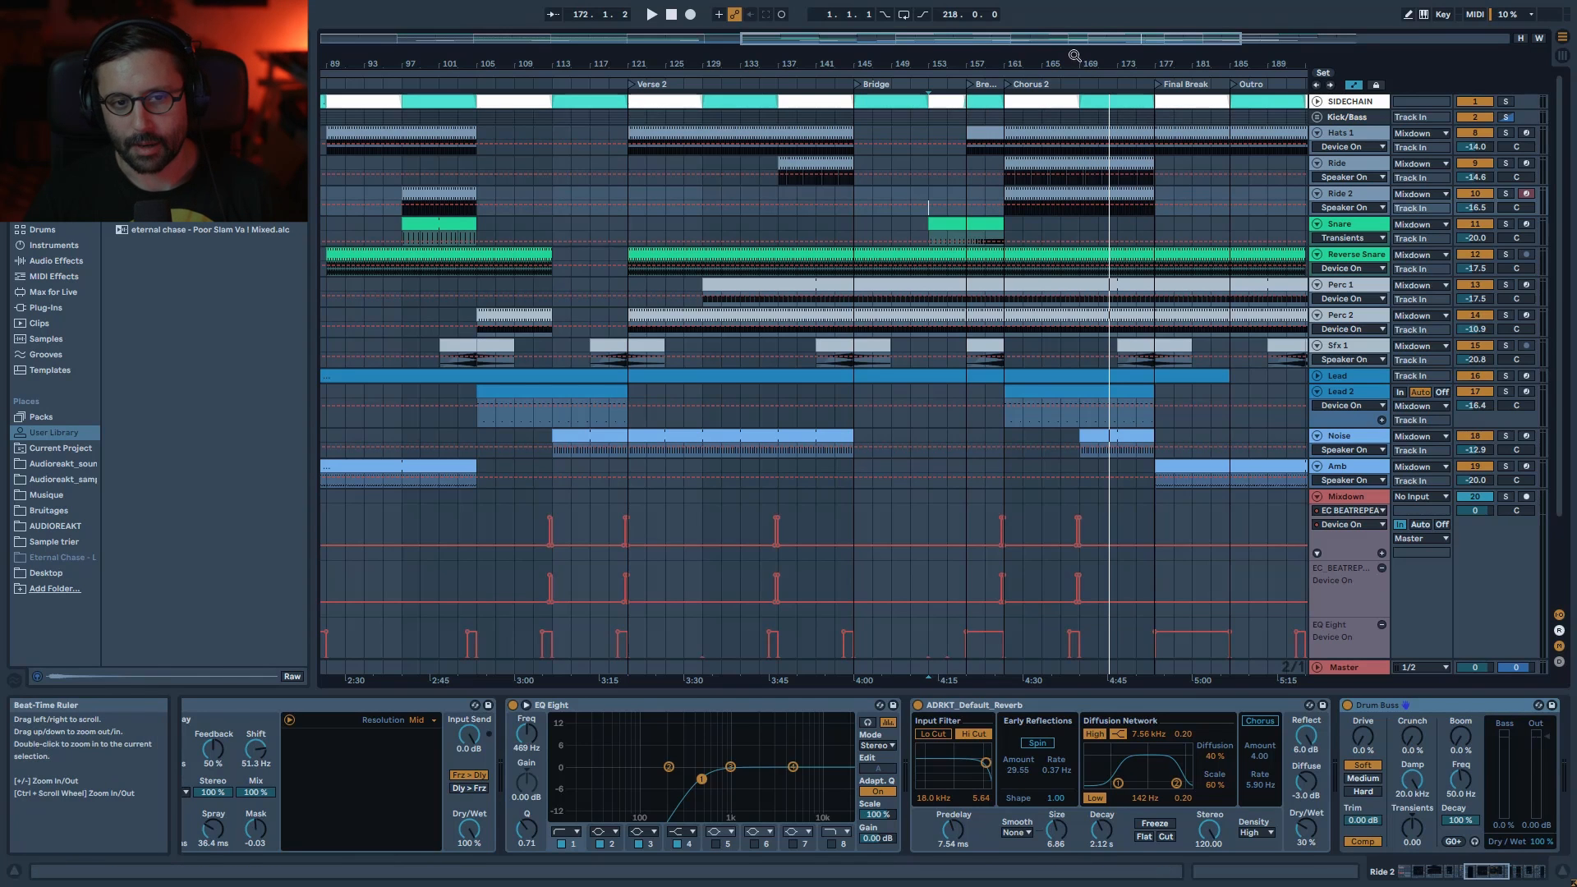
pyautogui.scroll(1, 1150, 380)
pyautogui.scroll(-5, 1109, 386)
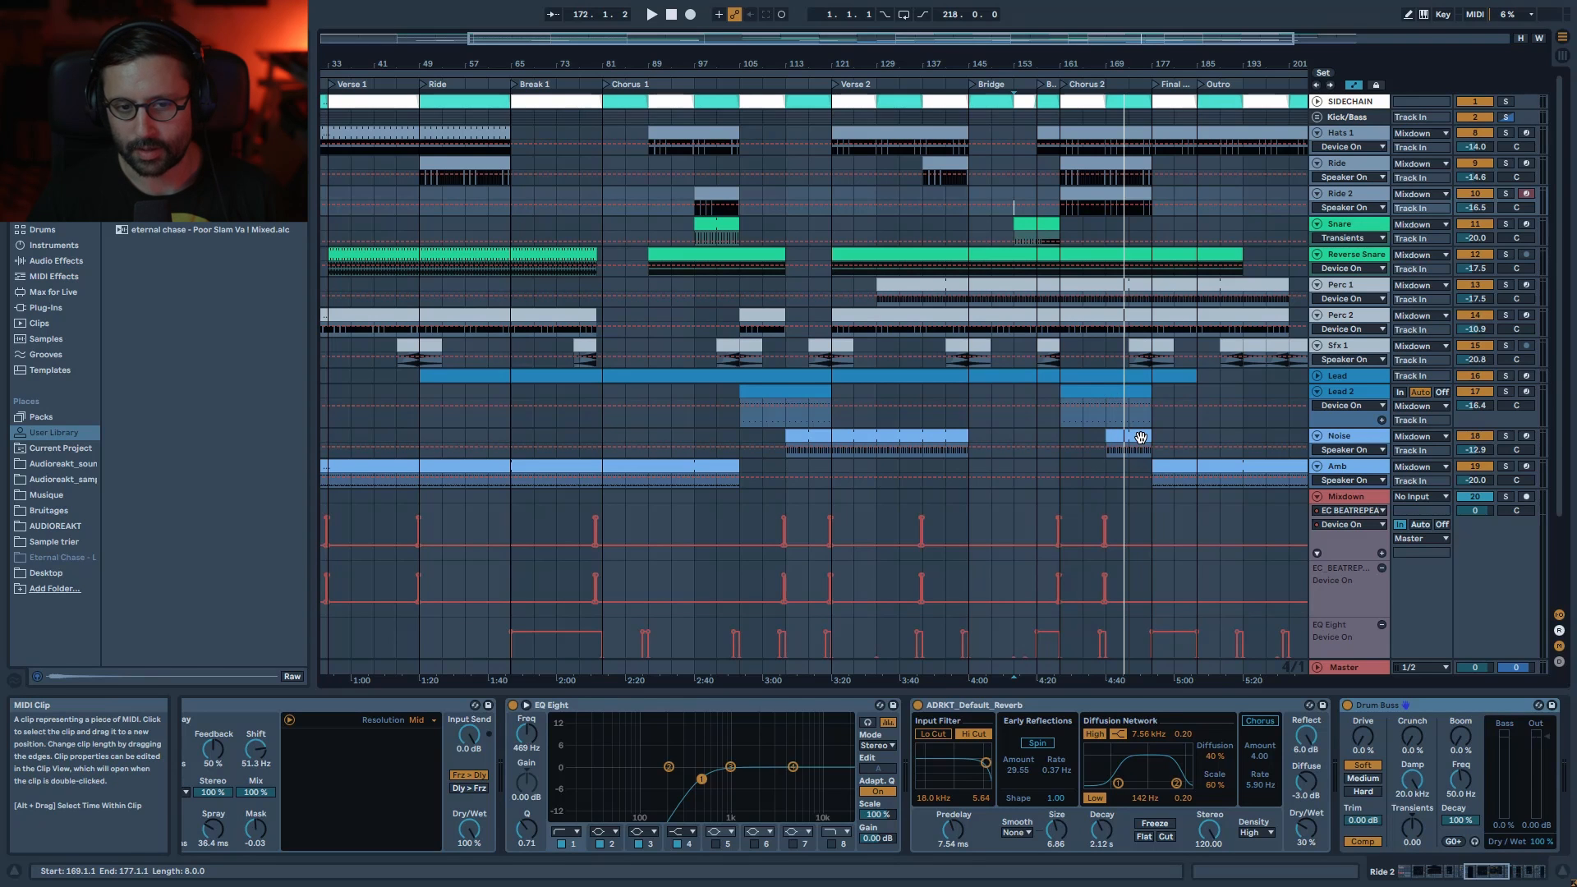
pyautogui.moveTo(1053, 38); pyautogui.dragTo(1146, 97)
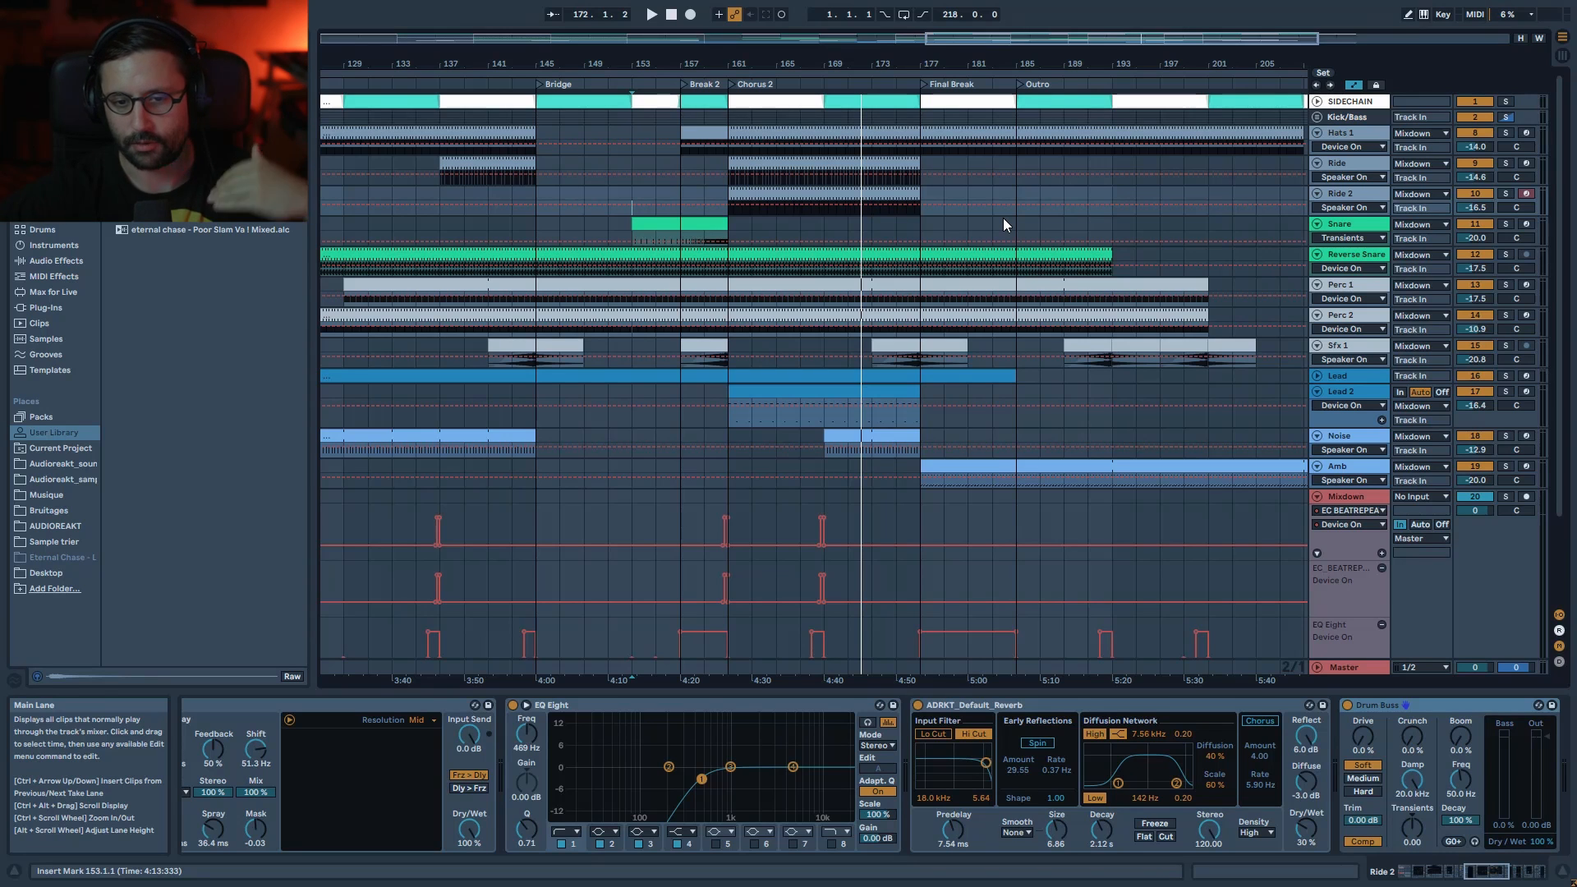
pyautogui.press('space')
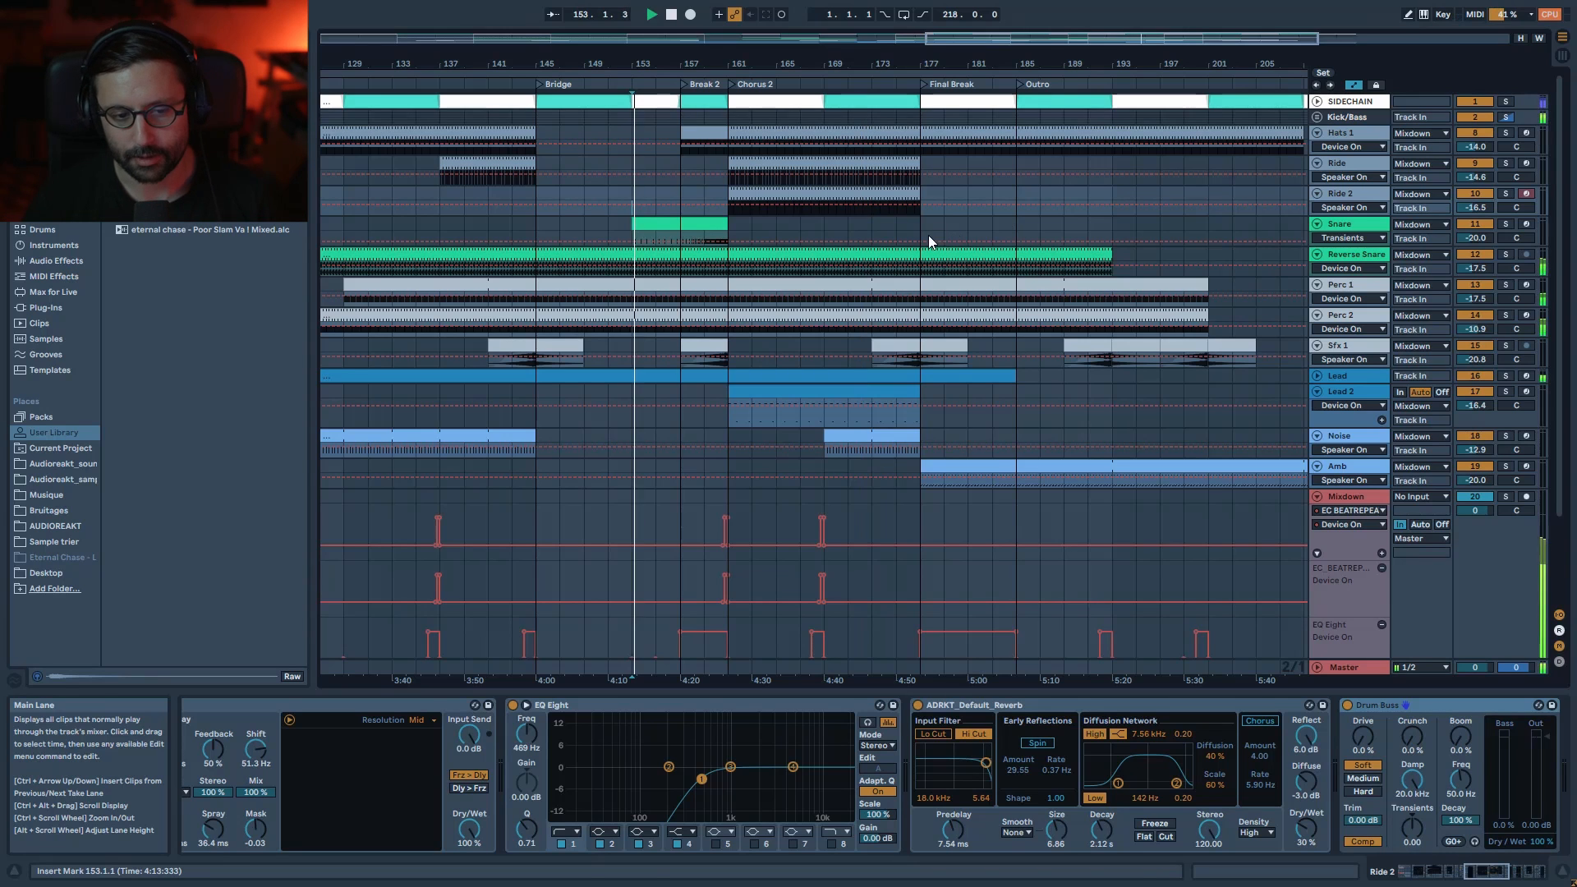
pyautogui.click(874, 233)
pyautogui.moveTo(1021, 37); pyautogui.dragTo(1076, 46)
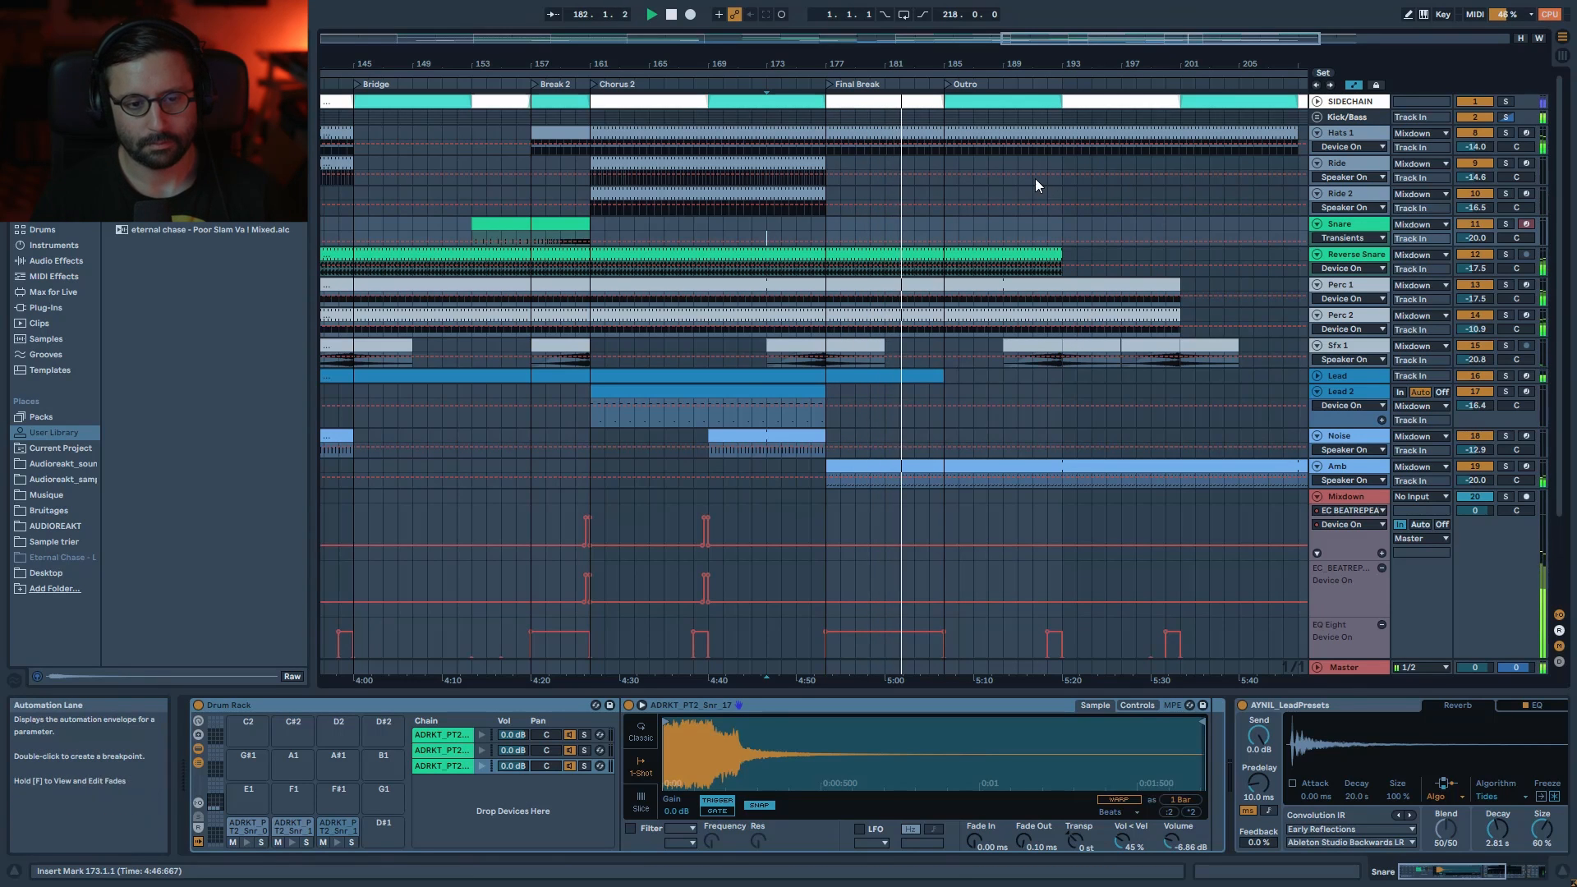
pyautogui.click(1317, 376)
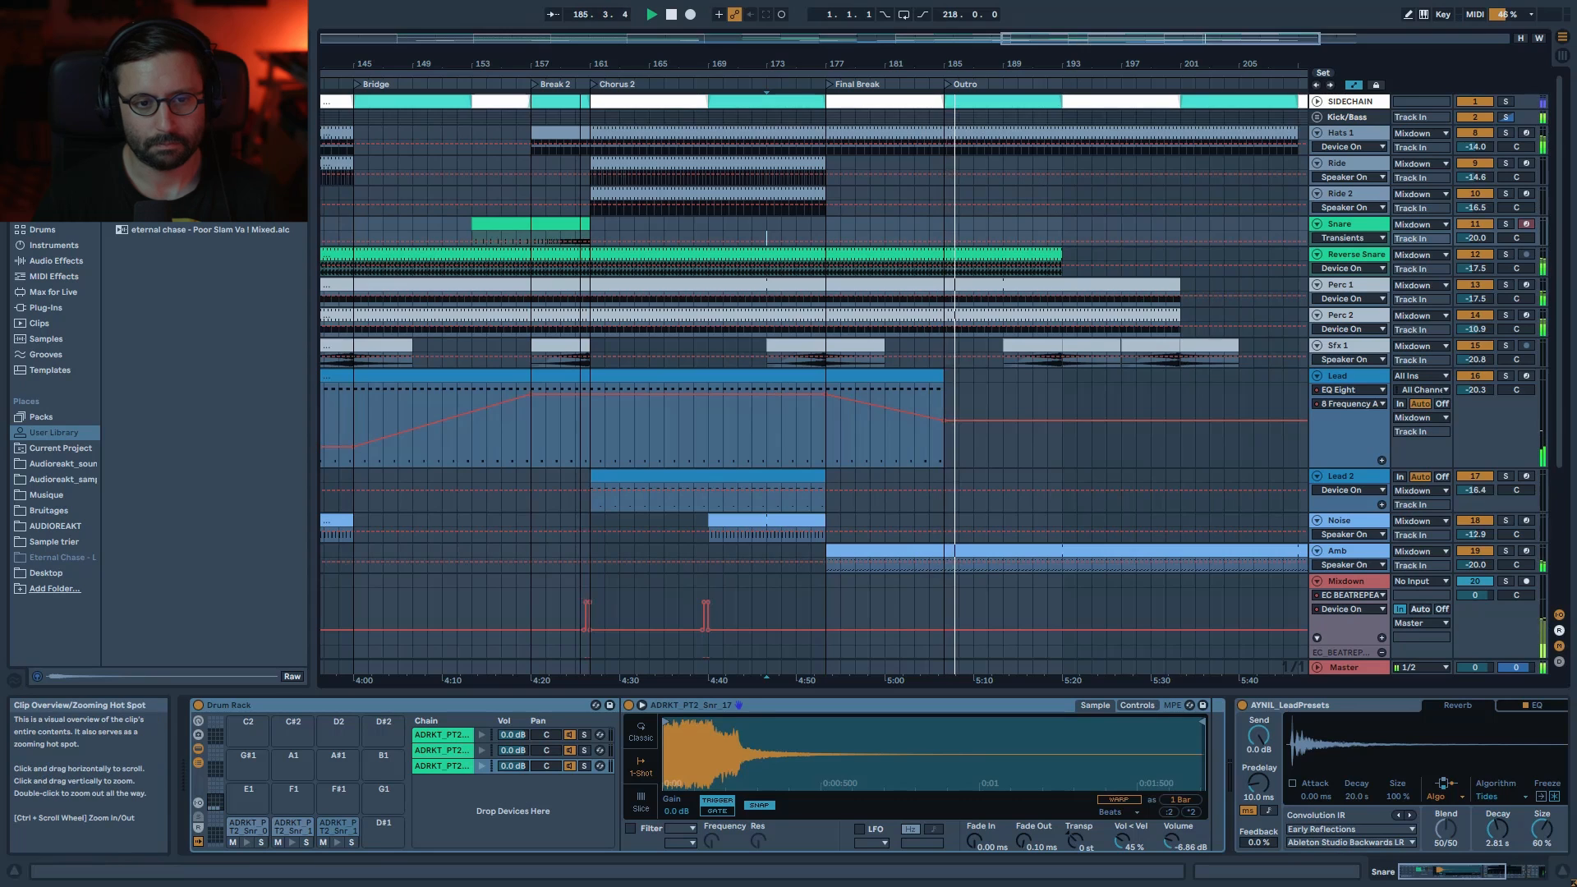
# - Stop playback in the Outro, inspect the Hats 1, Lead 2, Noise and Lead tracks, and place the insert marker on Snare at bar 185
pyautogui.moveTo(1199, 38); pyautogui.dragTo(1197, 58)
pyautogui.press('space')
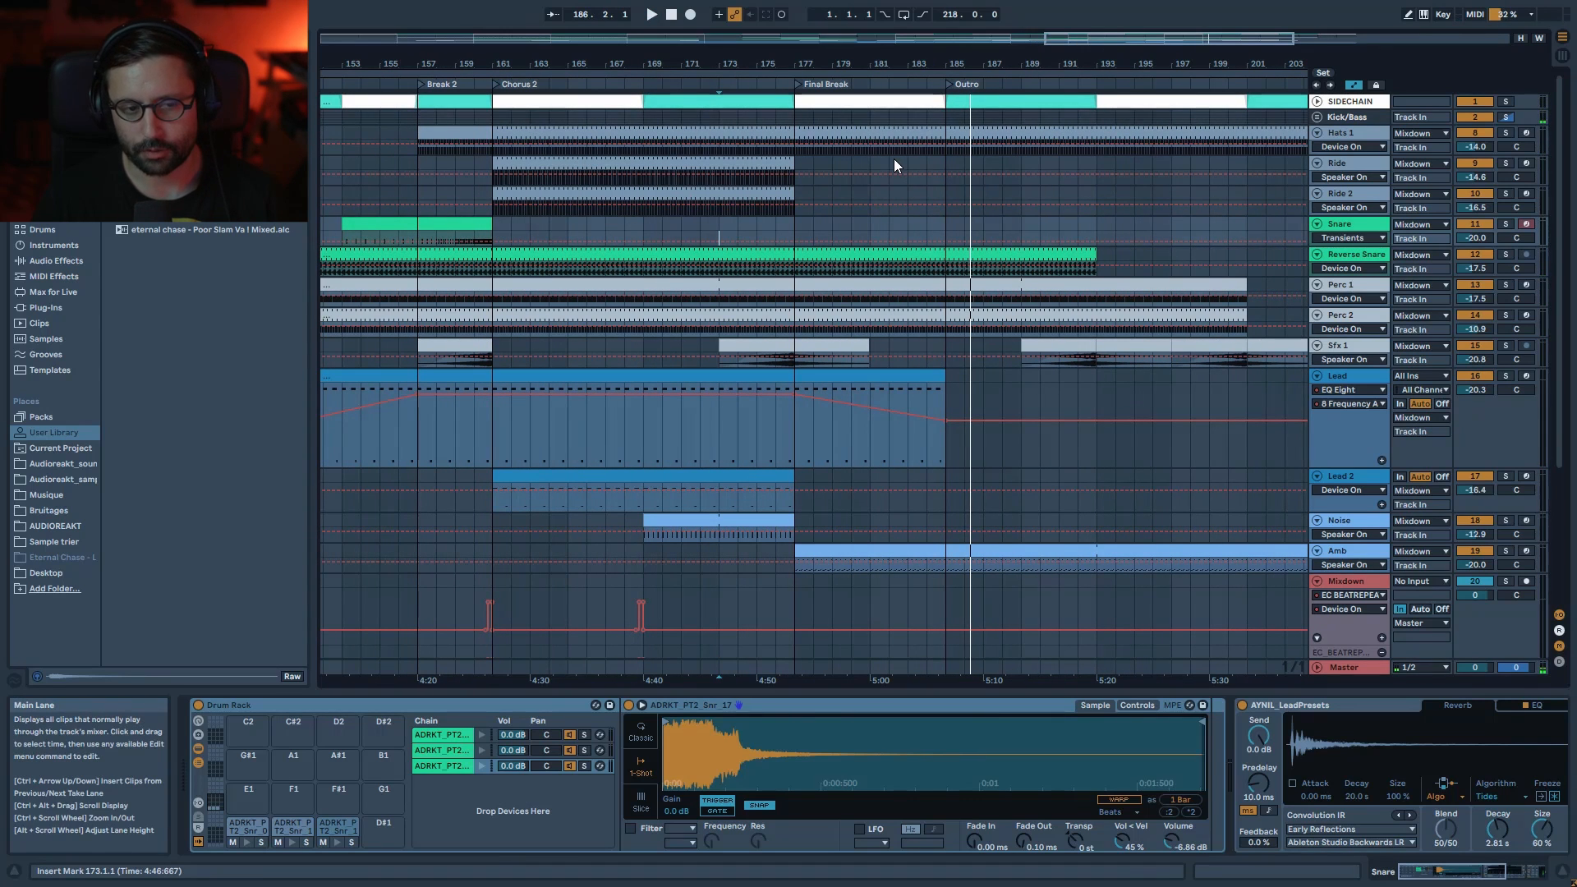
pyautogui.click(844, 134)
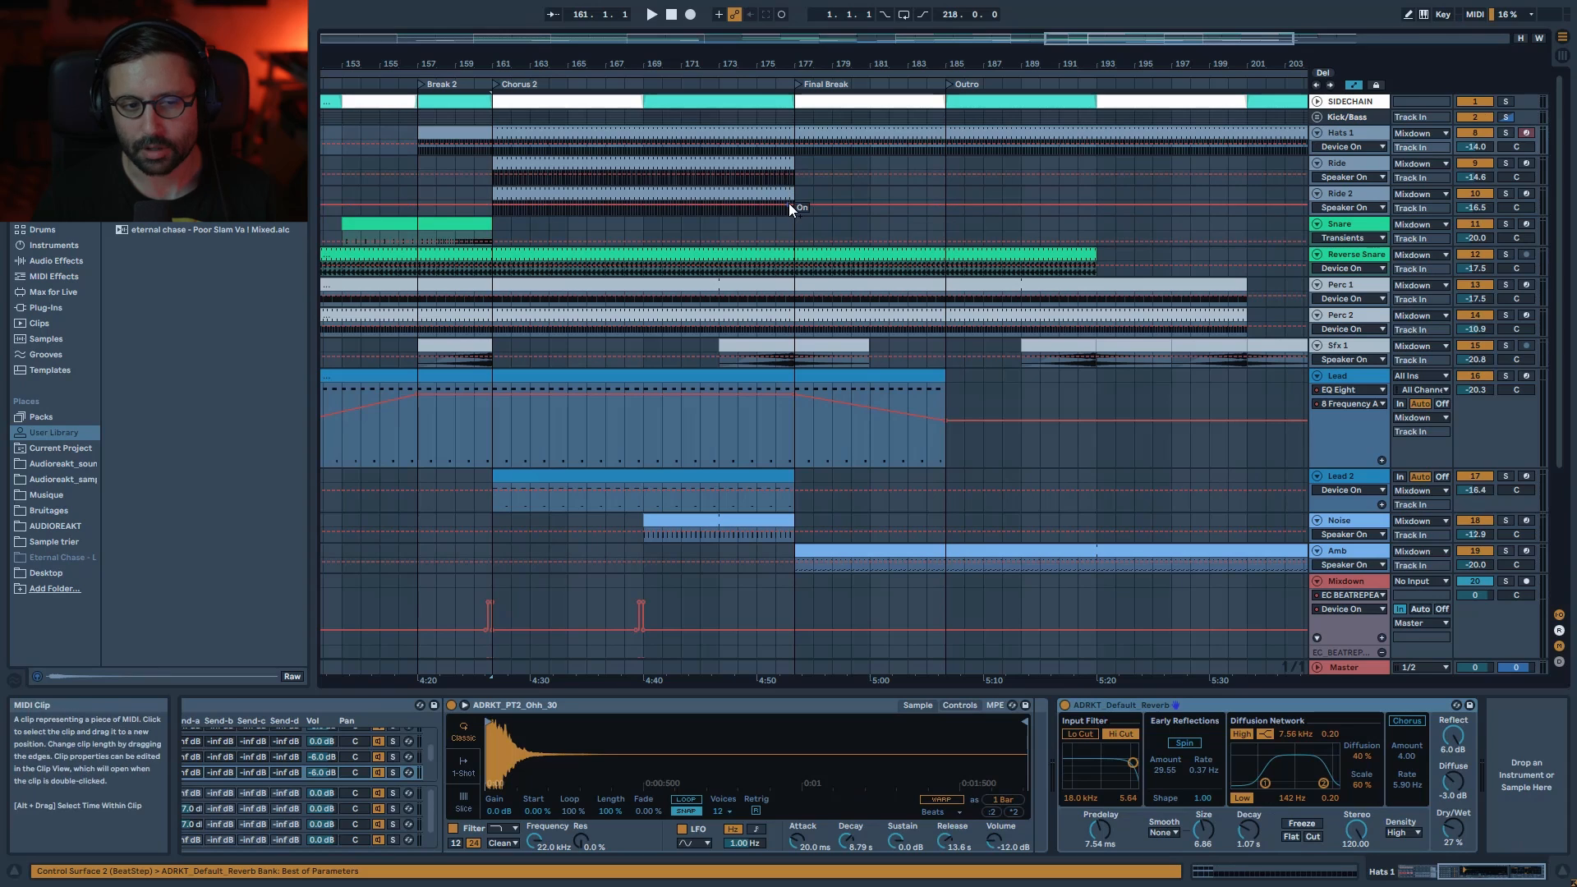
pyautogui.click(783, 477)
pyautogui.click(781, 520)
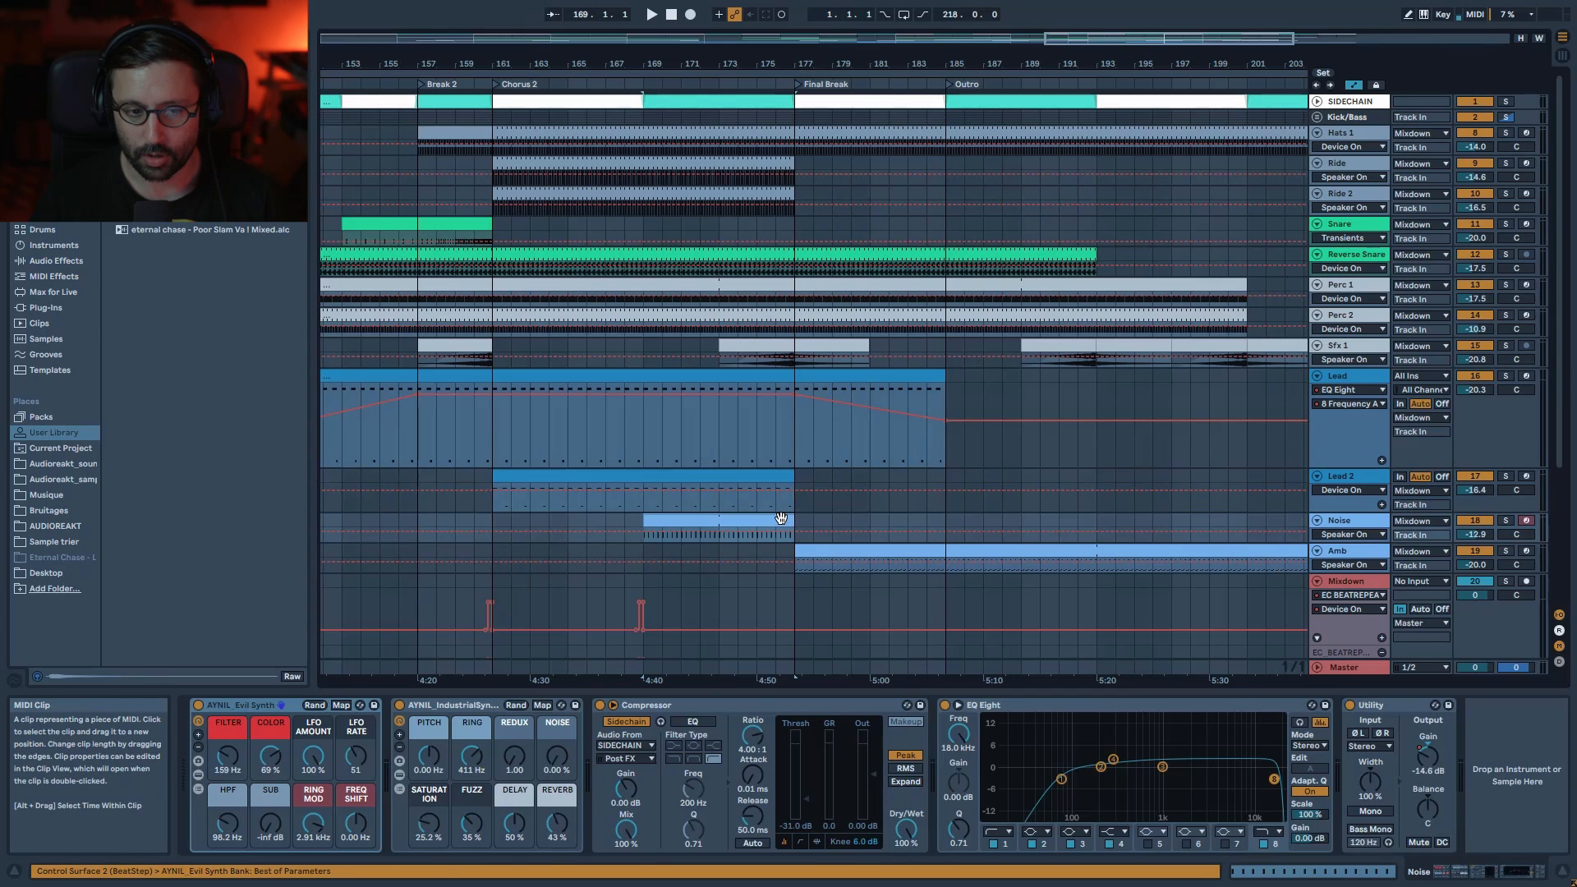
pyautogui.click(862, 398)
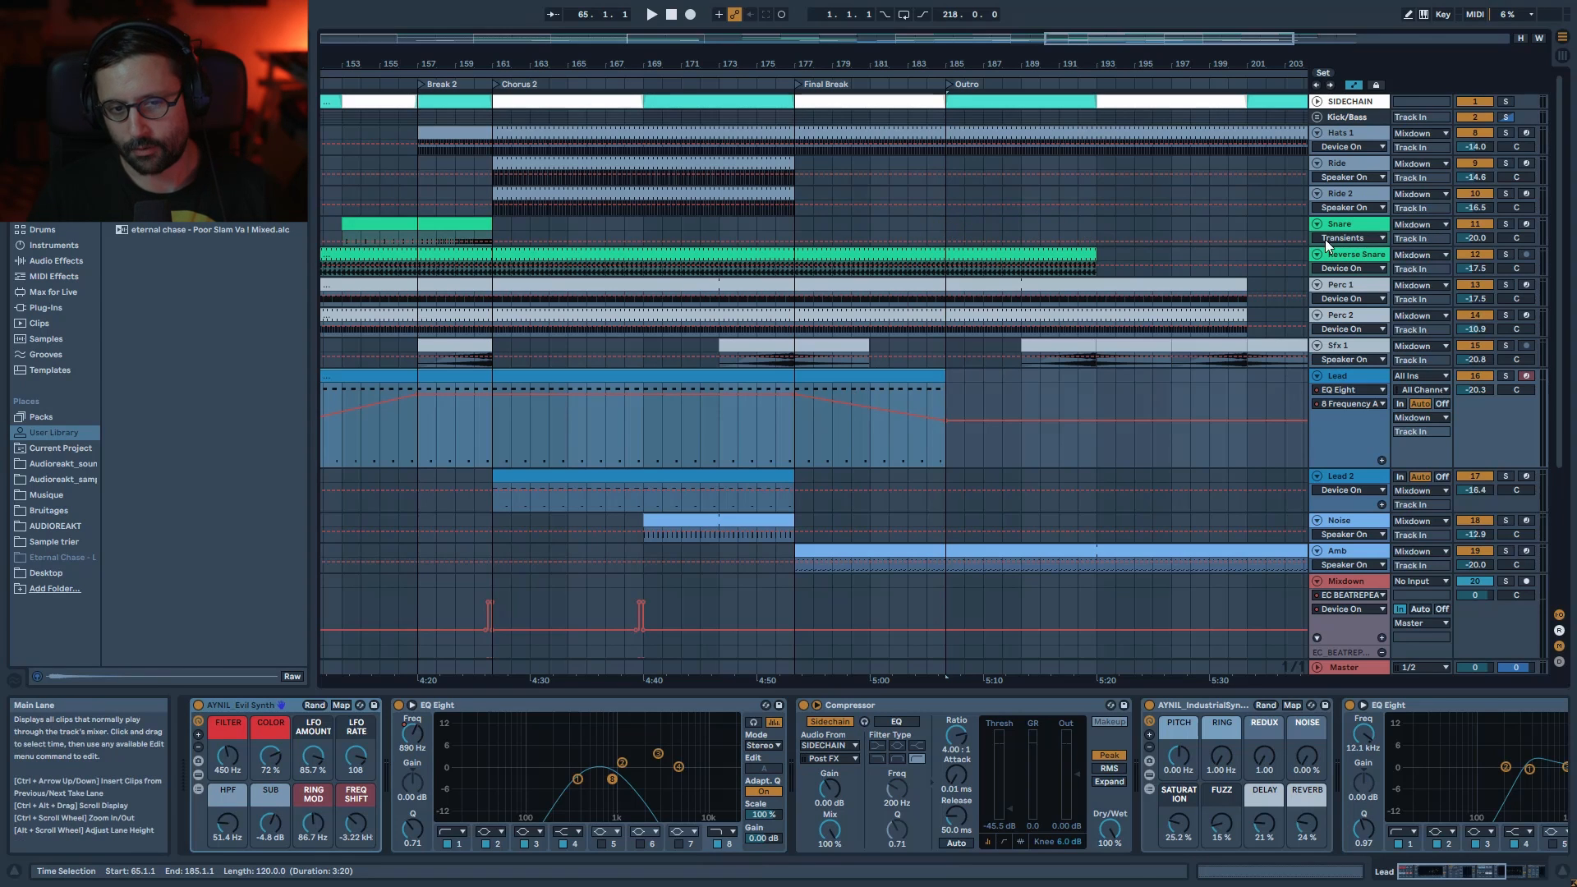
pyautogui.click(946, 220)
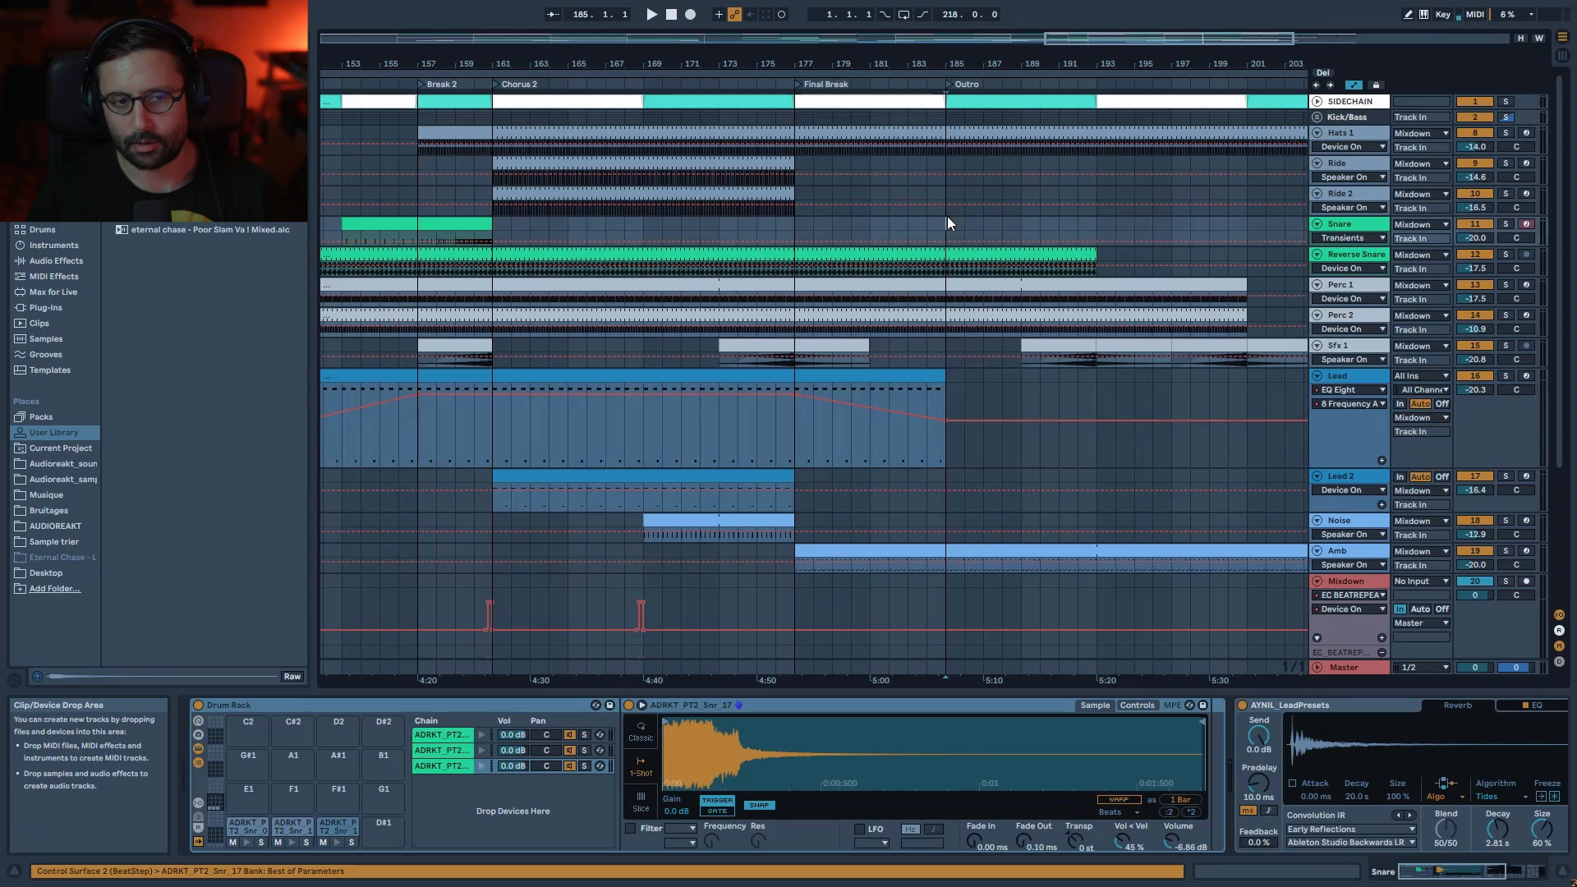
# - Play the Outro from bar 191 and from bar 200, then bring nearly the whole arrangement into view
pyautogui.moveTo(1096, 47); pyautogui.dragTo(1178, 67)
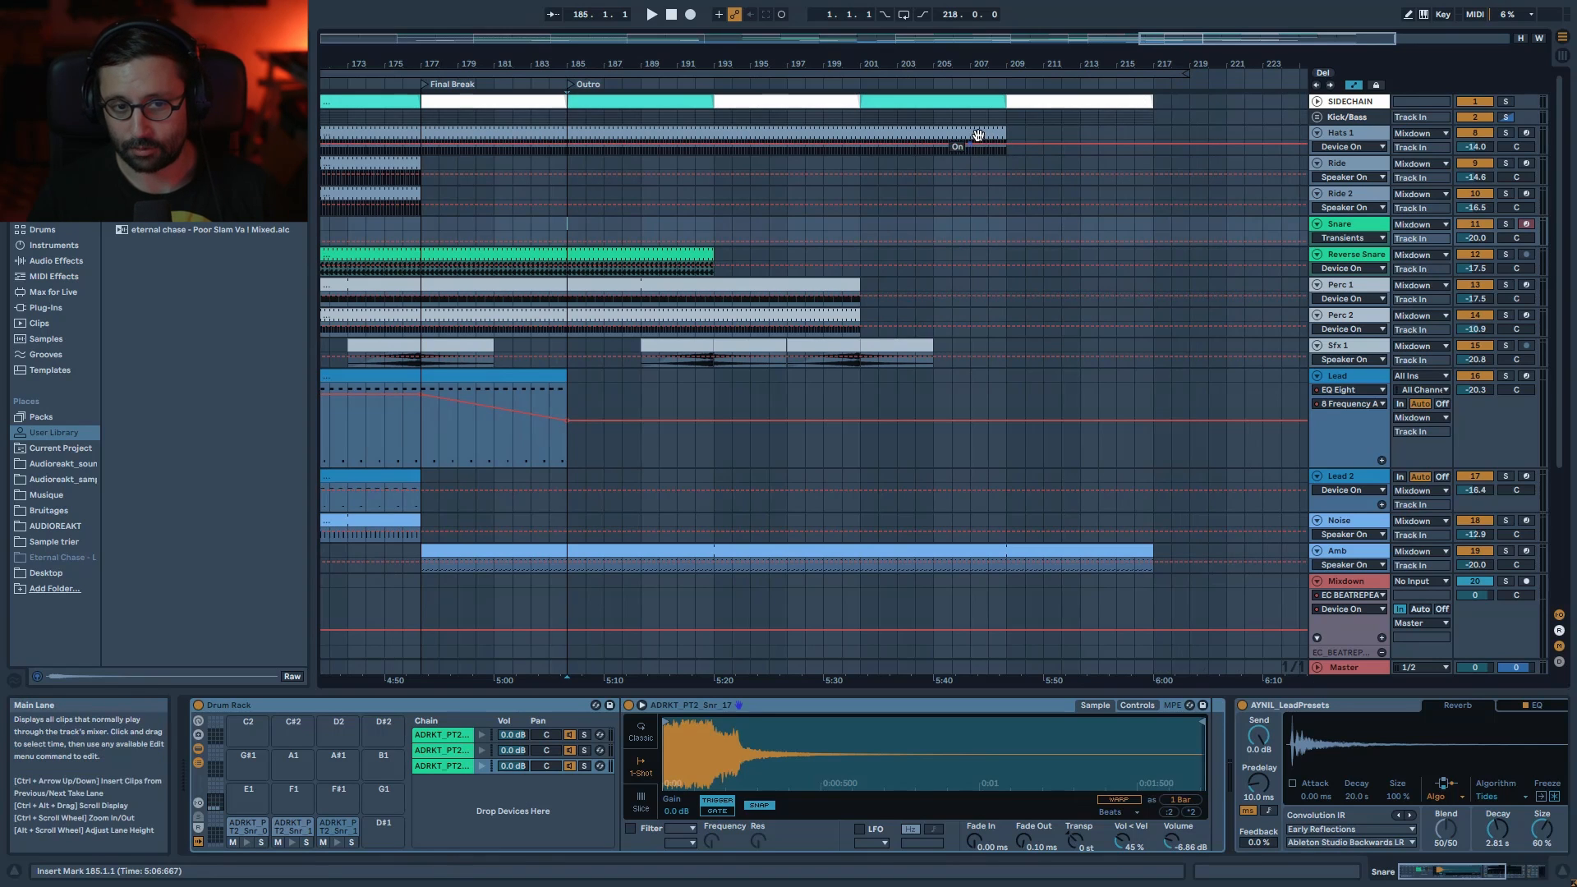
pyautogui.click(670, 224)
pyautogui.press('space')
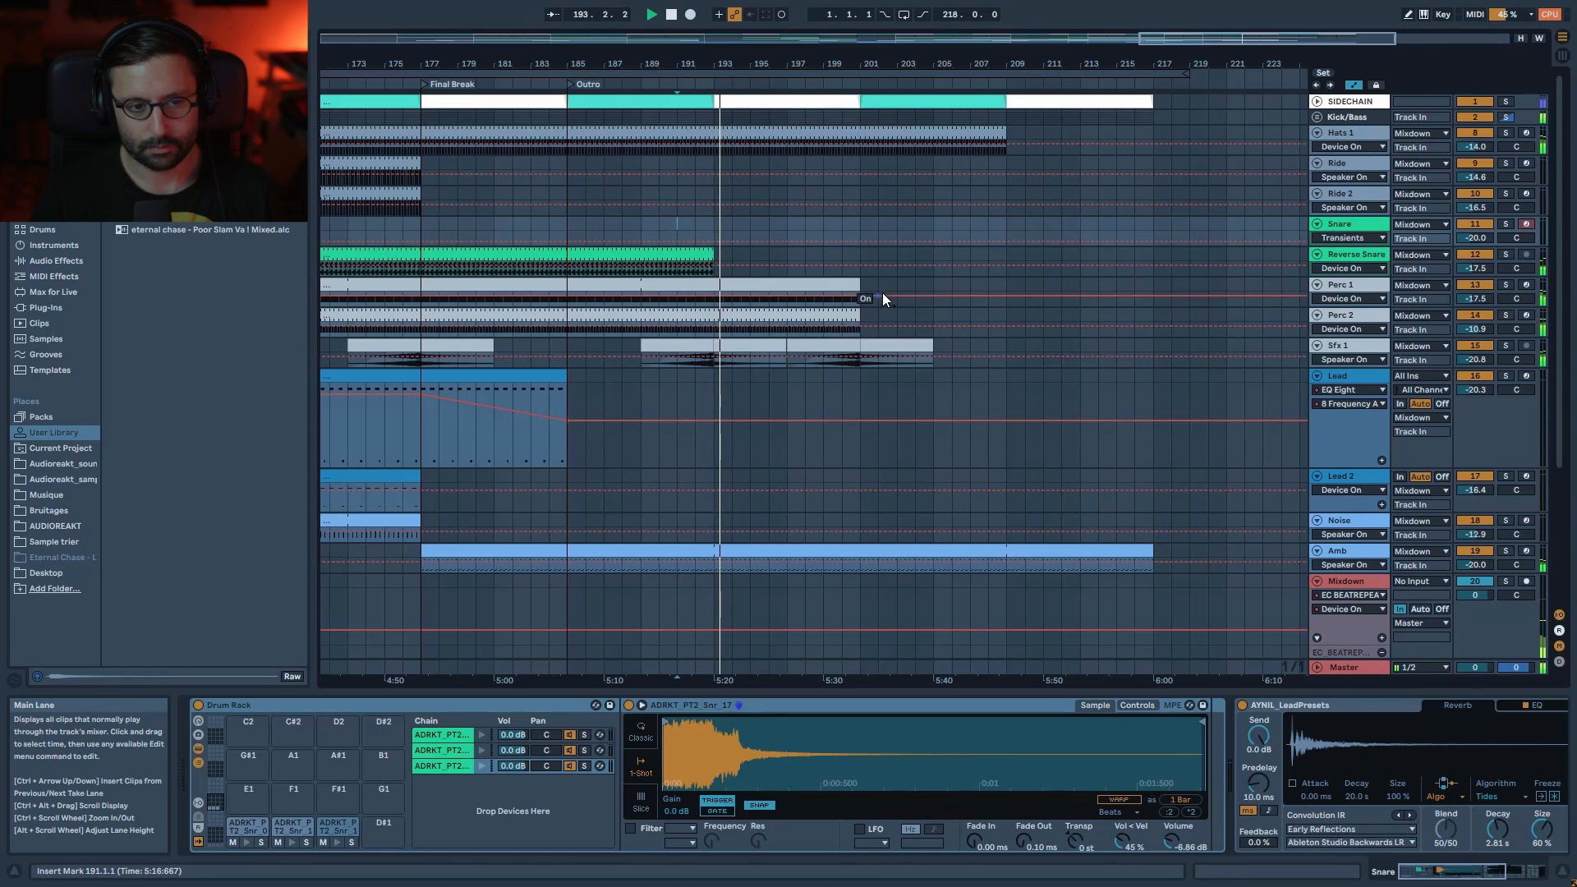
pyautogui.click(836, 256)
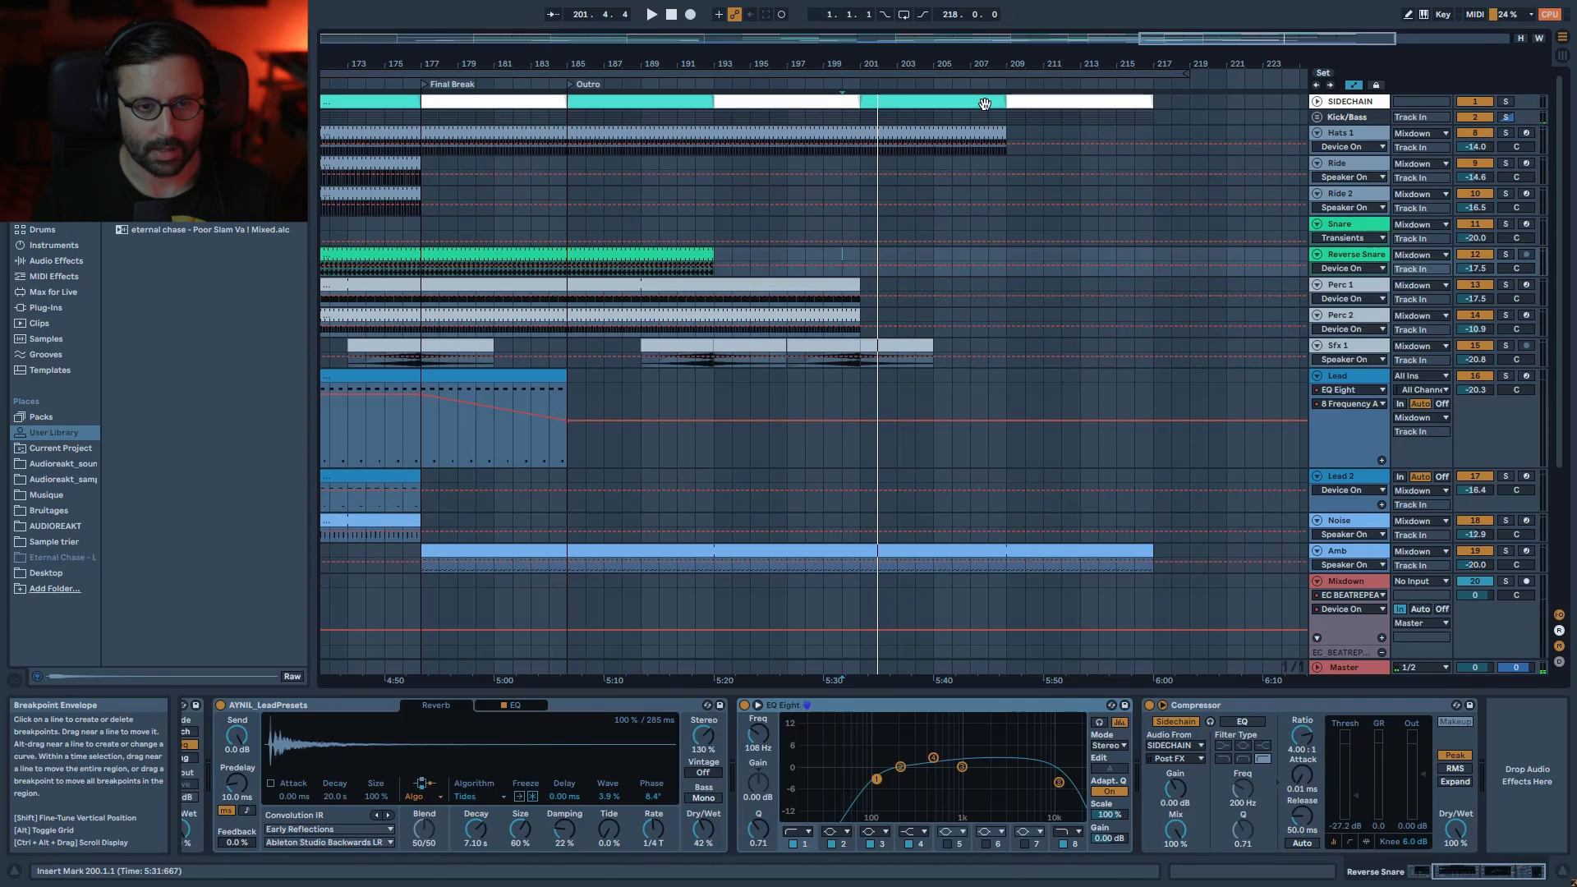
pyautogui.moveTo(985, 64); pyautogui.dragTo(1172, 19)
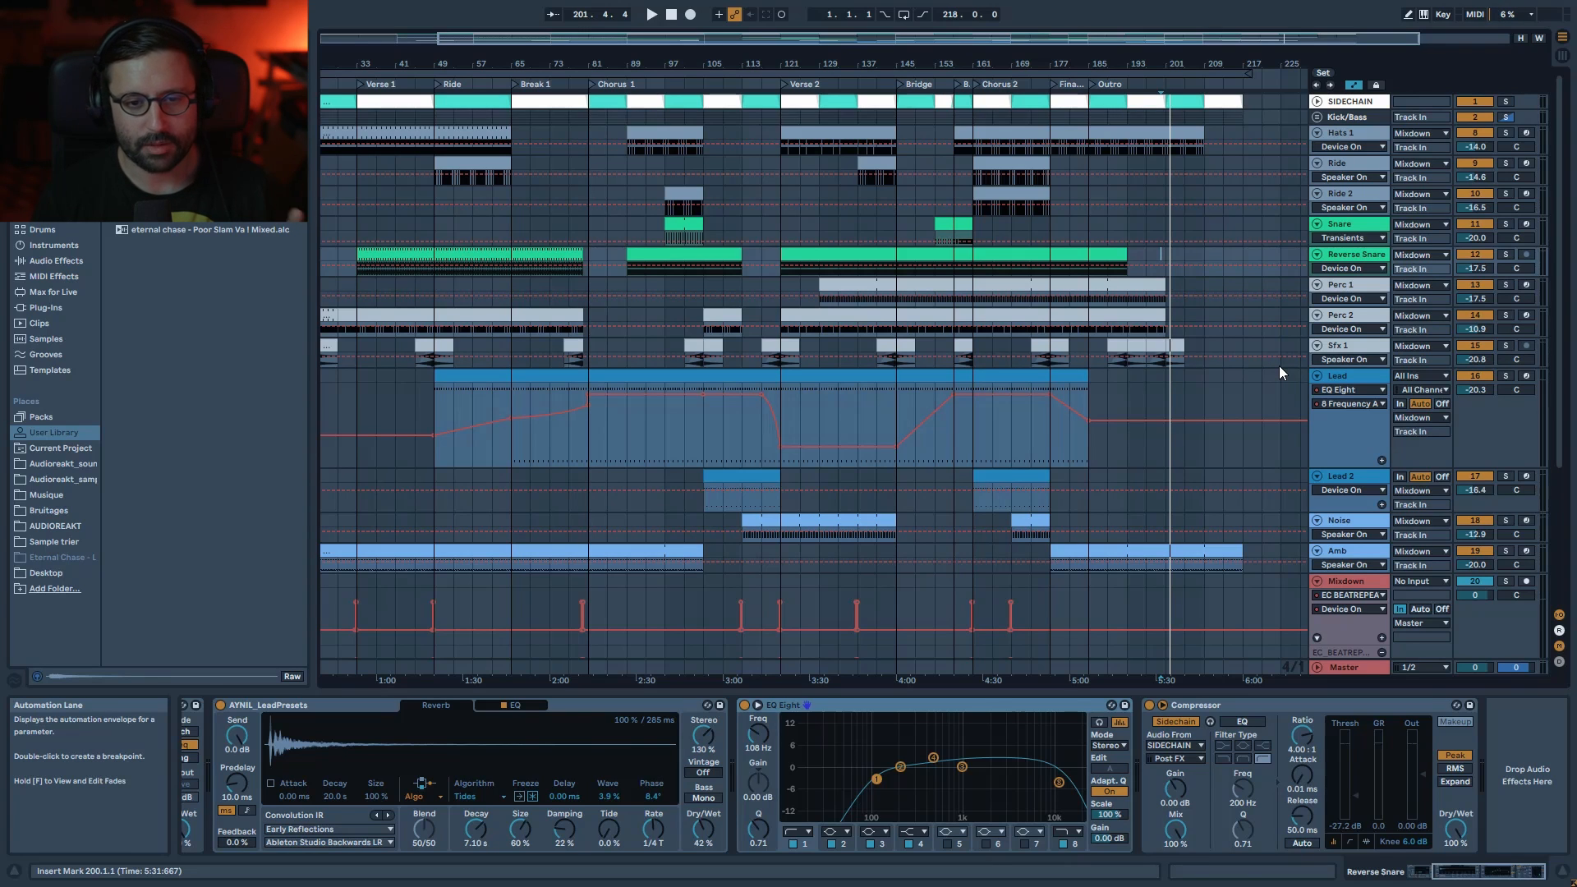
# - Show the EQ Eight frequency automation on the Lead 2 track and play it from bar 167 in Chorus 2
pyautogui.click(1352, 378)
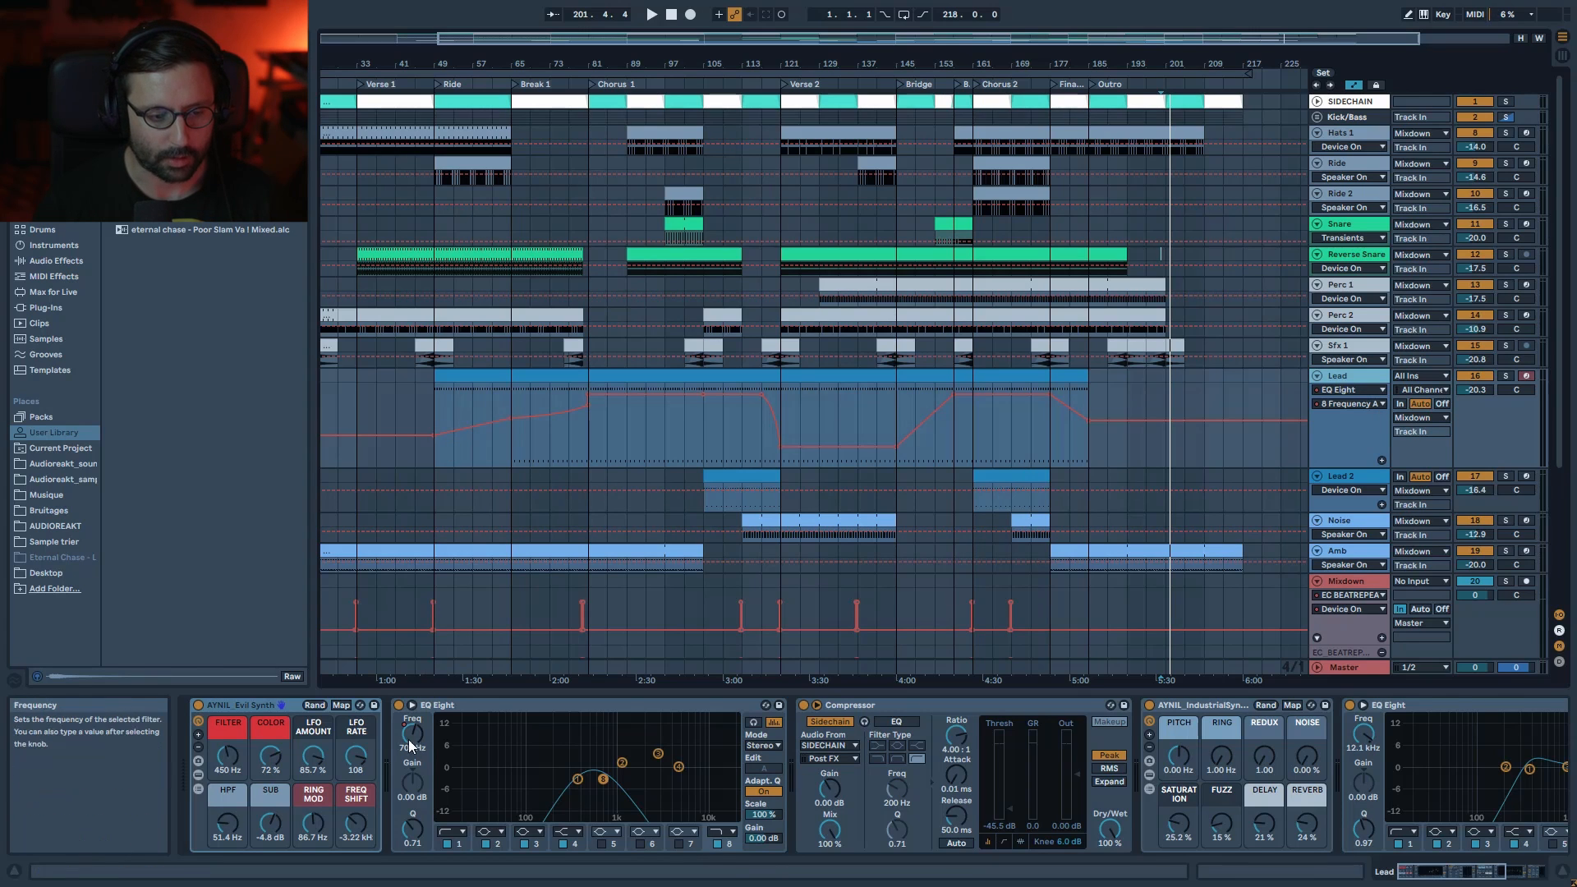
pyautogui.moveTo(411, 745); pyautogui.dragTo(411, 719)
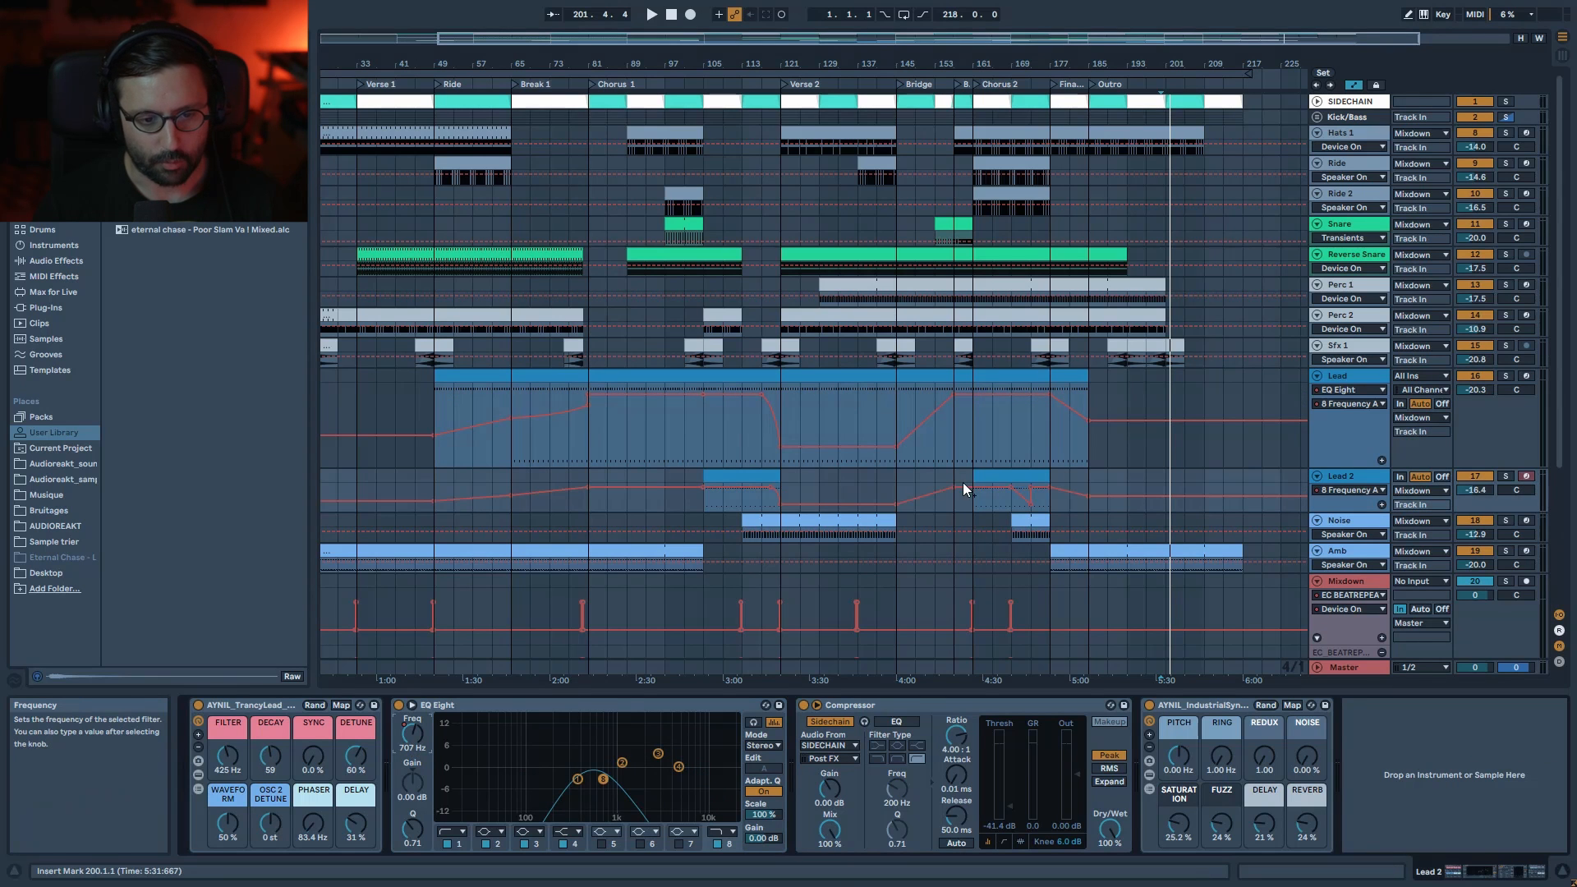
pyautogui.moveTo(928, 39); pyautogui.dragTo(1097, 92)
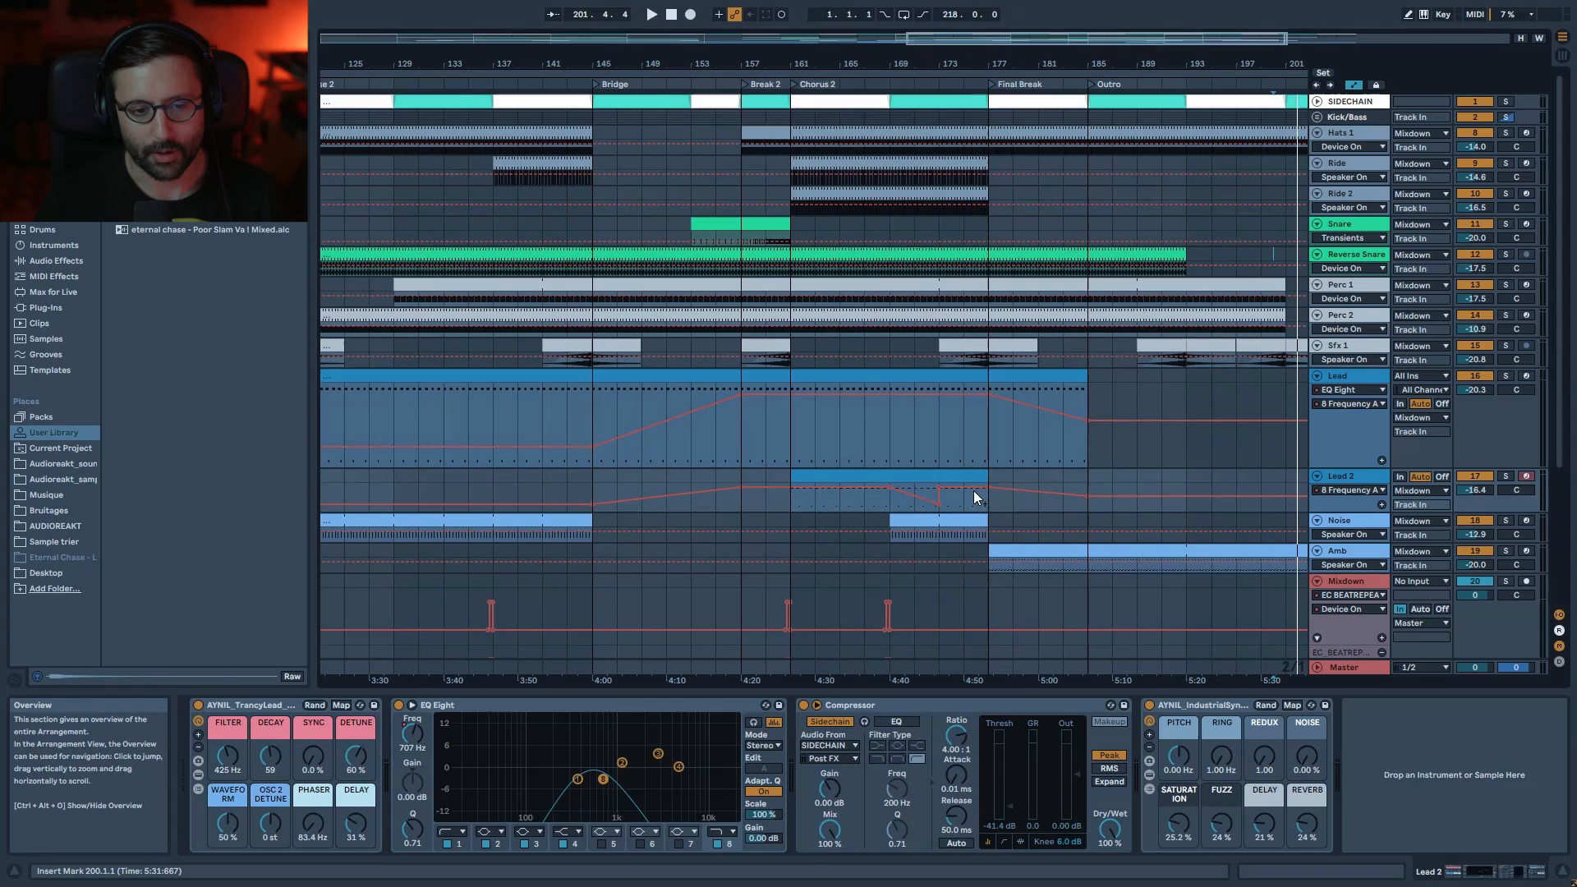
pyautogui.click(863, 508)
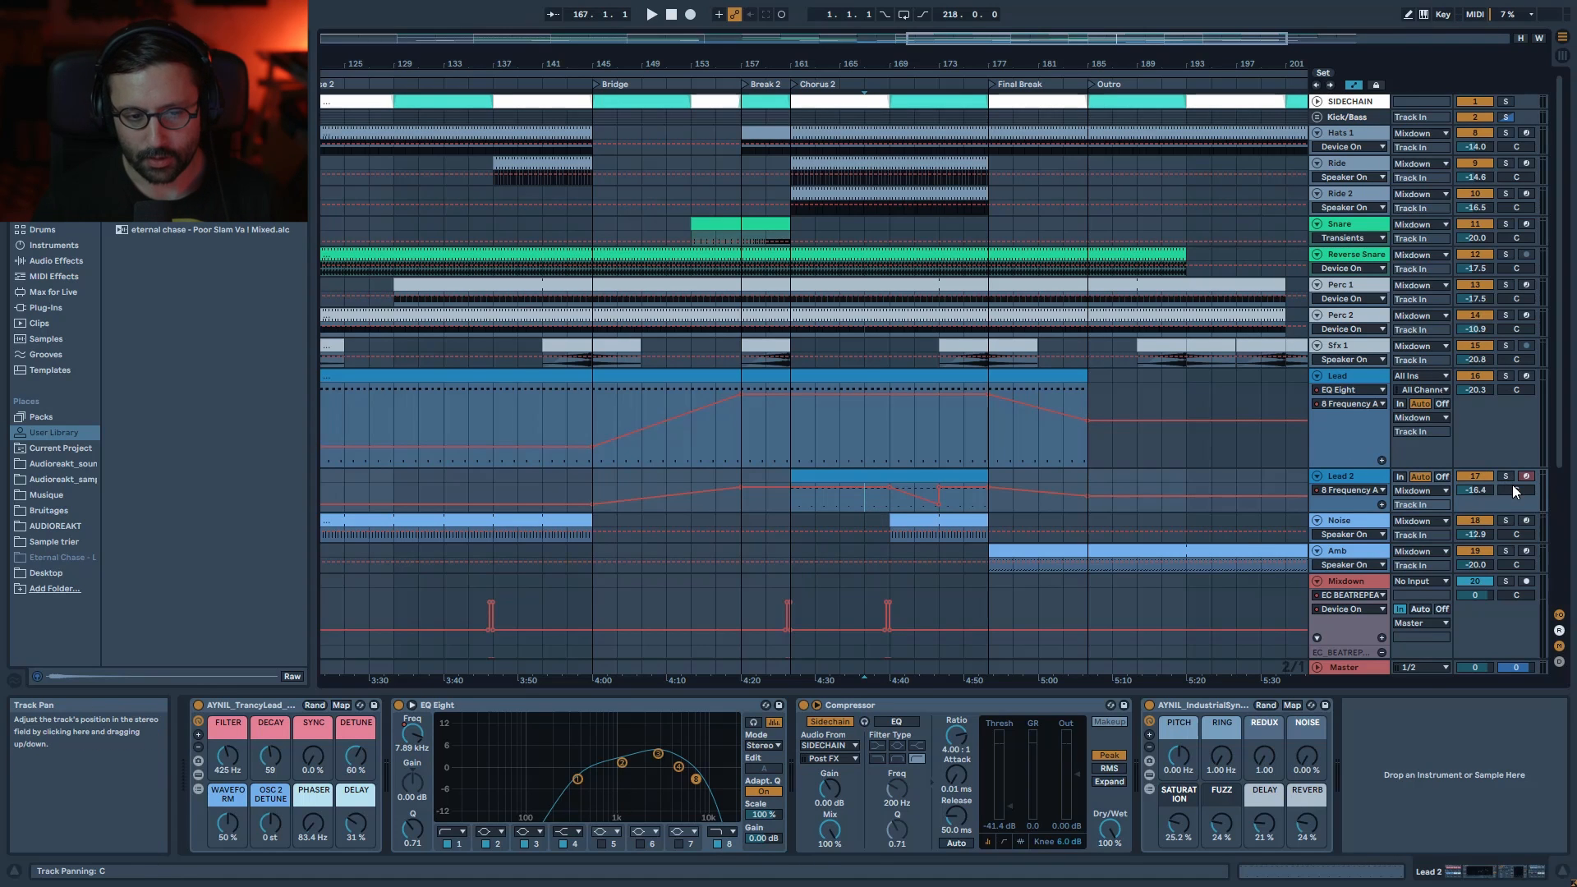
pyautogui.press('space')
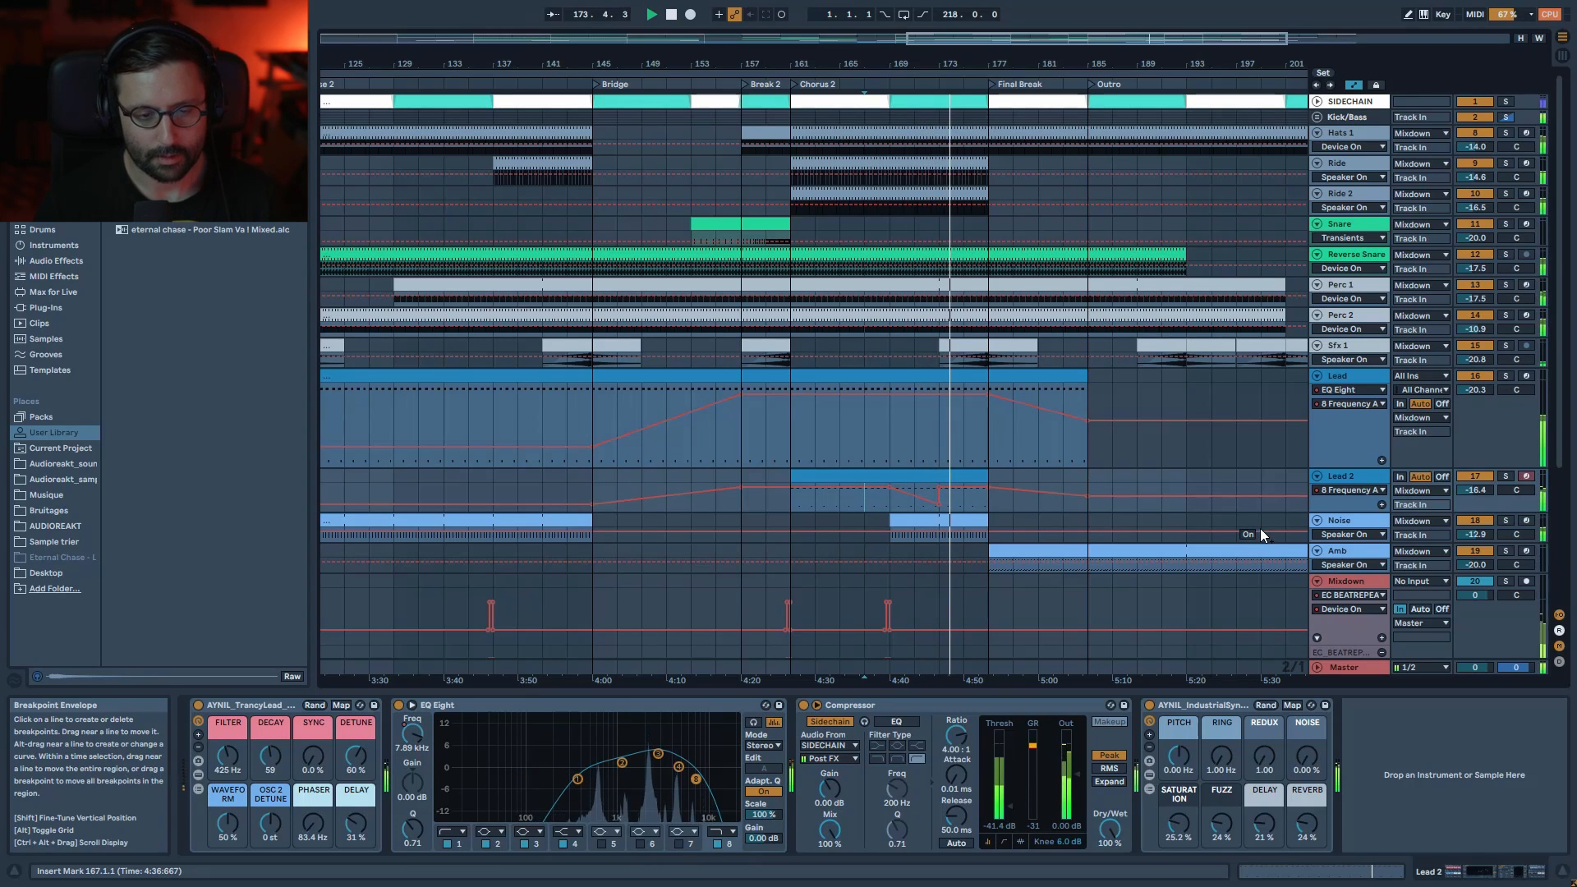
pyautogui.press('space')
# - Examine the Mixdown track's EC_BEATREPEAT automation around the Ride section and audition it from bar 40.4
pyautogui.moveTo(996, 49); pyautogui.dragTo(936, 16)
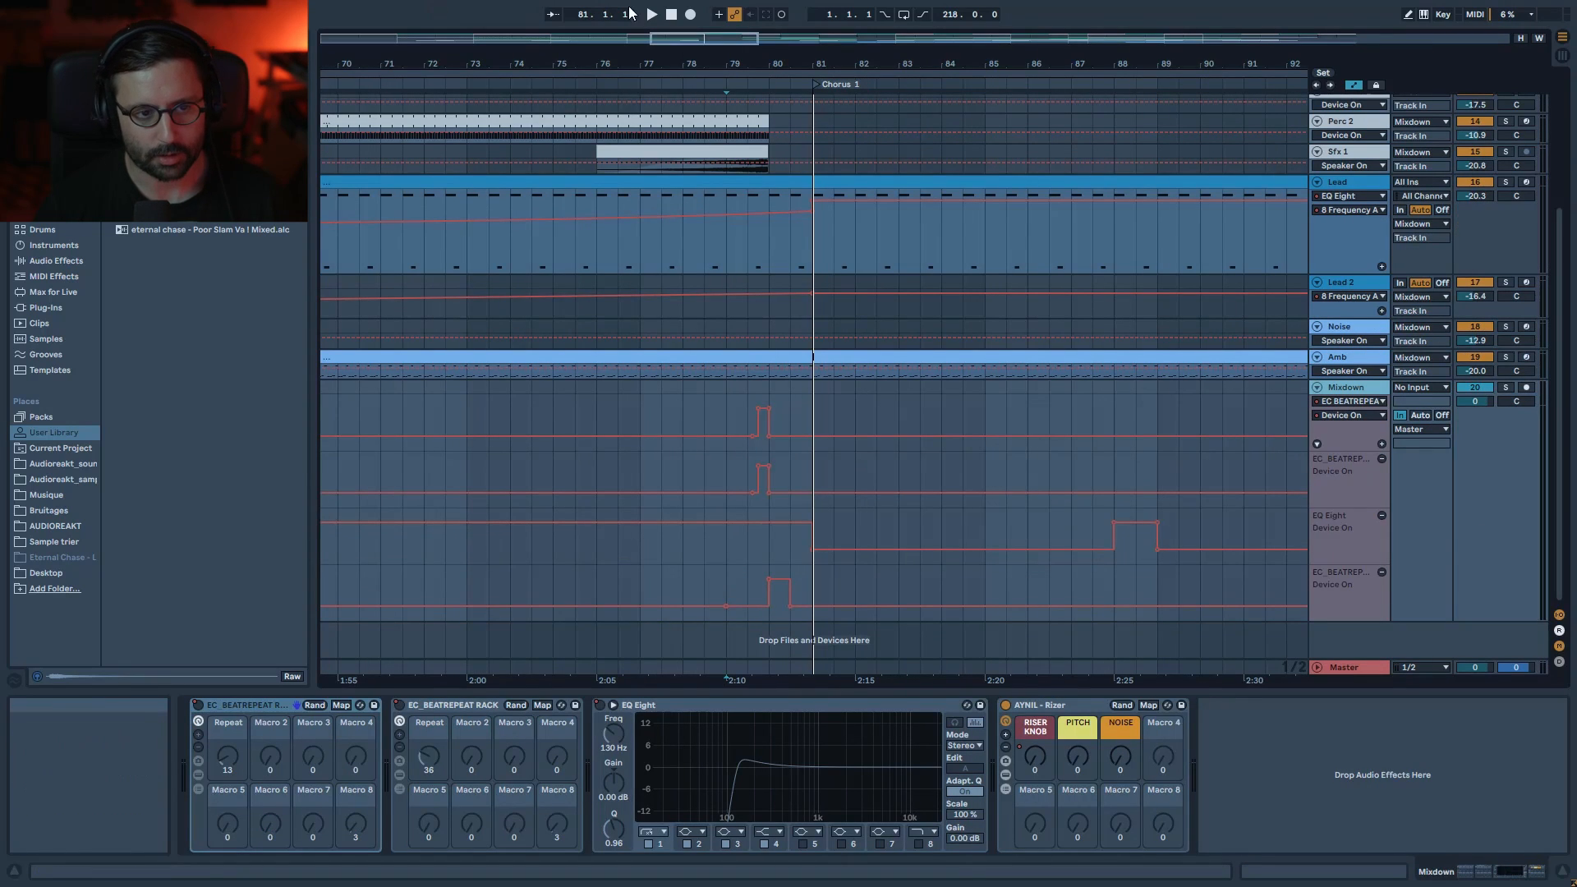
pyautogui.moveTo(716, 37); pyautogui.dragTo(524, 36)
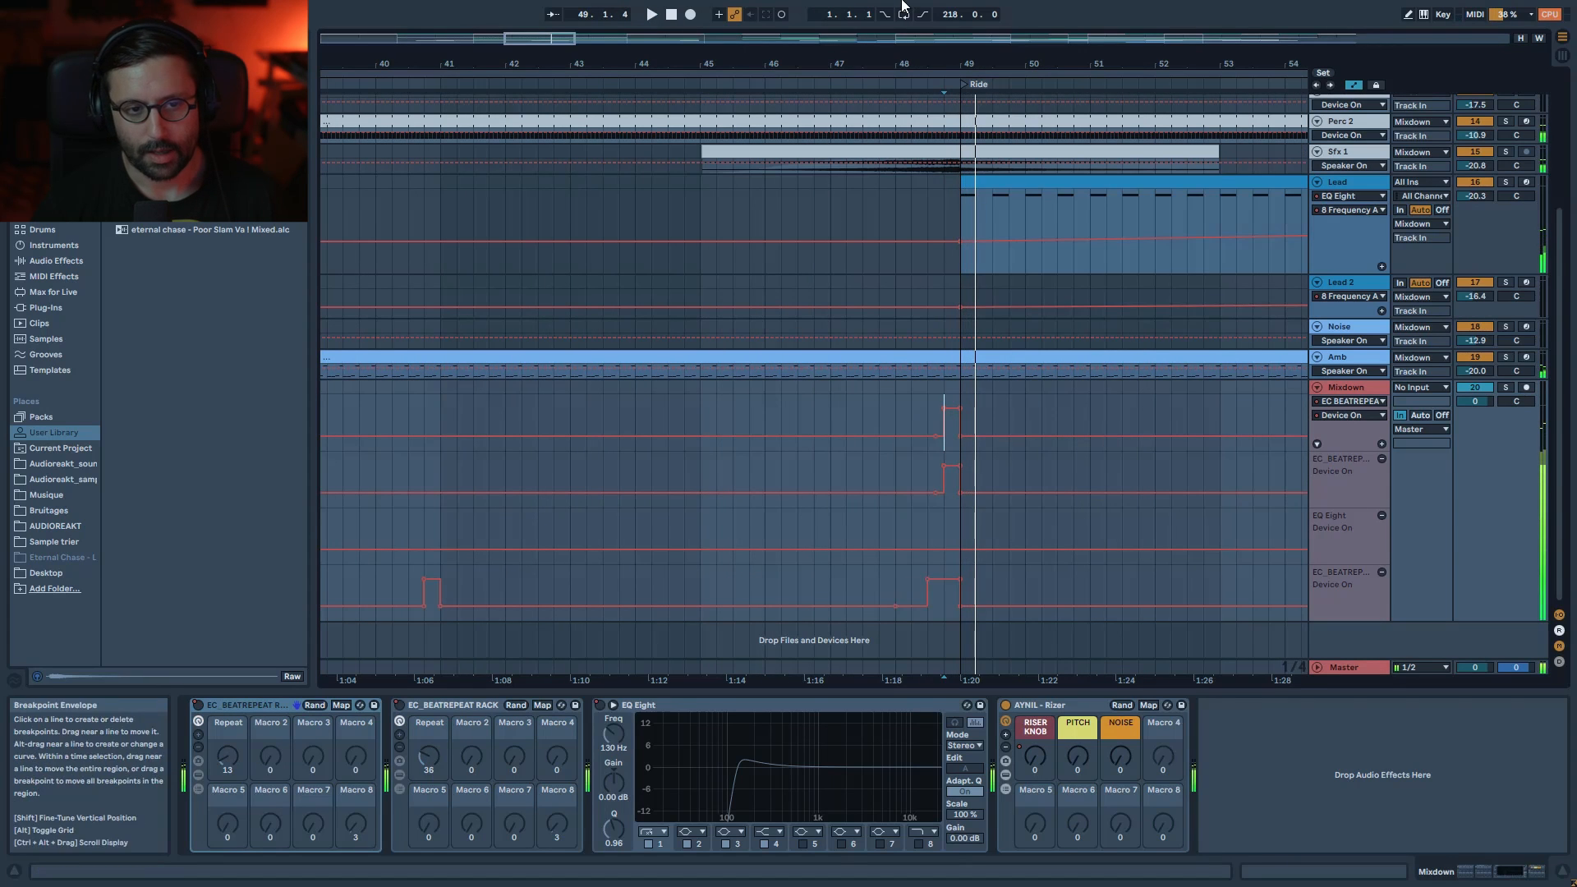
pyautogui.moveTo(528, 37); pyautogui.dragTo(512, 39)
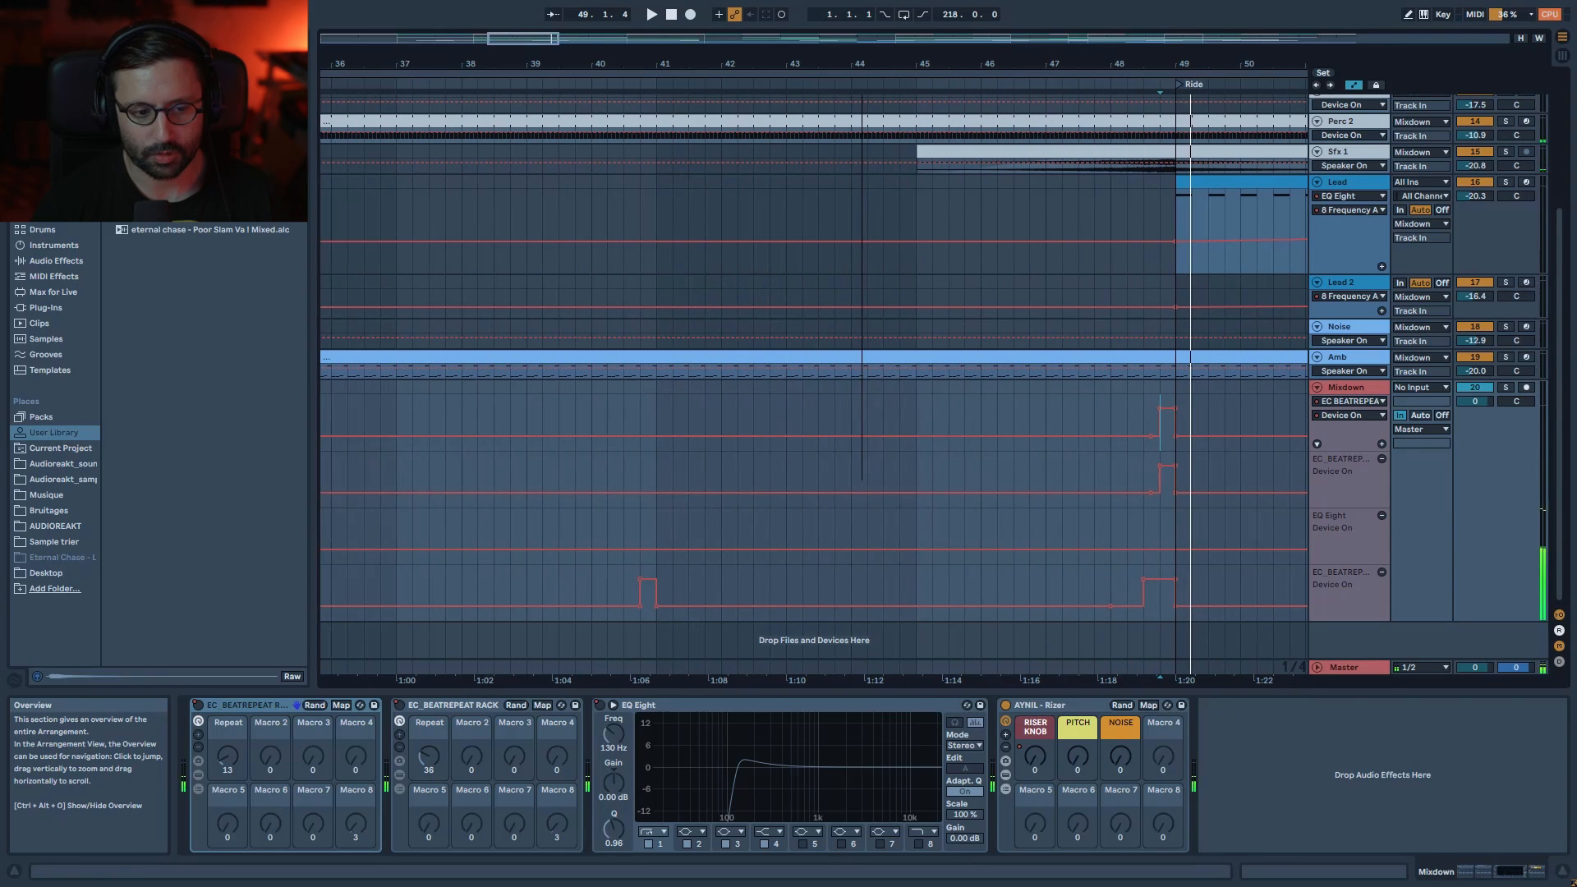
pyautogui.click(647, 413)
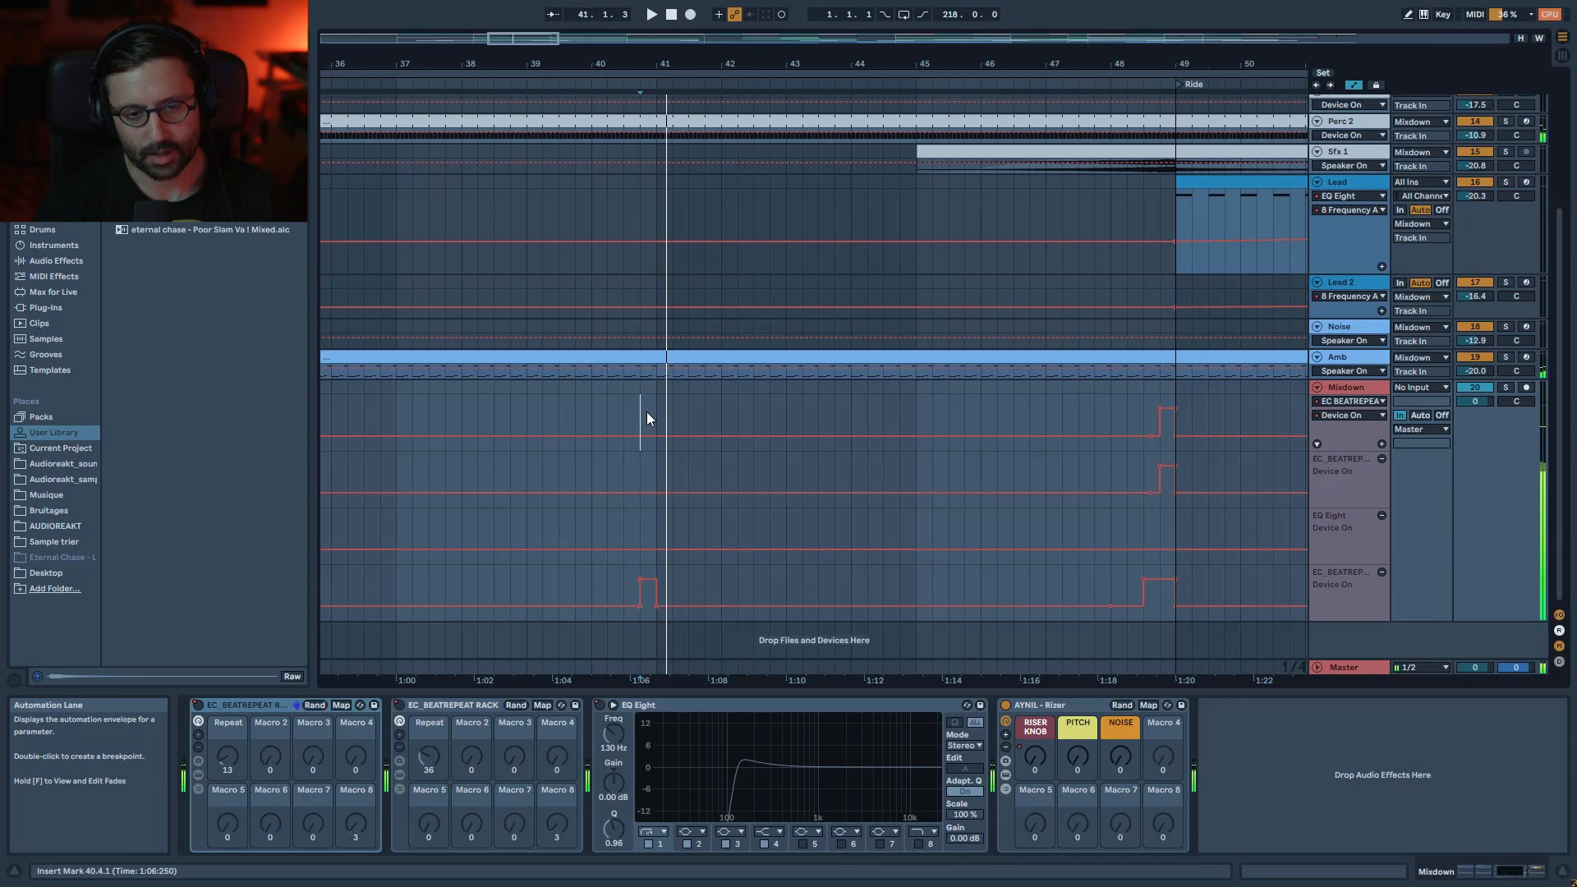
pyautogui.moveTo(648, 38); pyautogui.dragTo(603, 16)
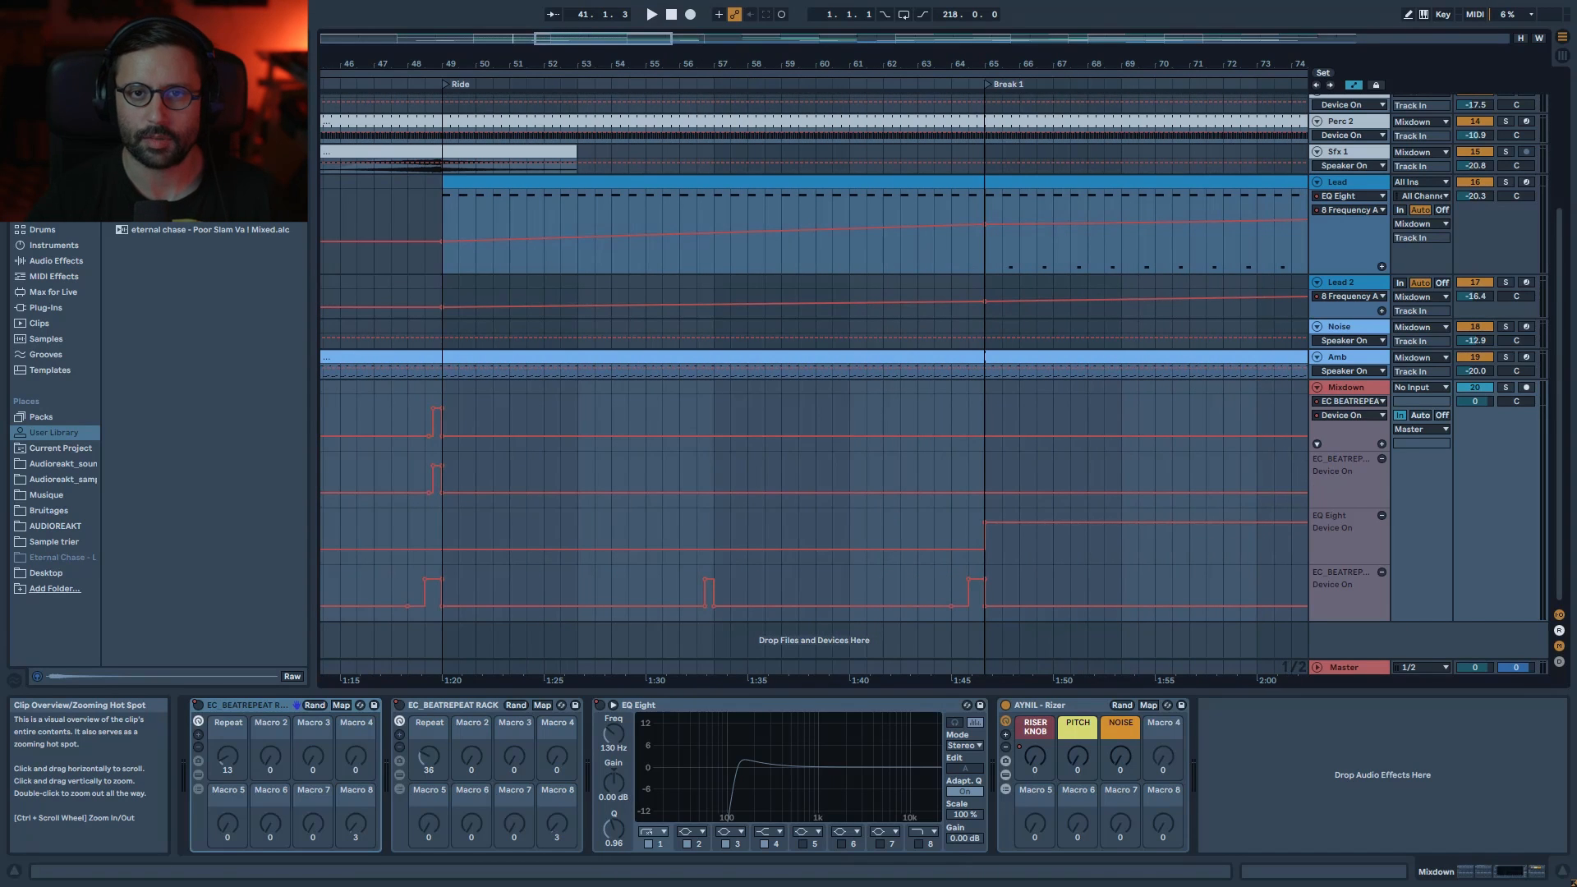
pyautogui.moveTo(604, 17); pyautogui.dragTo(586, 0)
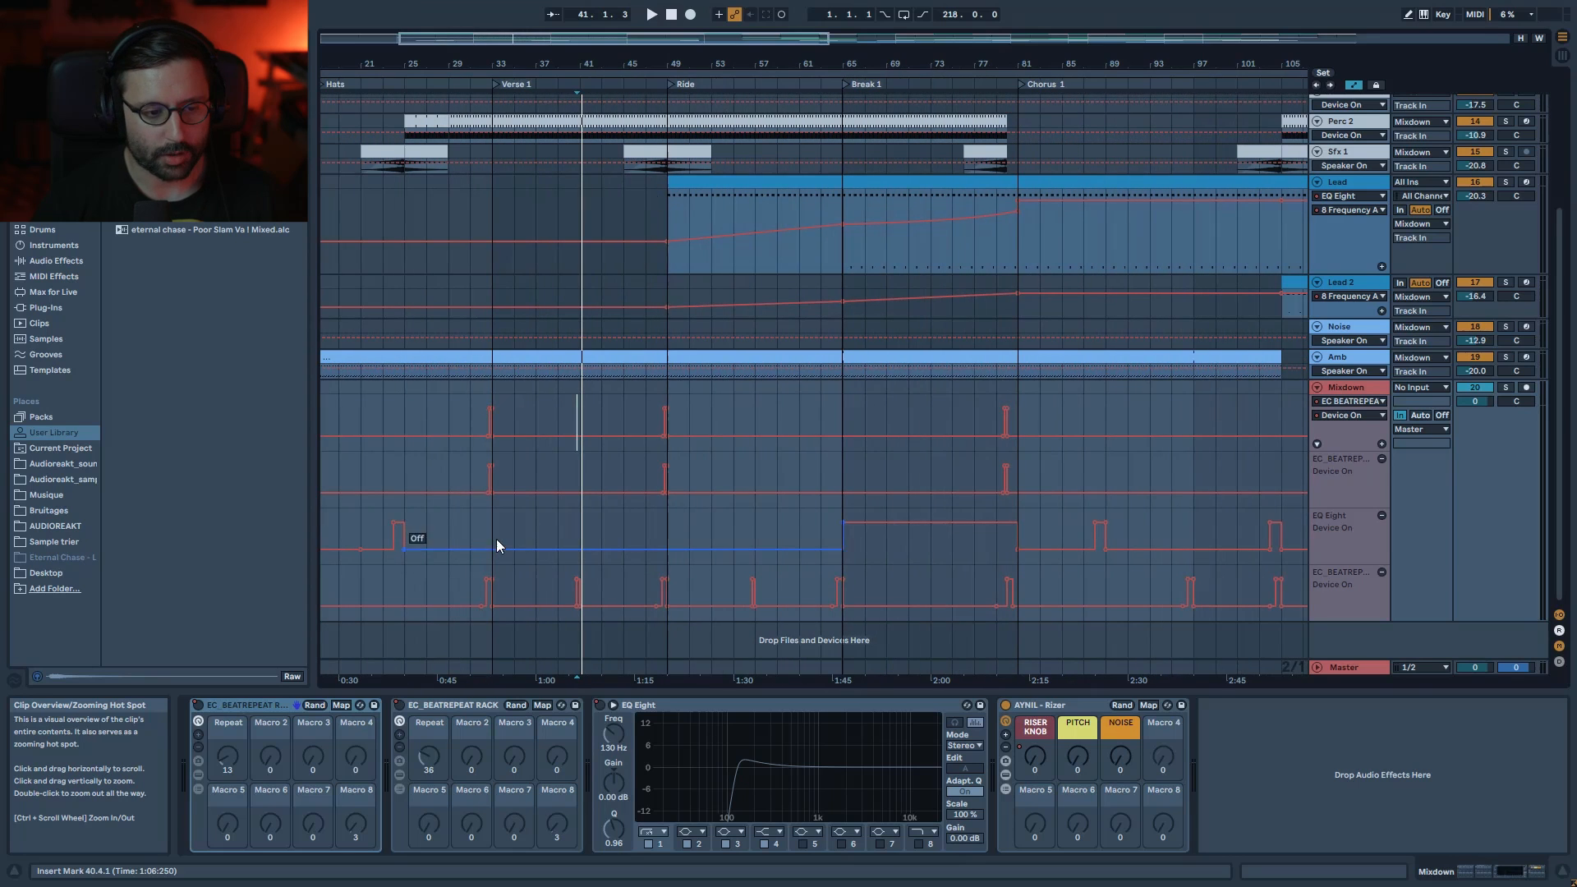
# - Select the Mixdown track's EQ Eight and play its on/off automation from bar 23
pyautogui.click(669, 705)
pyautogui.click(382, 524)
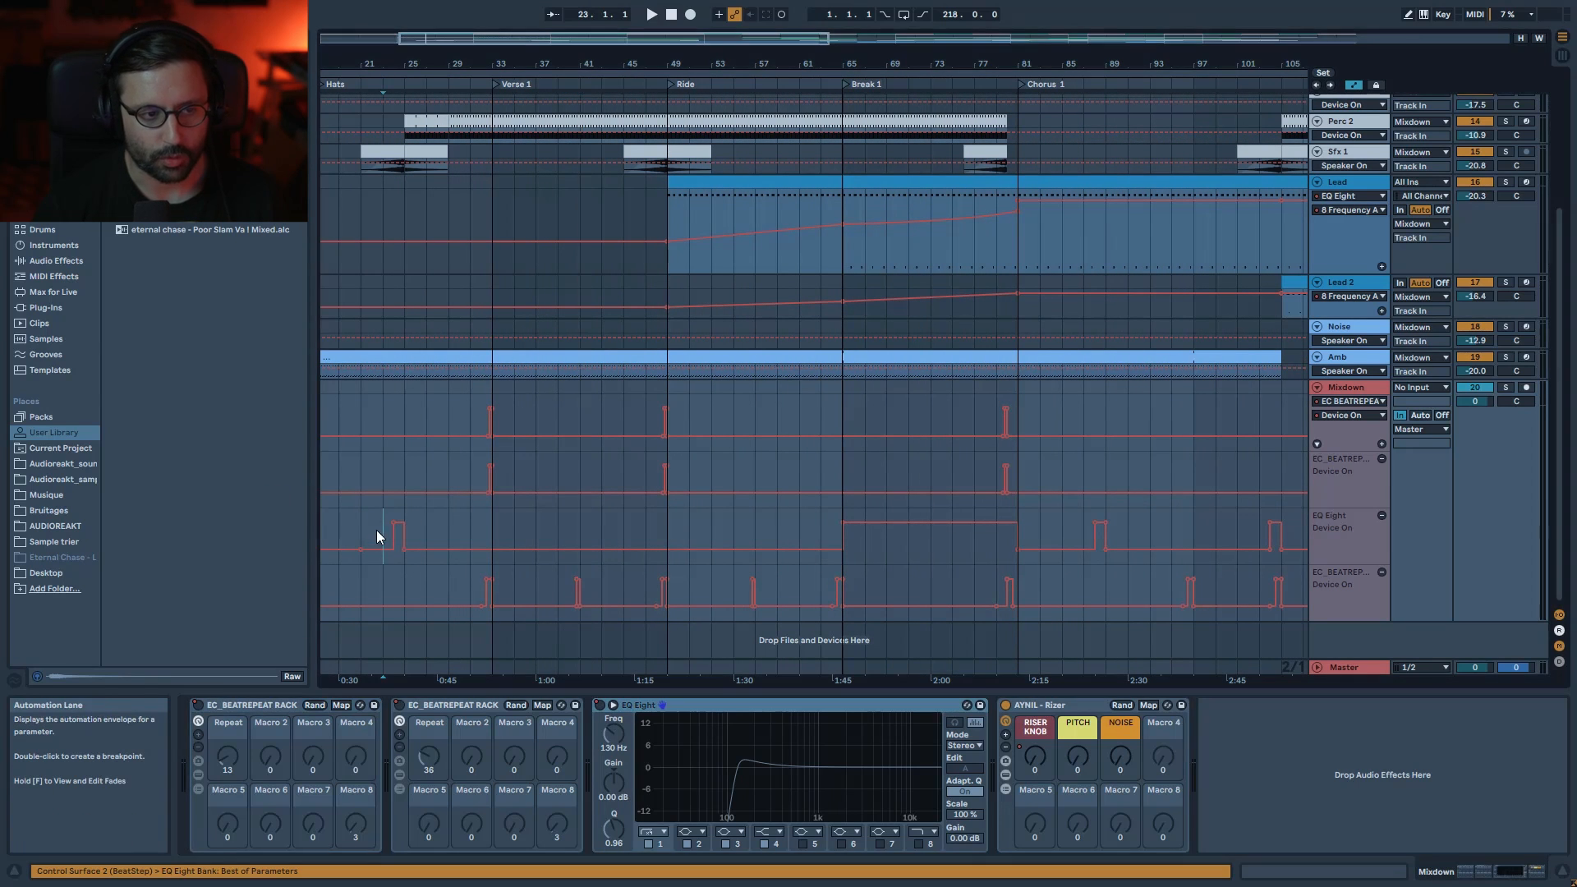
pyautogui.press('space')
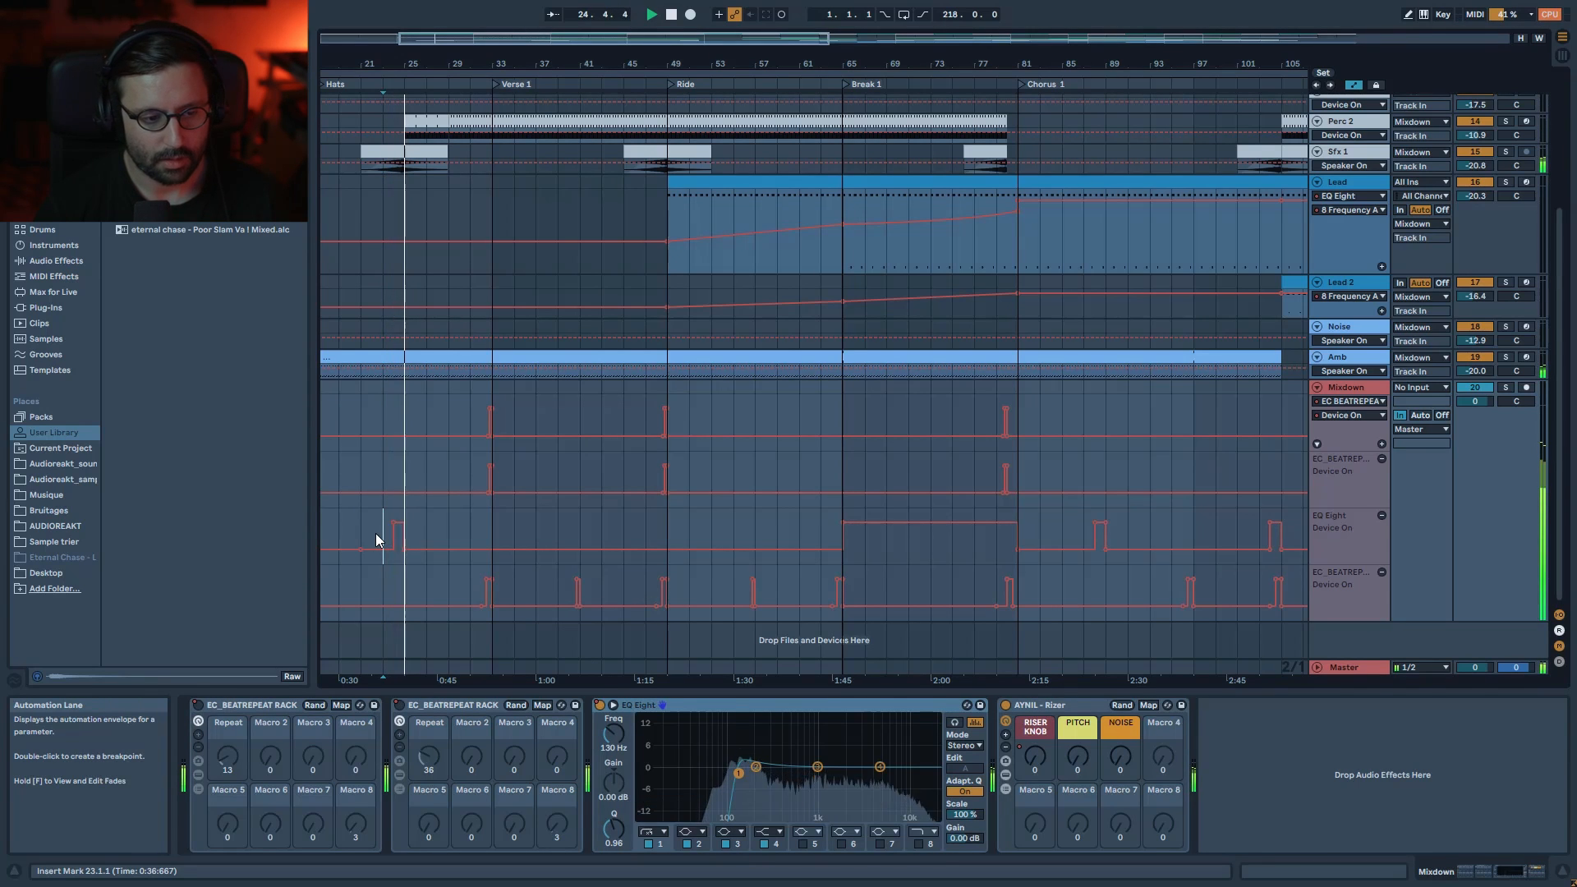
pyautogui.press('space')
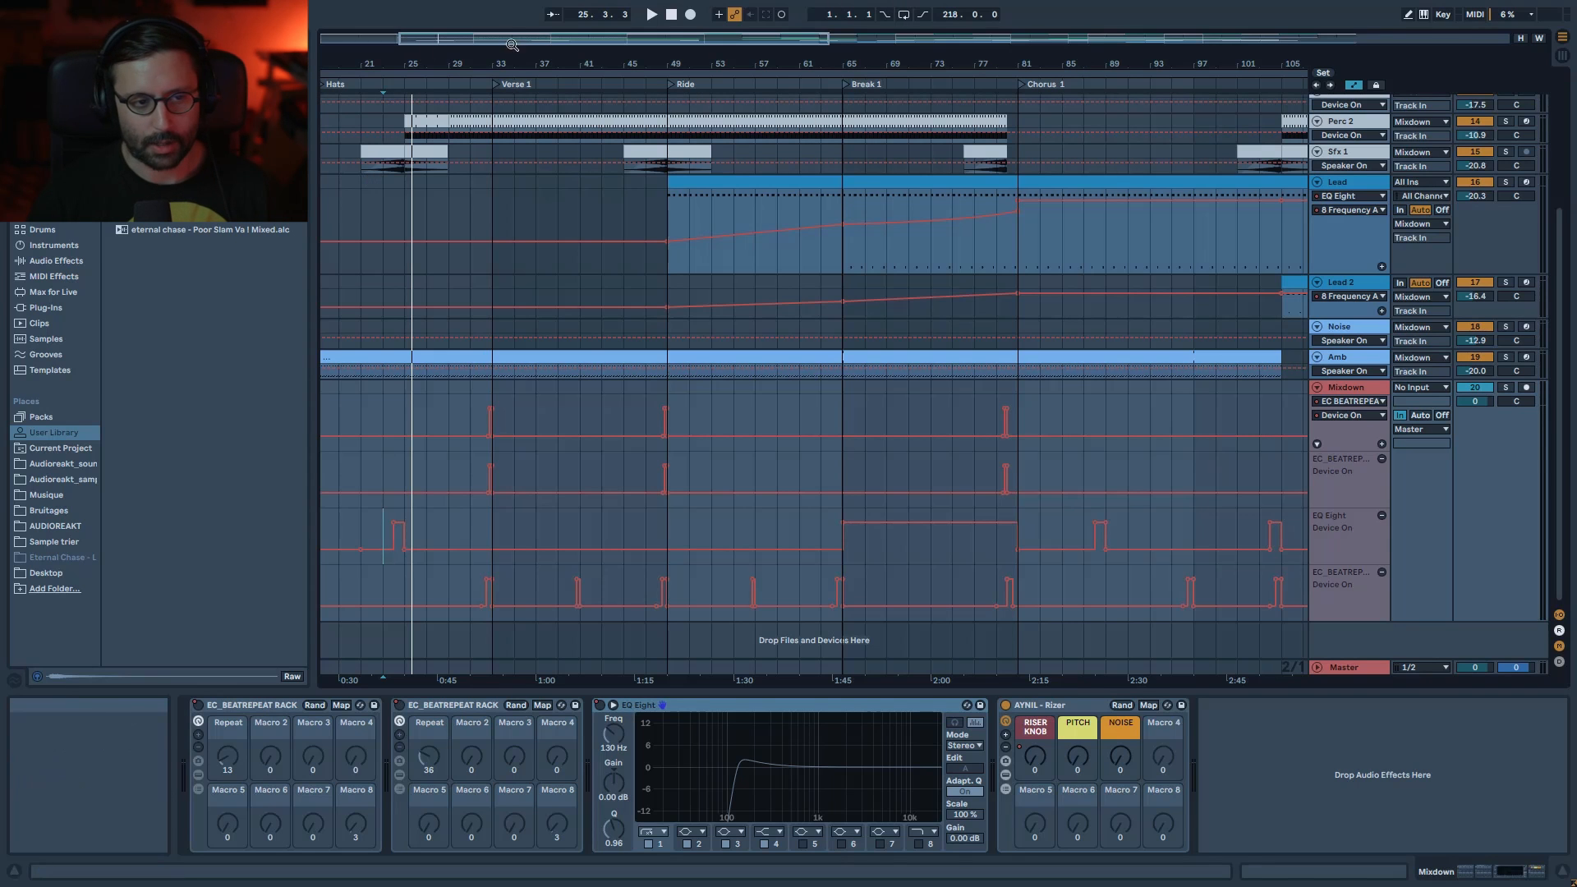
# - Show the RISER KNOB automation on the Mixdown track, examine it around Break 1, and display the full arrangement
pyautogui.moveTo(673, 39); pyautogui.dragTo(1019, 14)
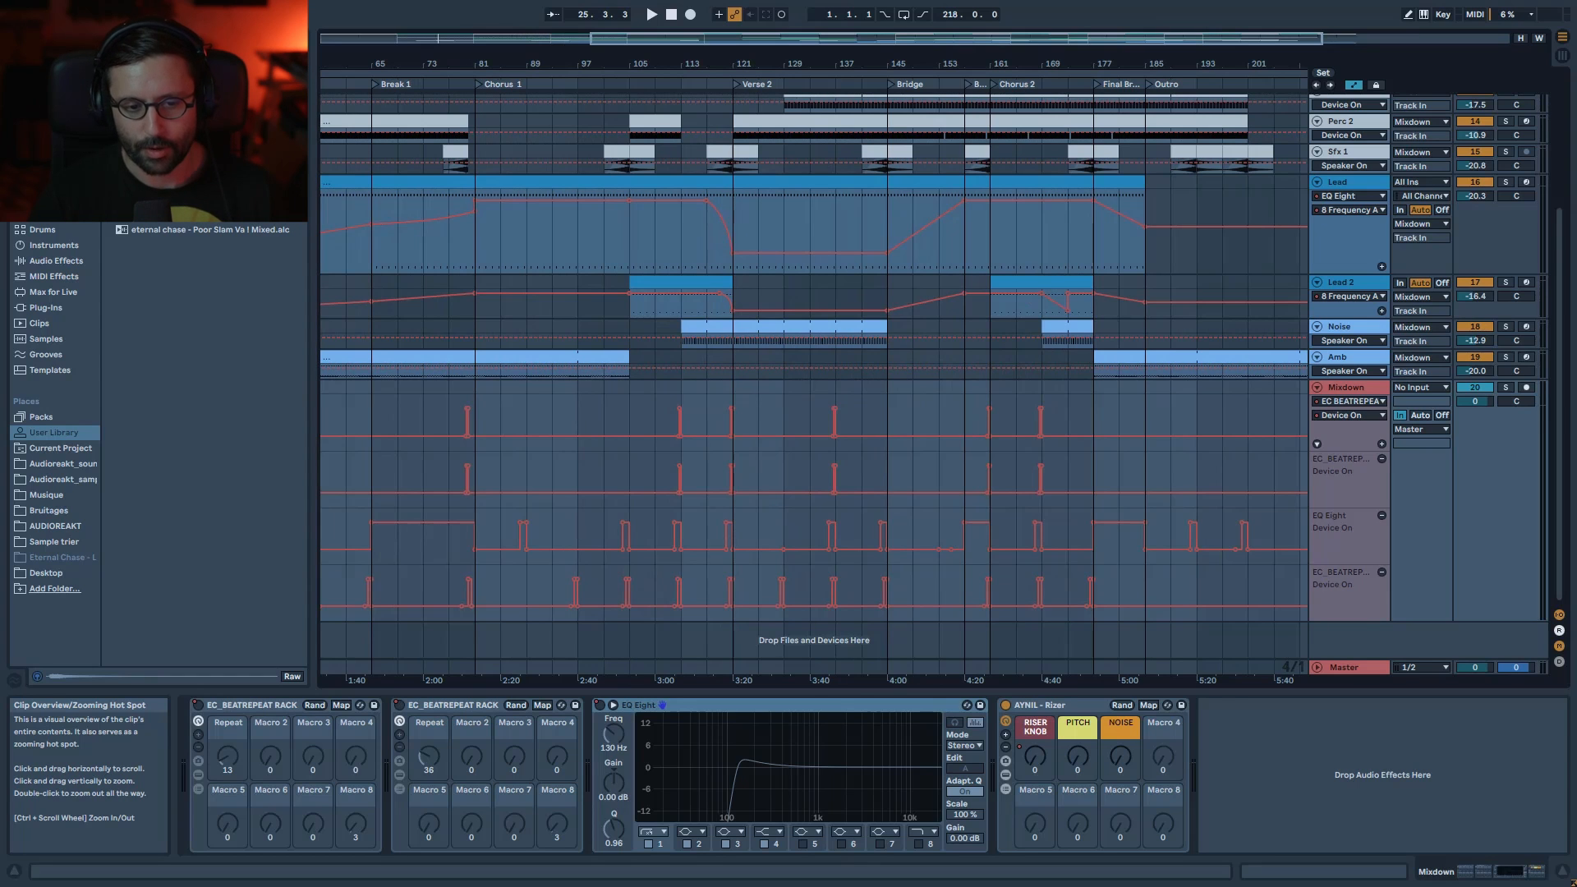
pyautogui.click(1035, 756)
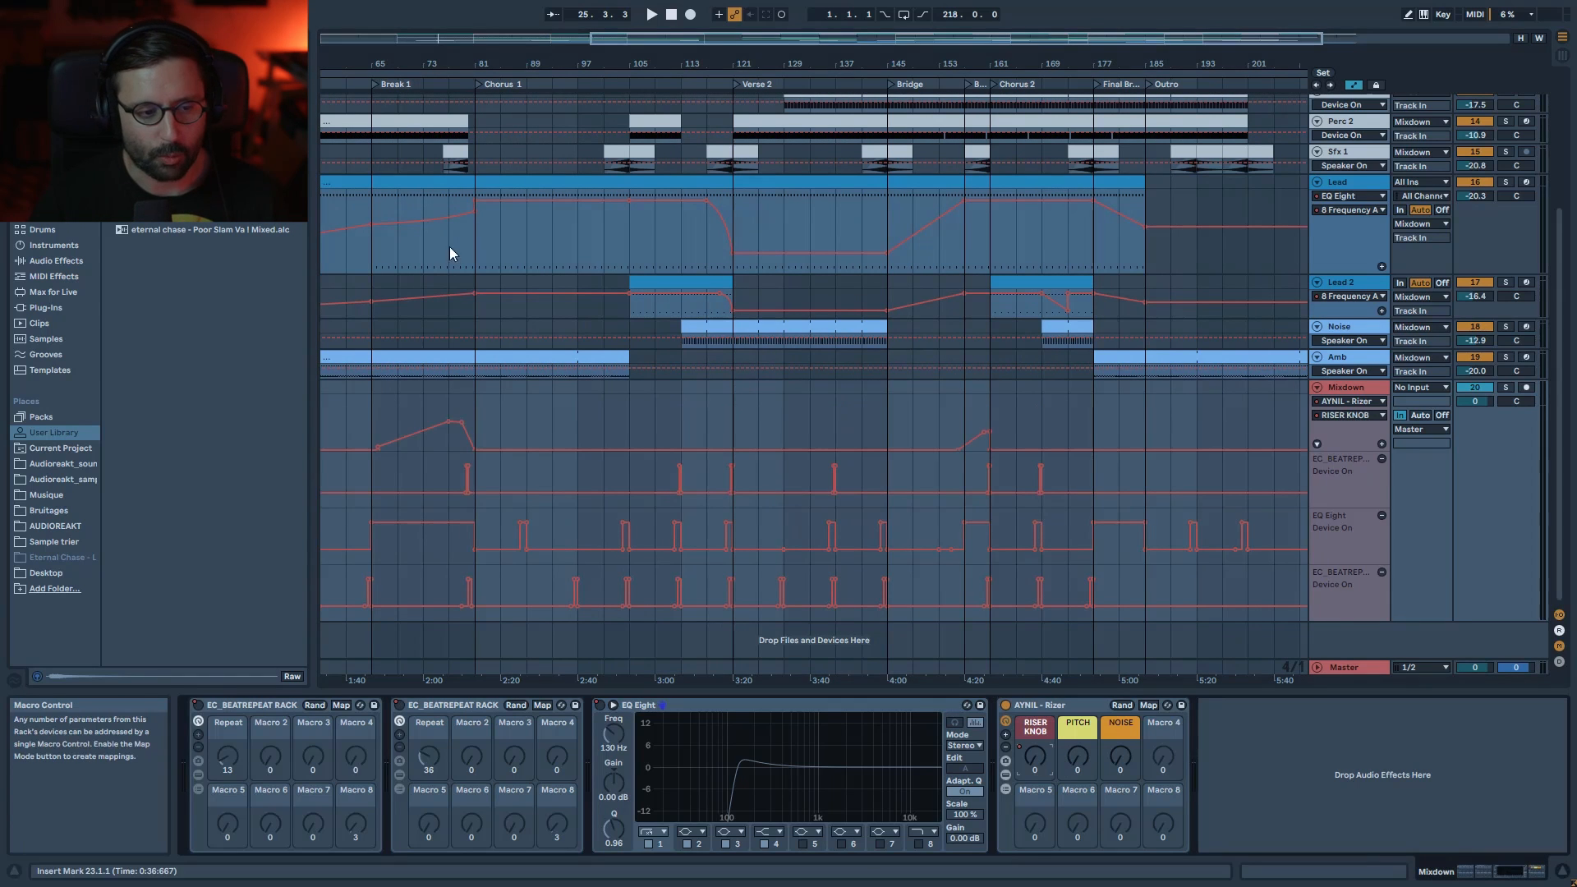
pyautogui.moveTo(667, 45); pyautogui.dragTo(460, 426)
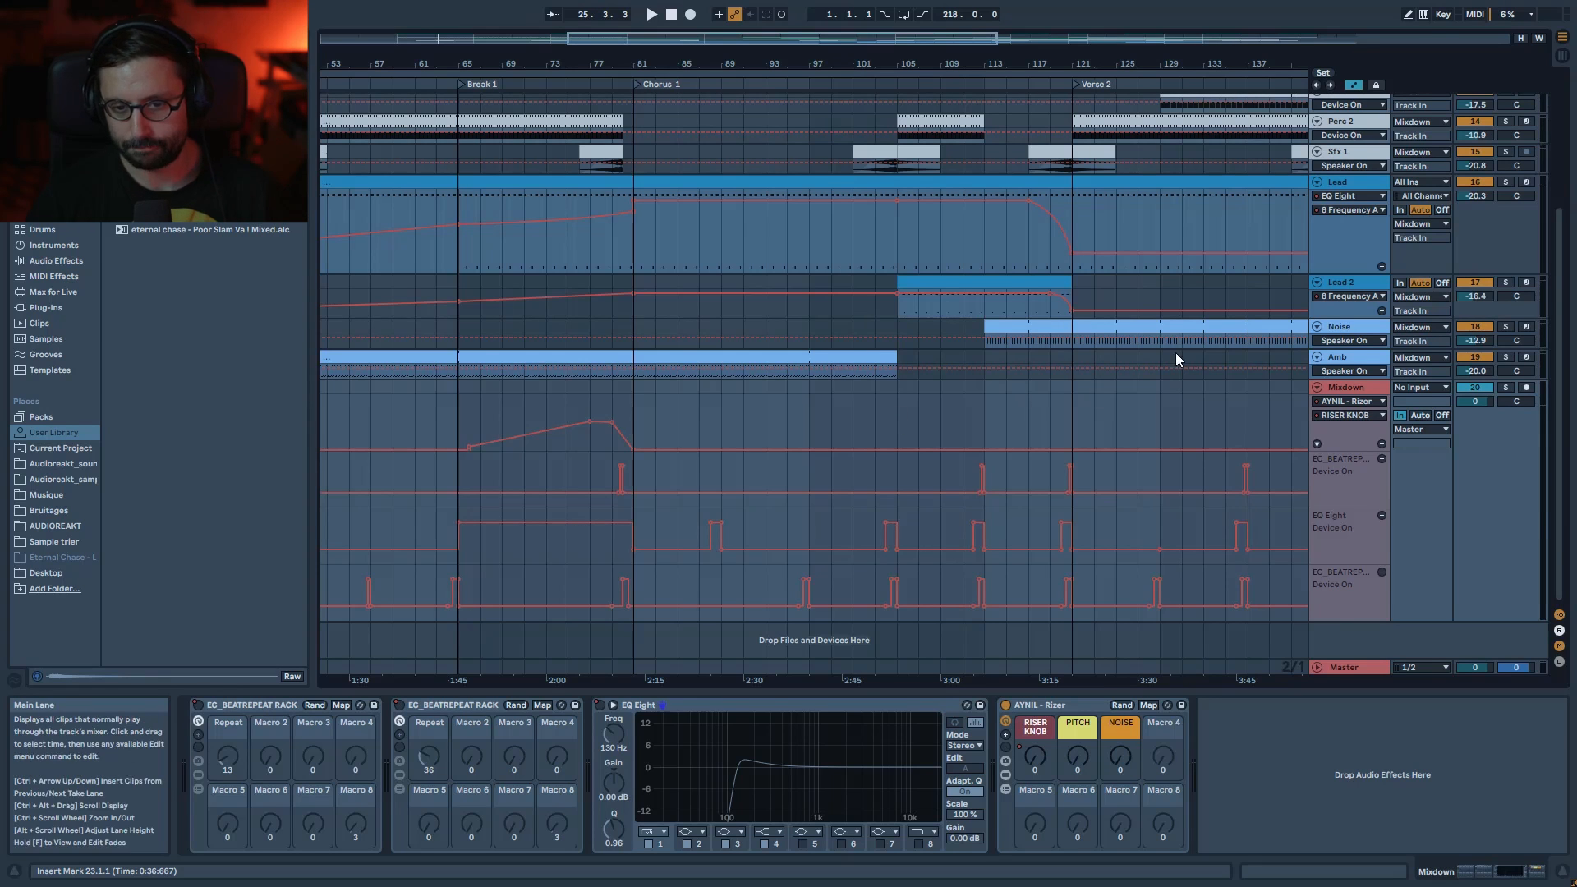
pyautogui.doubleClick(903, 38)
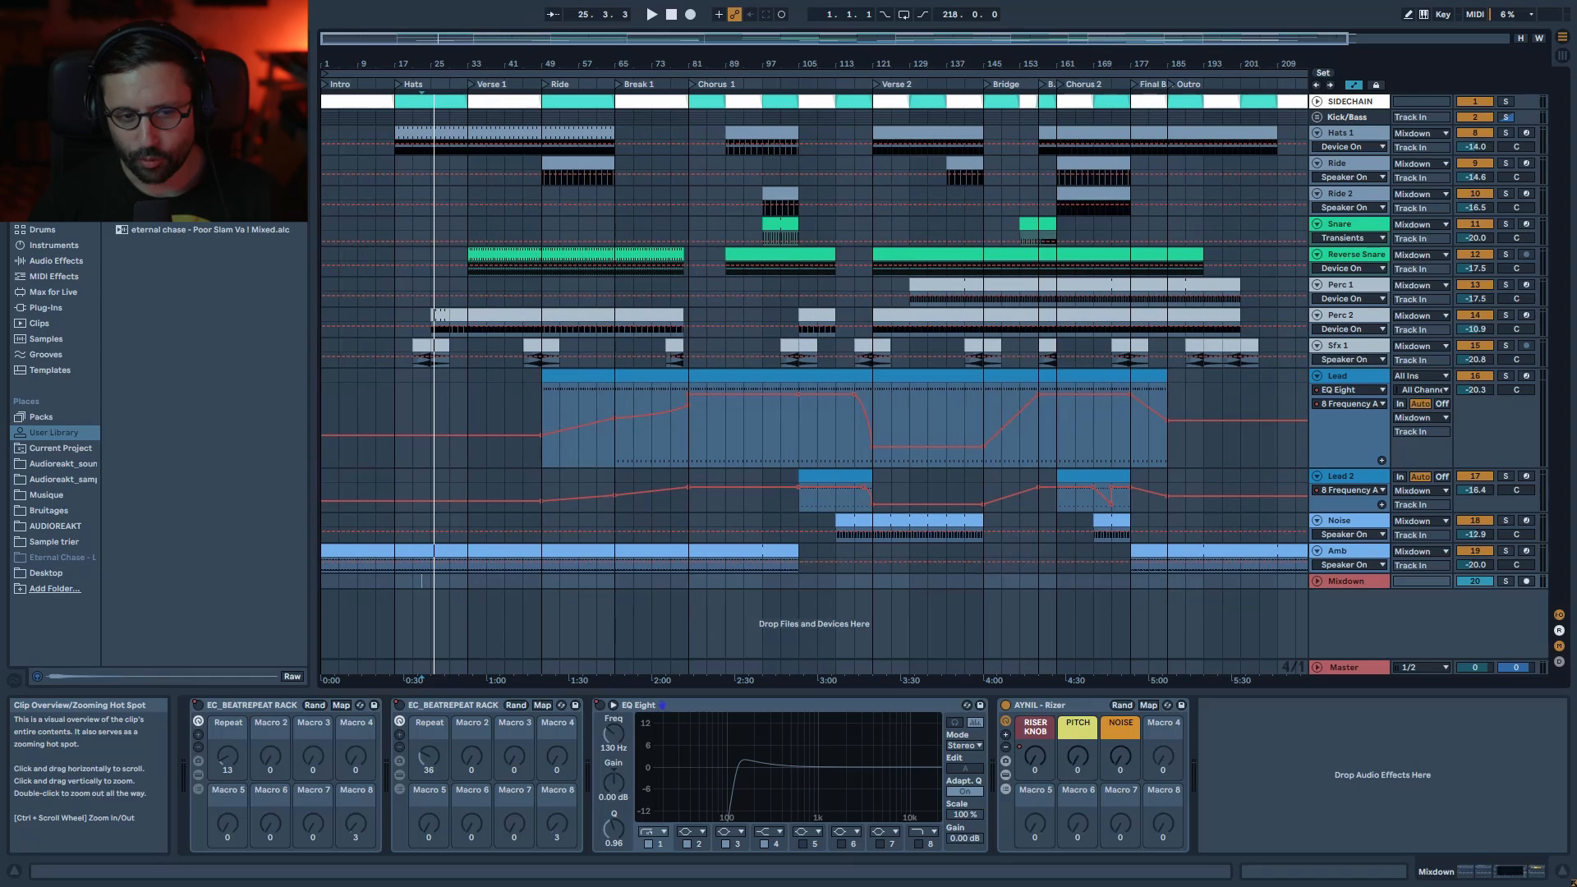
# - Hide the automation lanes, show the Hats 1 track's devices and enlarge the folded Lead track
pyautogui.press('a')
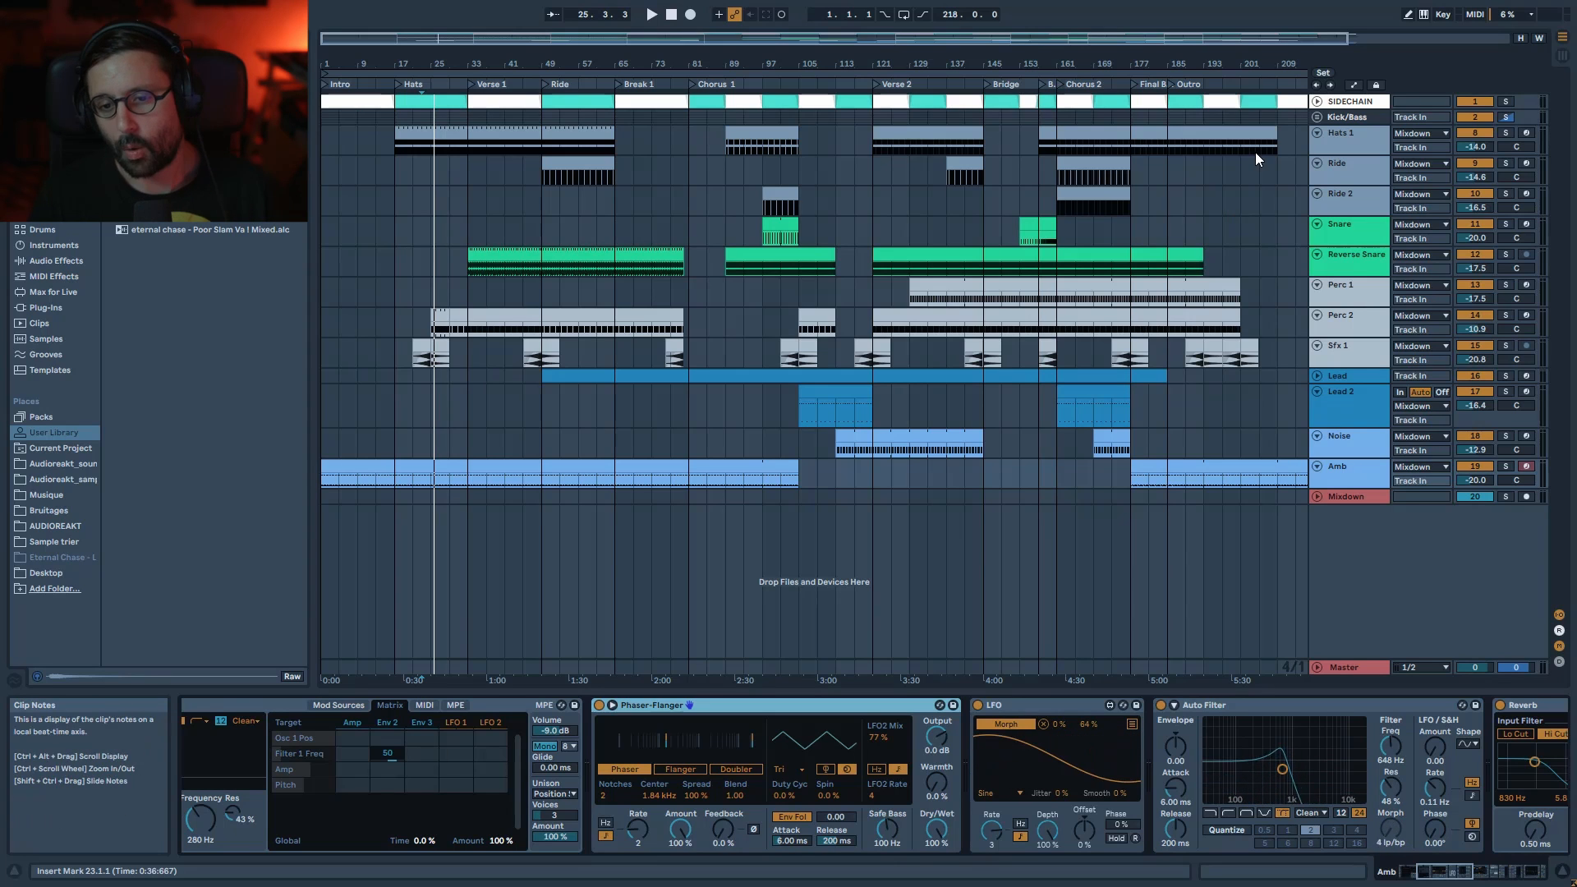
pyautogui.click(1346, 135)
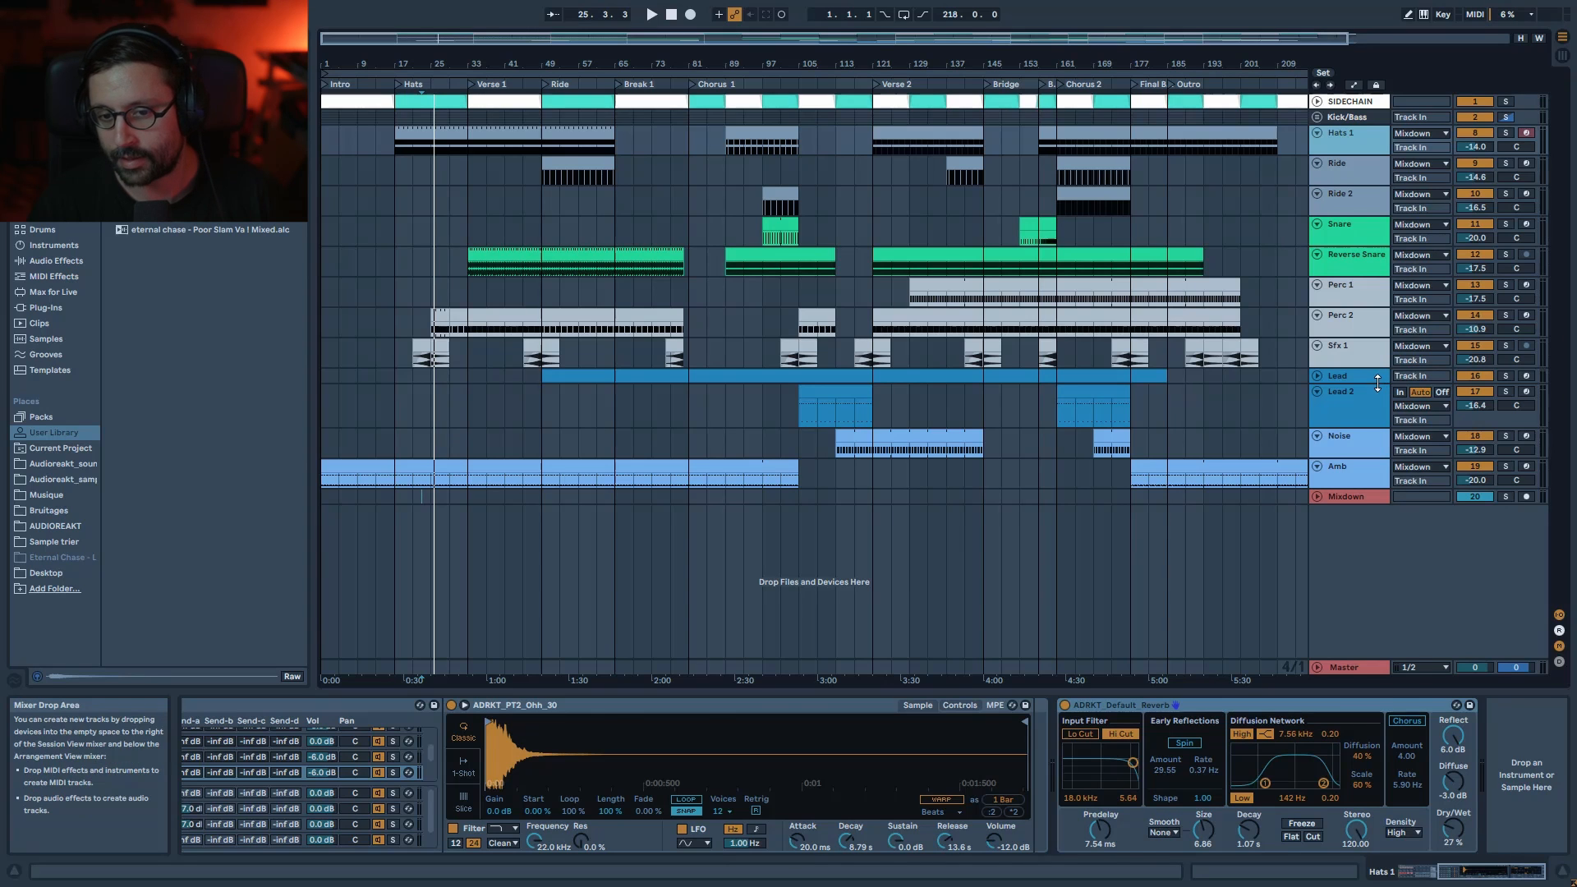
pyautogui.moveTo(1378, 381); pyautogui.dragTo(1386, 406)
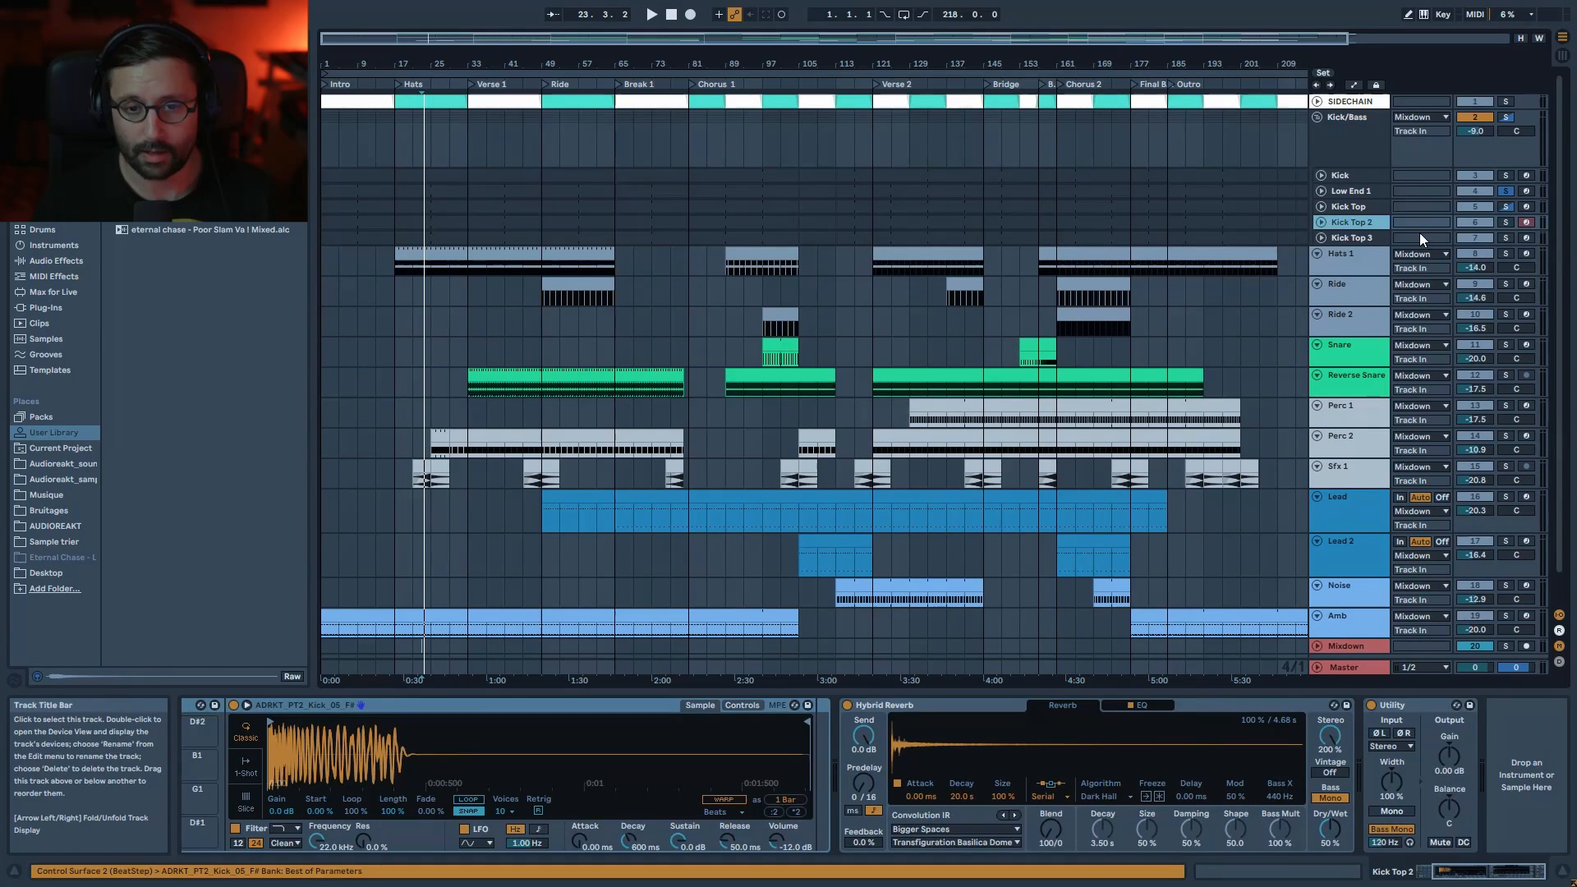
# - Inspect the Kick Top 3 track's device chain through to its Utility, then fold the Kick/Bass group
pyautogui.click(1371, 238)
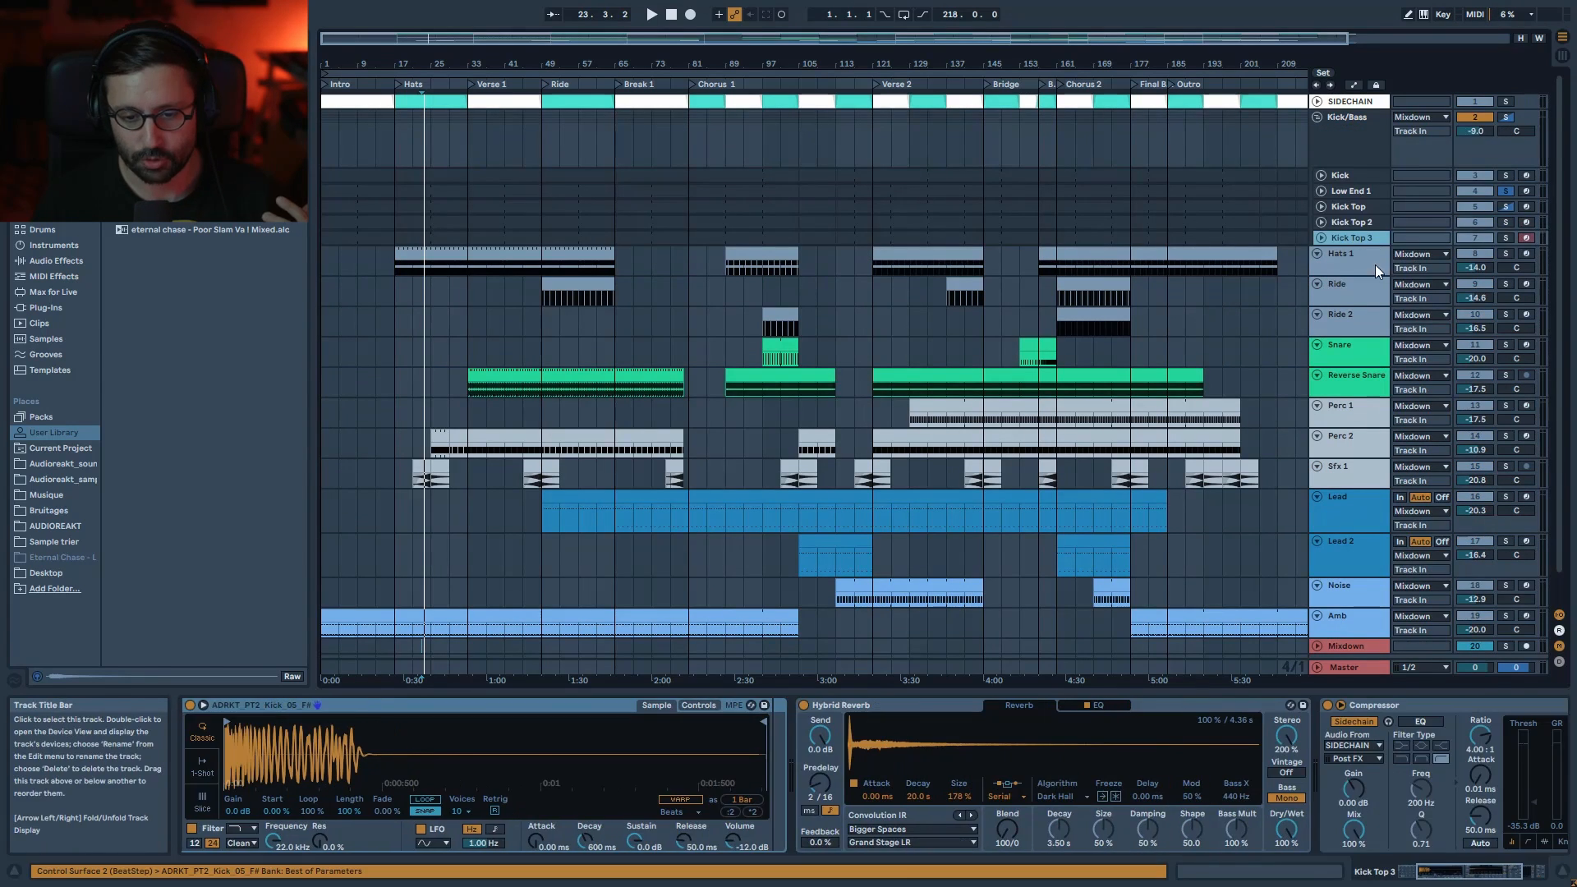
pyautogui.moveTo(1479, 874); pyautogui.dragTo(1505, 873)
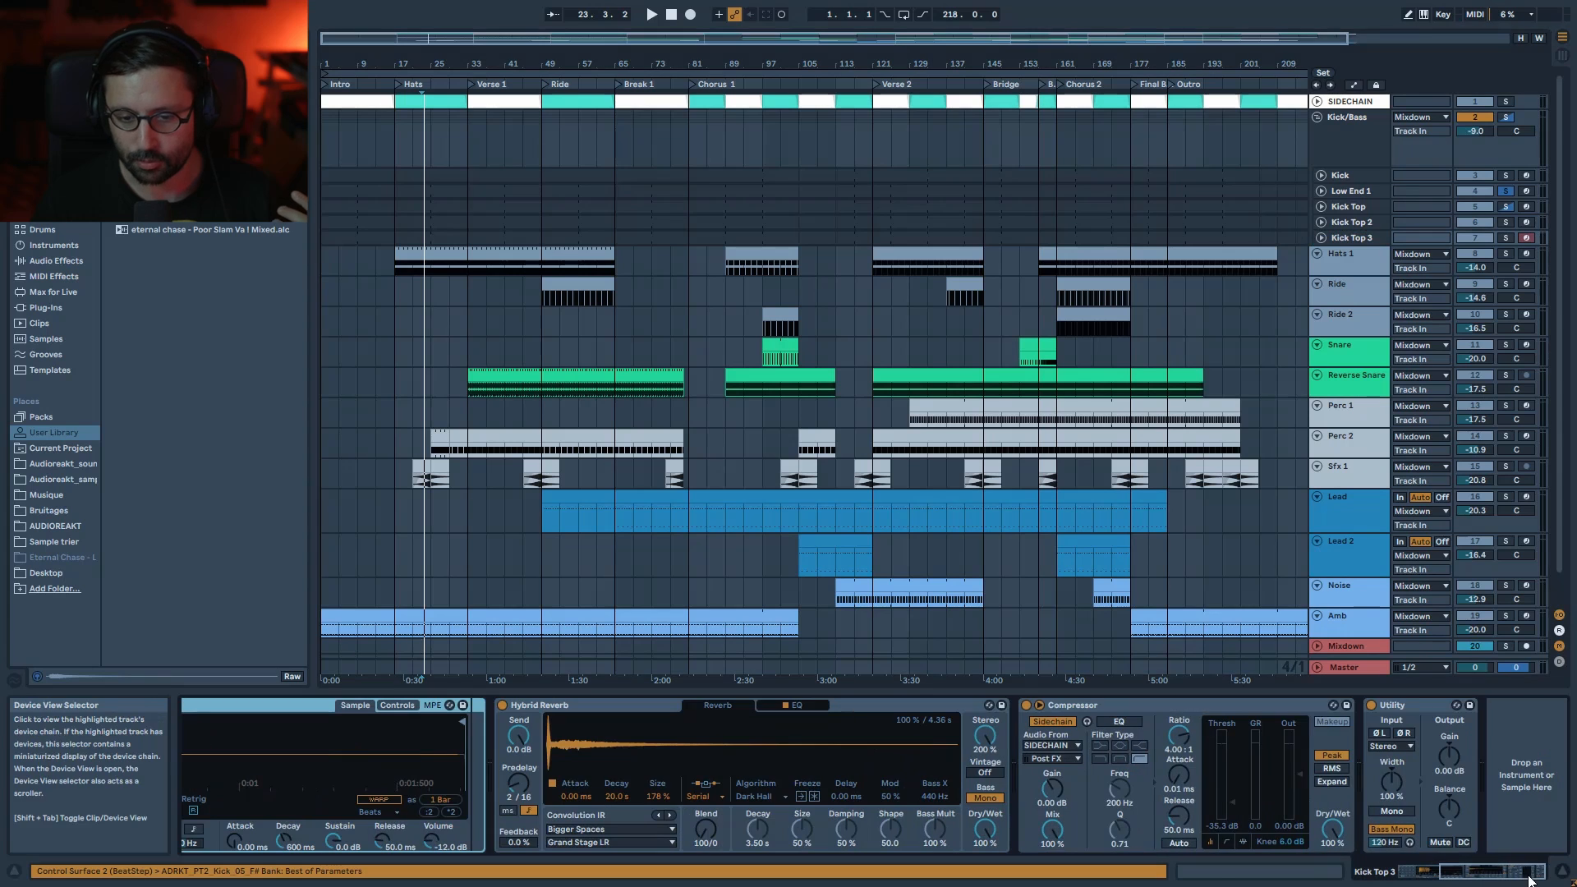
pyautogui.click(1317, 117)
# - Show the Hats 1 track's drum rack and inspect its CHH, CHH2, OHH and OHH2 pads
pyautogui.click(1341, 166)
pyautogui.click(1342, 136)
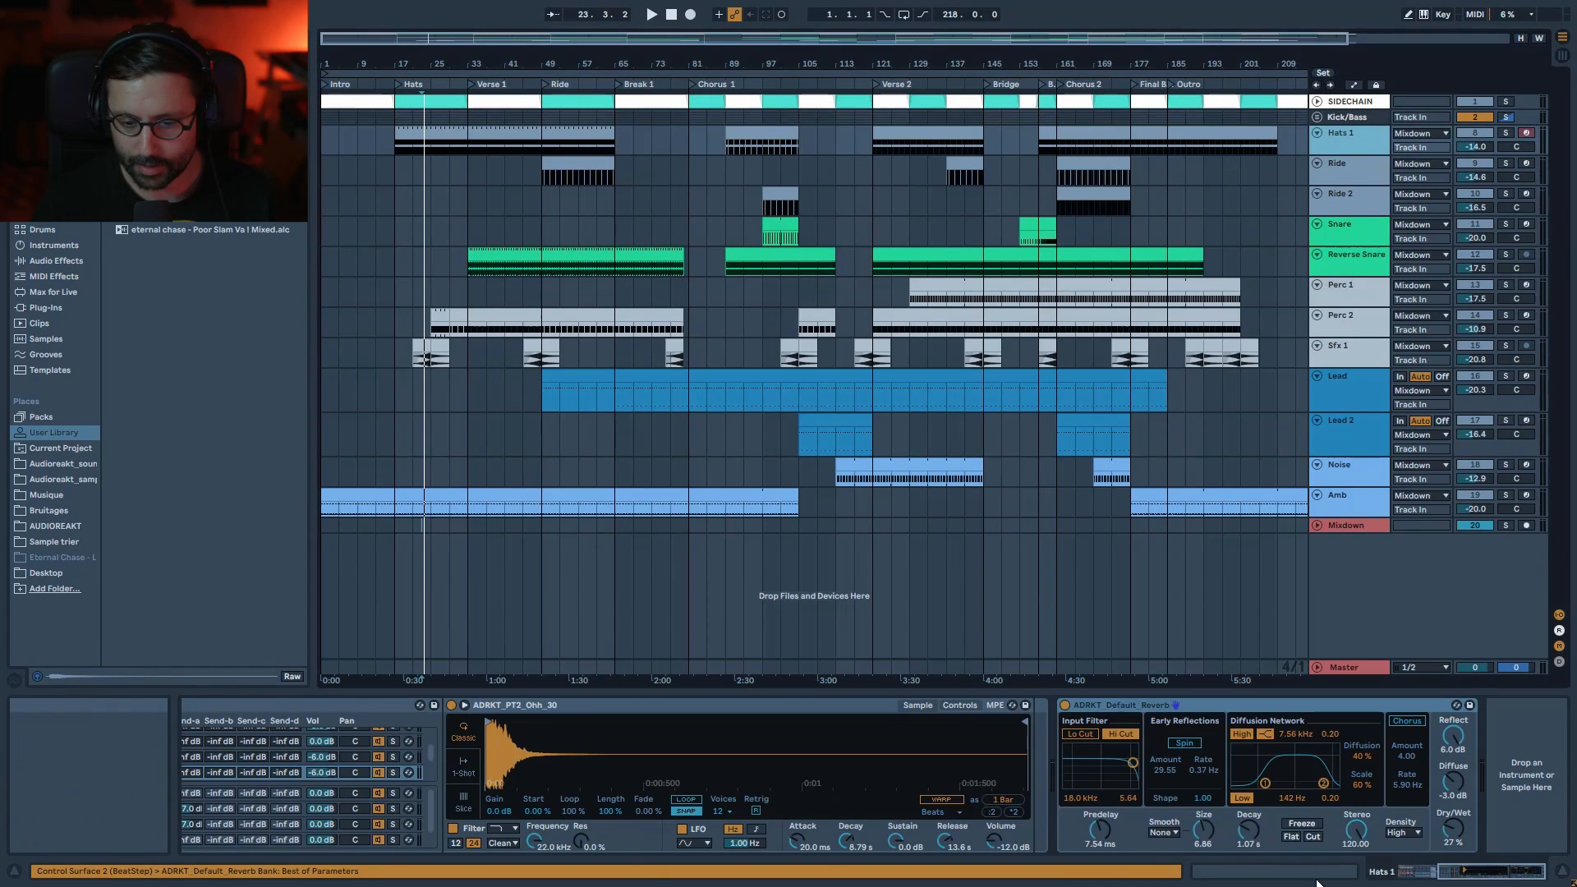
pyautogui.click(1518, 873)
pyautogui.moveTo(1521, 873); pyautogui.dragTo(1409, 871)
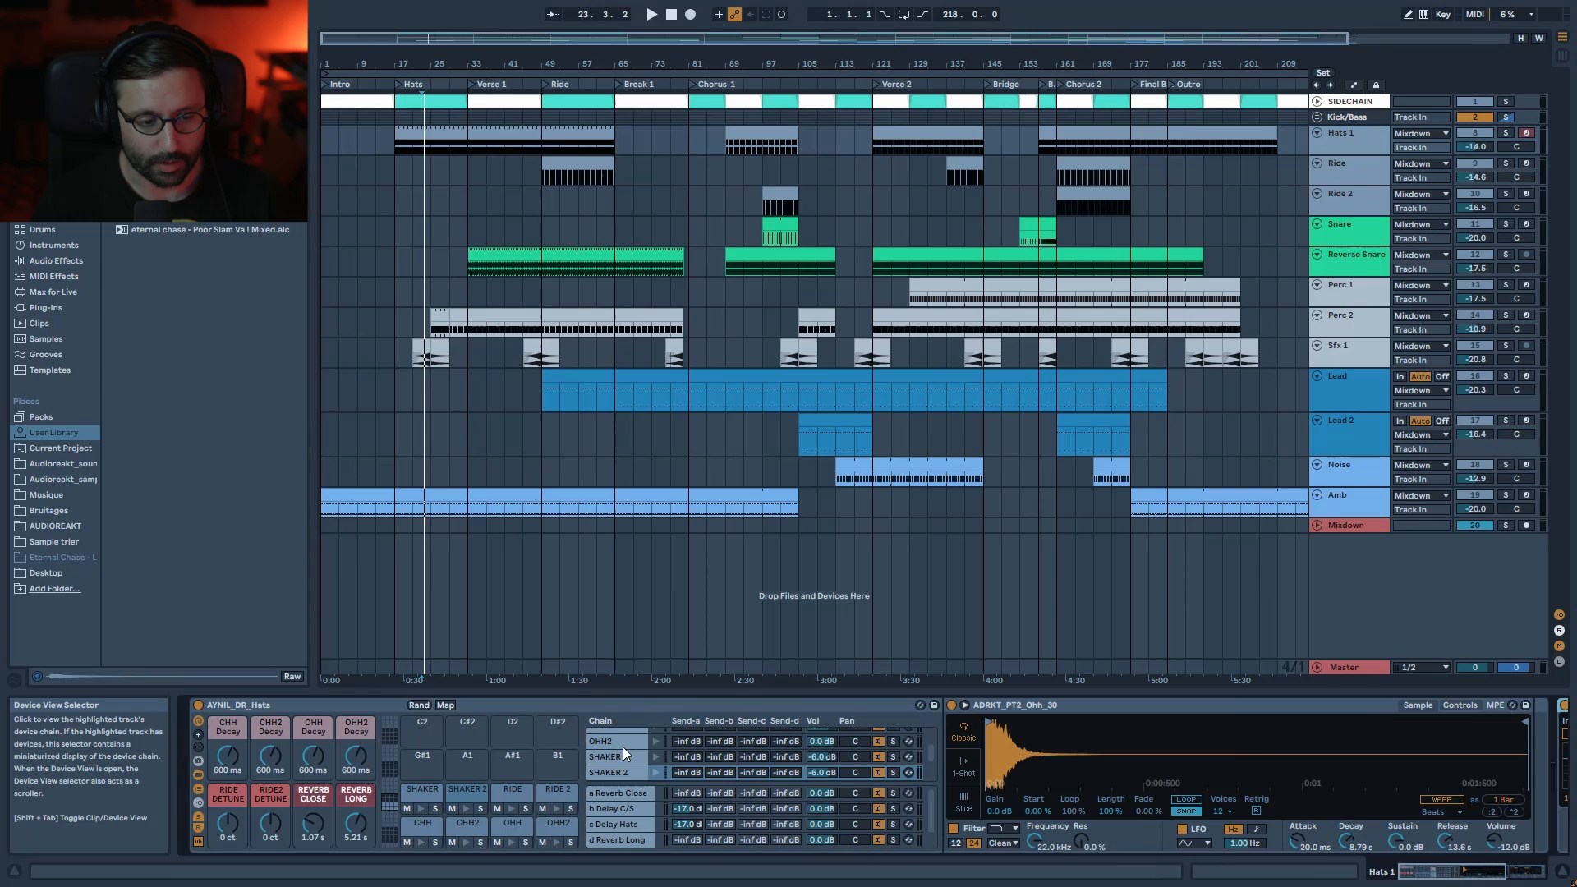
pyautogui.click(427, 823)
pyautogui.click(452, 825)
pyautogui.click(511, 823)
pyautogui.click(559, 823)
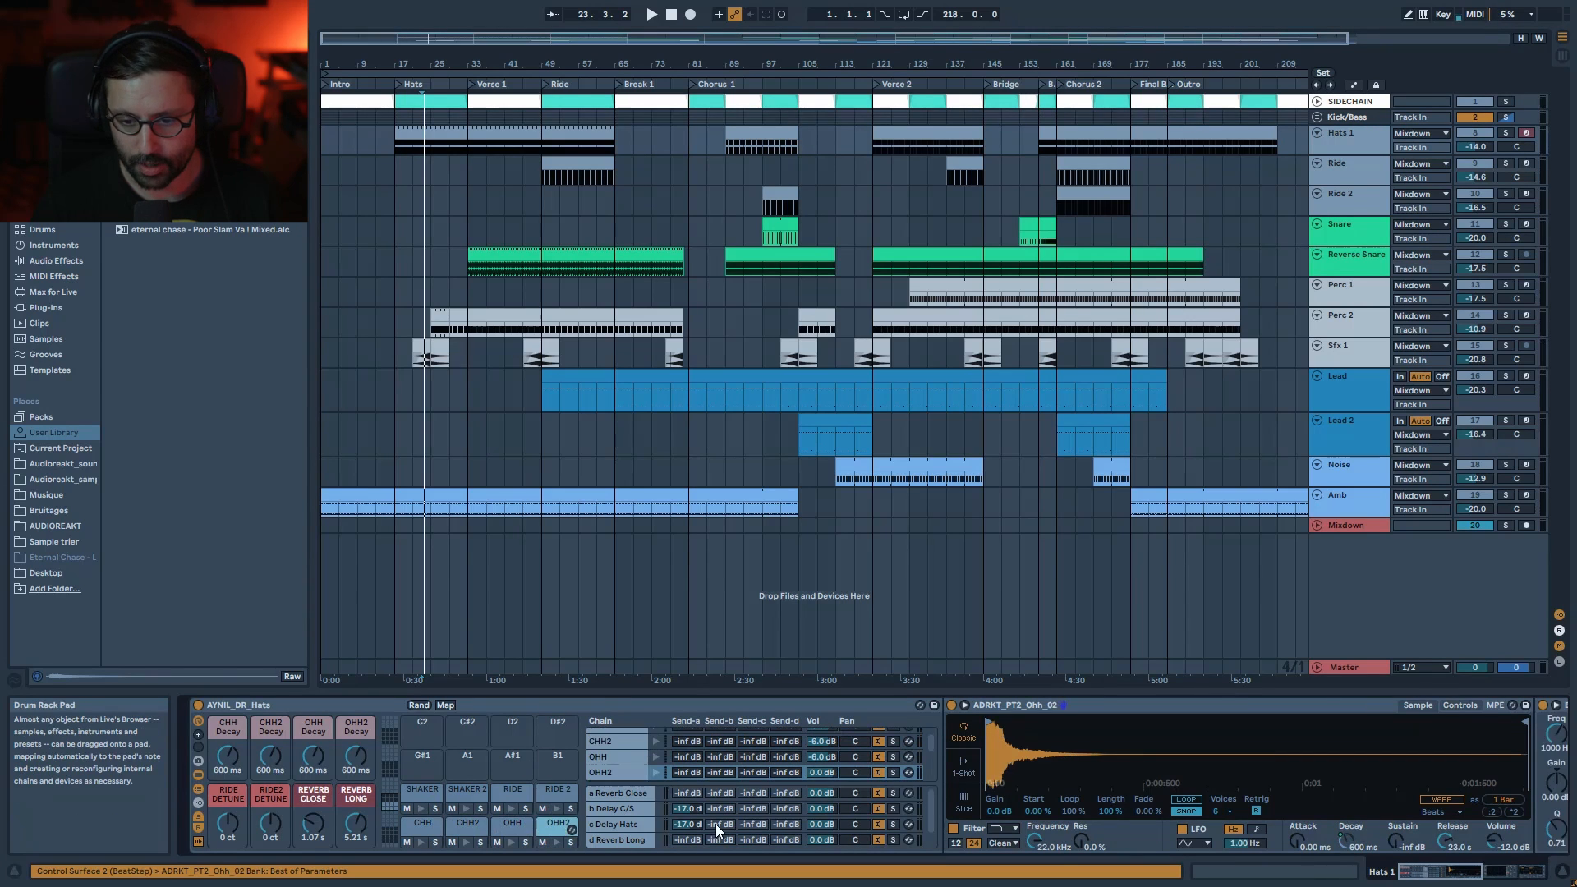
# - Inspect the SHAKER and SHAKER 2 pads in the Hats 1 drum rack and their reverb, then solo Hats 1
pyautogui.click(1470, 872)
pyautogui.moveTo(1471, 872); pyautogui.dragTo(1434, 872)
pyautogui.click(320, 790)
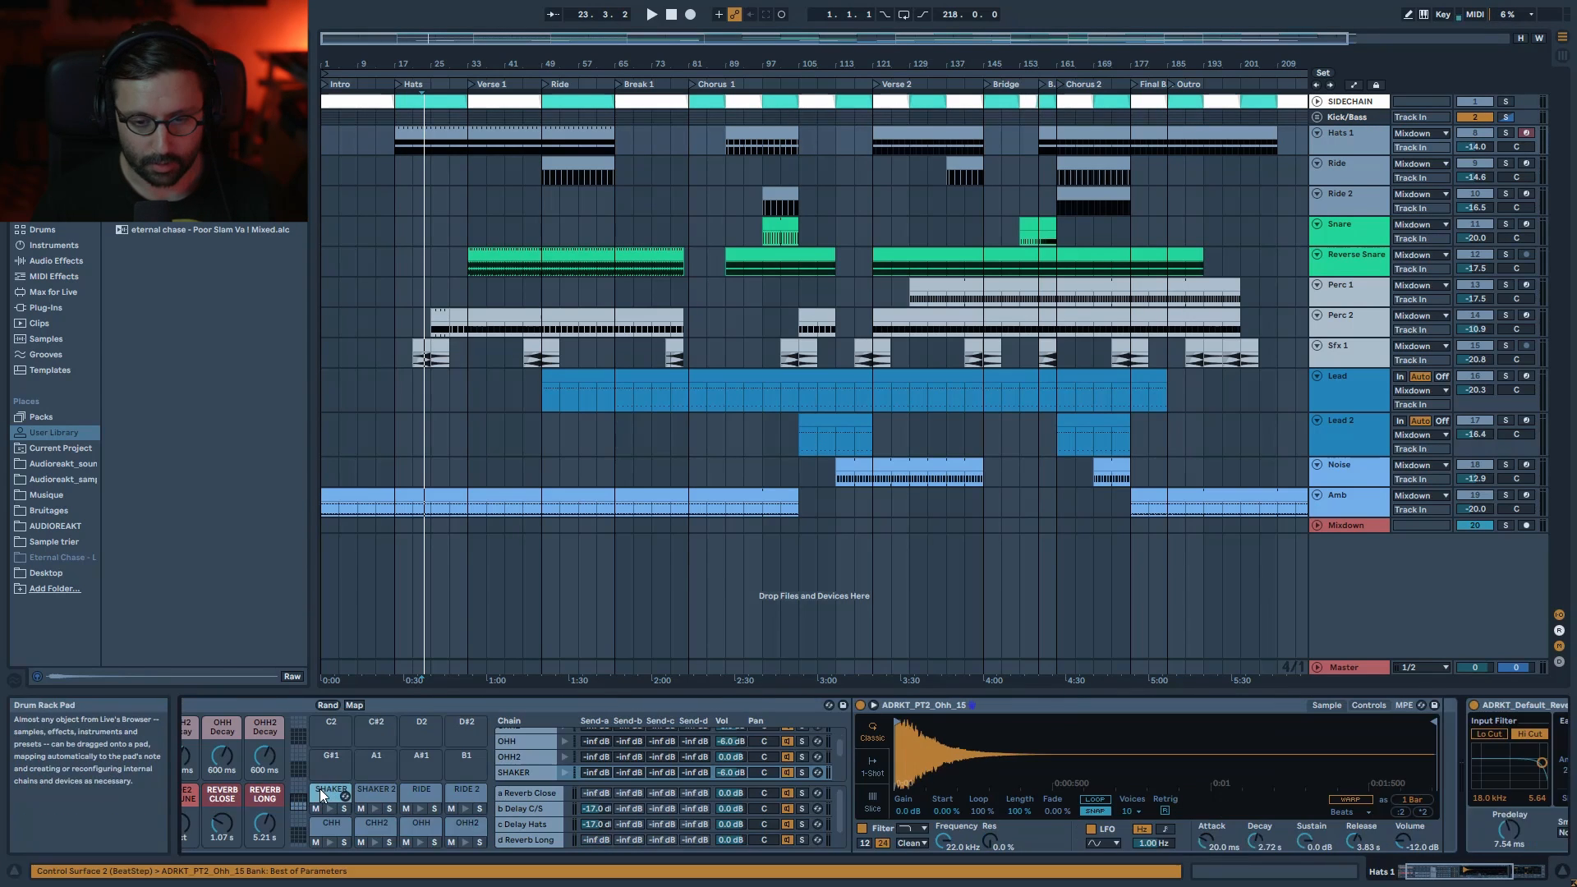
pyautogui.click(376, 792)
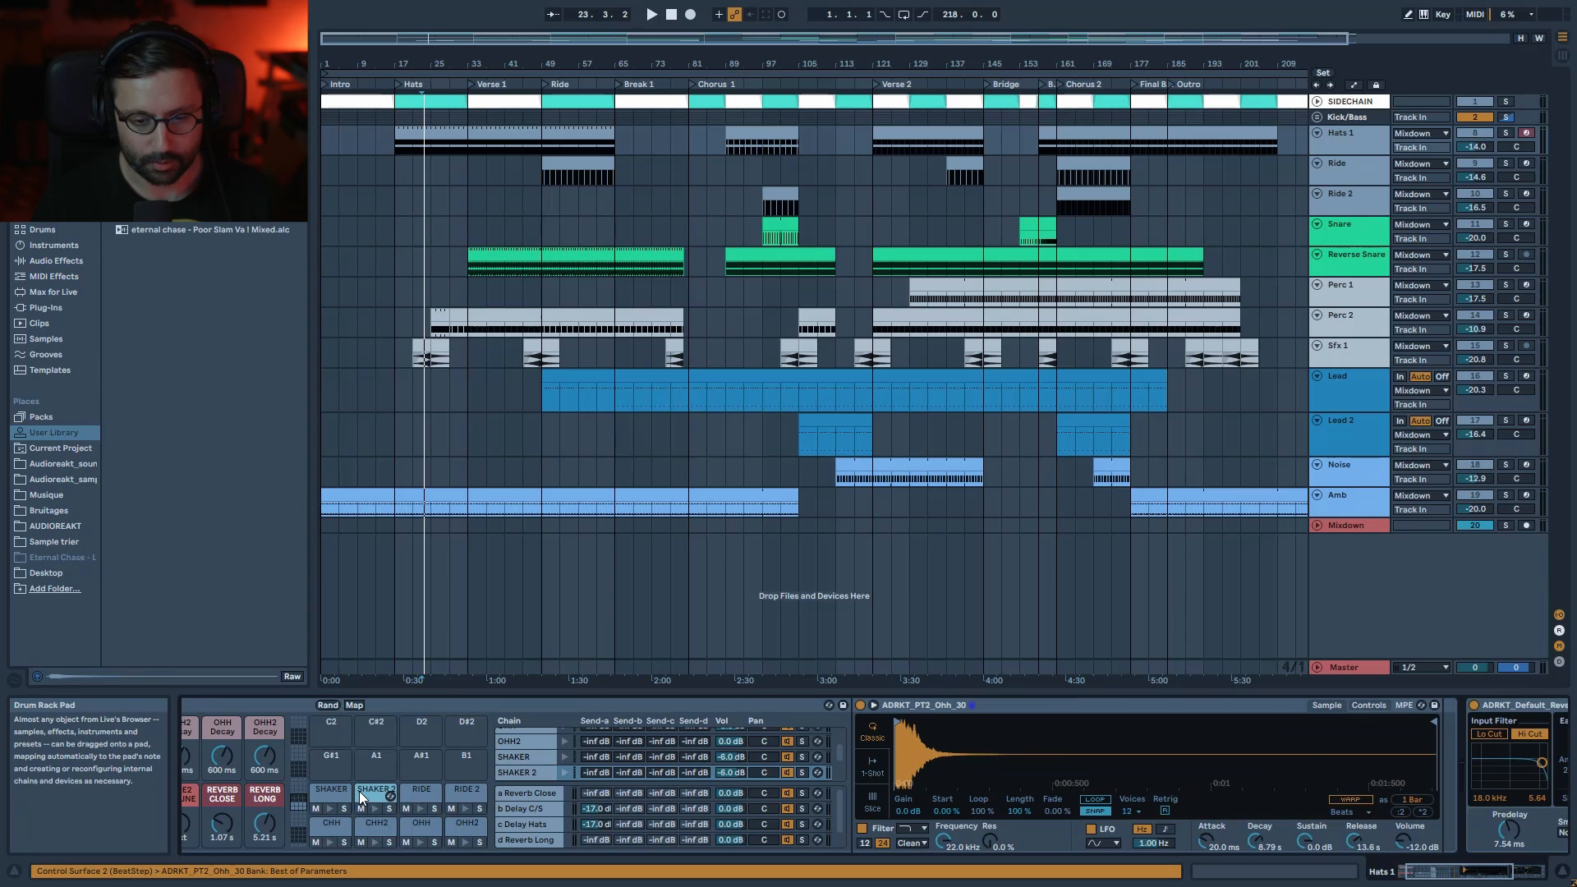
pyautogui.click(331, 790)
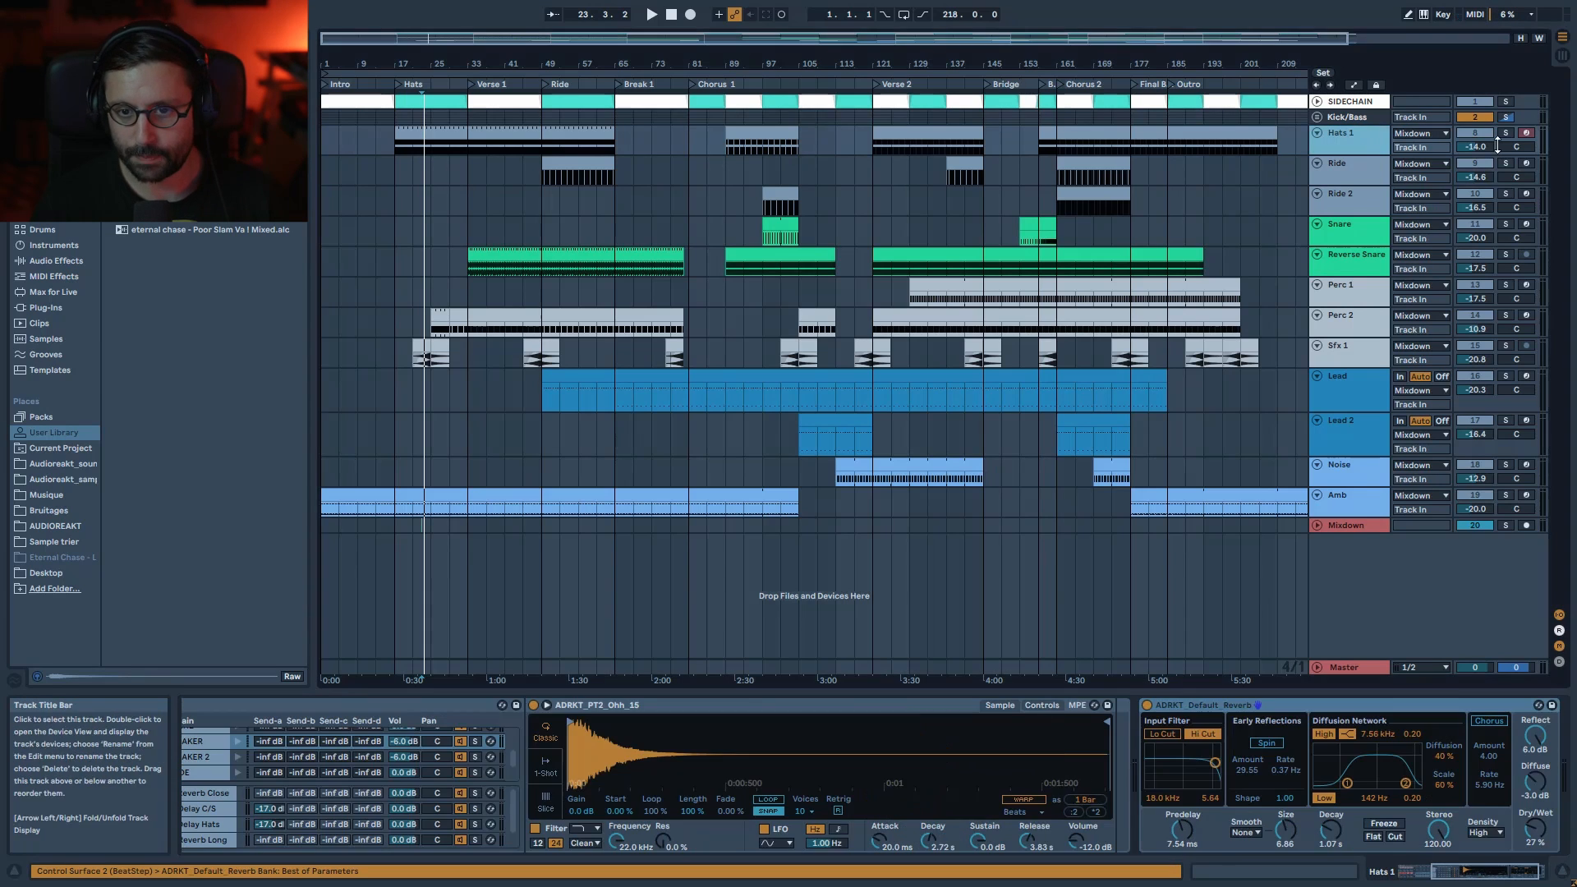
pyautogui.click(1506, 133)
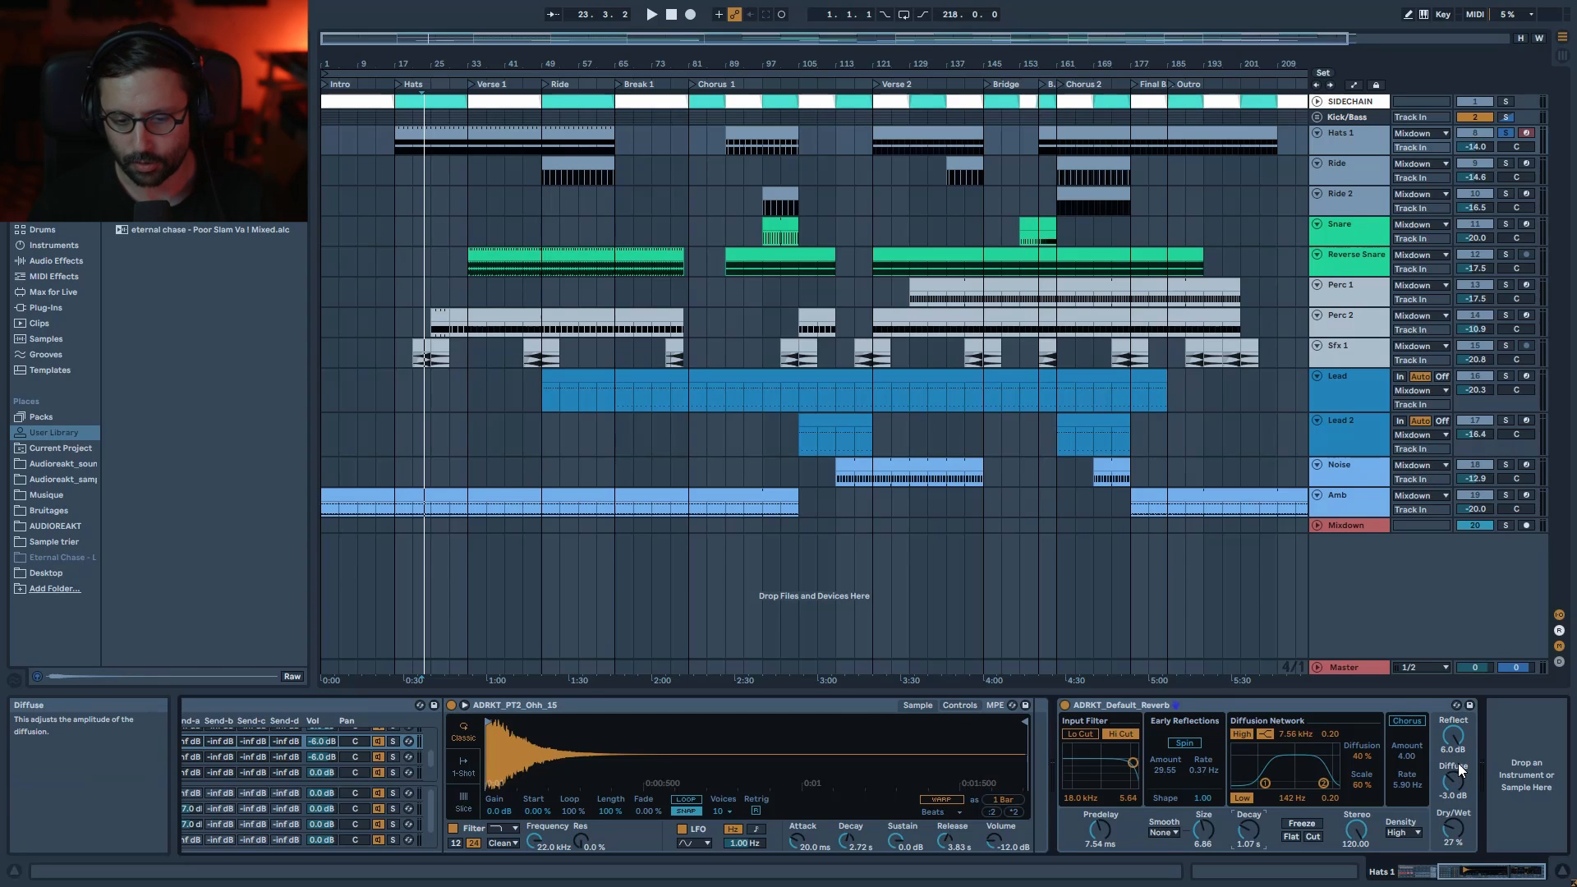
# - Inspect the Lead track's device chain, including the reverb inside AYNIL_IndustrialSynthFX, then hide that rack's inner devices
pyautogui.click(1352, 378)
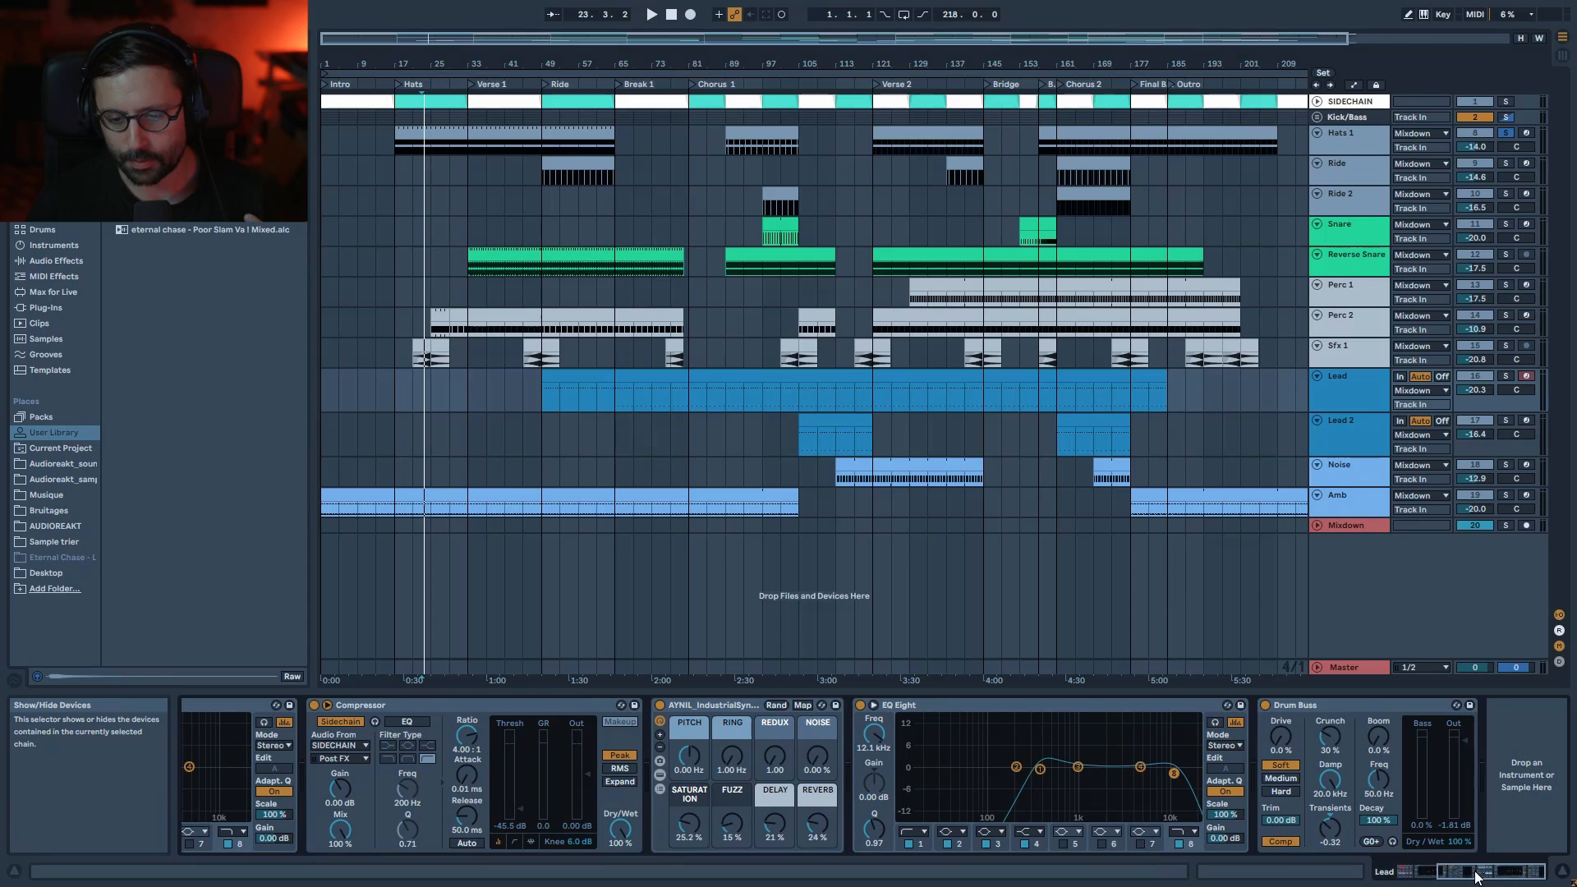
pyautogui.moveTo(1482, 879); pyautogui.dragTo(1520, 875)
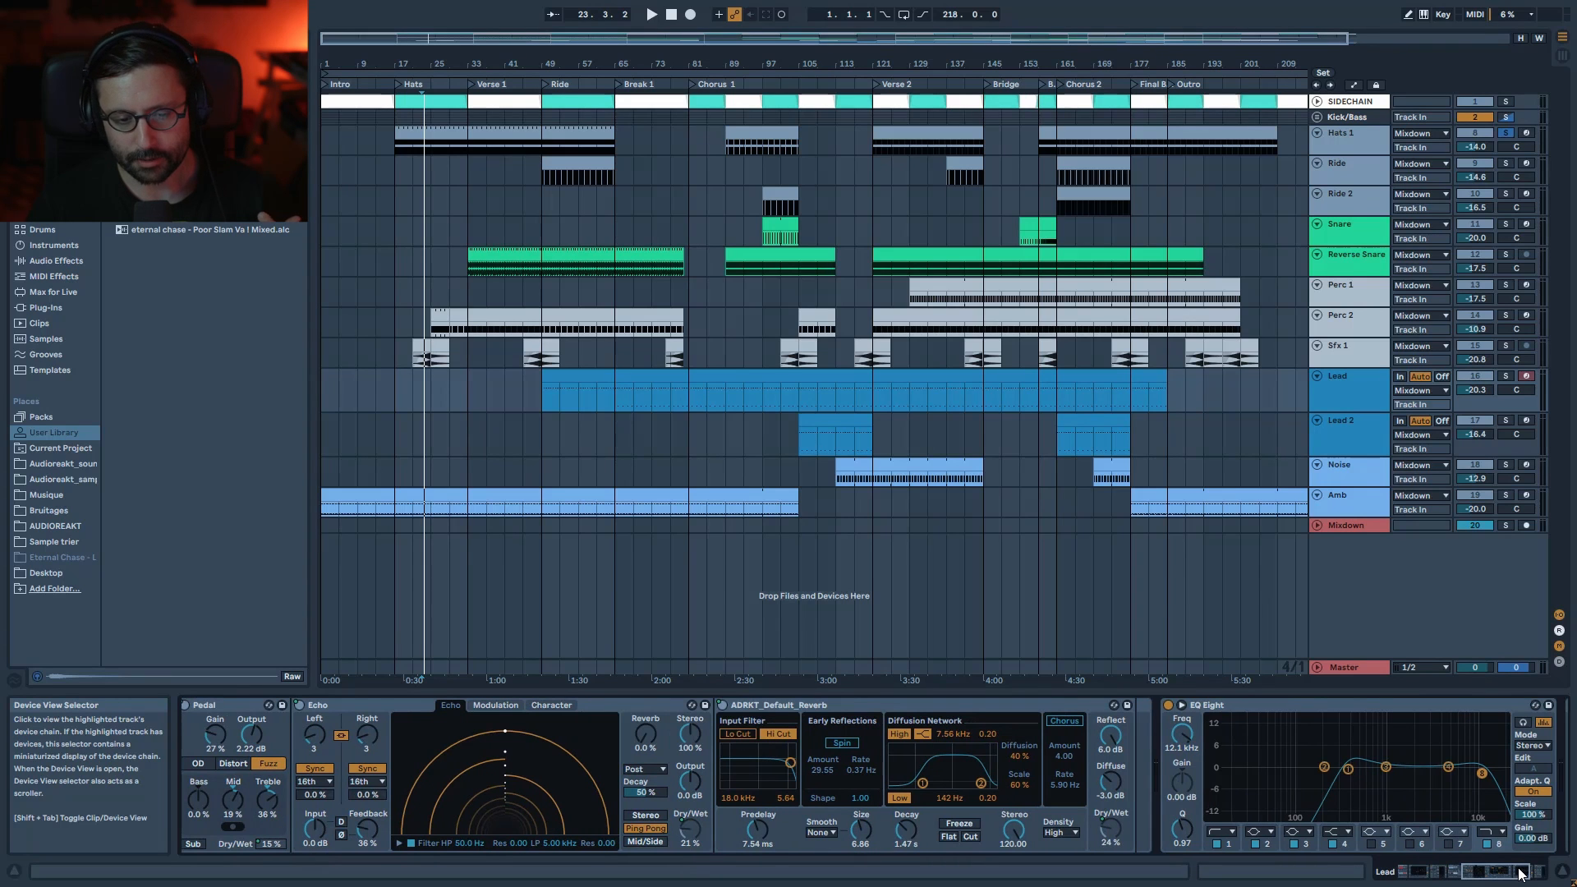
pyautogui.click(861, 706)
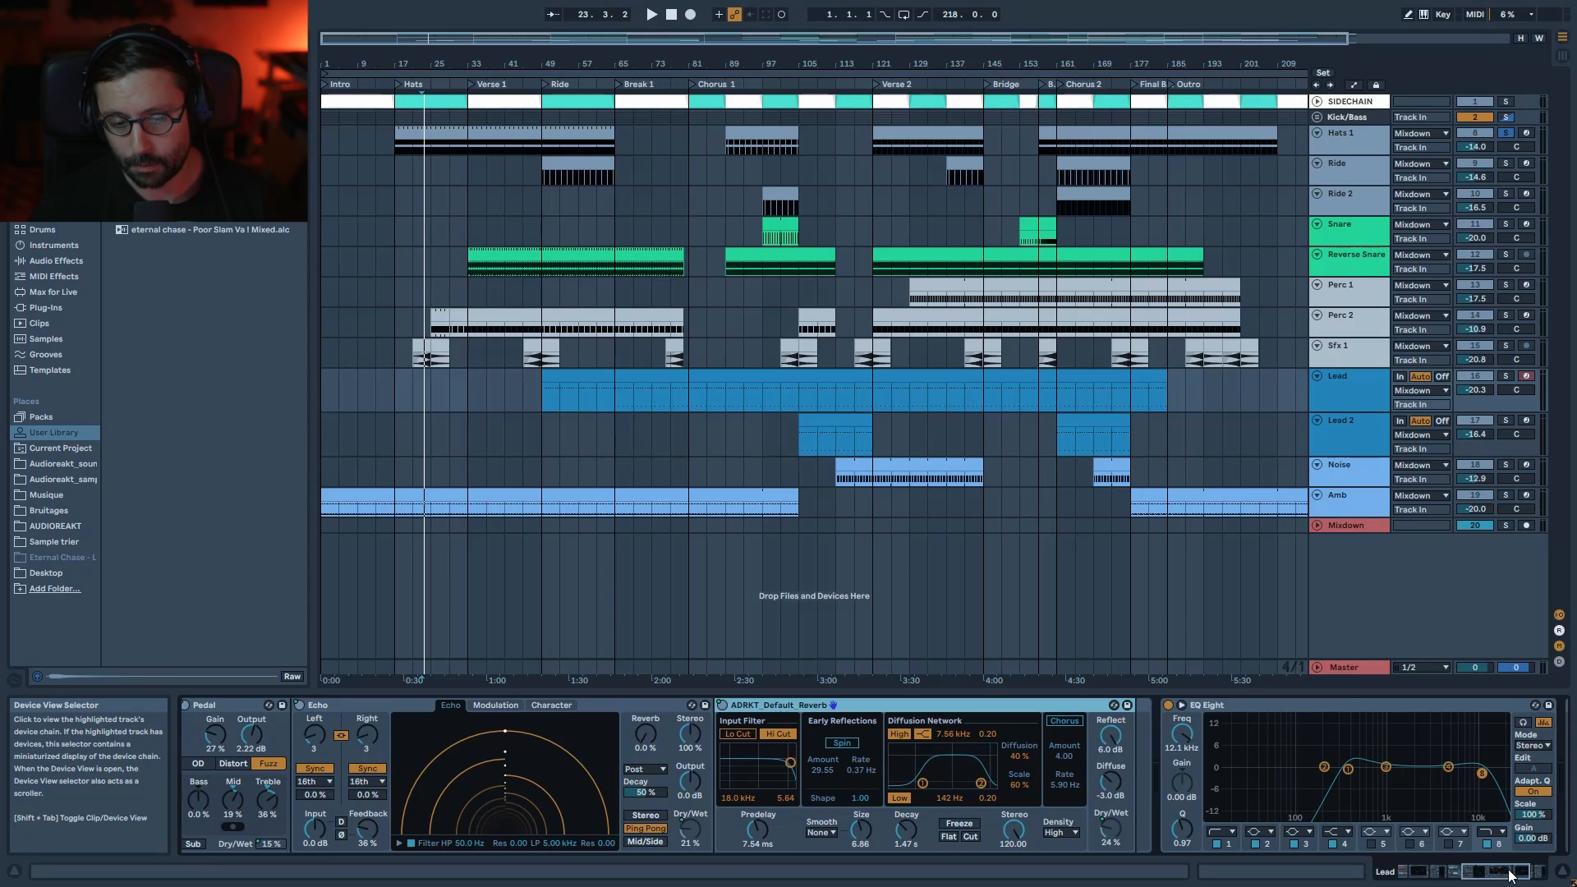
pyautogui.moveTo(1509, 876); pyautogui.dragTo(1474, 875)
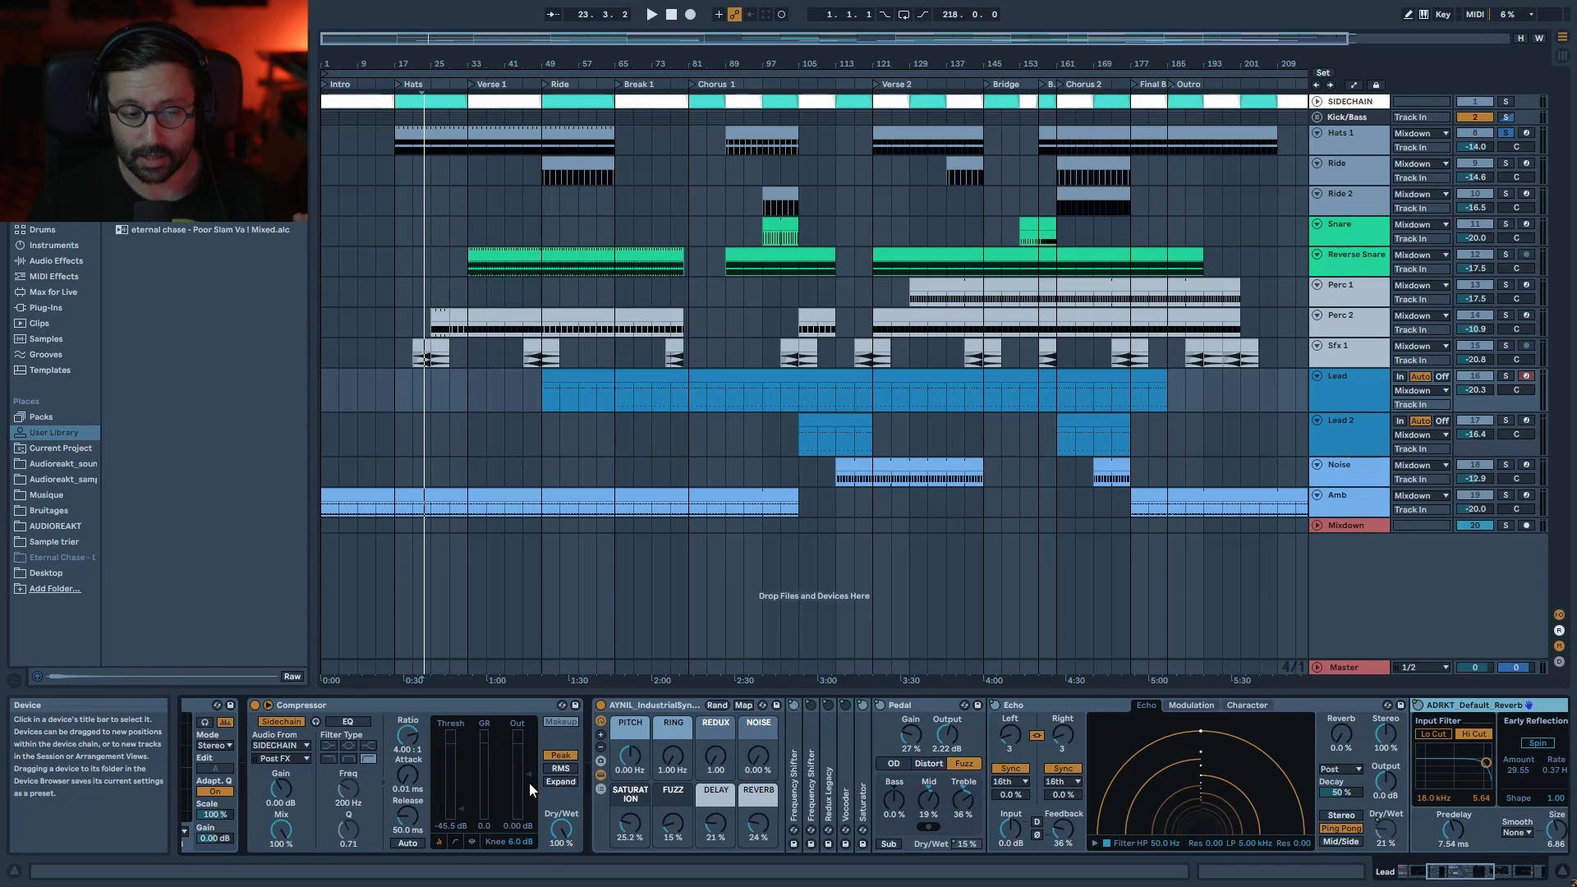
pyautogui.click(600, 775)
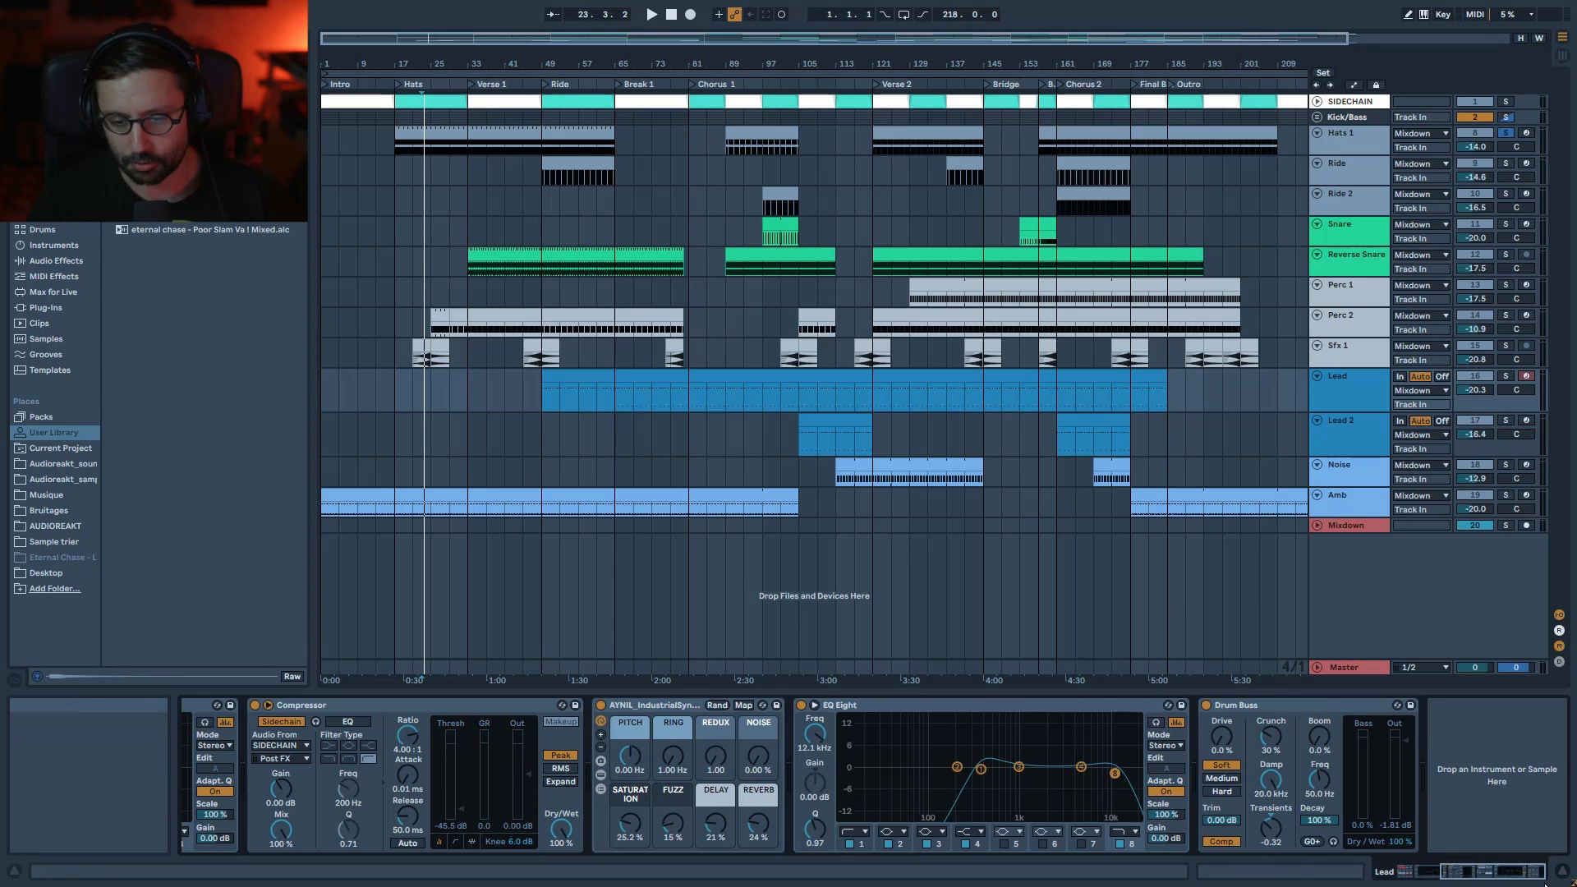
# - Inspect the Amb track's device chain, including the AYNIL_IndustrialSynthFX rack's chain list and inner devices, and audition Amb soloed
pyautogui.click(1376, 500)
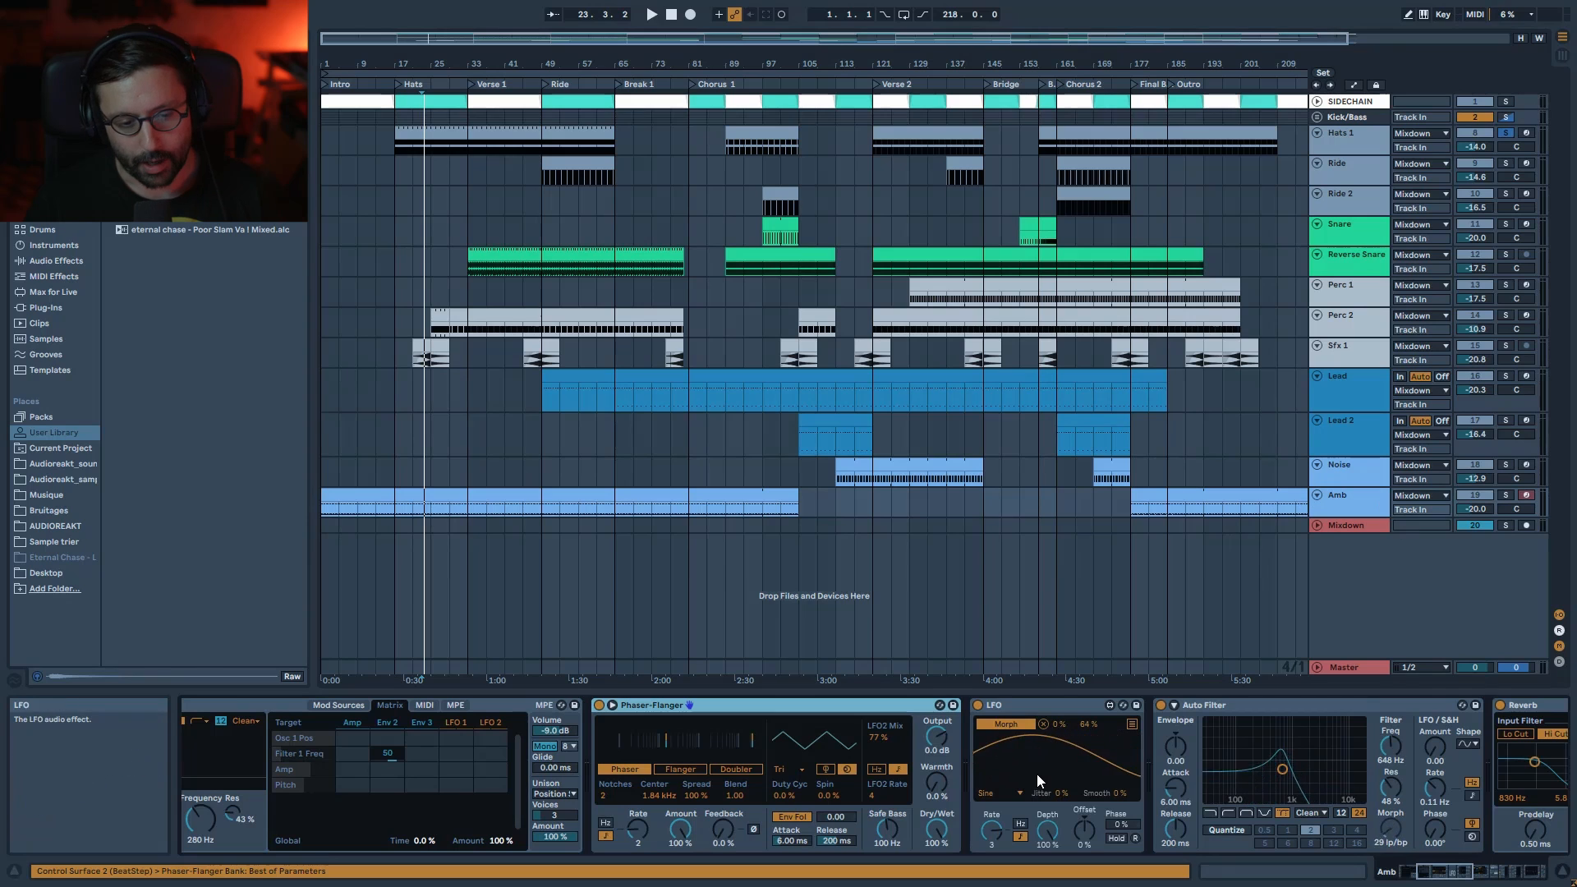
pyautogui.click(1461, 875)
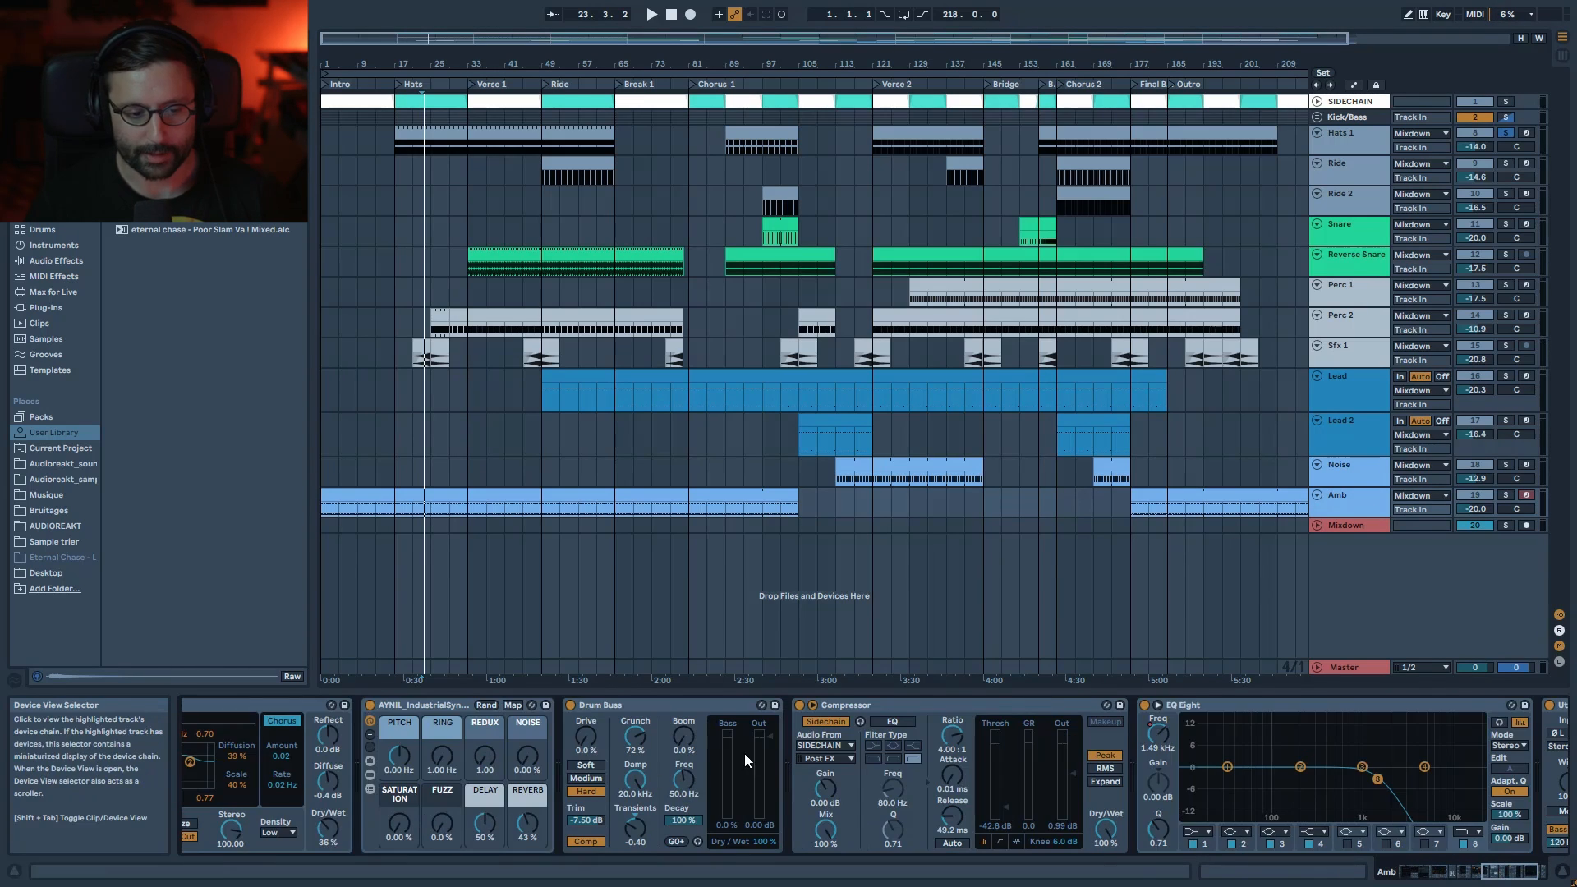
pyautogui.click(370, 789)
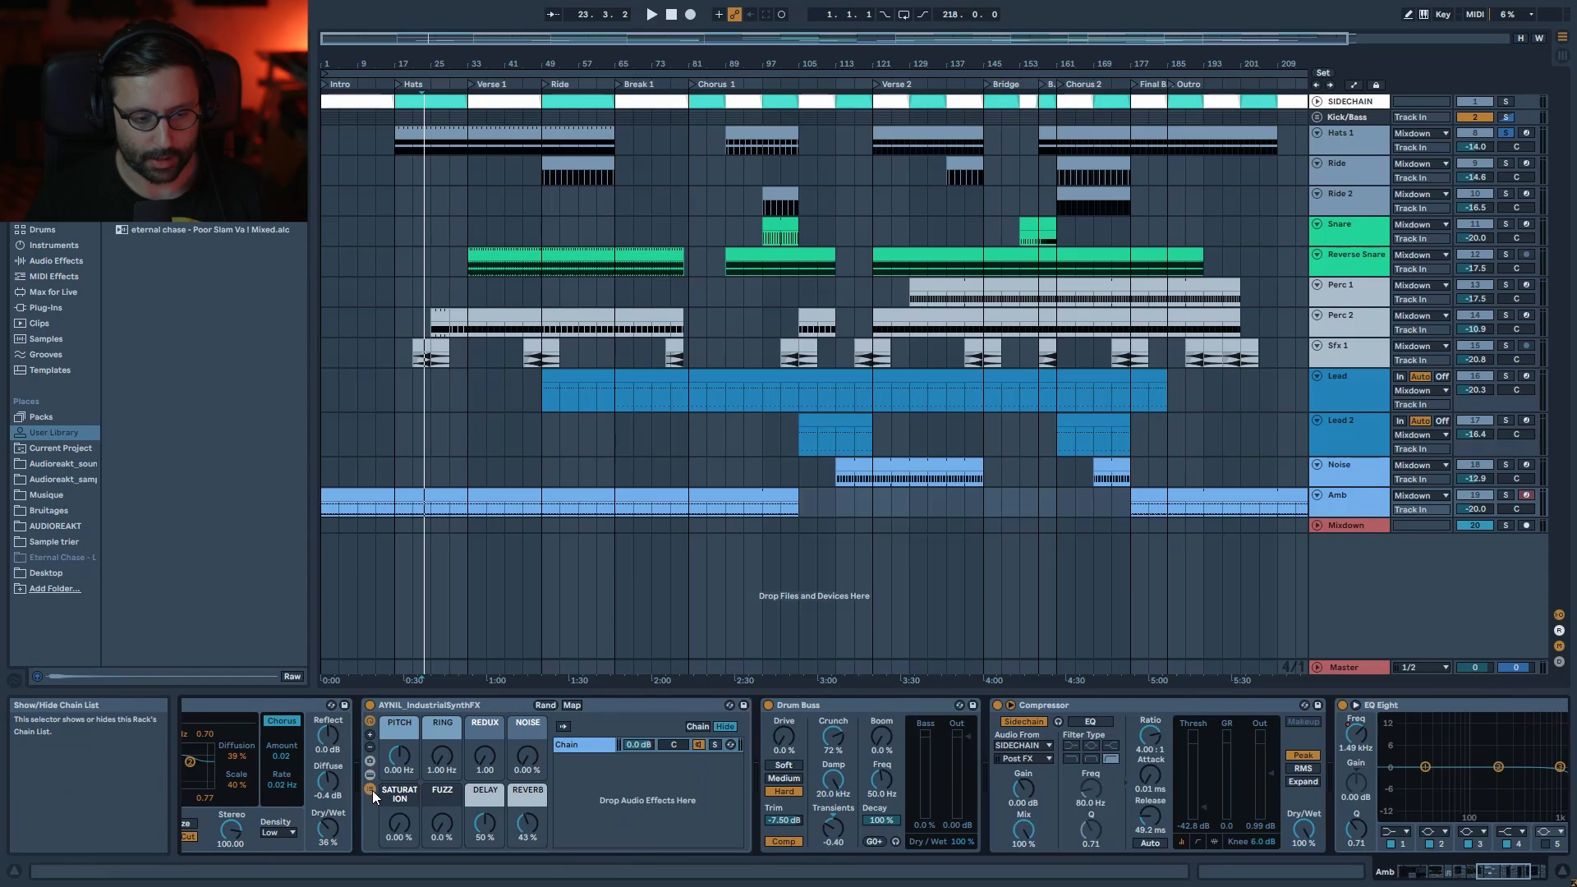
pyautogui.click(369, 775)
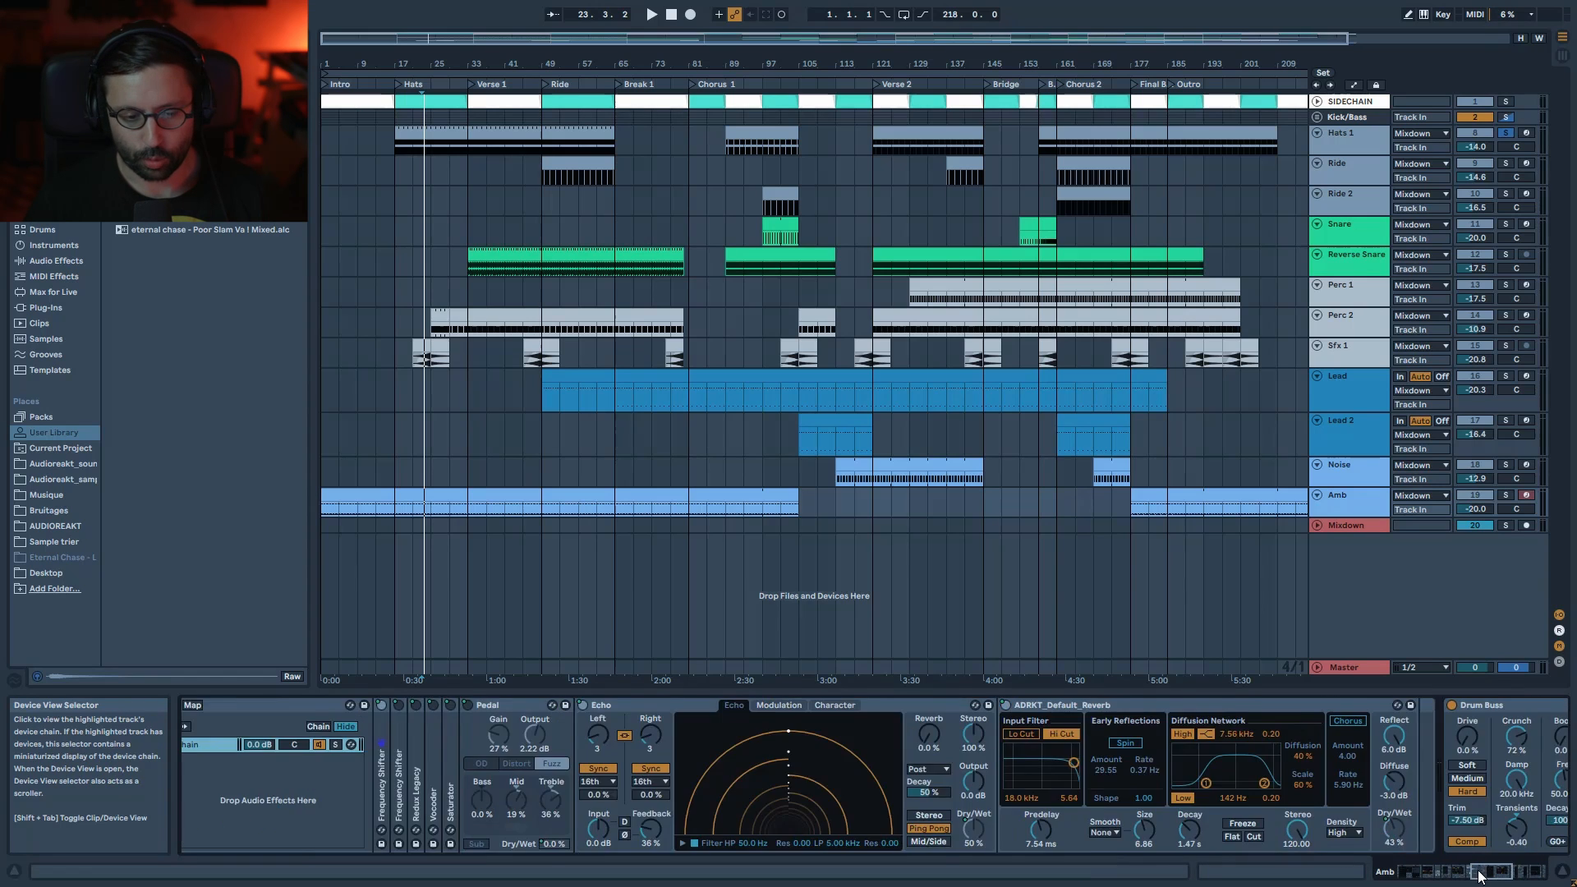
pyautogui.moveTo(1477, 873); pyautogui.dragTo(1461, 871)
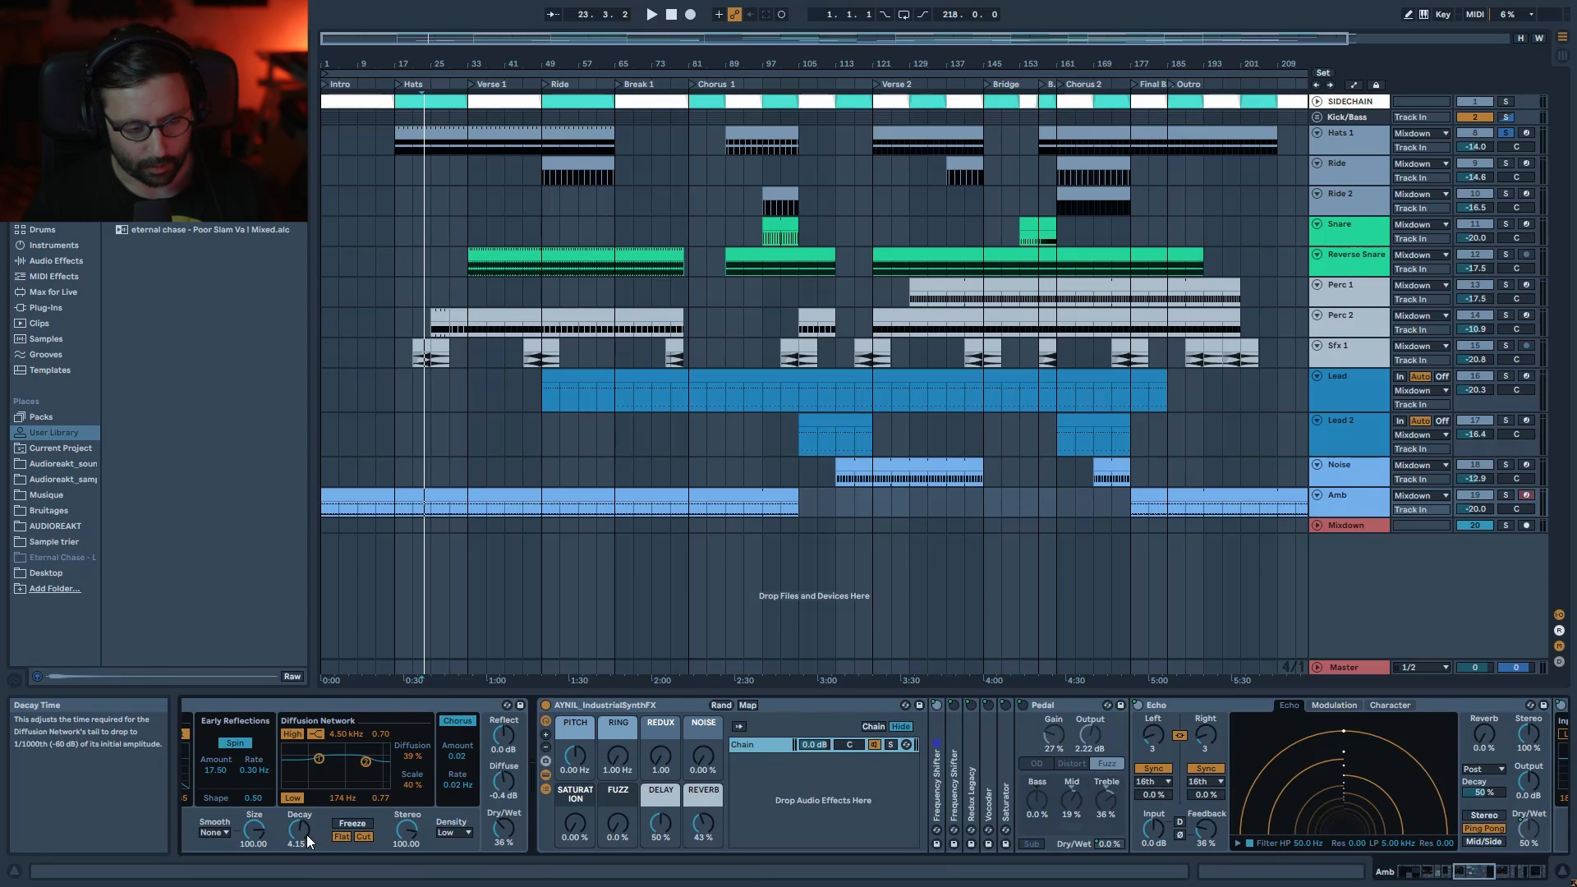
pyautogui.moveTo(1467, 875); pyautogui.dragTo(1443, 878)
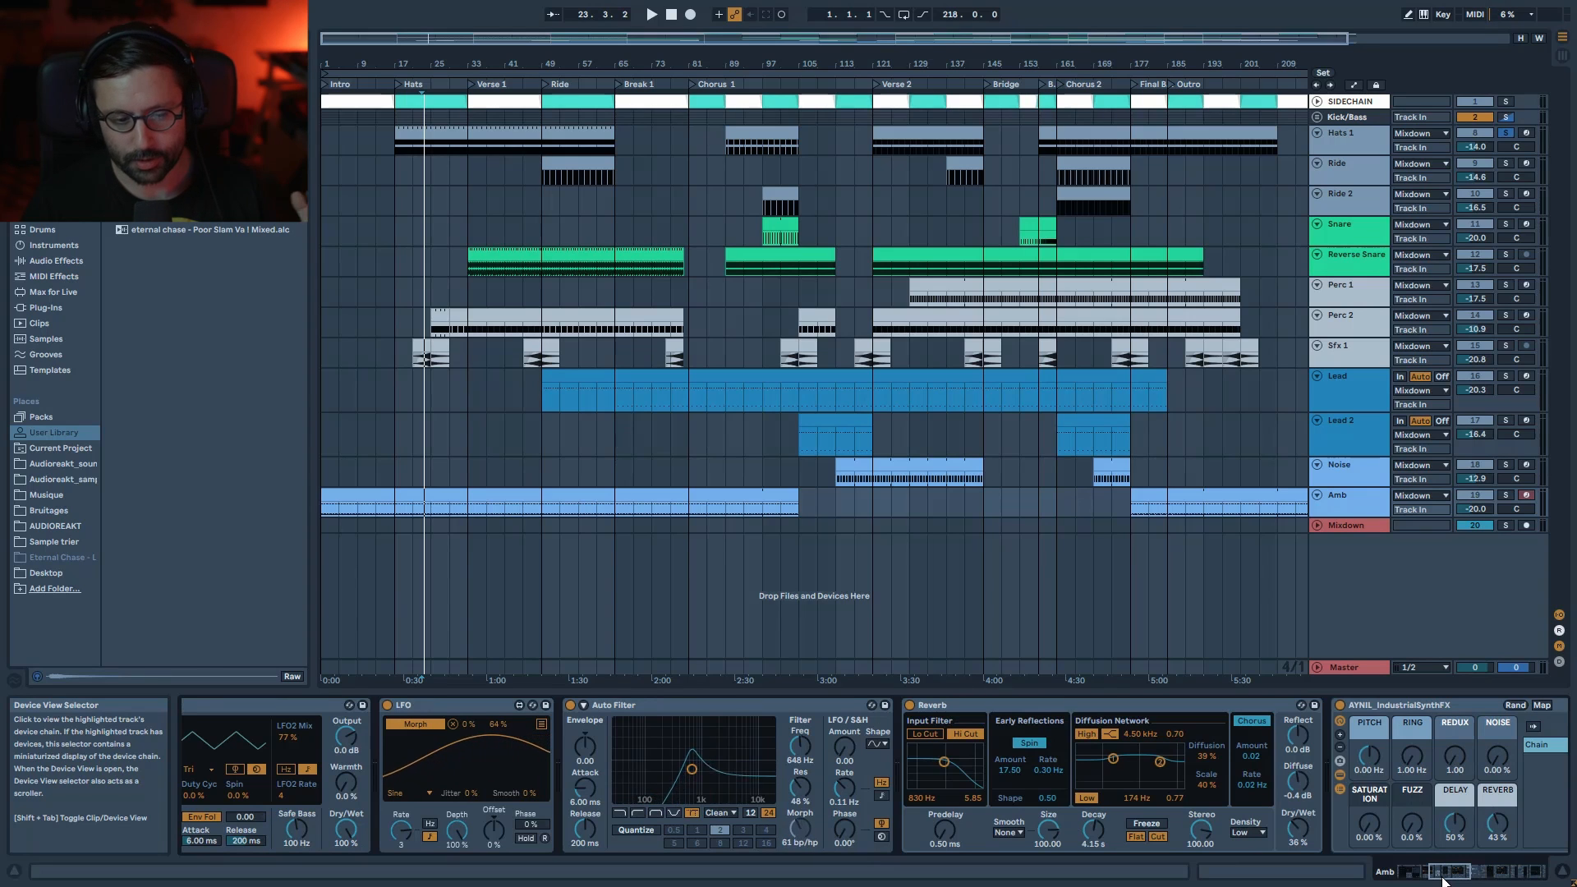
pyautogui.click(1511, 494)
pyautogui.press('space')
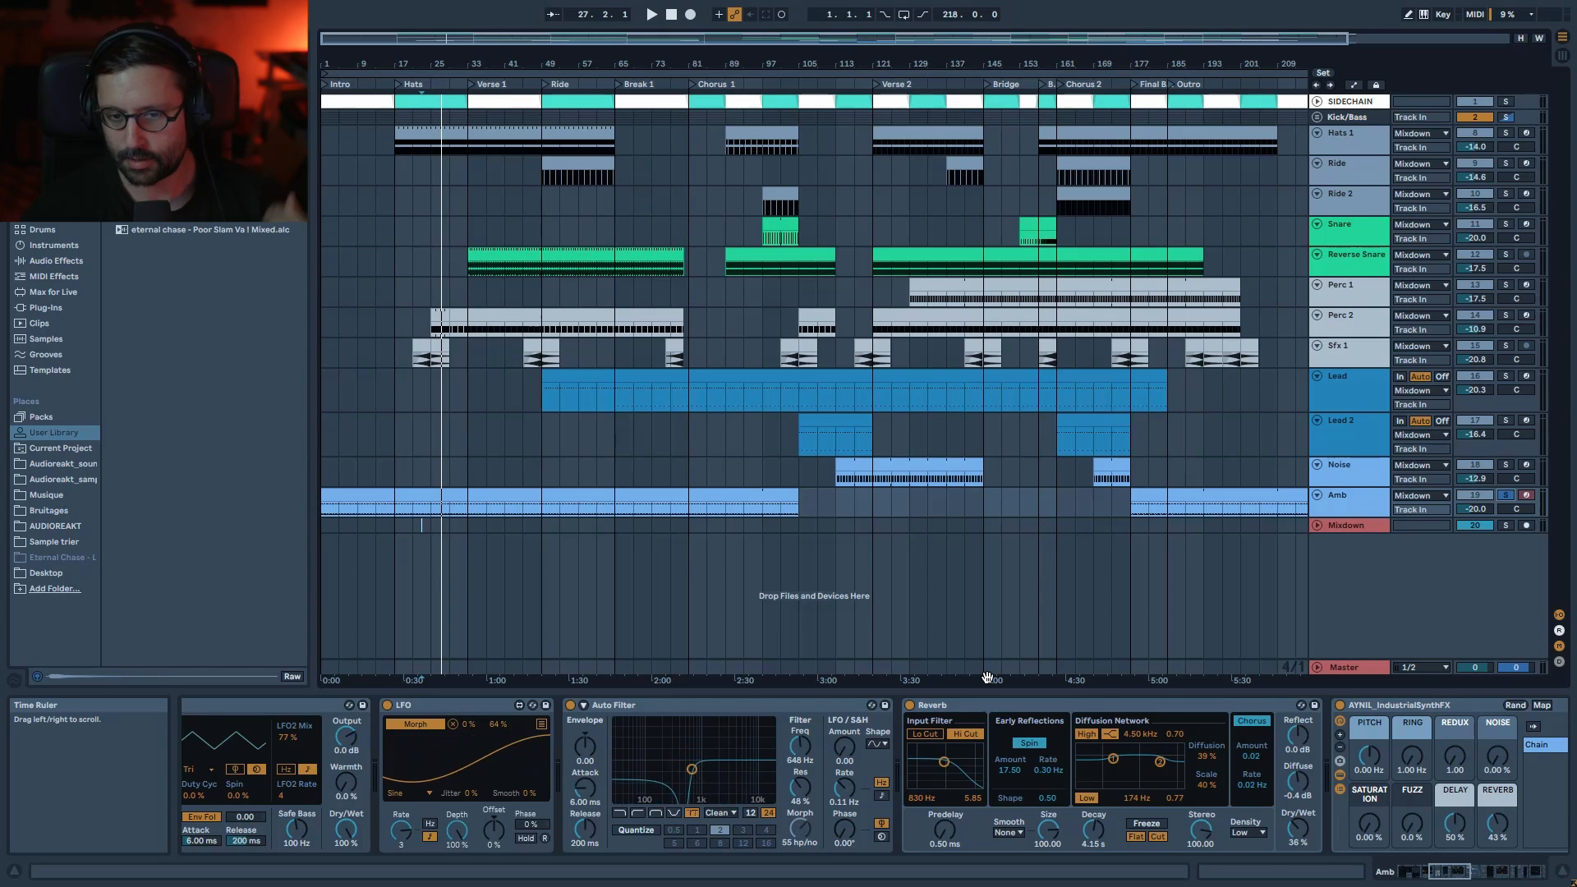
# - Inspect the device chains of the Ride 2 and Ride tracks
pyautogui.click(1373, 219)
pyautogui.click(1374, 200)
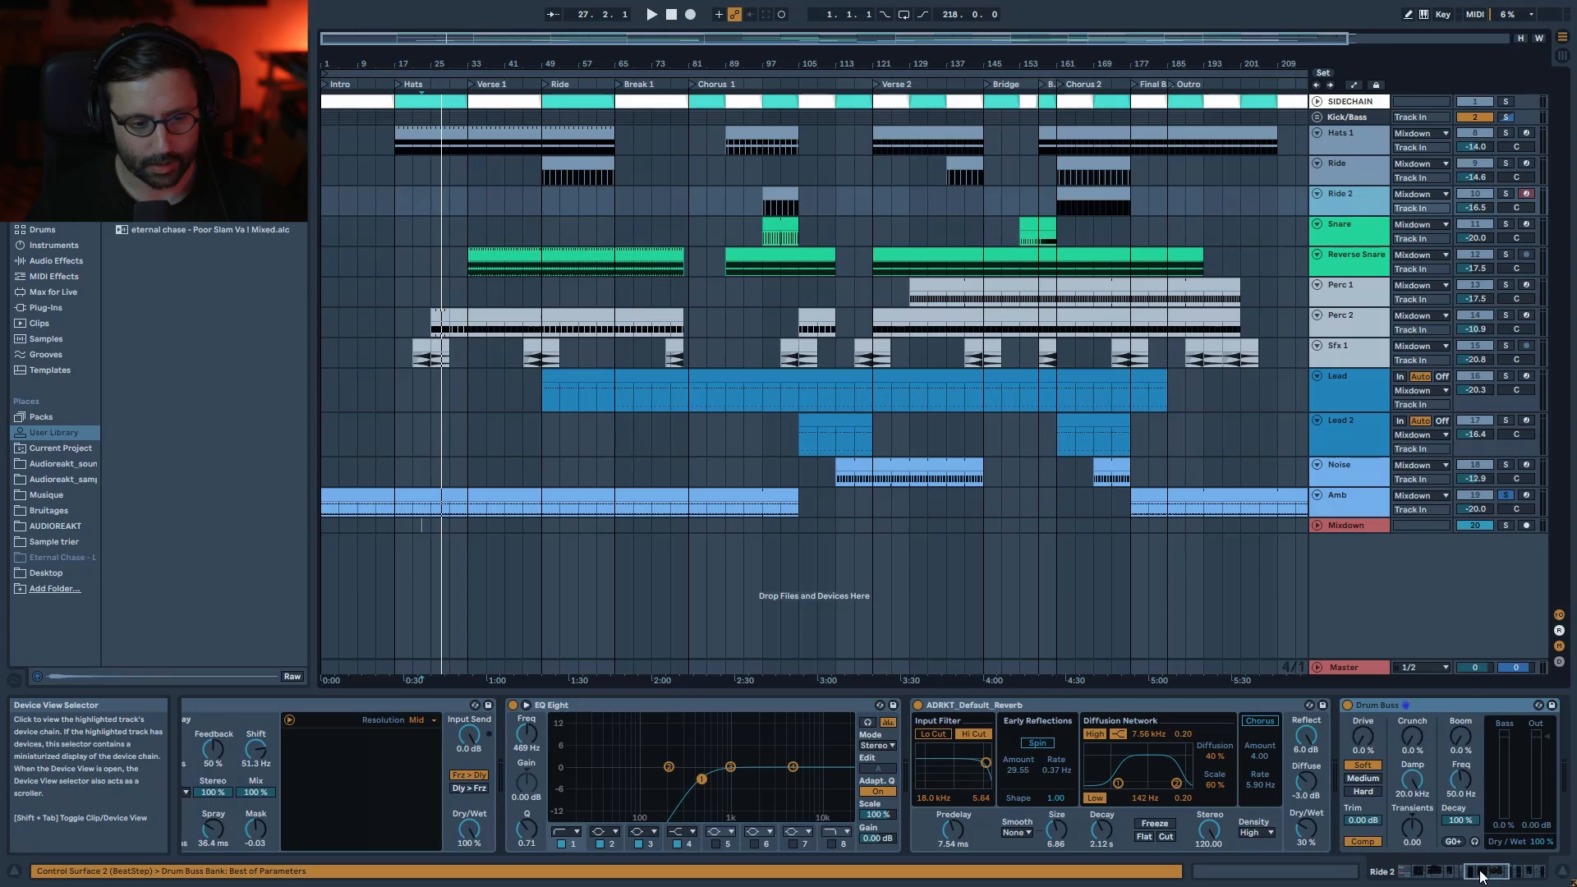
pyautogui.click(1363, 171)
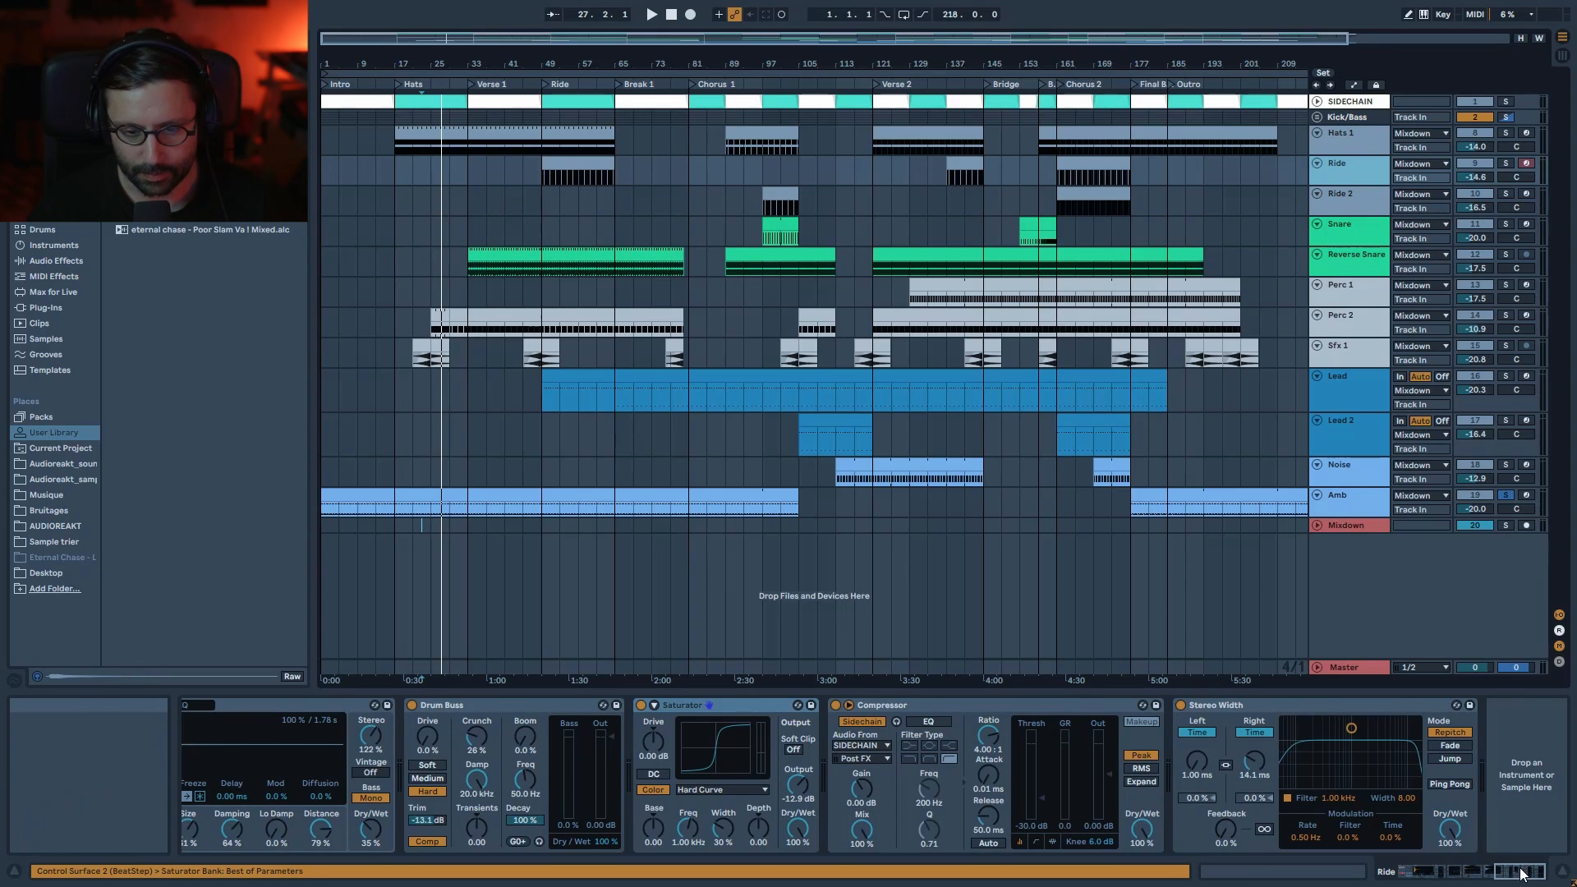
pyautogui.moveTo(1526, 871); pyautogui.dragTo(1517, 871)
# - Inspect Perc 1's sidechained Compressor, then unfold the SIDECHAIN track and examine its waveform up close
pyautogui.moveTo(1451, 871); pyautogui.dragTo(1507, 877)
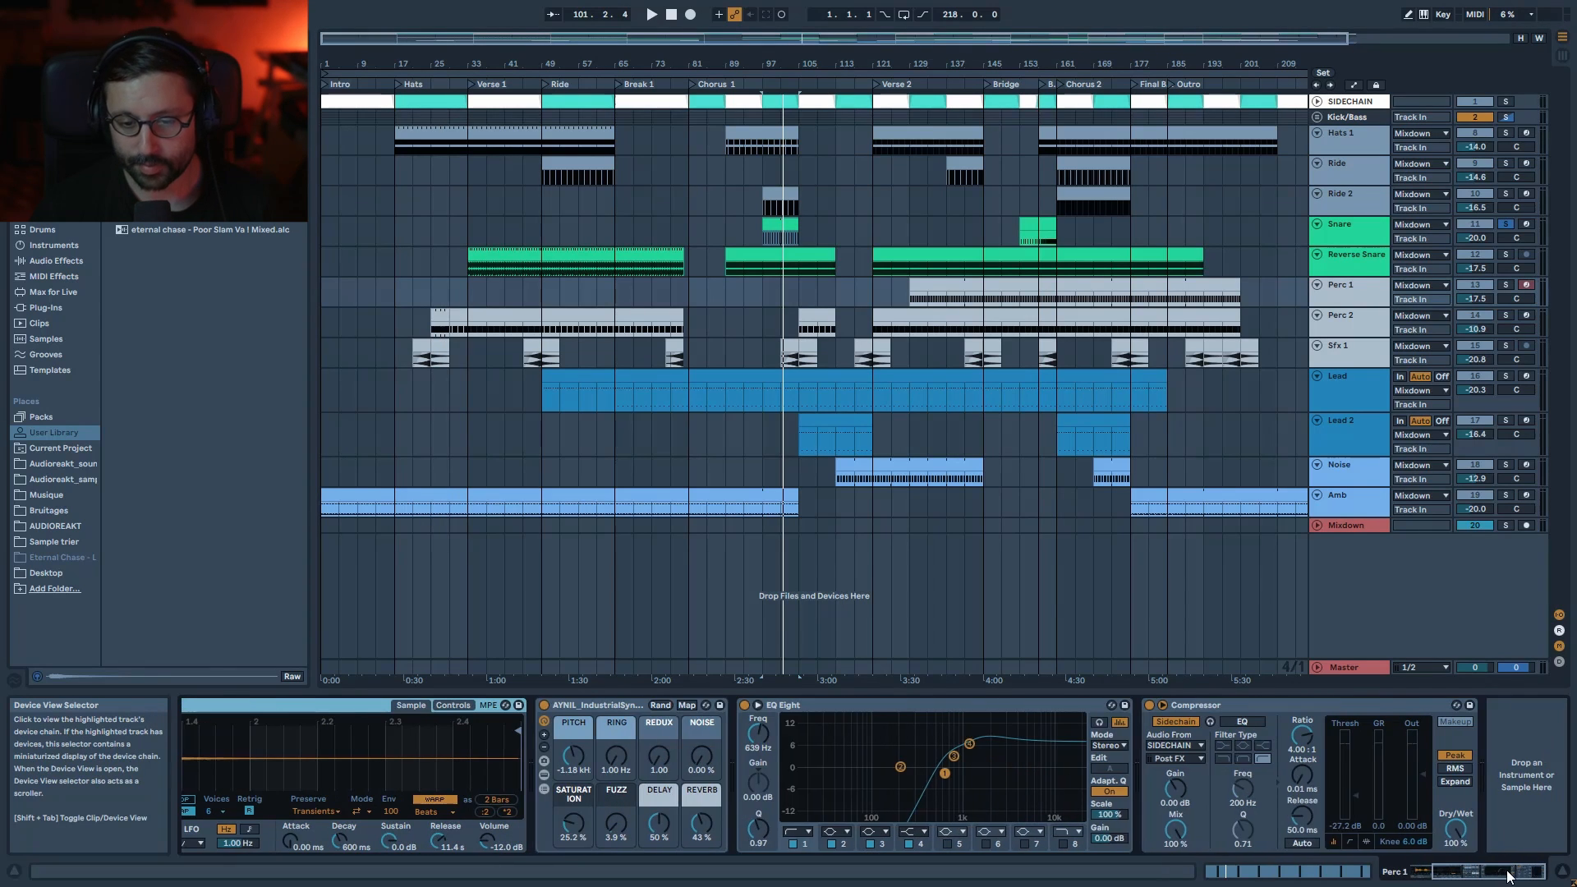
pyautogui.click(1273, 706)
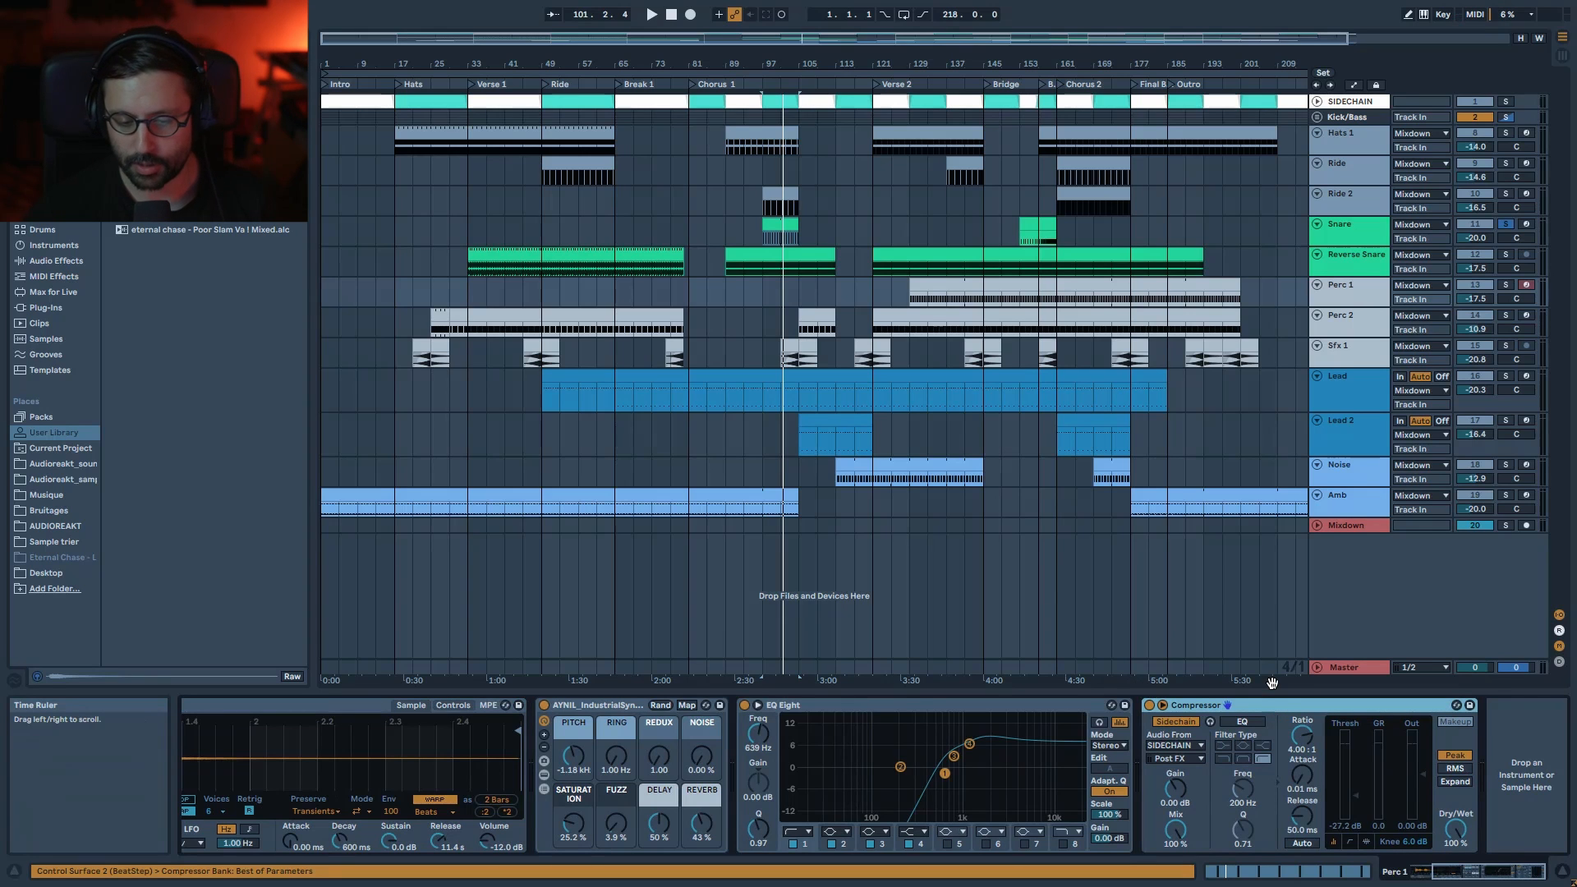
pyautogui.click(1318, 102)
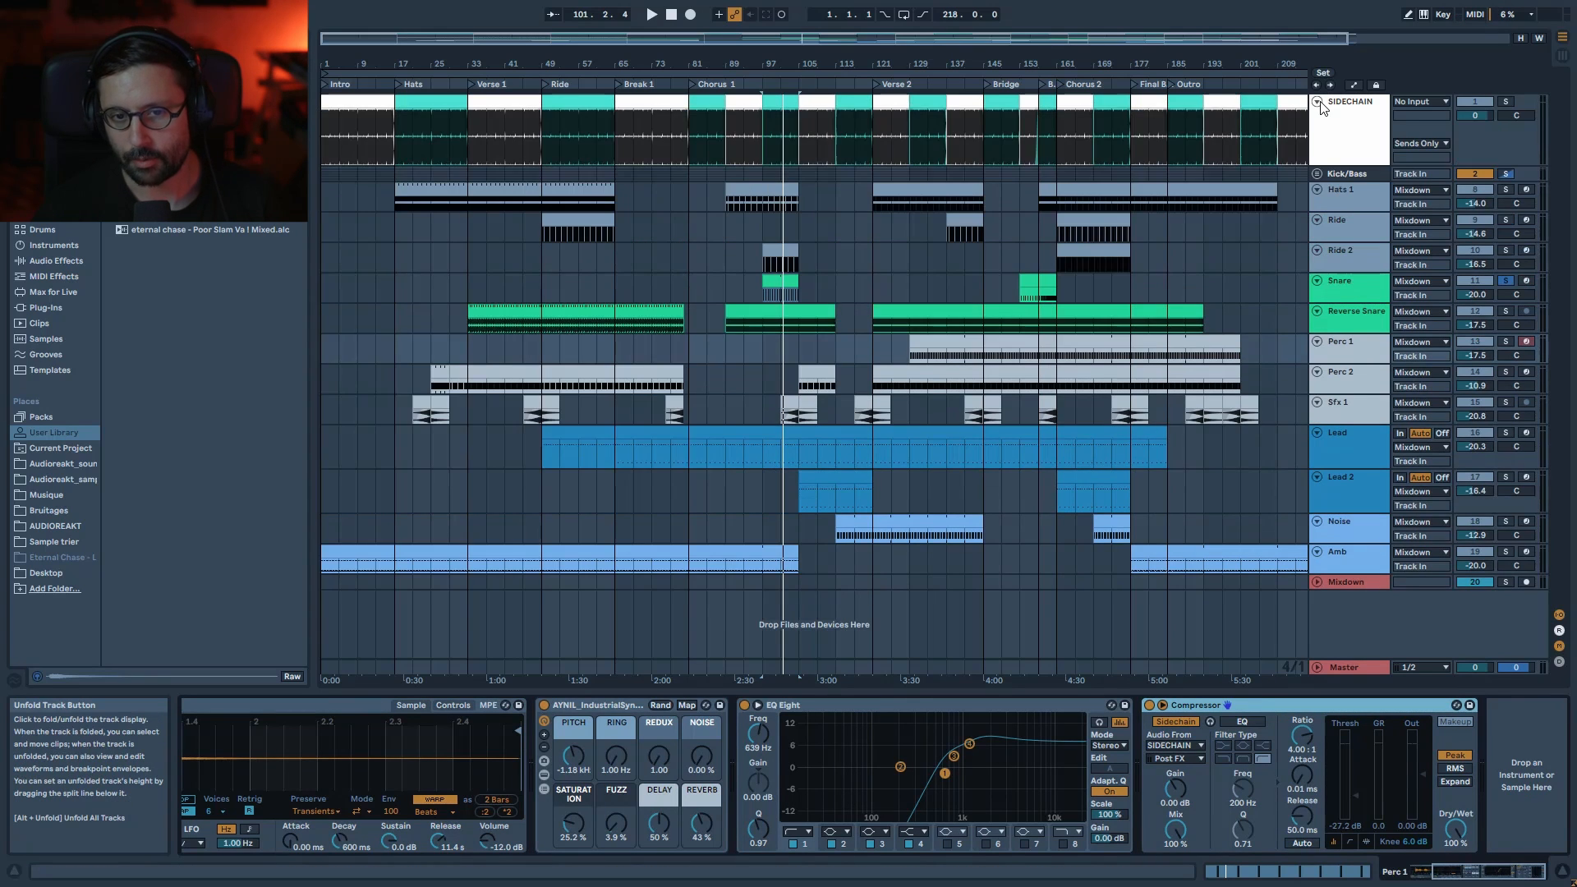
pyautogui.moveTo(1017, 96); pyautogui.dragTo(1055, 97)
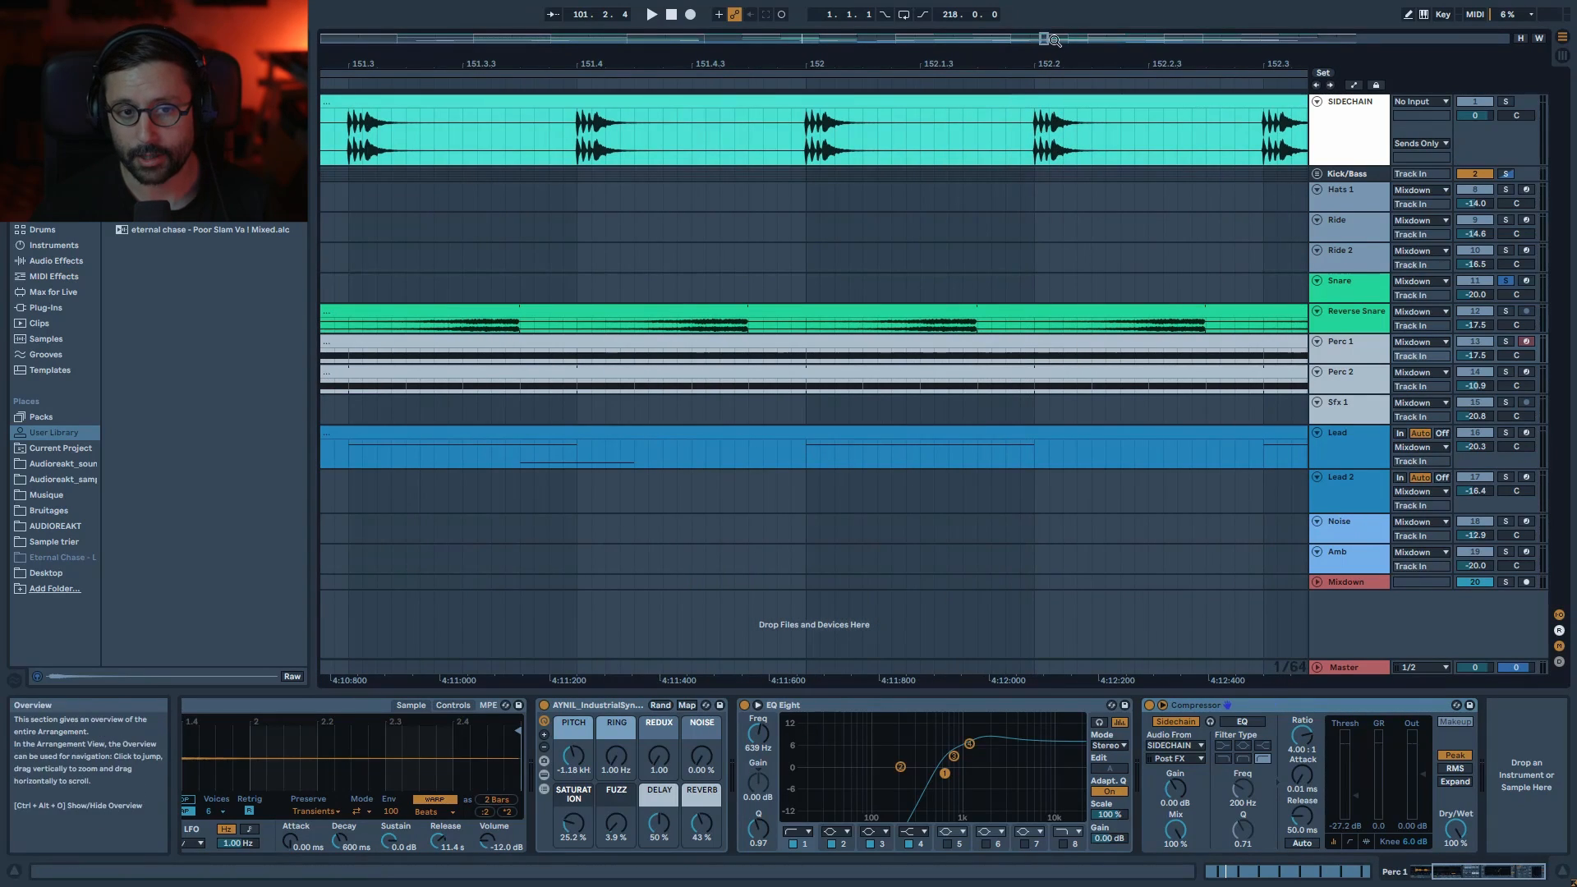
pyautogui.moveTo(1045, 41); pyautogui.dragTo(1042, 8)
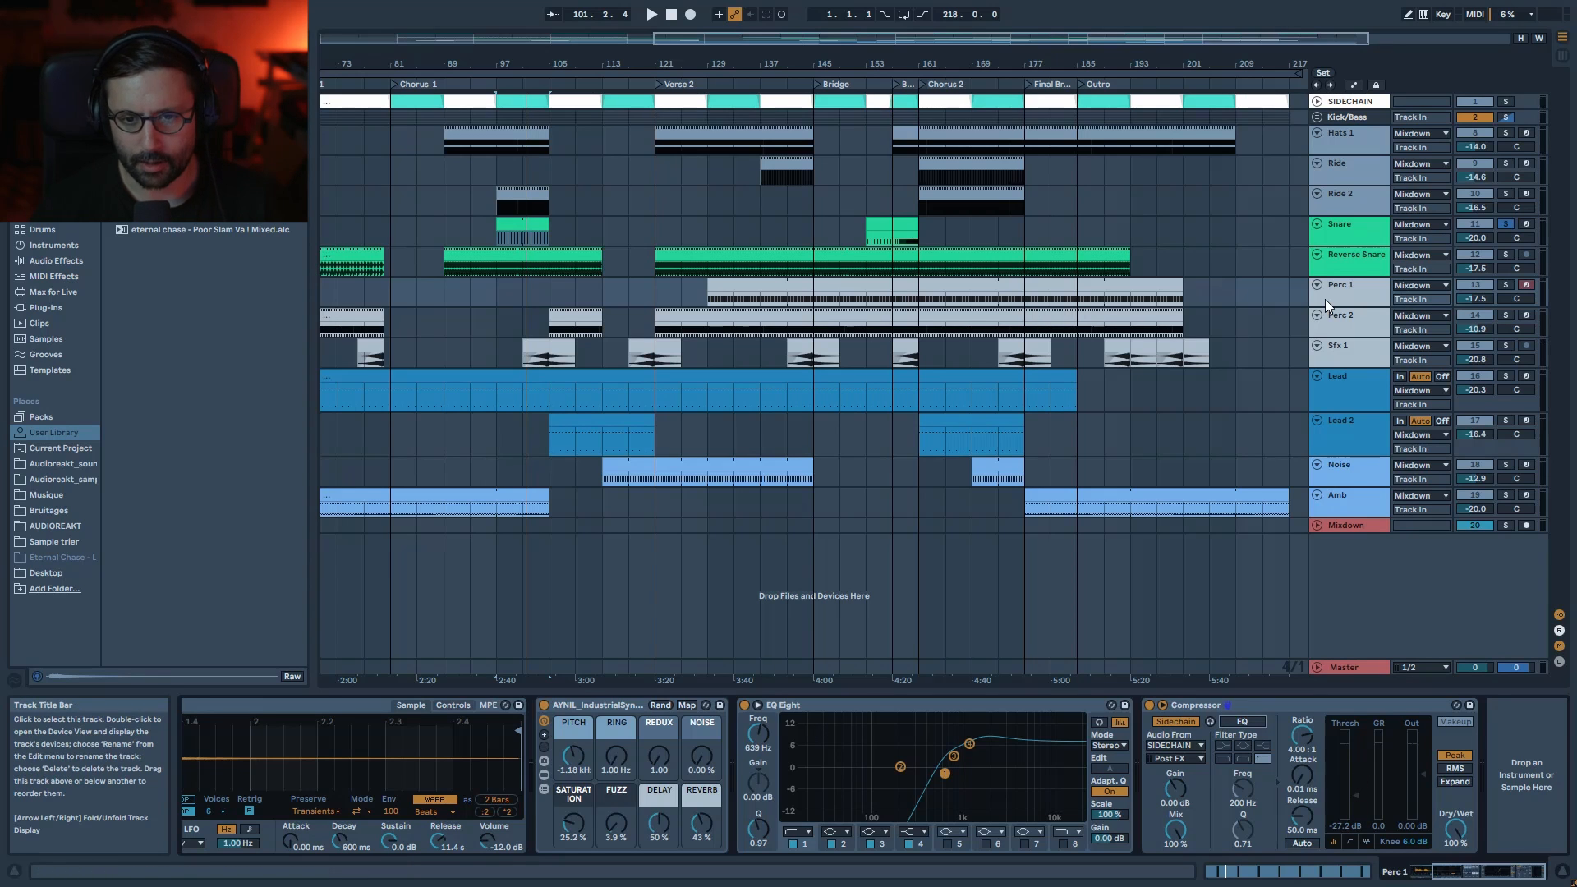
# - Show the Perc 2 track's devices, then display the mastering chain rack on the Master track
pyautogui.click(1338, 319)
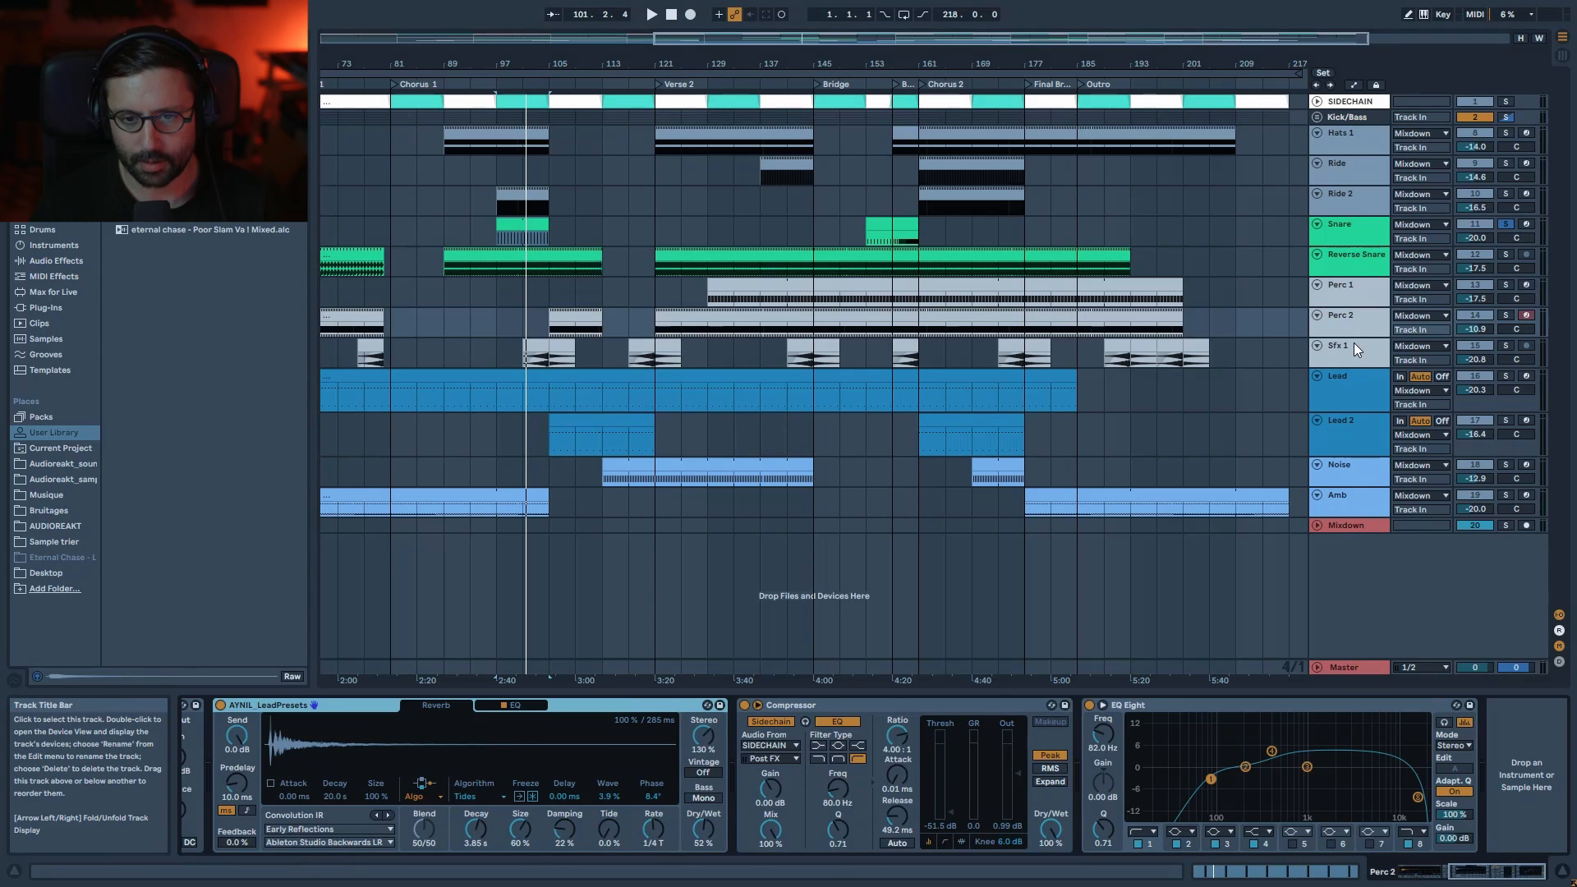
pyautogui.click(1344, 667)
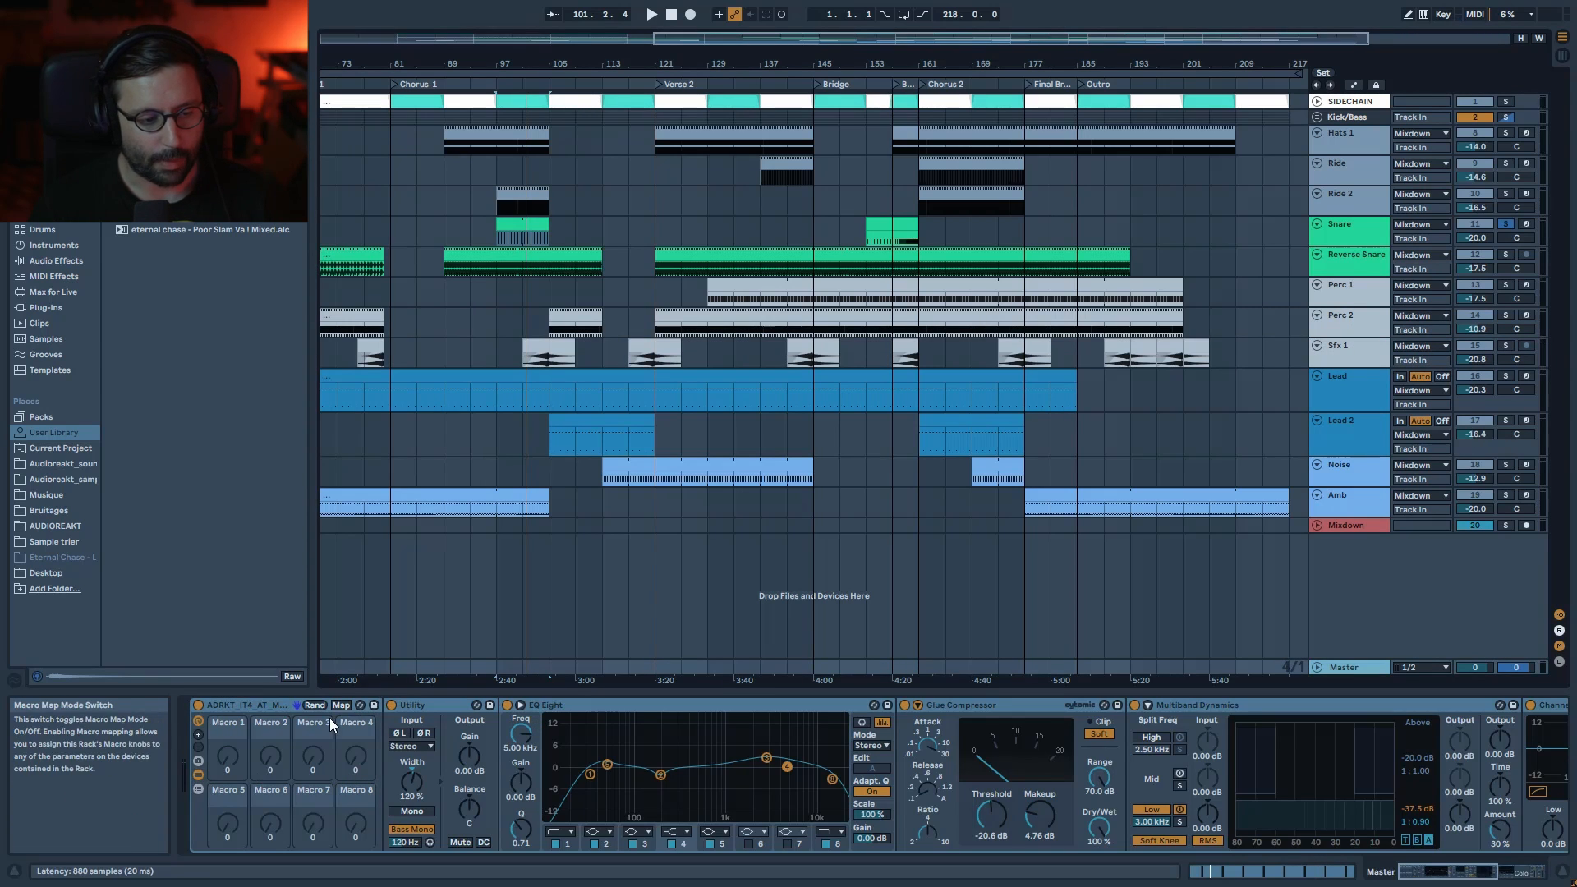
pyautogui.click(251, 703)
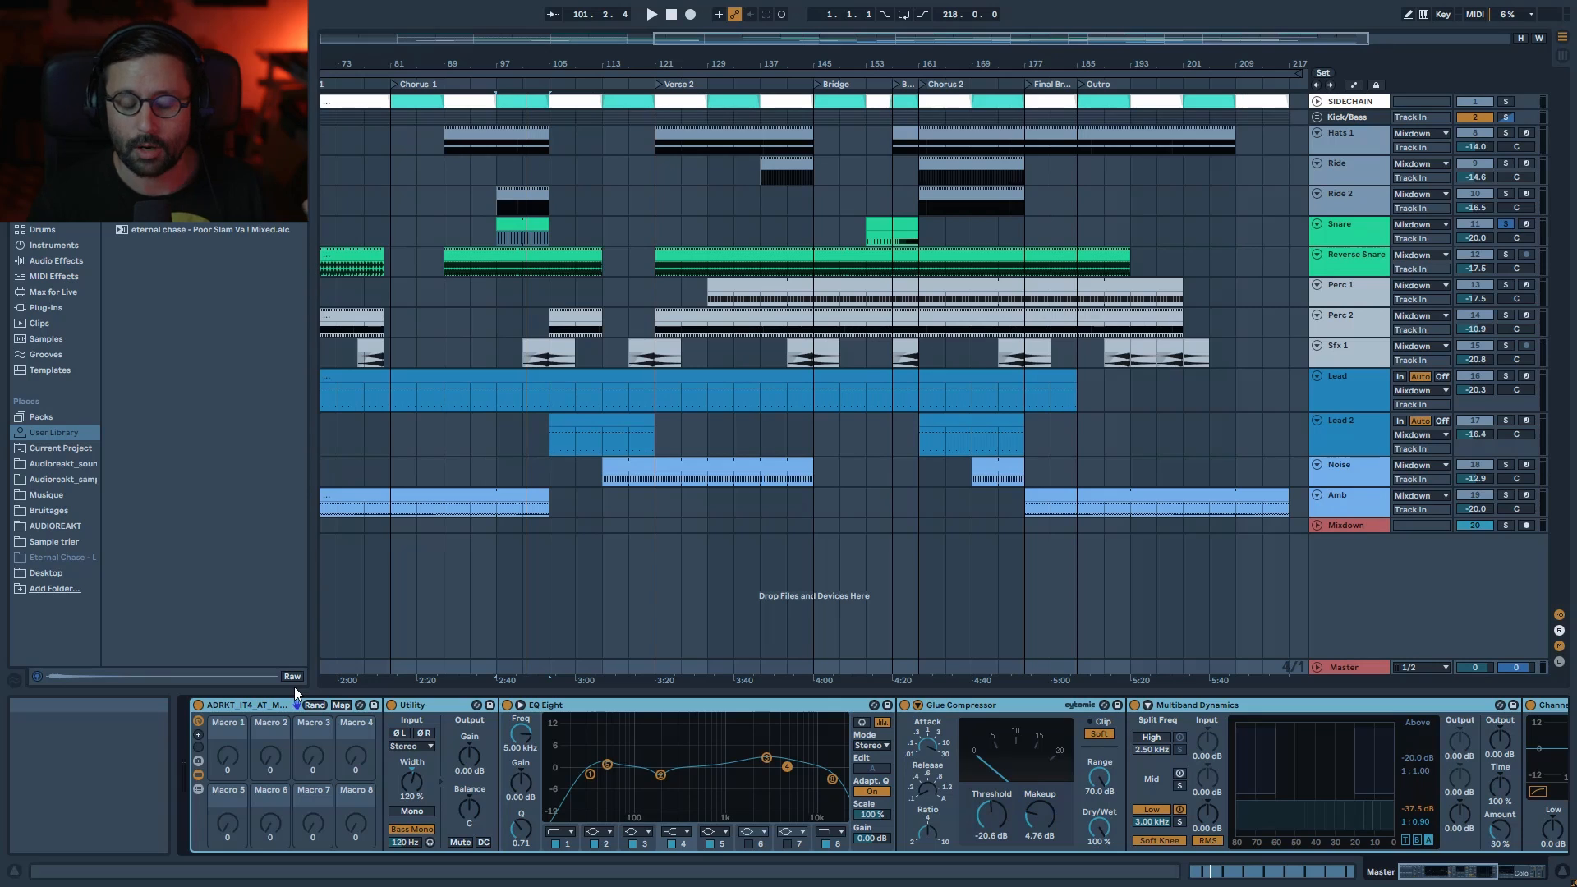
# - Deactivate all devices inside the Master's mastering rack, from Utility through the final Limiter
pyautogui.click(456, 704)
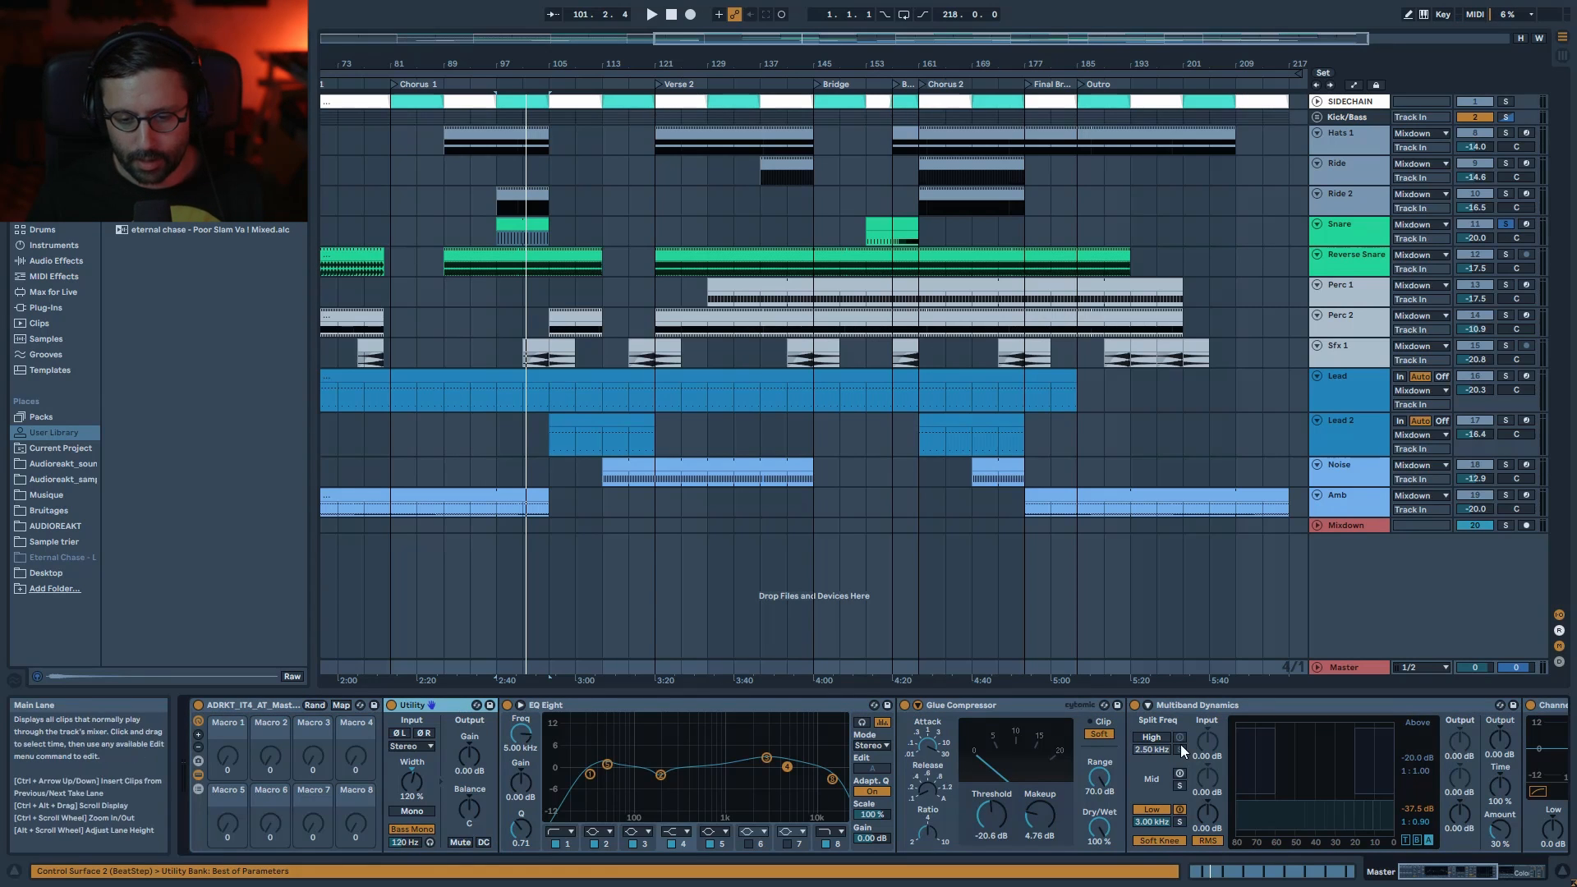
pyautogui.moveTo(1444, 872); pyautogui.dragTo(1492, 874)
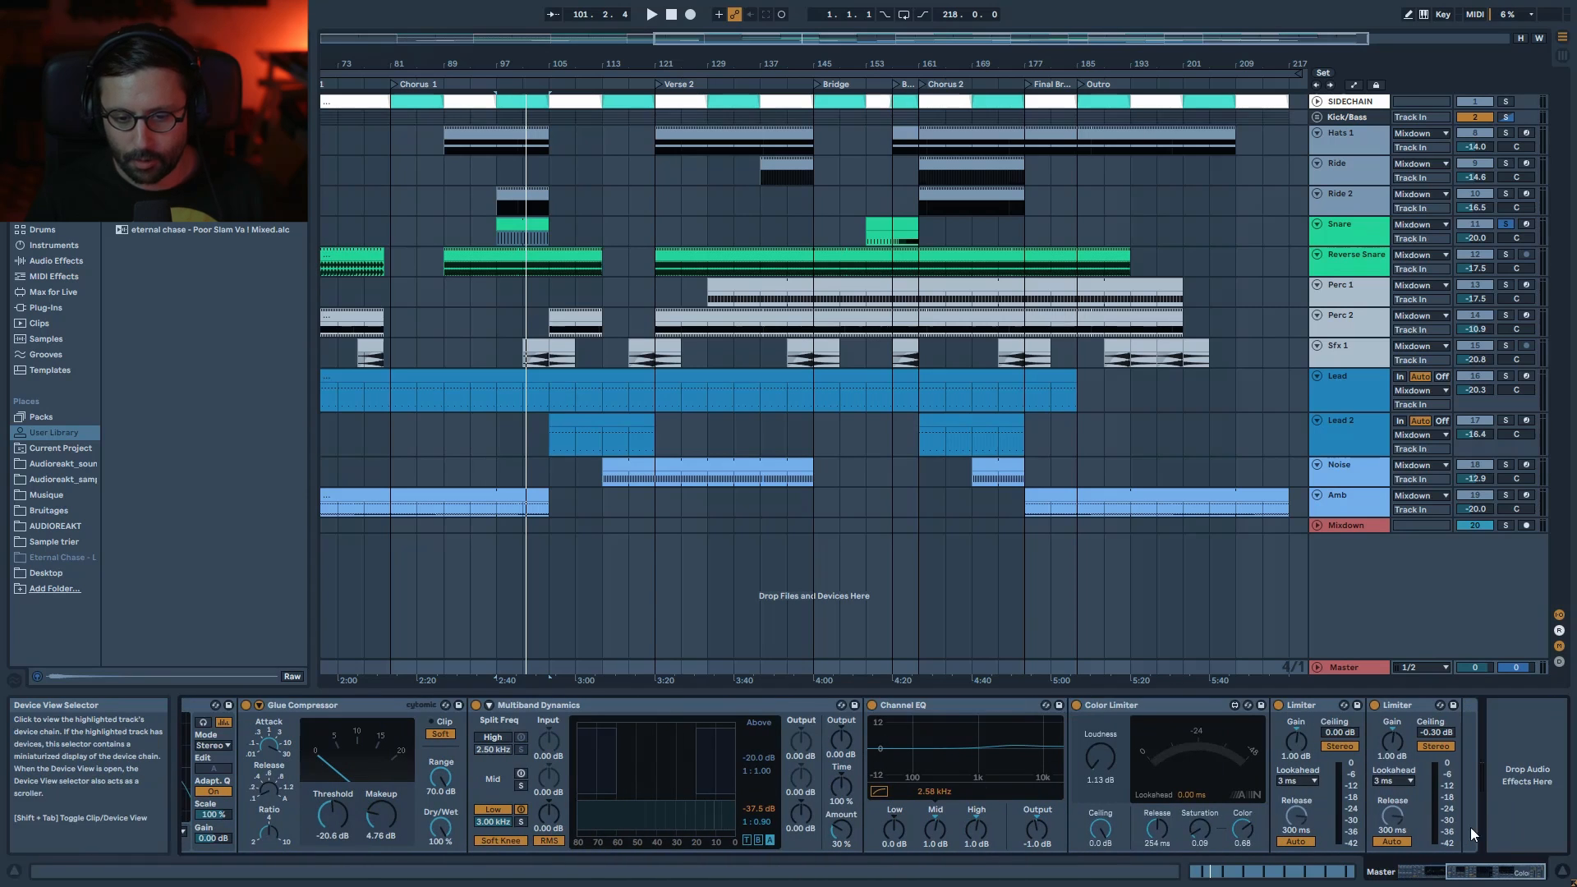
pyautogui.keyDown('shift'); pyautogui.click(1403, 708); pyautogui.keyUp('shift')
pyautogui.press('0')
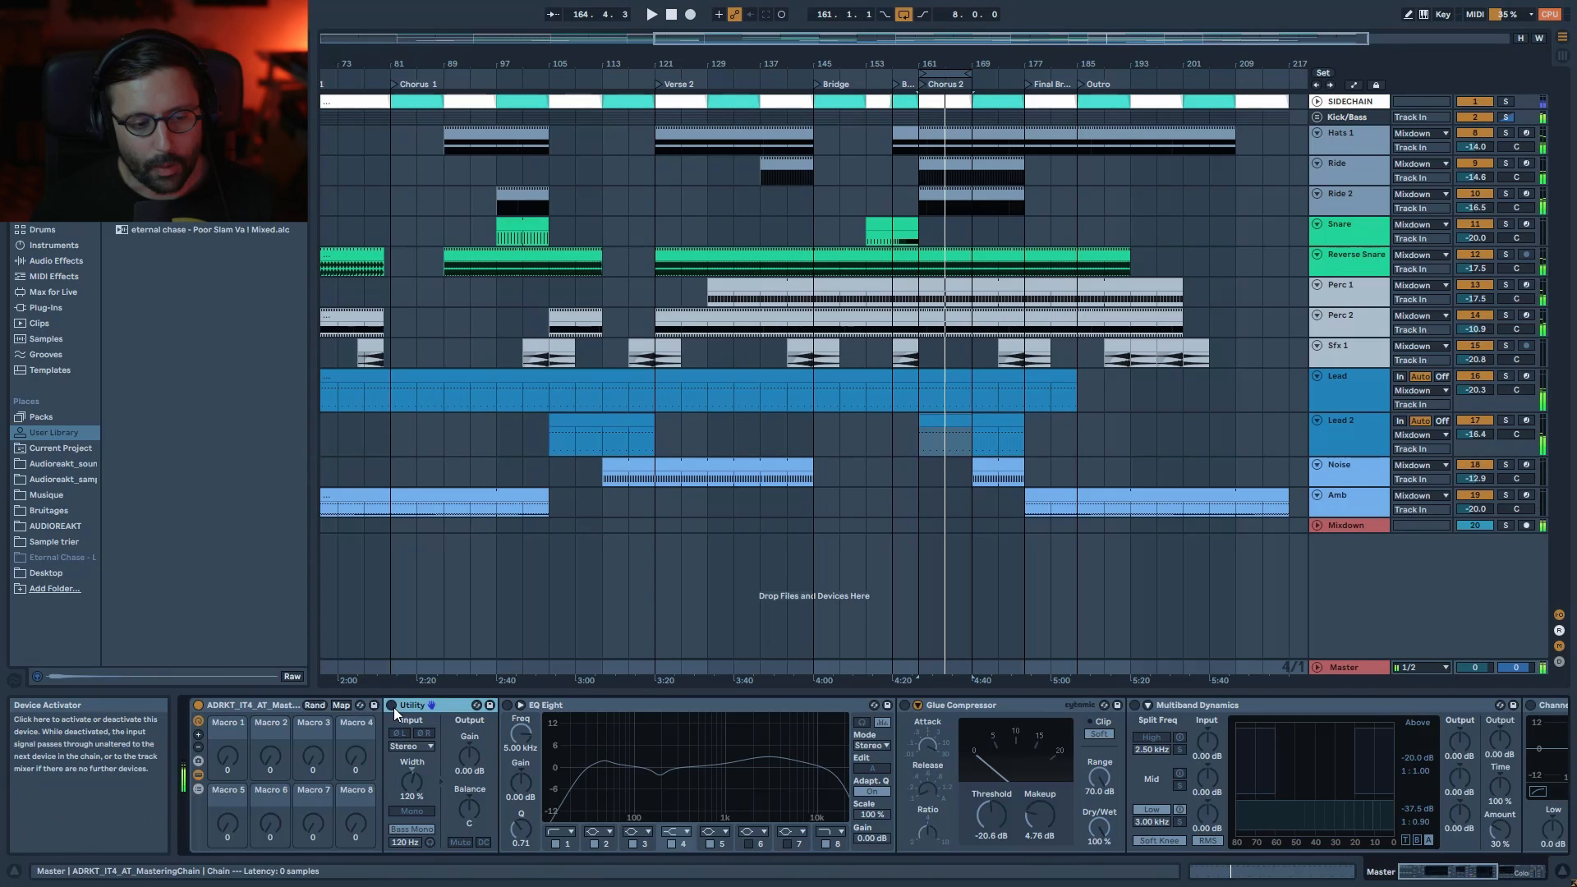
# - Reactivate the Utility and EQ Eight in the mastering rack and compare EQ Eight's filter 1 off and on
pyautogui.click(392, 706)
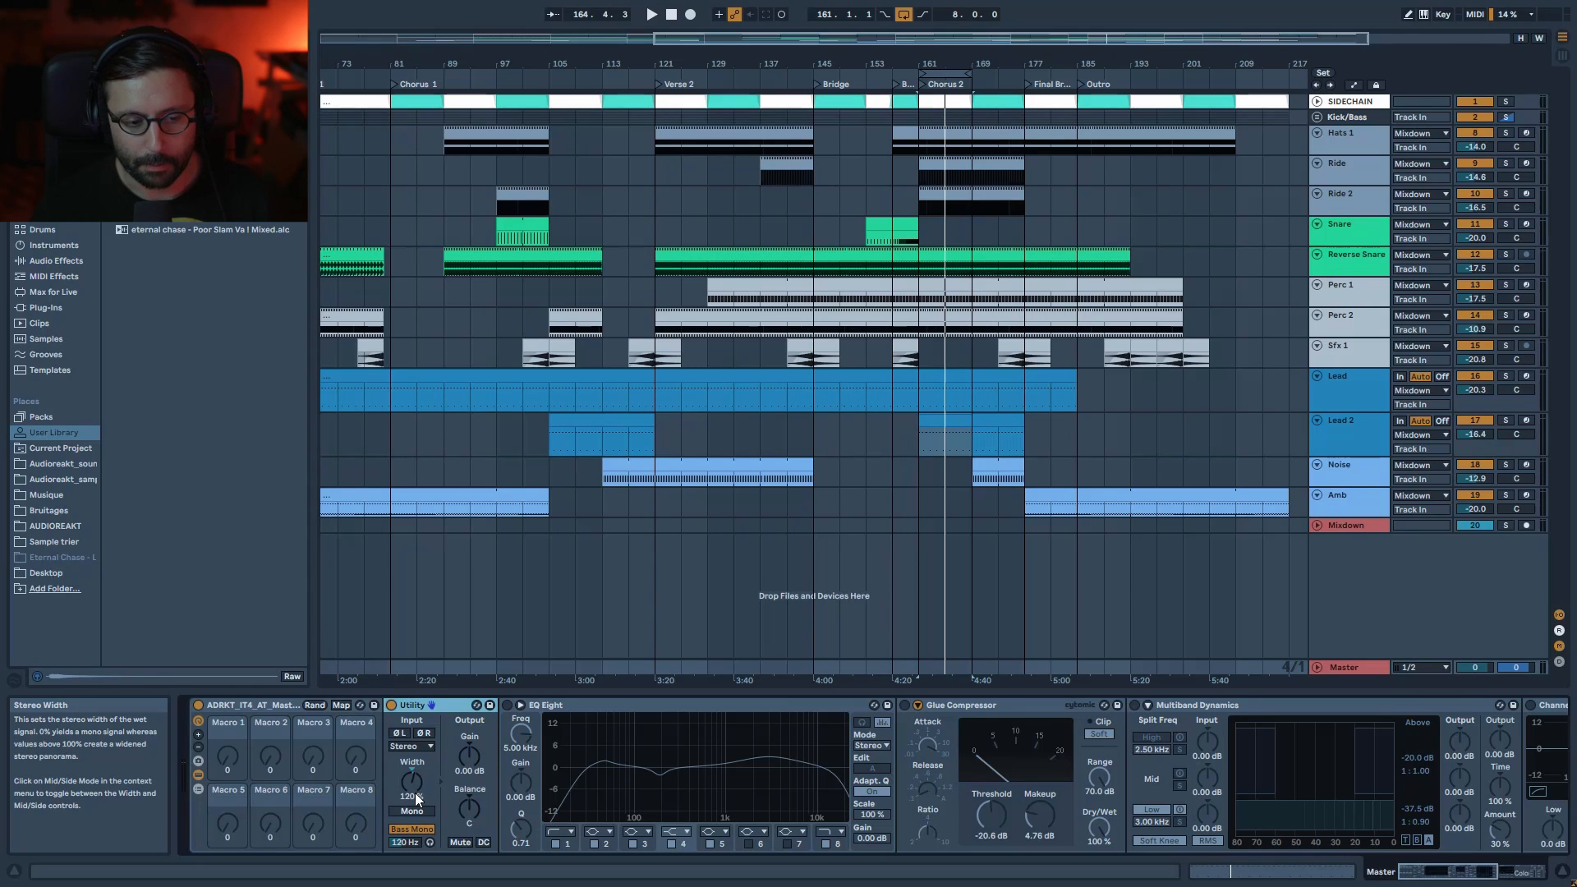
pyautogui.click(507, 706)
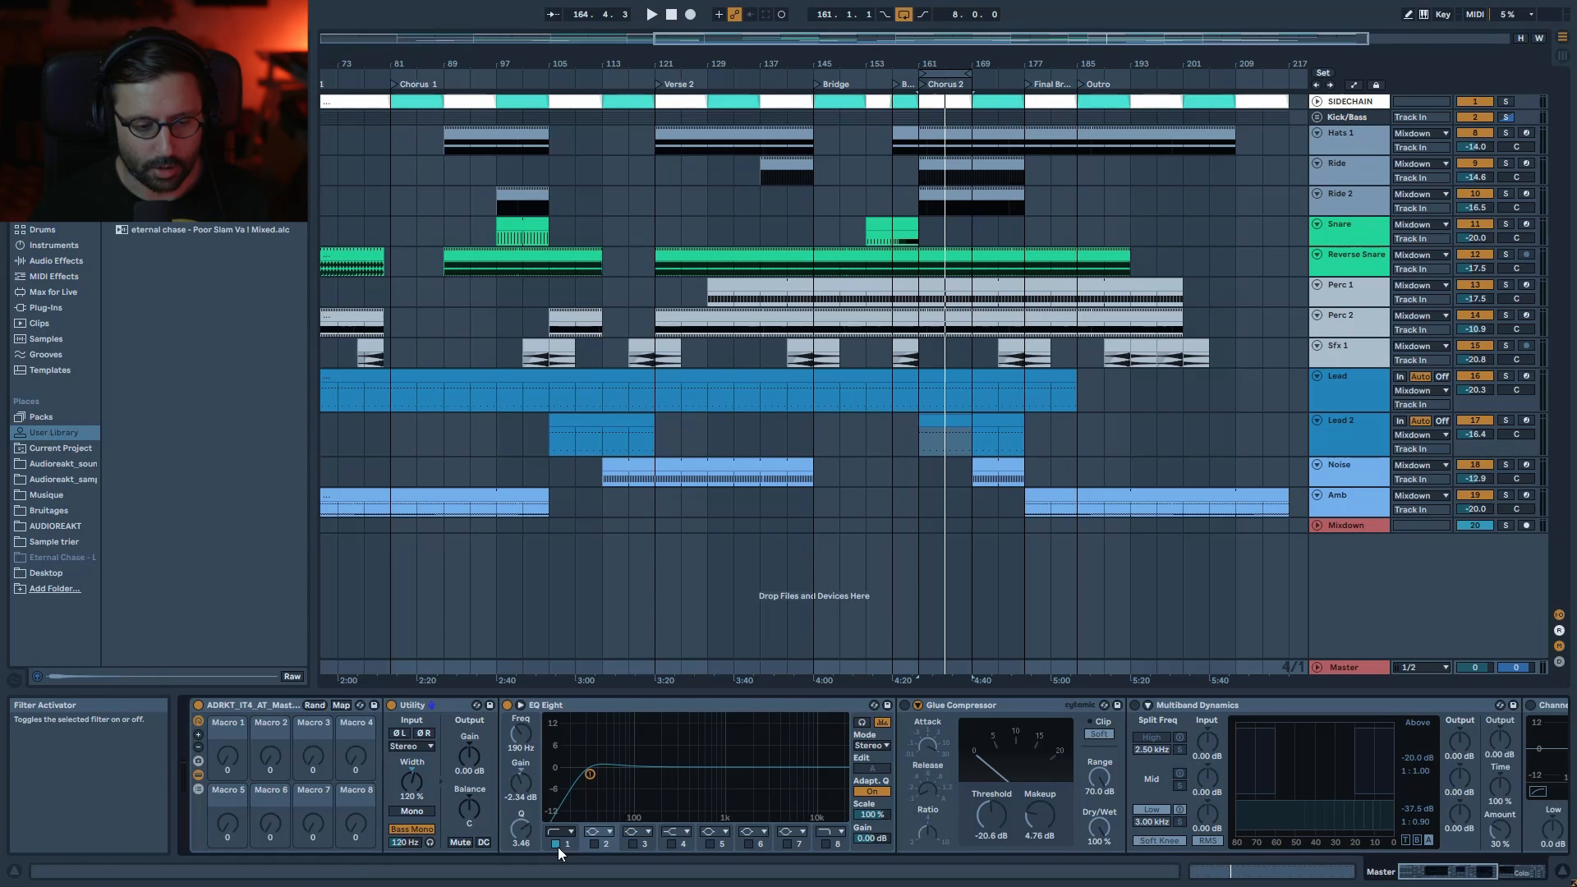
pyautogui.click(557, 845)
pyautogui.click(557, 845)
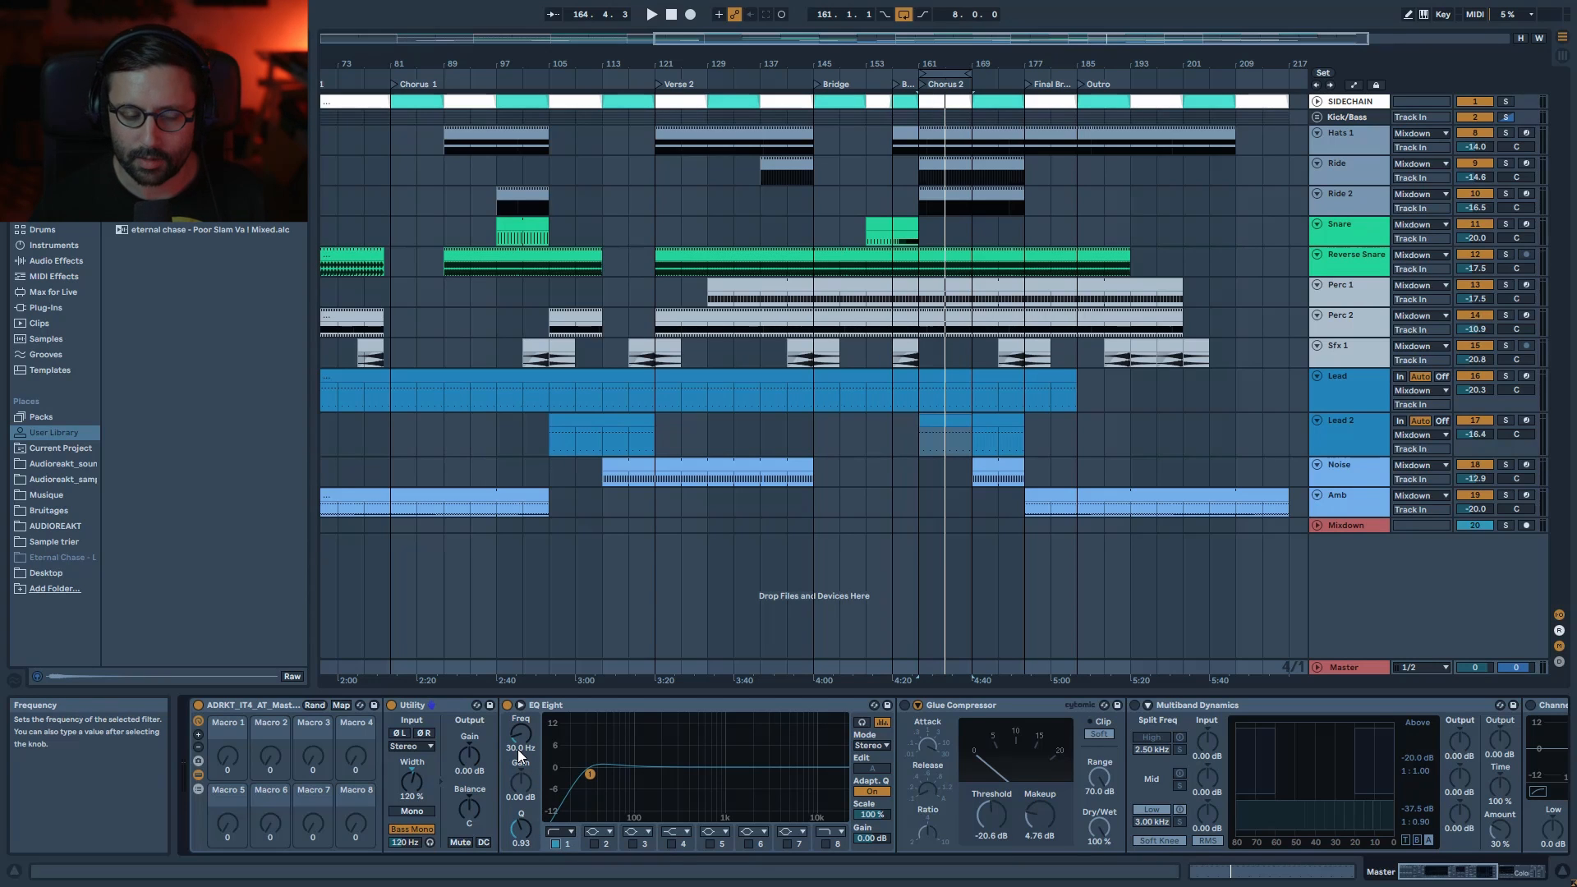
pyautogui.press('space')
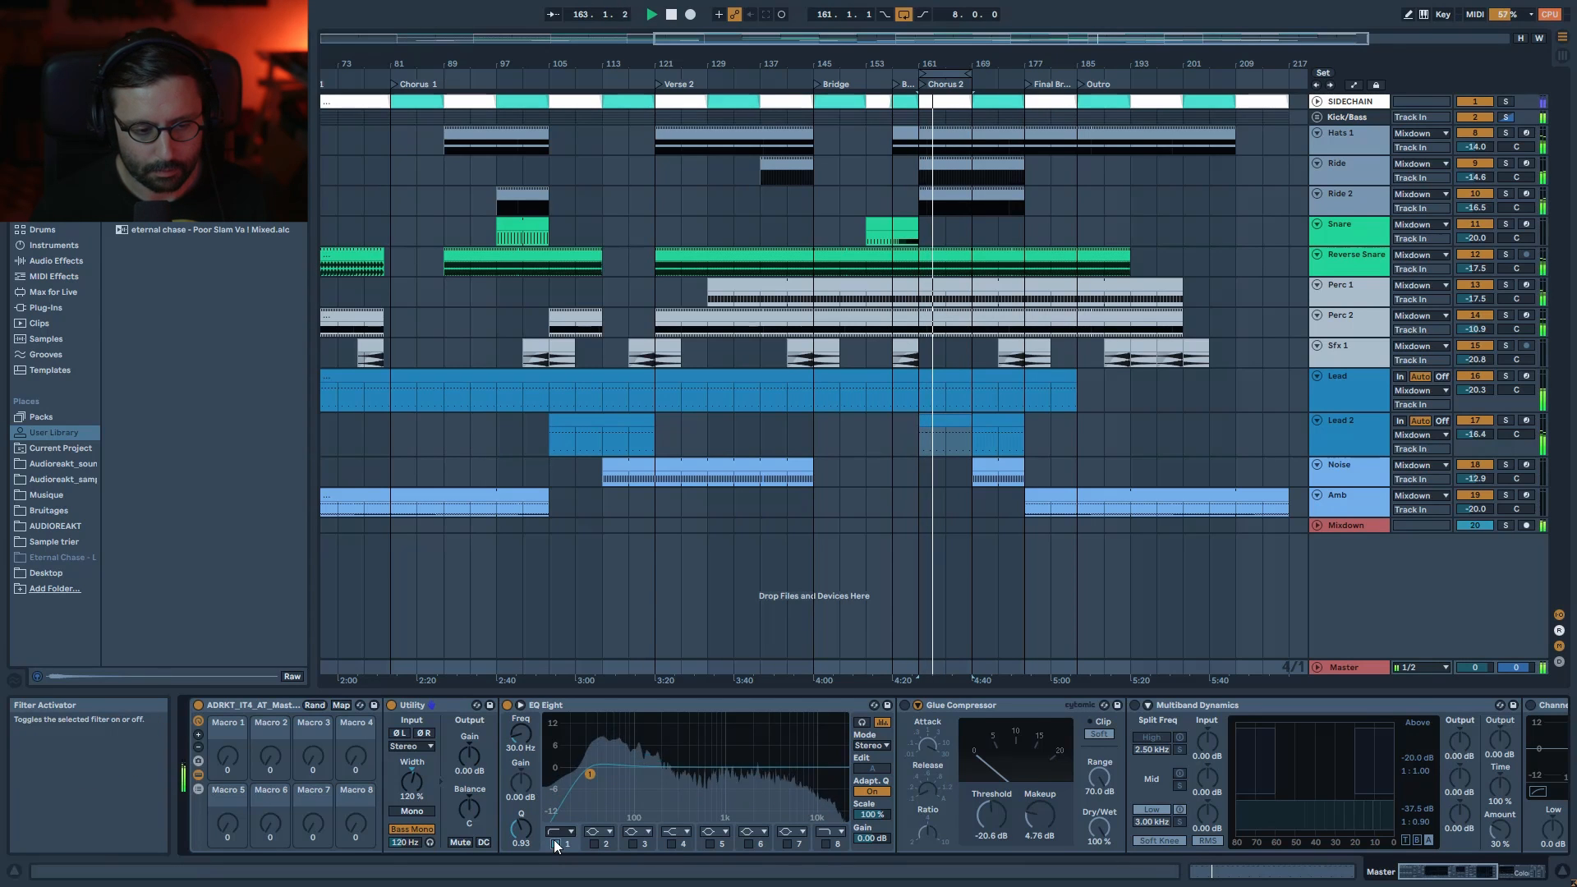
# - Enable EQ Eight's filter 2 on the Master and compare the Chorus 2 loop with it off and on
pyautogui.click(588, 844)
pyautogui.click(594, 844)
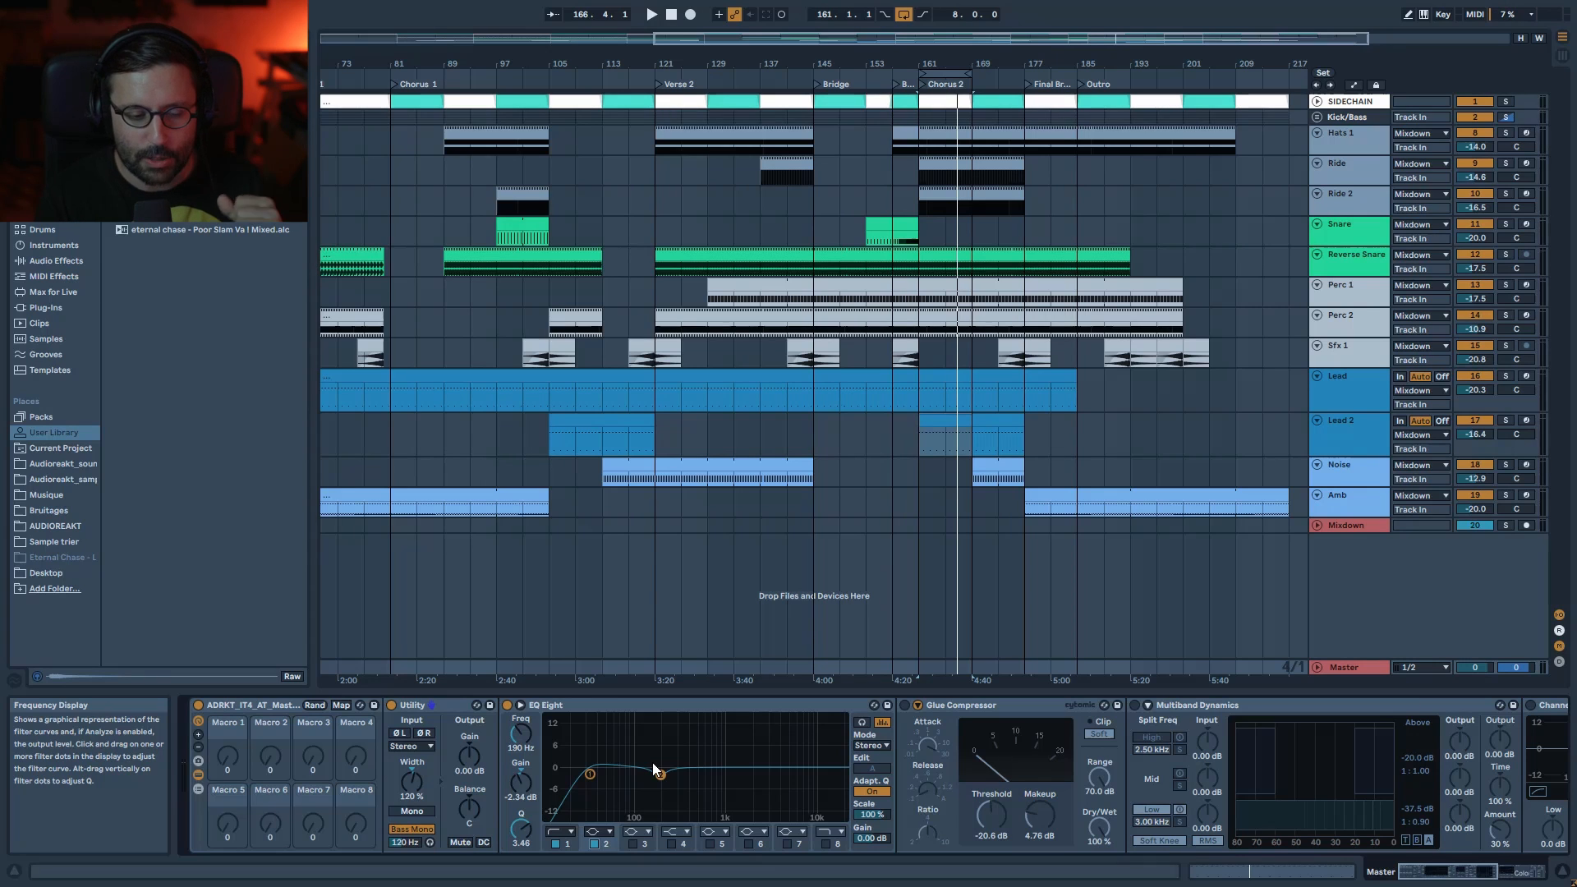
pyautogui.press('space')
pyautogui.click(594, 844)
pyautogui.click(595, 843)
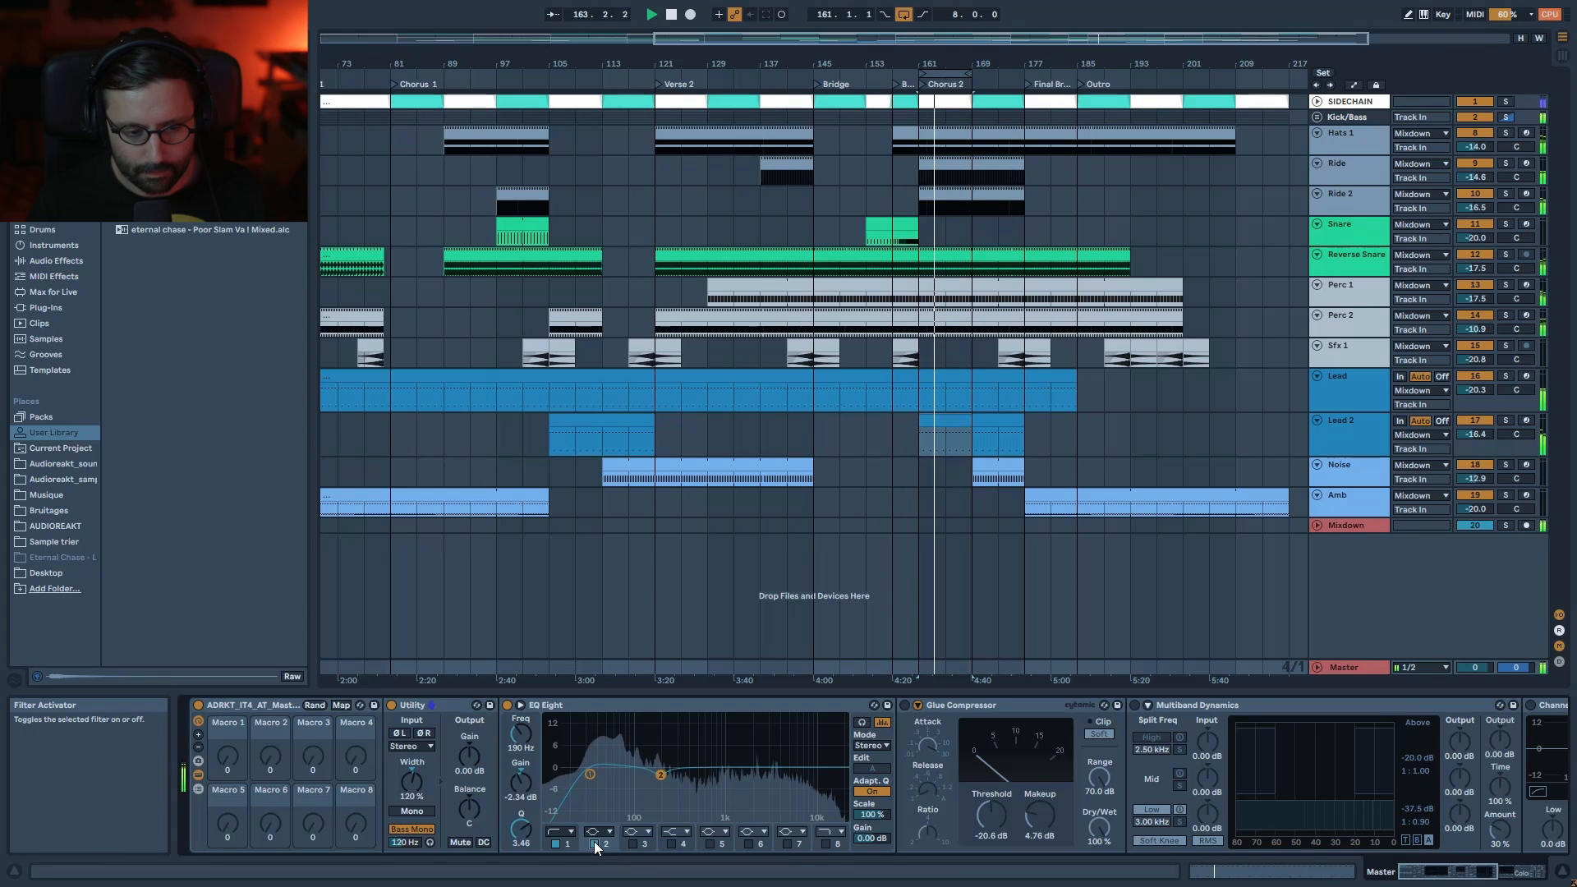
# - Enable EQ Eight's filter 3 on the Master and compare the Chorus 2 loop with it off and on
pyautogui.click(634, 844)
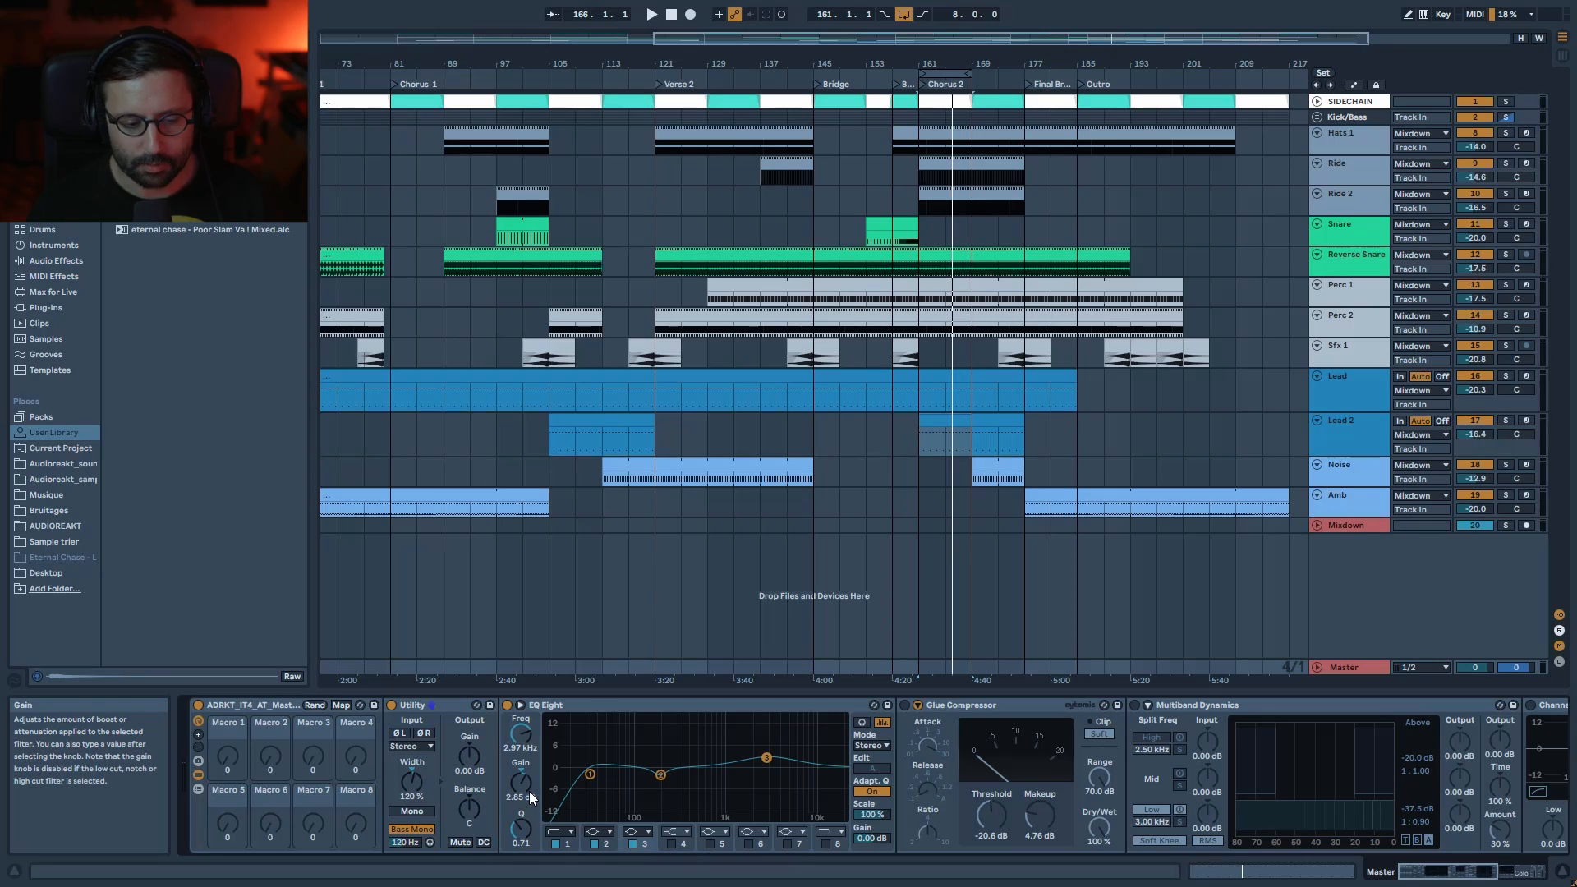
pyautogui.press('space')
pyautogui.click(636, 845)
pyautogui.click(636, 846)
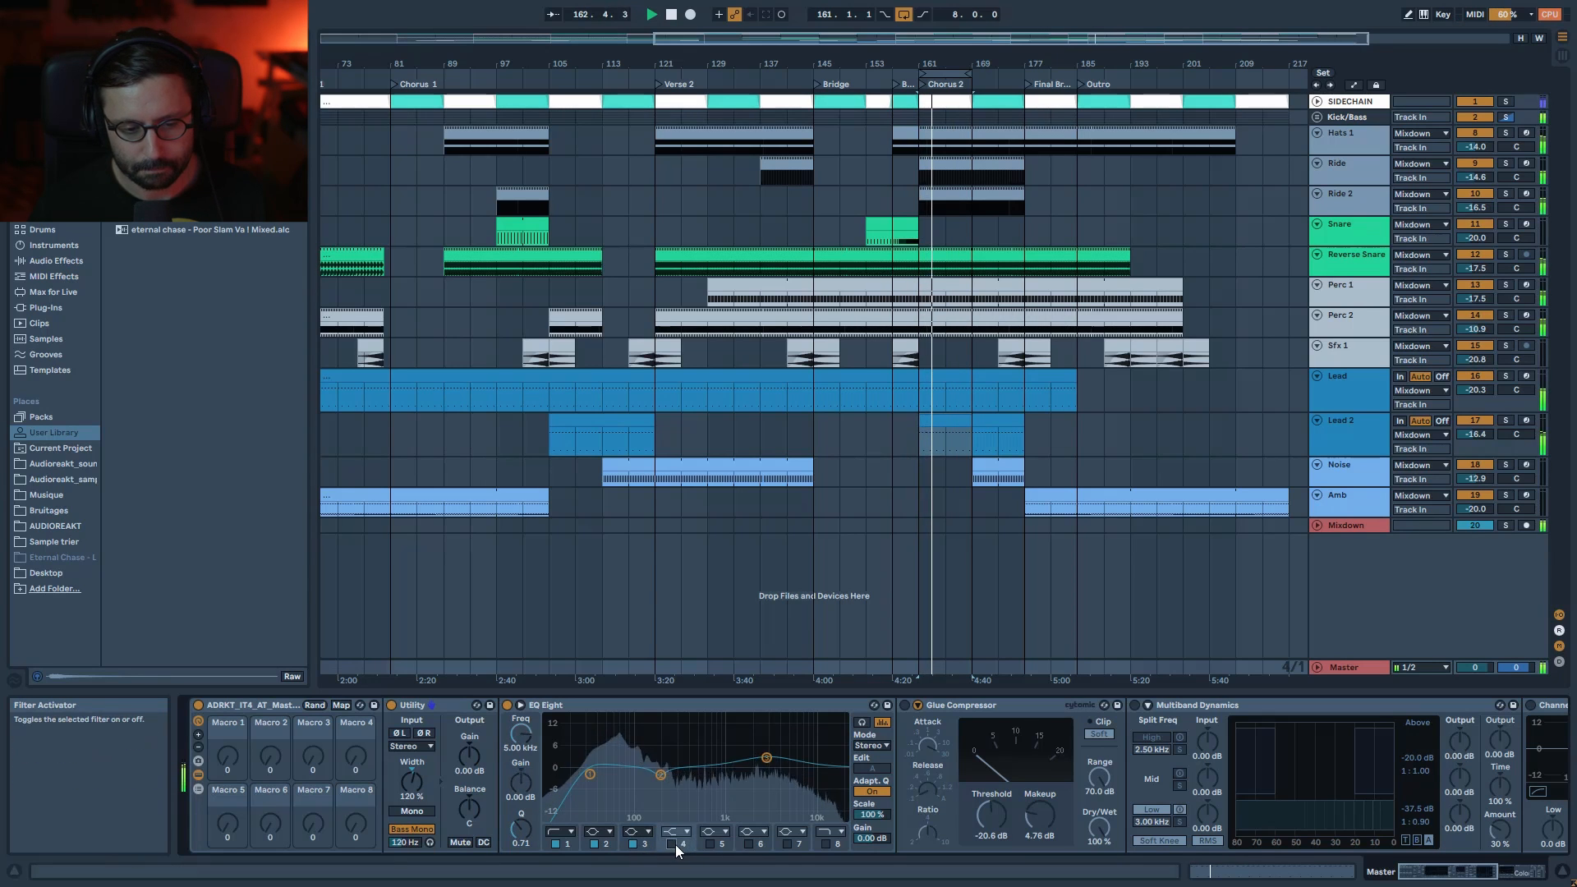
# - Compare EQ Eight's filter 5 off and on in the Chorus 2 loop, leaving it enabled, and also enable filters 7 and 8
pyautogui.click(710, 845)
pyautogui.click(710, 844)
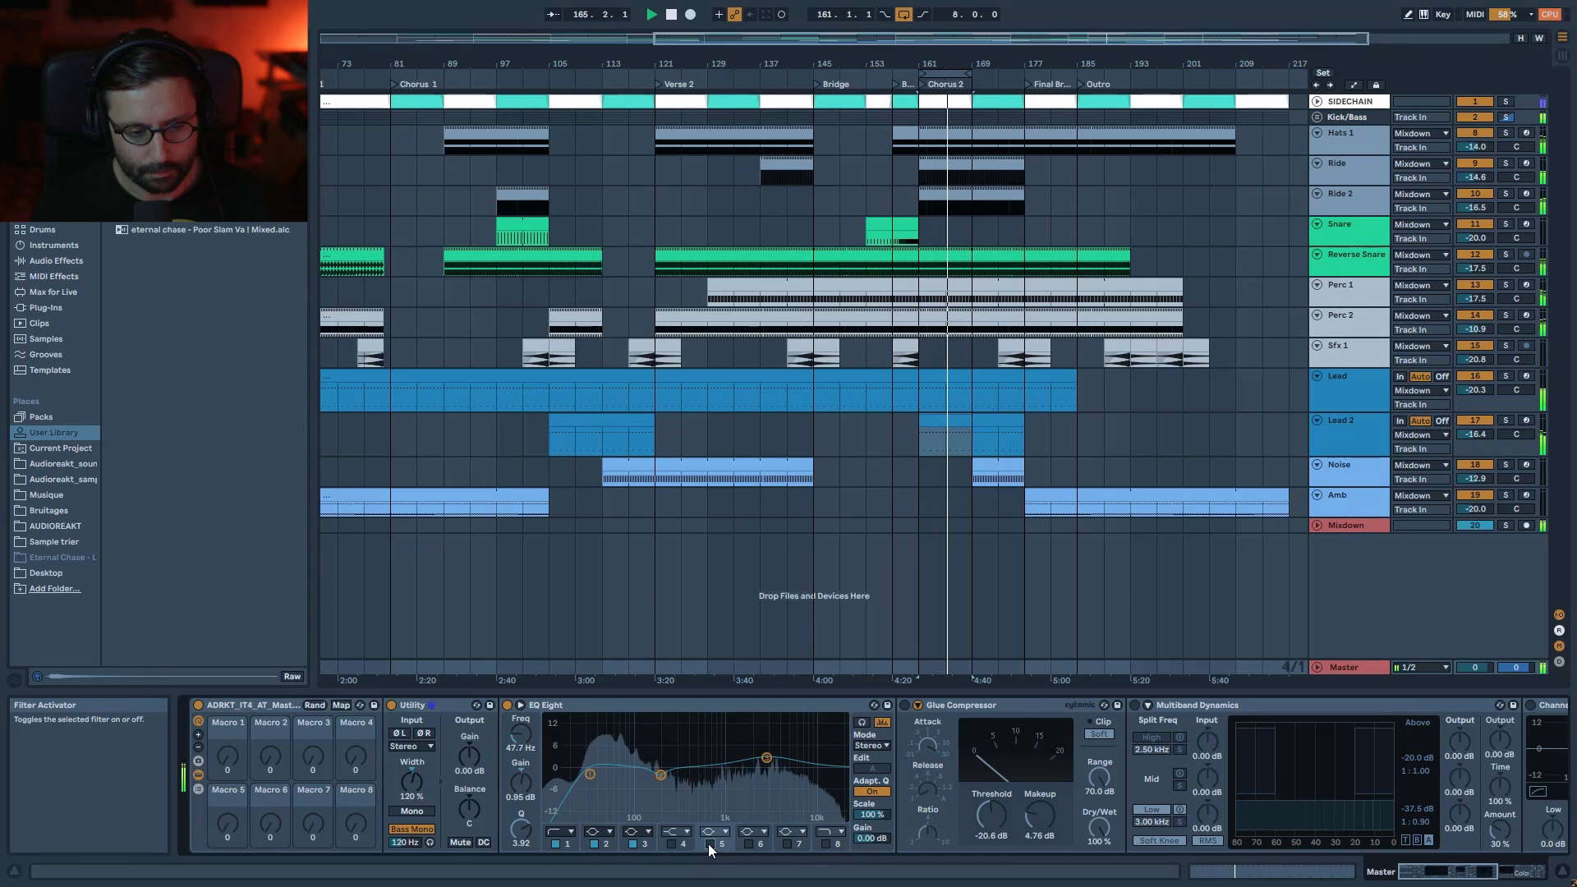
pyautogui.click(709, 845)
pyautogui.click(710, 845)
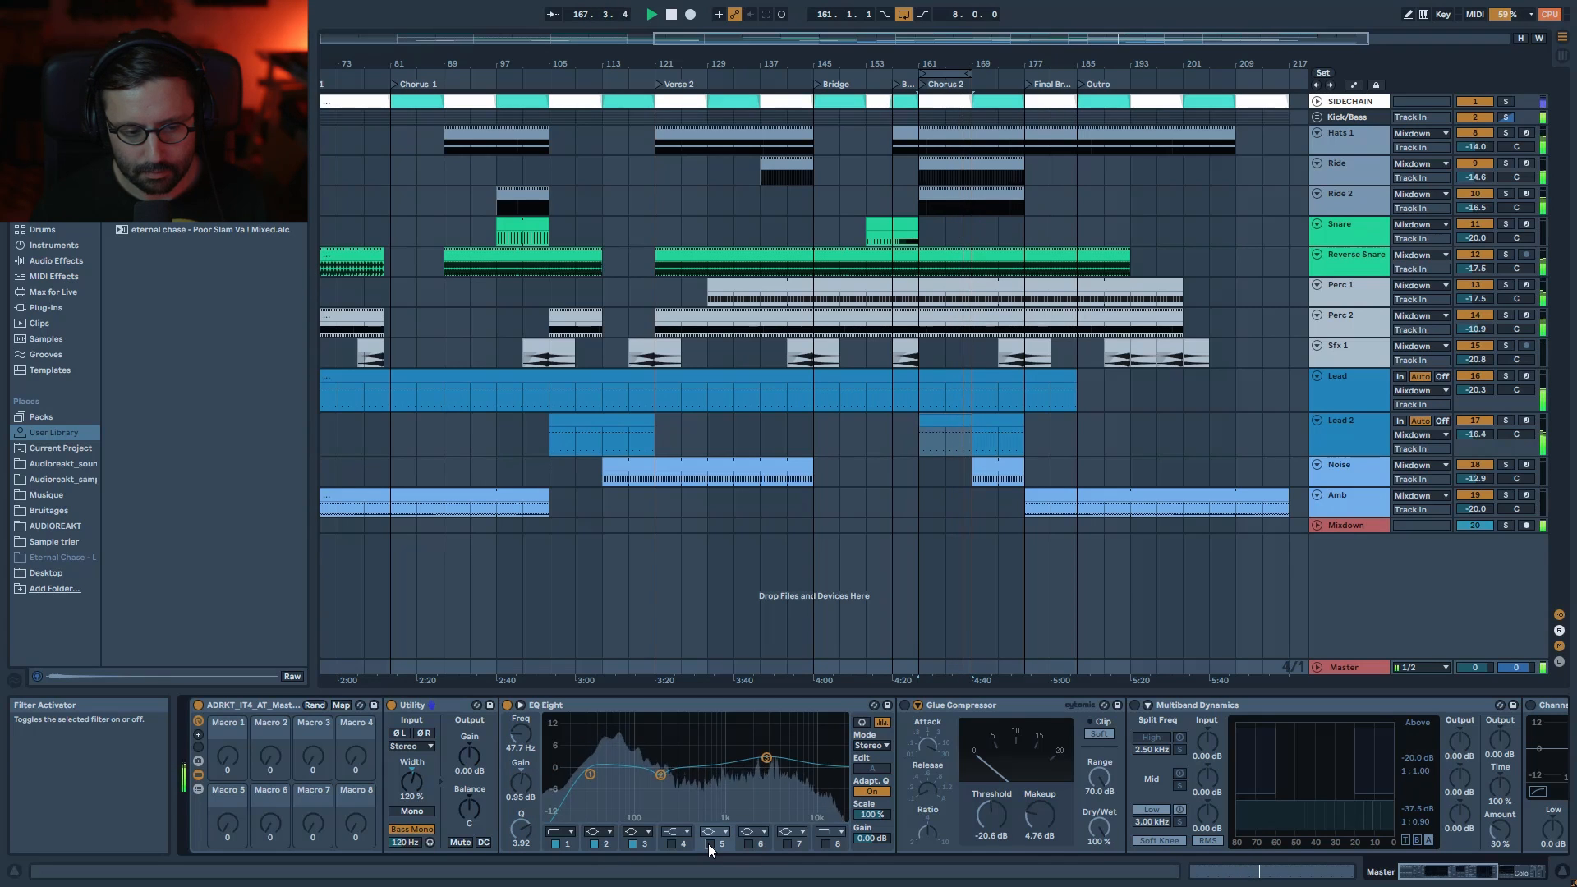
pyautogui.click(710, 845)
pyautogui.click(709, 844)
pyautogui.click(709, 844)
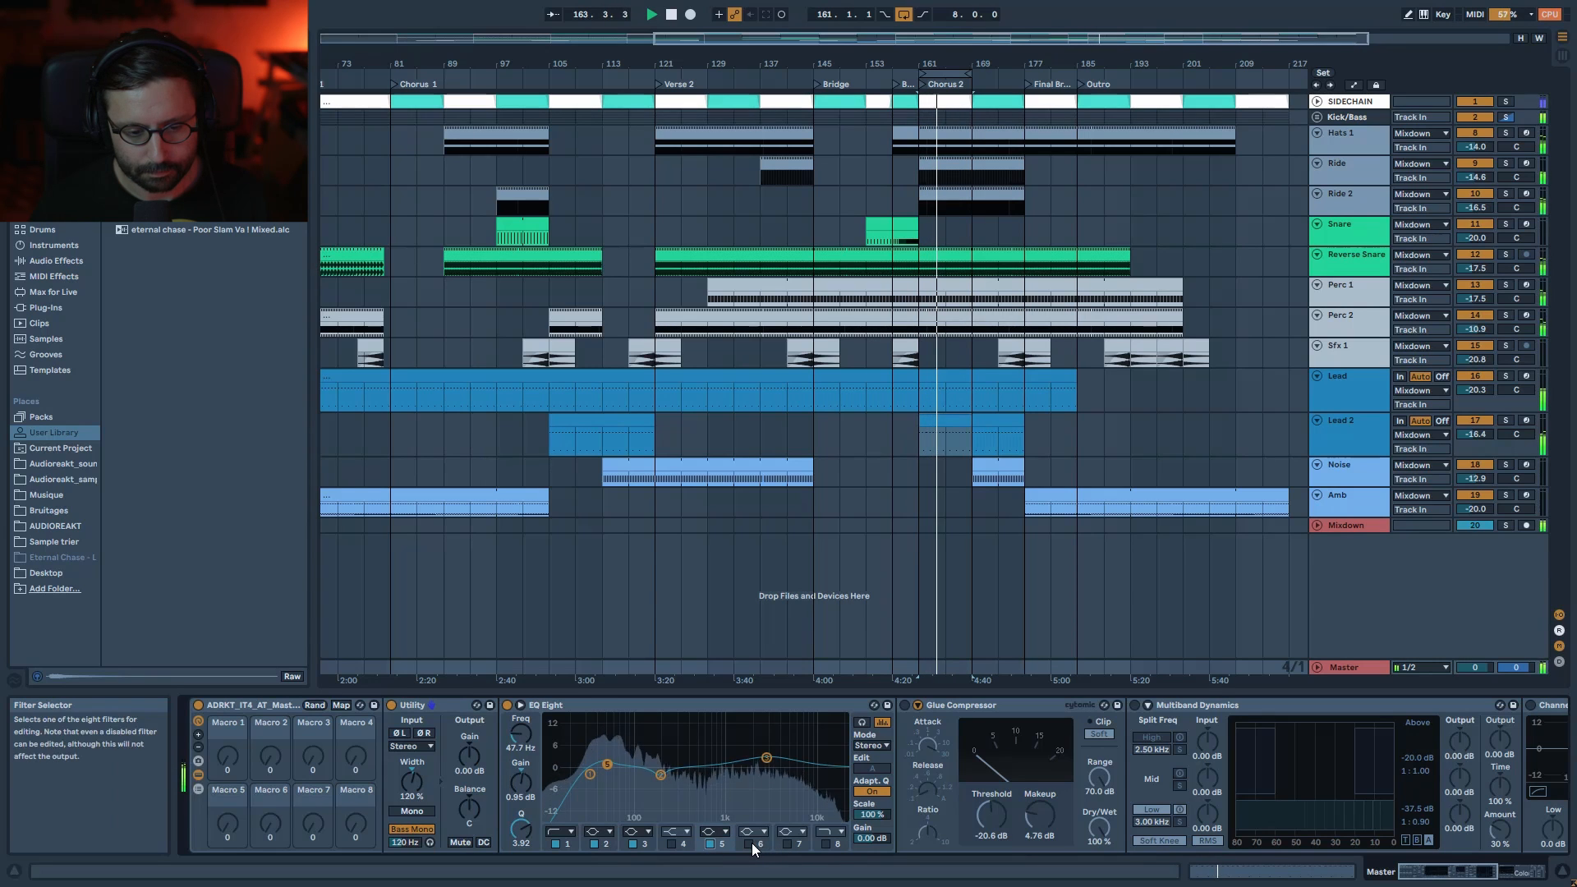
pyautogui.click(784, 843)
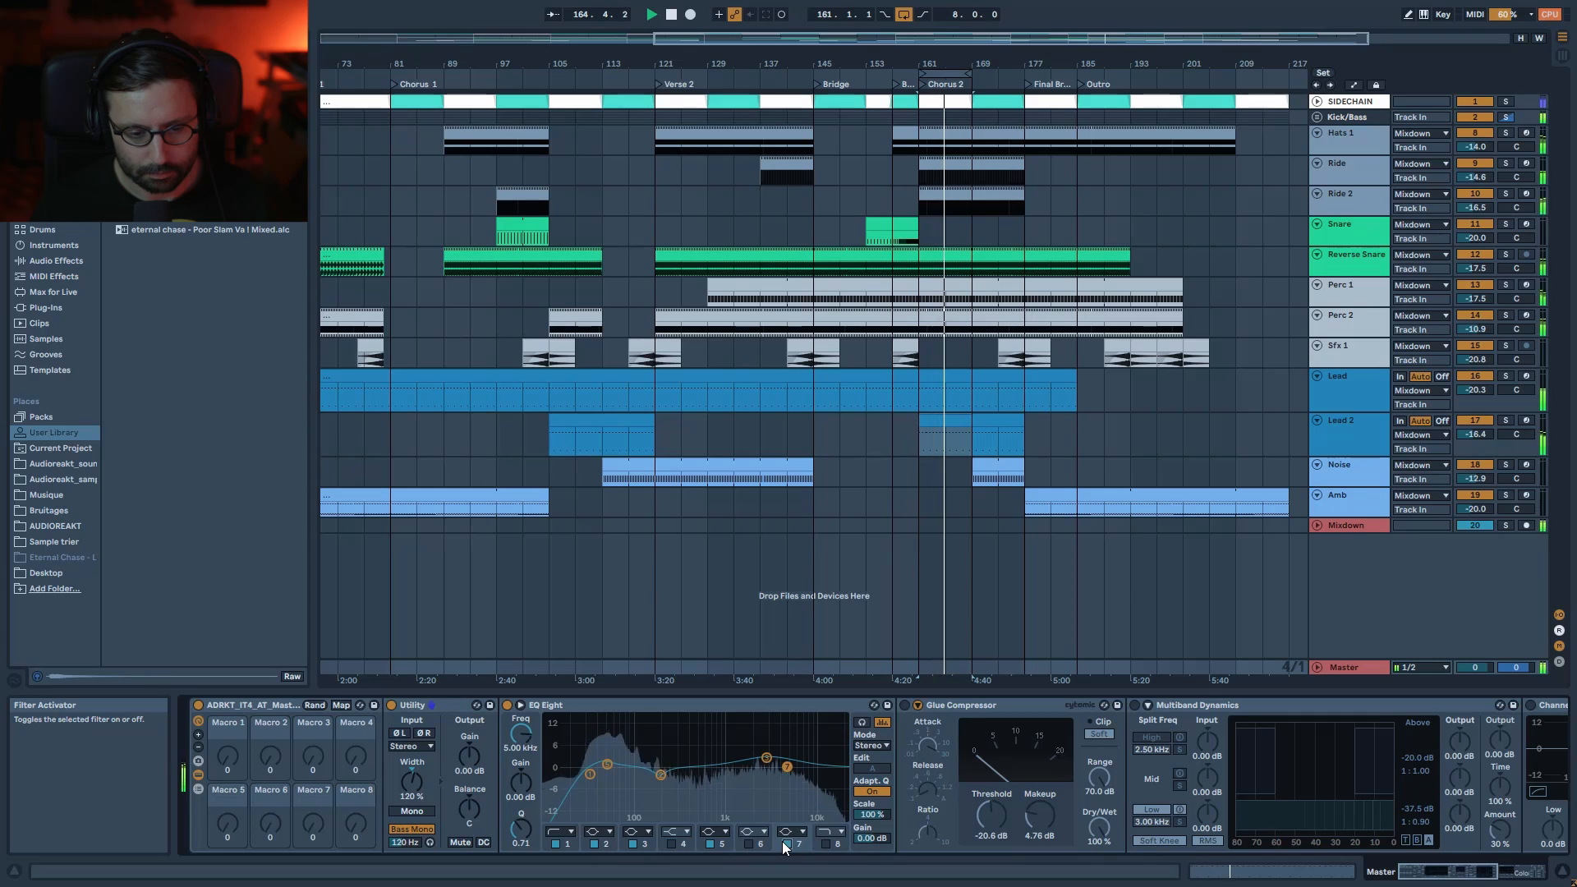
pyautogui.click(827, 844)
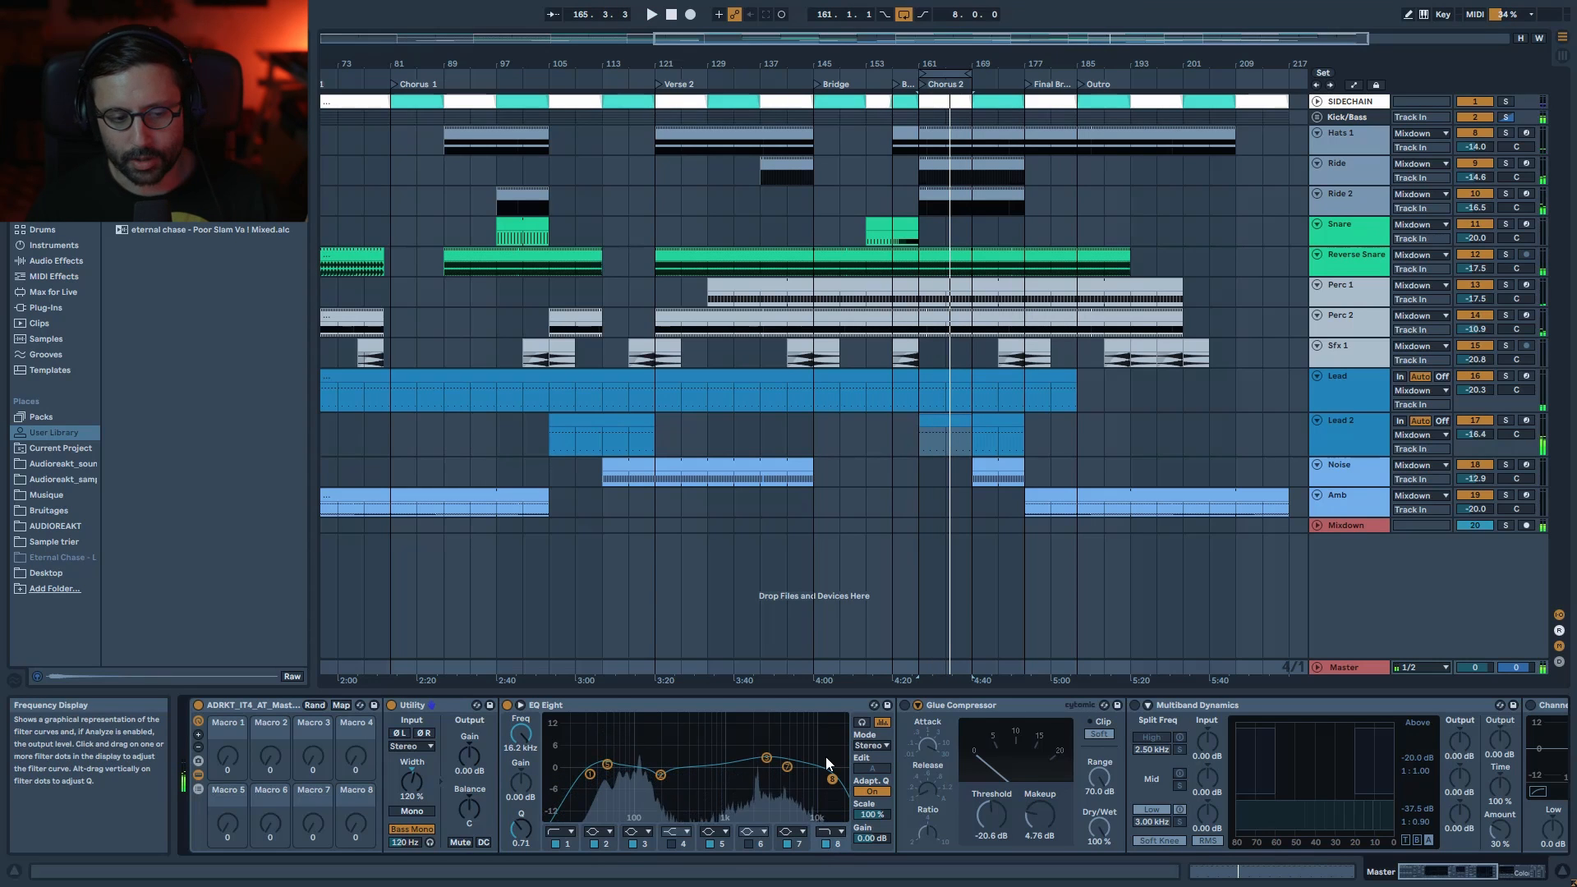
# - Activate the Glue Compressor in the mastering rack and expand its sidechain section
pyautogui.click(964, 705)
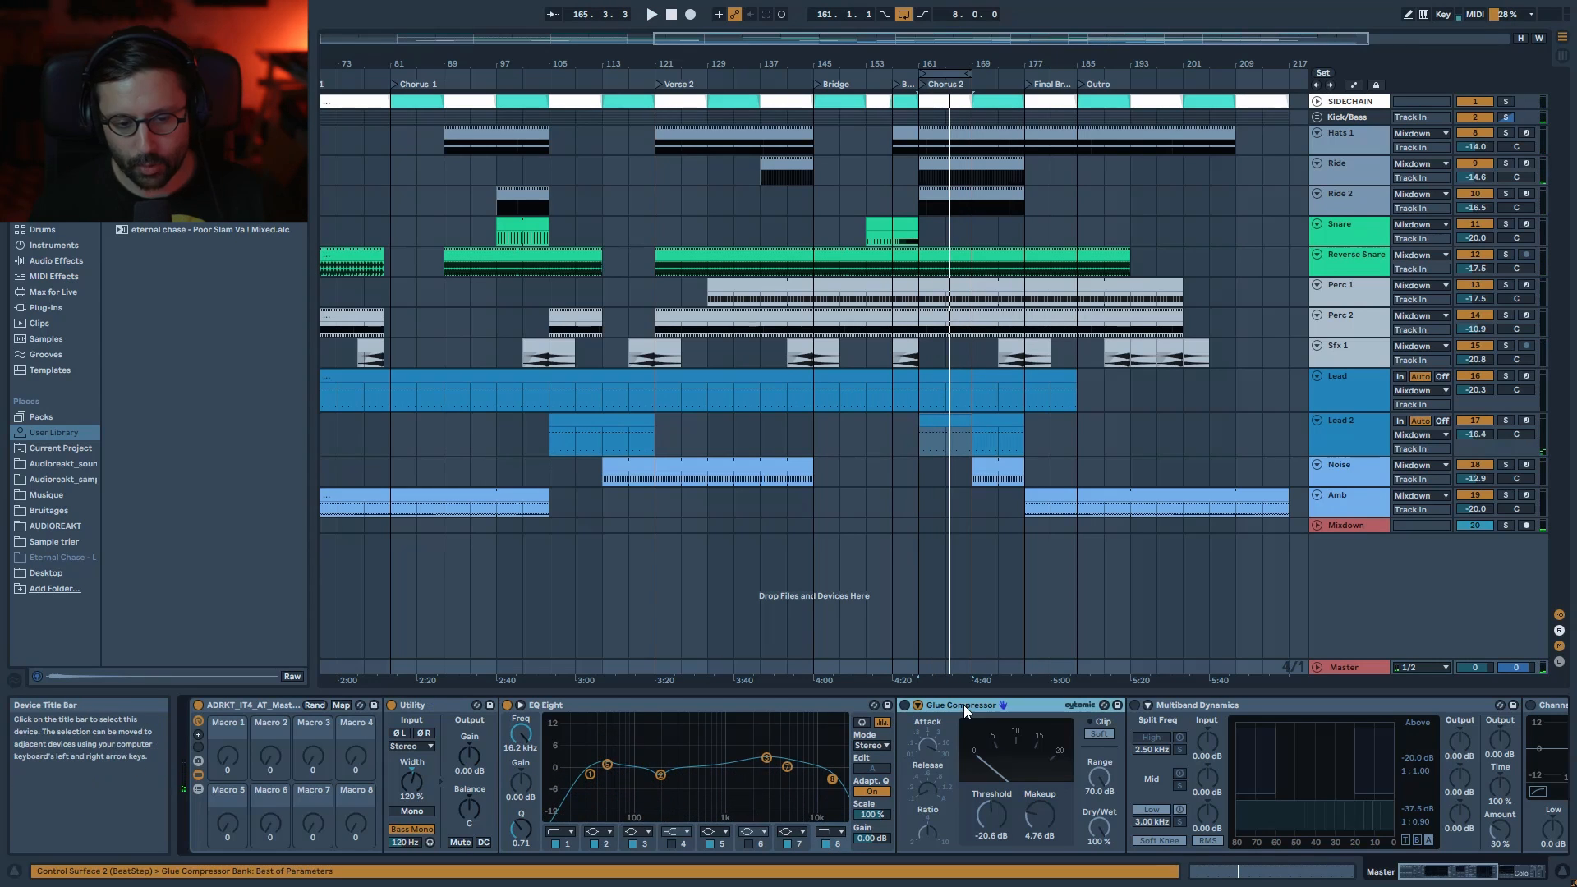
pyautogui.hscroll(2, 825, 707)
pyautogui.press('space')
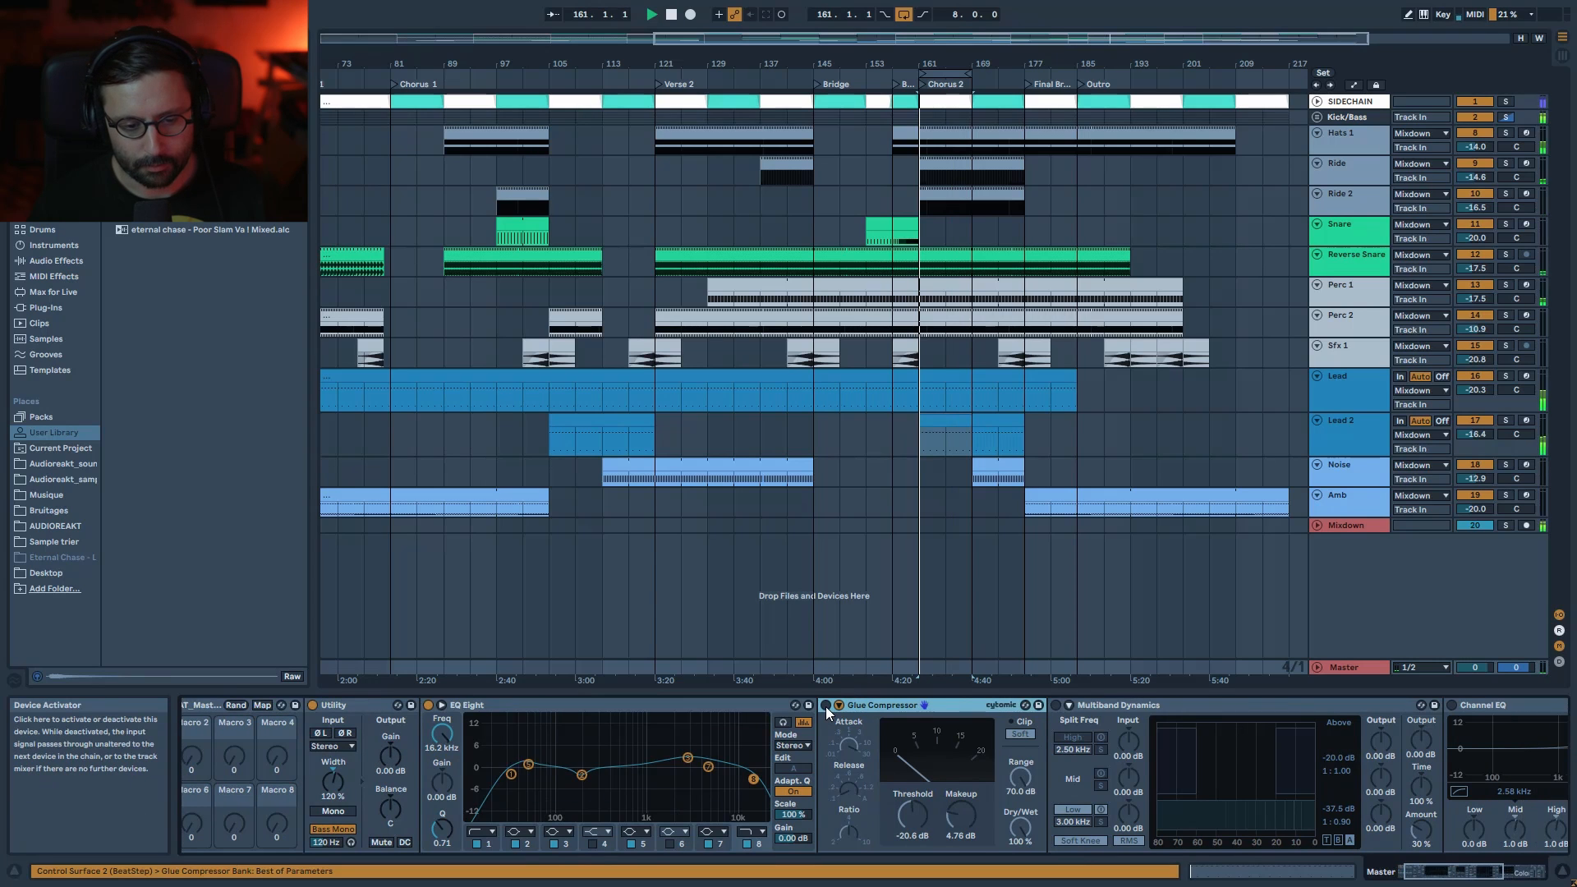
pyautogui.click(826, 706)
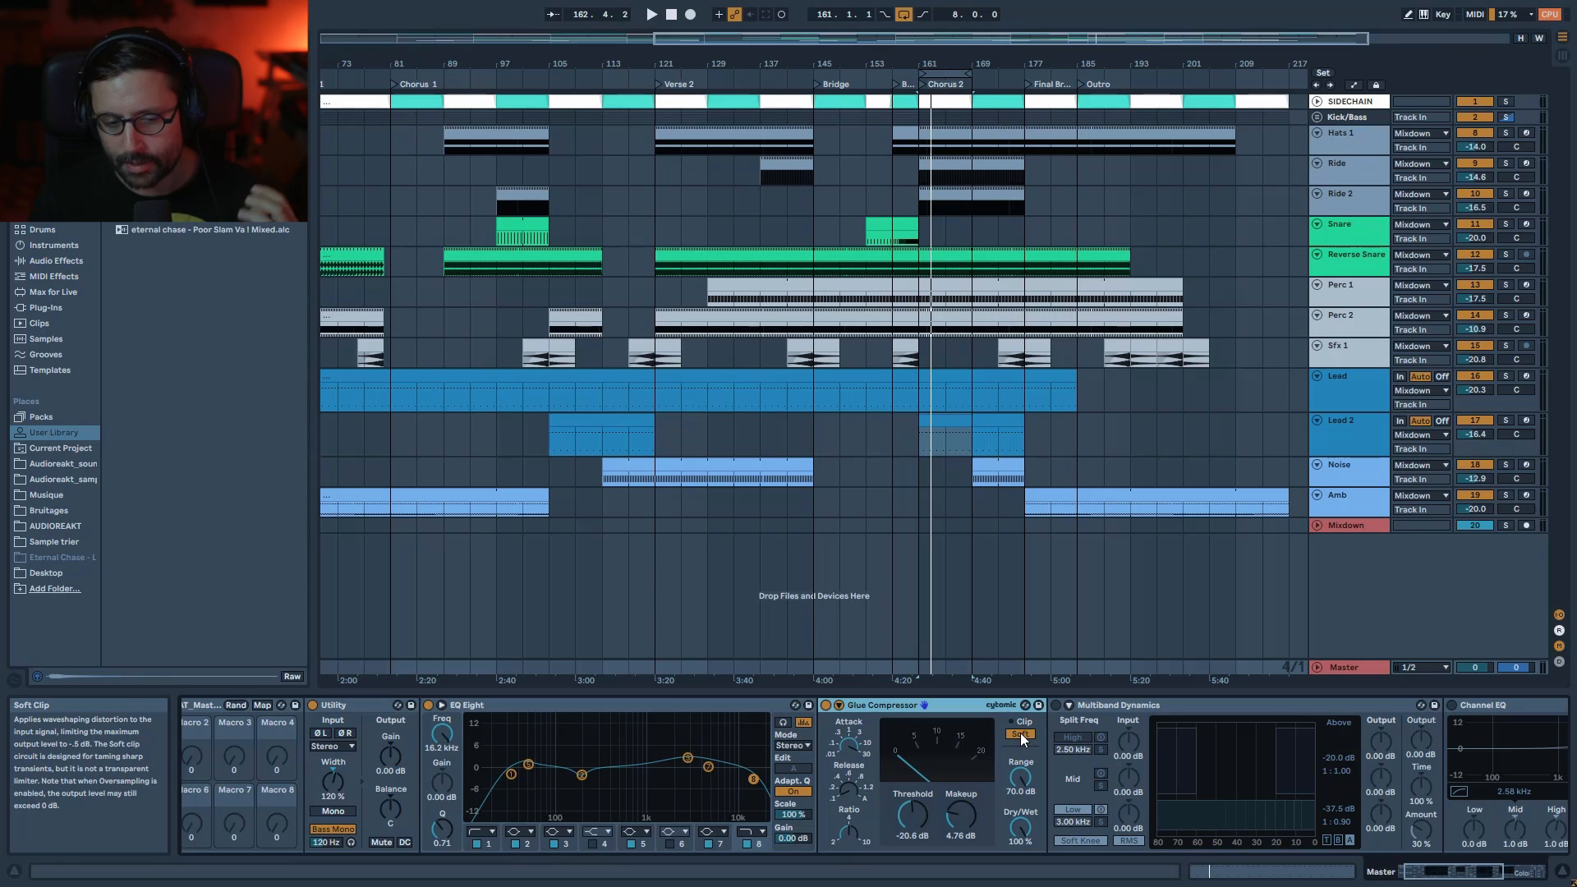
pyautogui.click(838, 706)
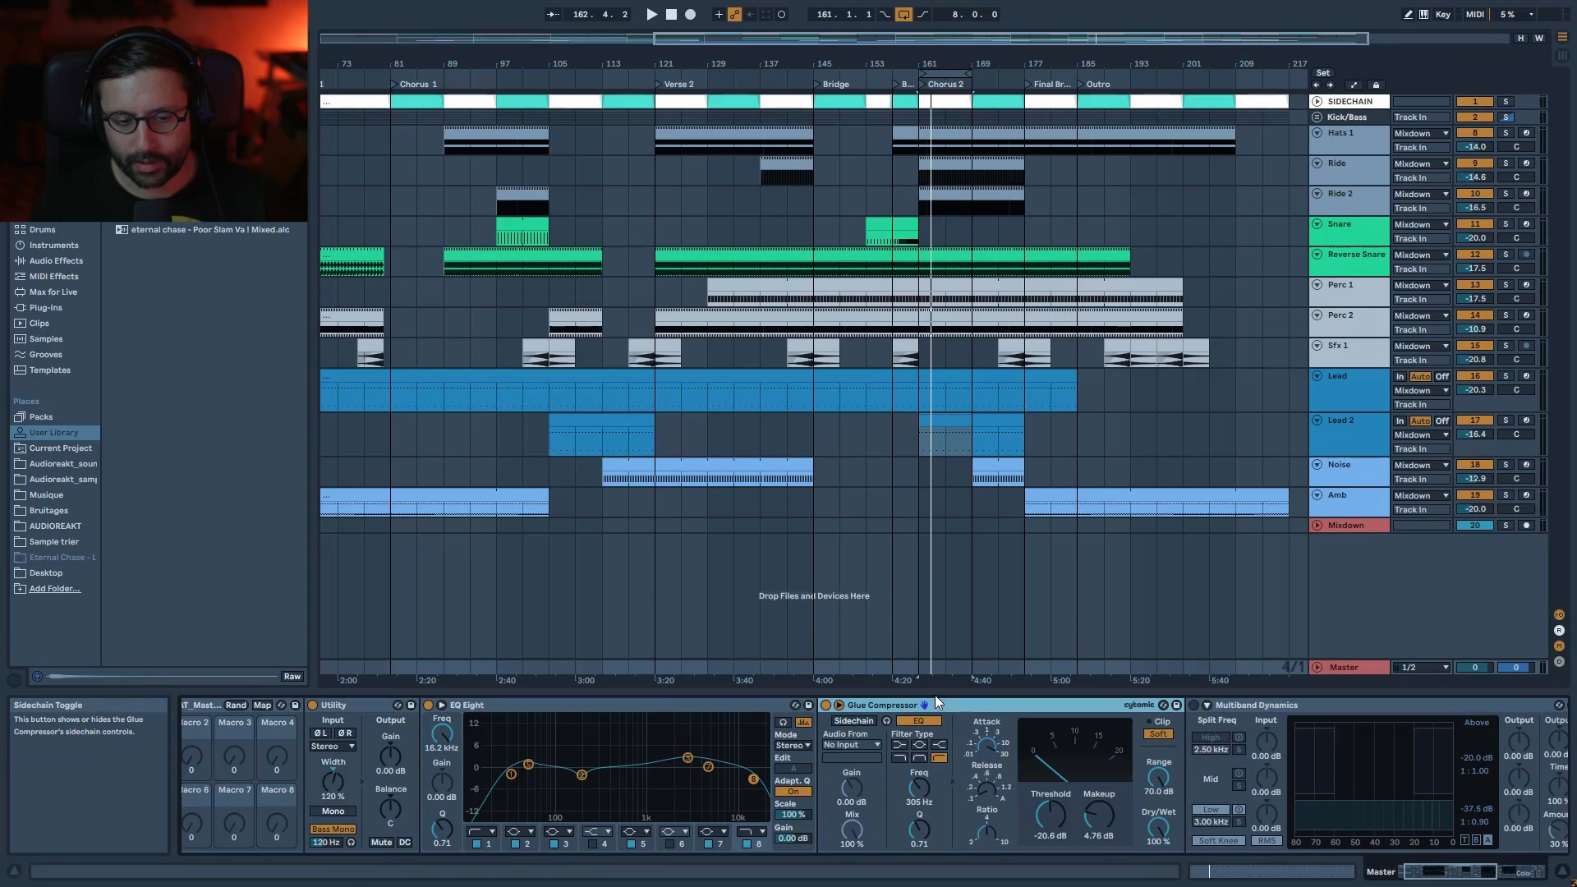
pyautogui.moveTo(1442, 874); pyautogui.dragTo(1446, 874)
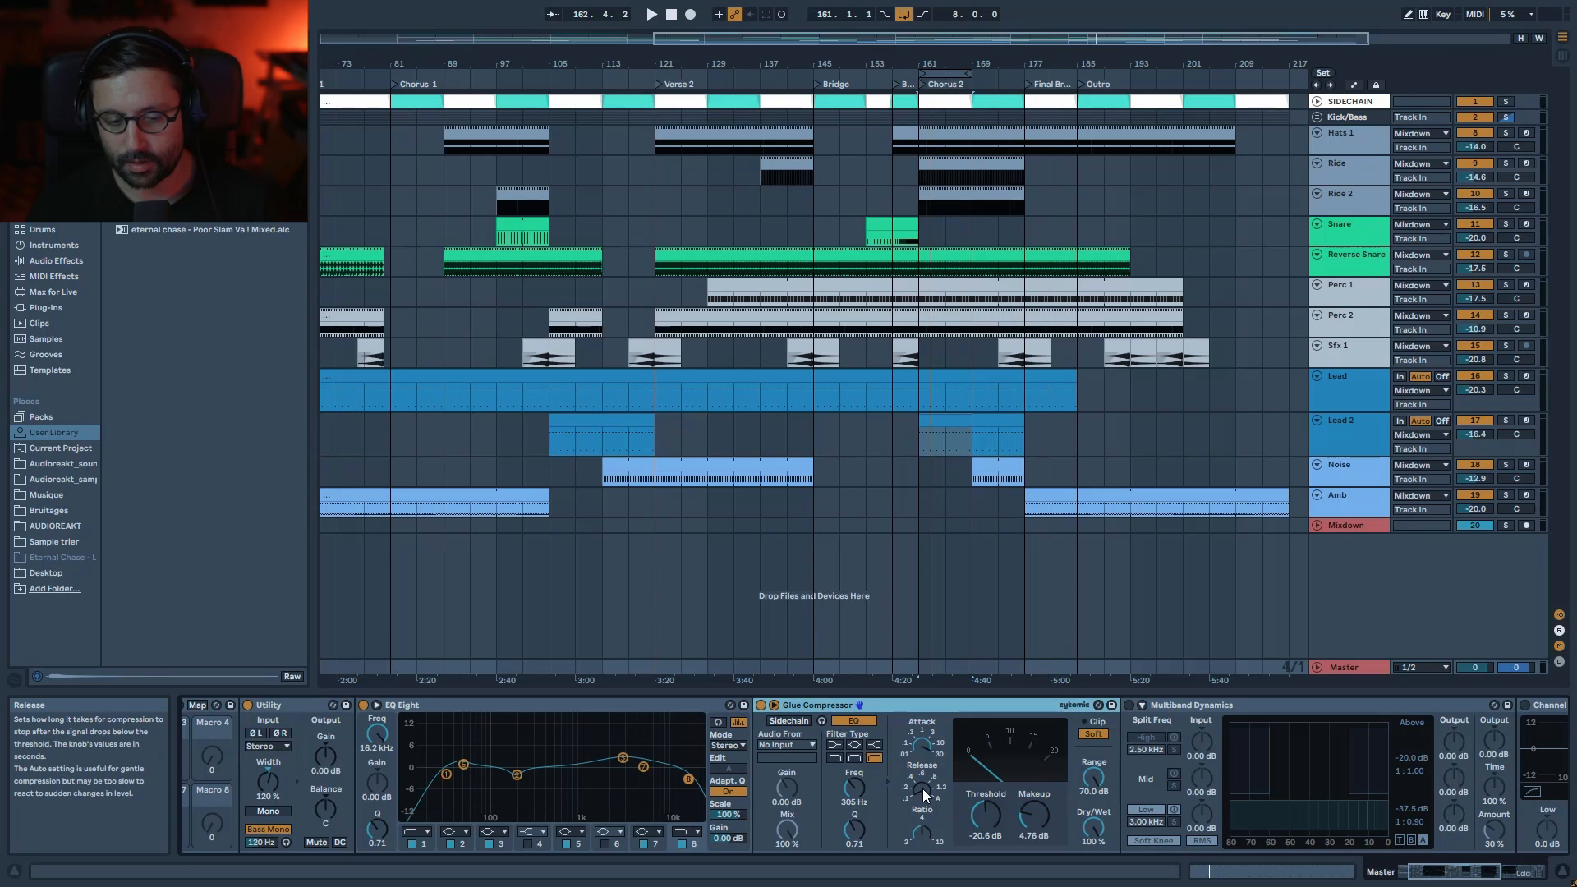
# - With Glue Compressor makeup at 0 dB, compare its threshold at 0 dB and -20.6 dB, and restore the makeup to 4.76 dB
pyautogui.press('space')
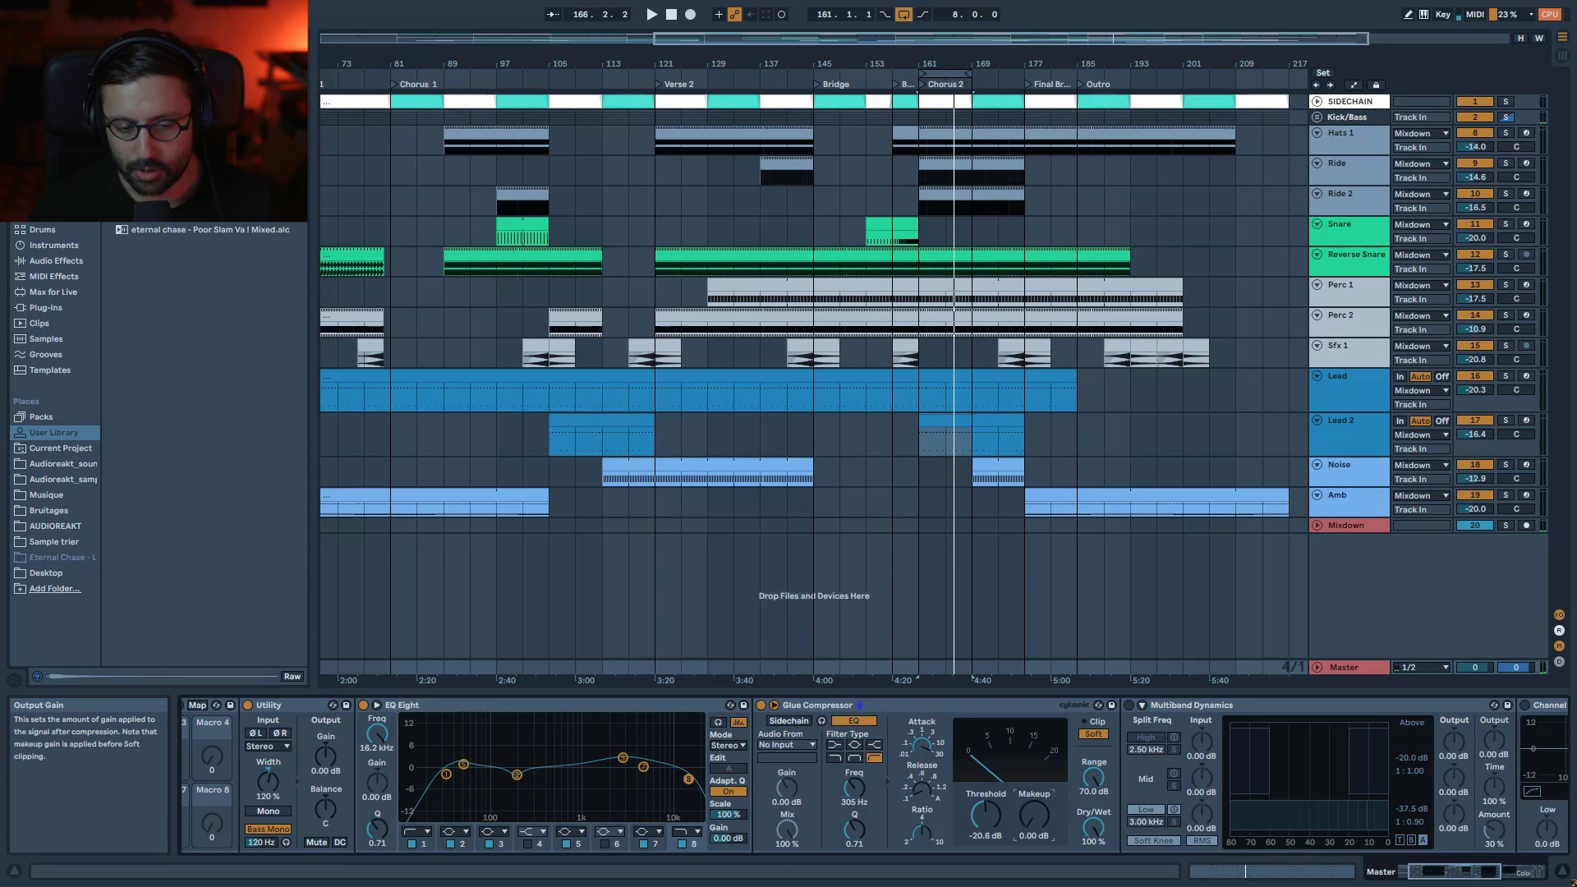
pyautogui.press('space')
pyautogui.moveTo(985, 828); pyautogui.dragTo(986, 740)
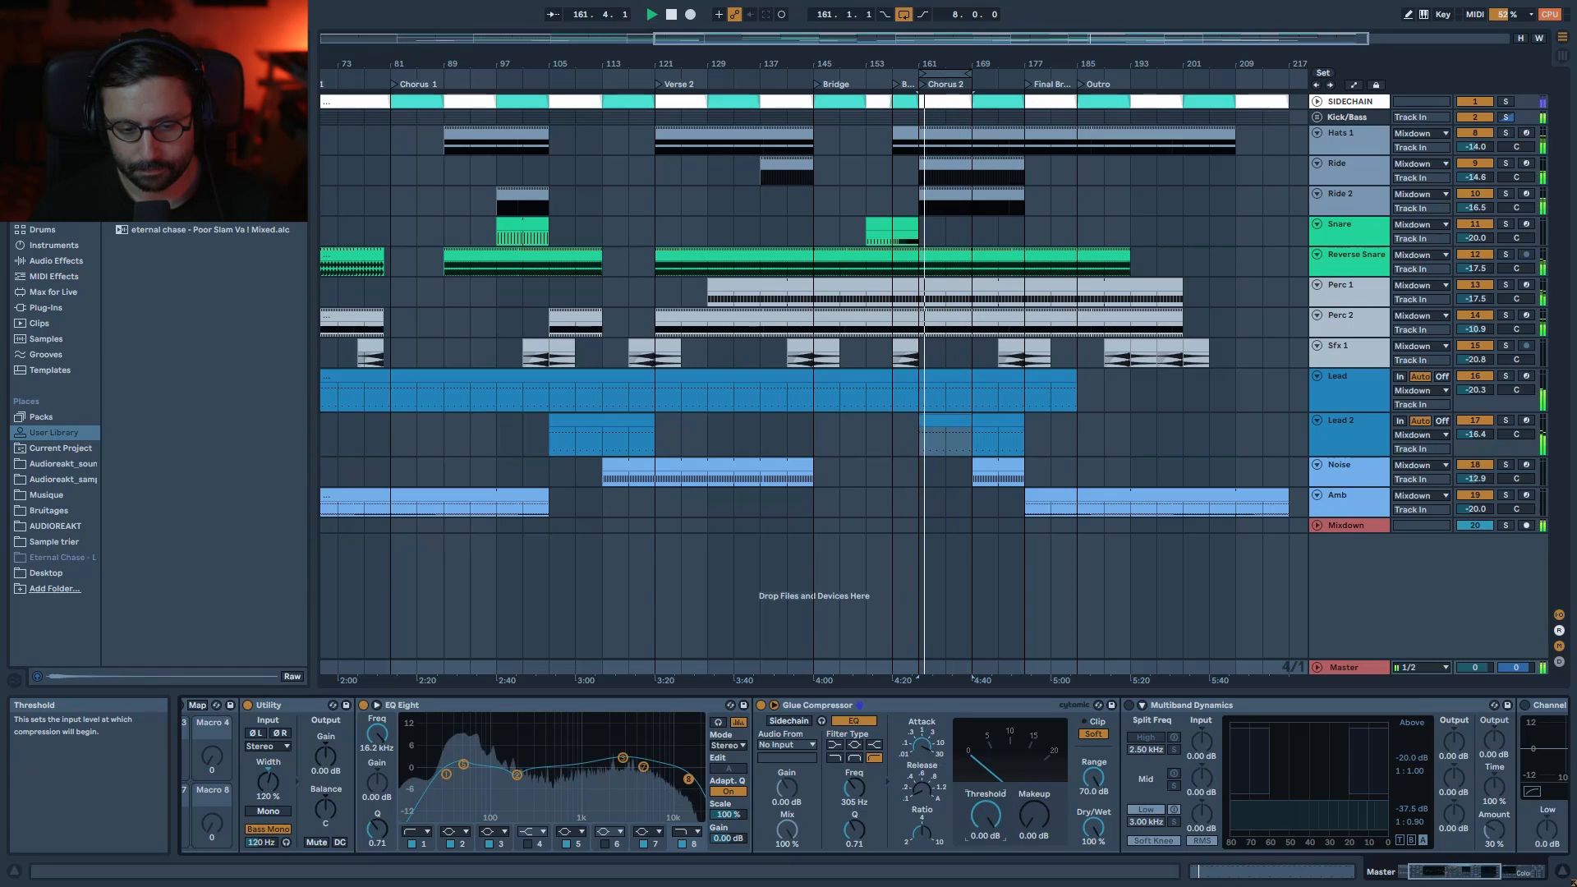
pyautogui.moveTo(986, 815)
pyautogui.mouseDown()
pyautogui.moveTo(986, 862)
pyautogui.moveTo(986, 835)
pyautogui.mouseUp()
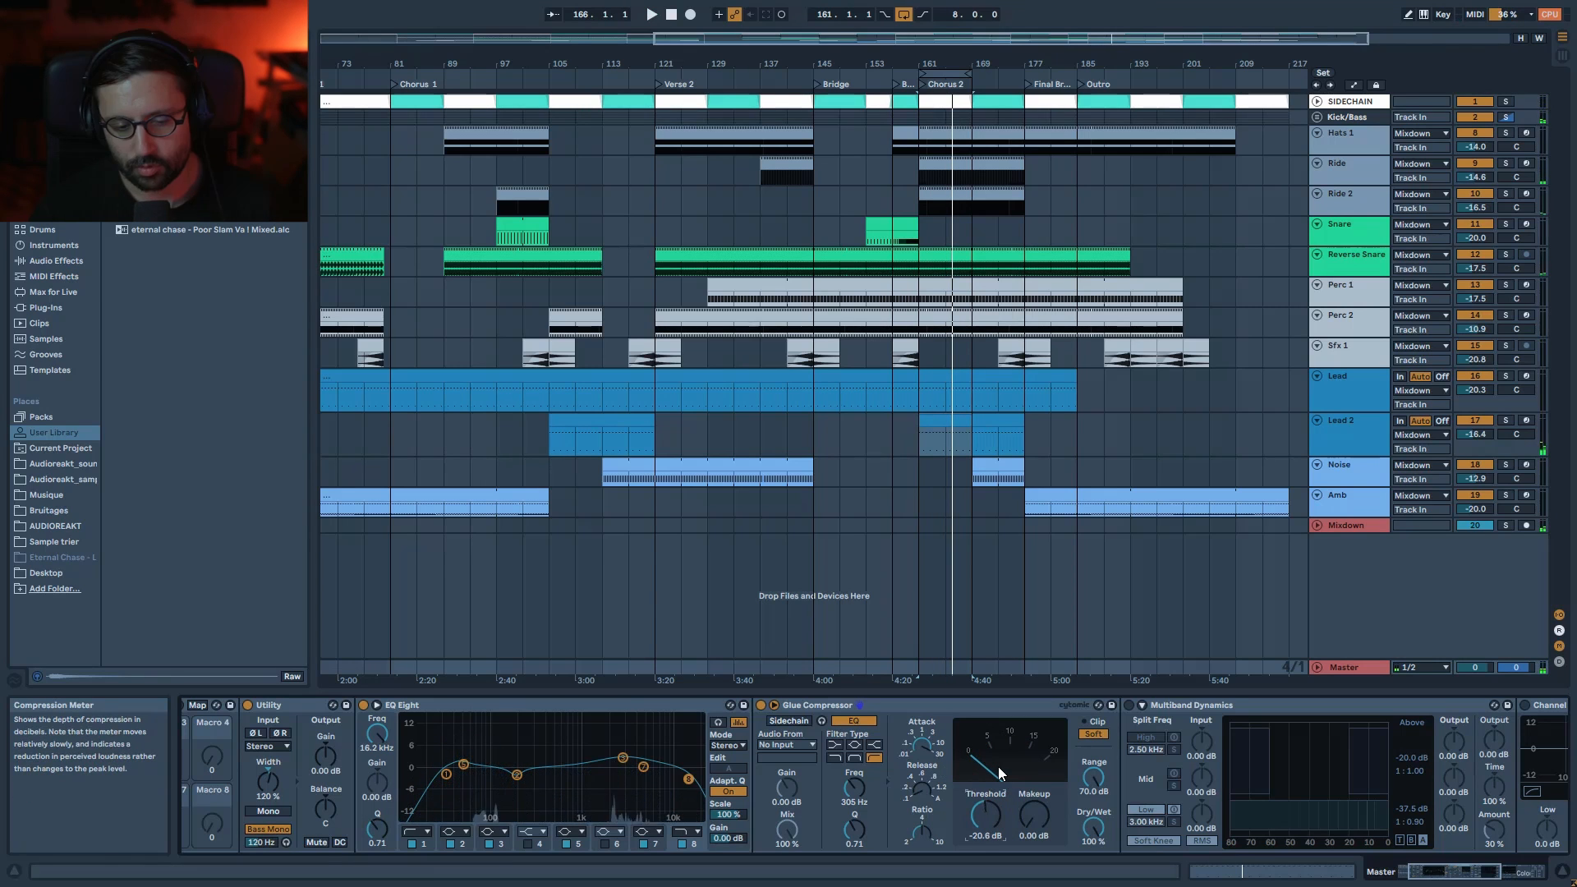
pyautogui.press('space')
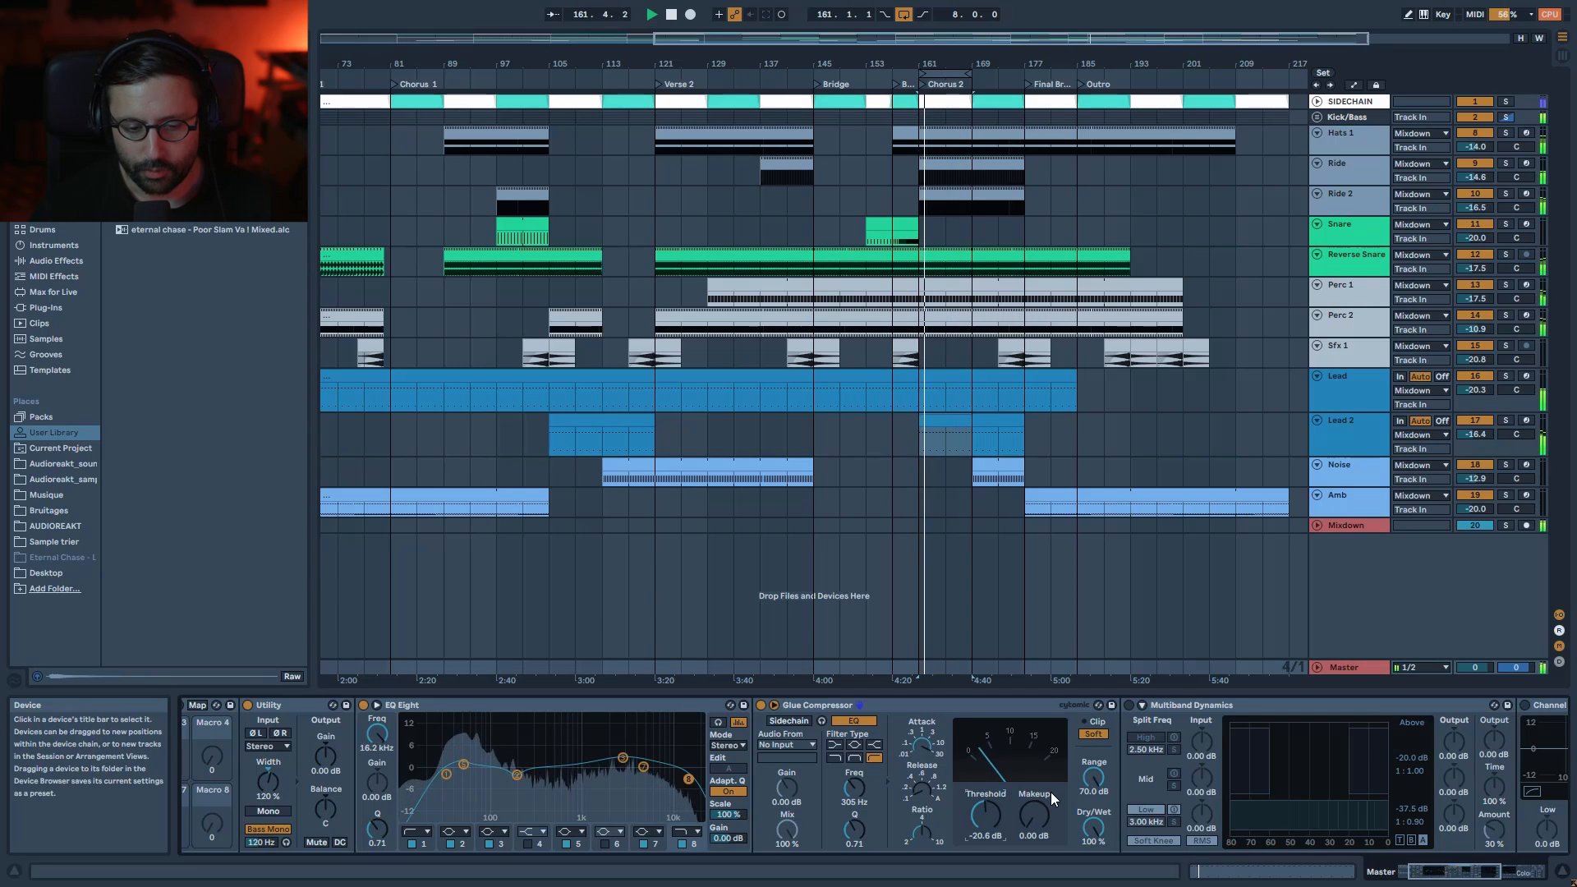
pyautogui.moveTo(1033, 825); pyautogui.dragTo(1034, 788)
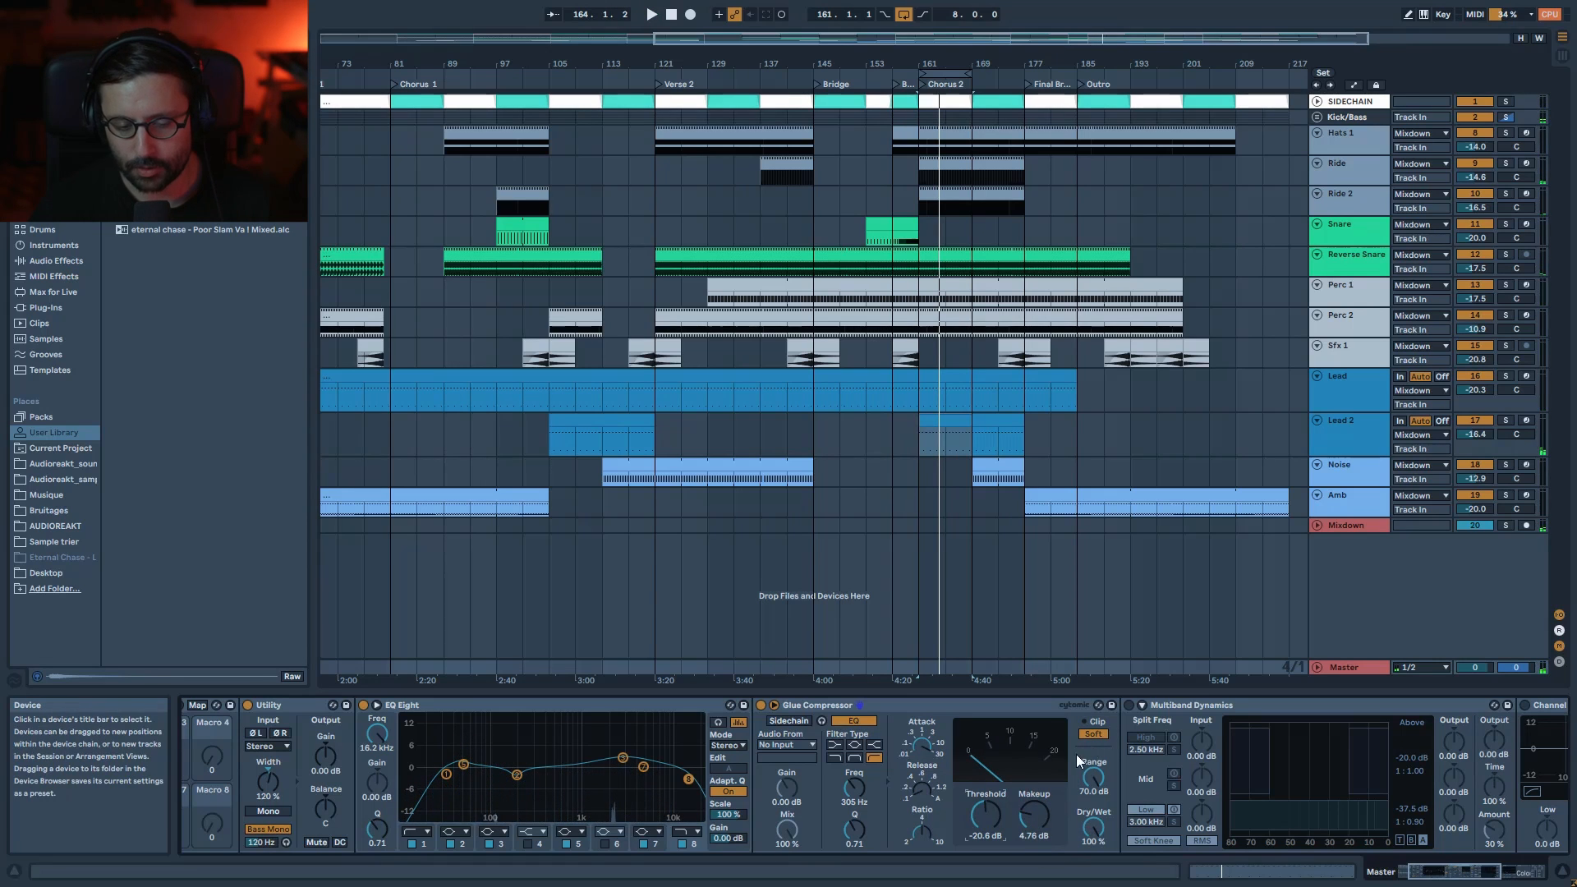
pyautogui.press('space')
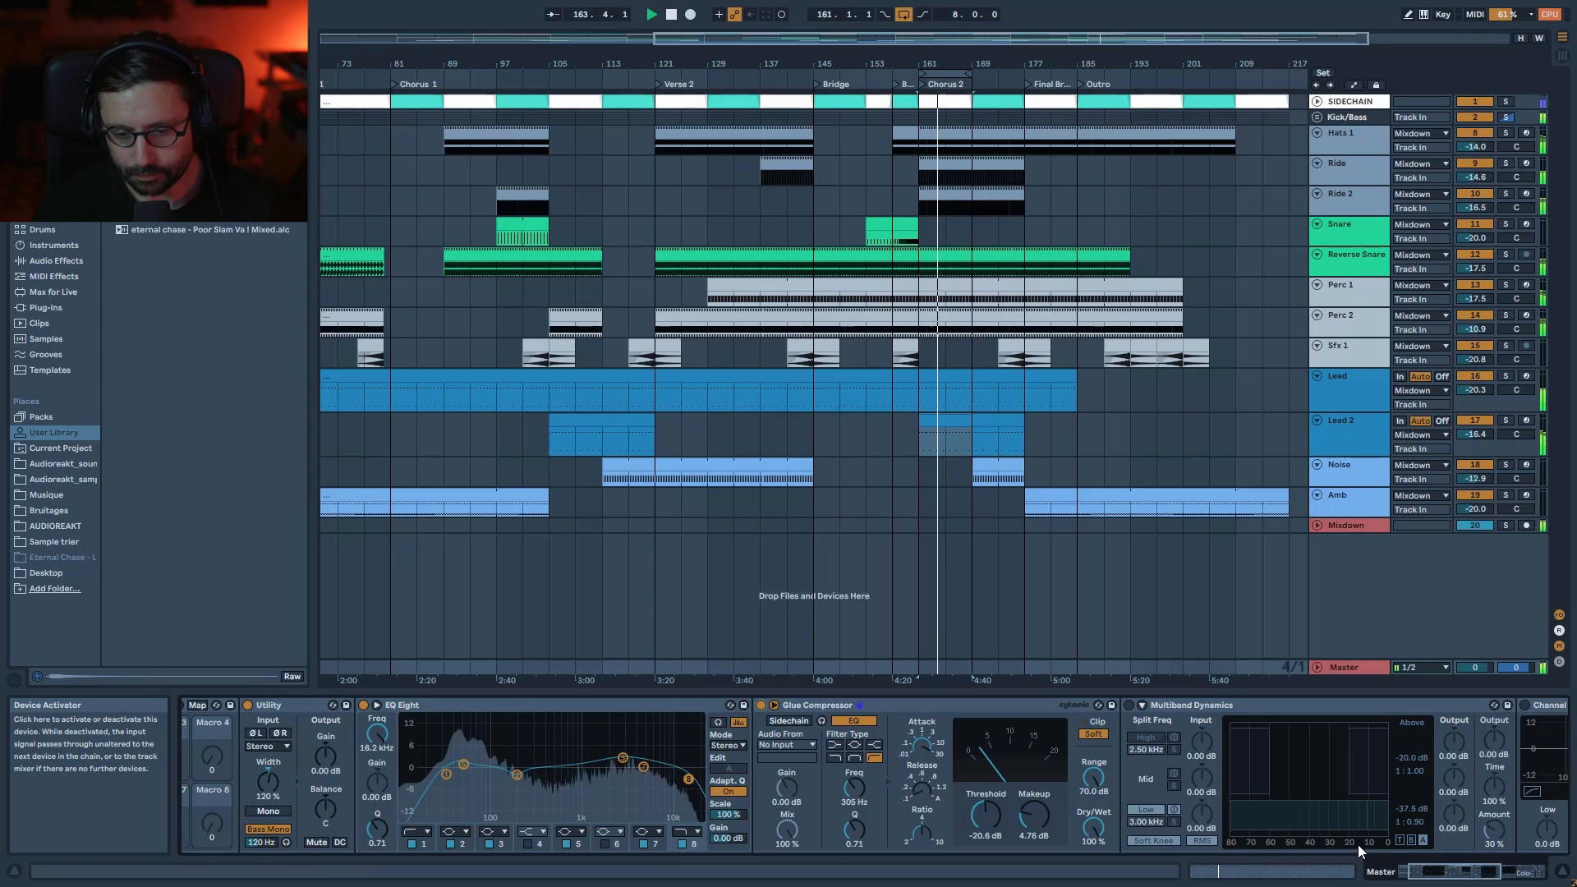
# - Activate Multiband Dynamics in the mastering rack and compare the Chorus 2 loop with it off and on
pyautogui.click(1470, 880)
pyautogui.moveTo(1468, 877); pyautogui.dragTo(1477, 876)
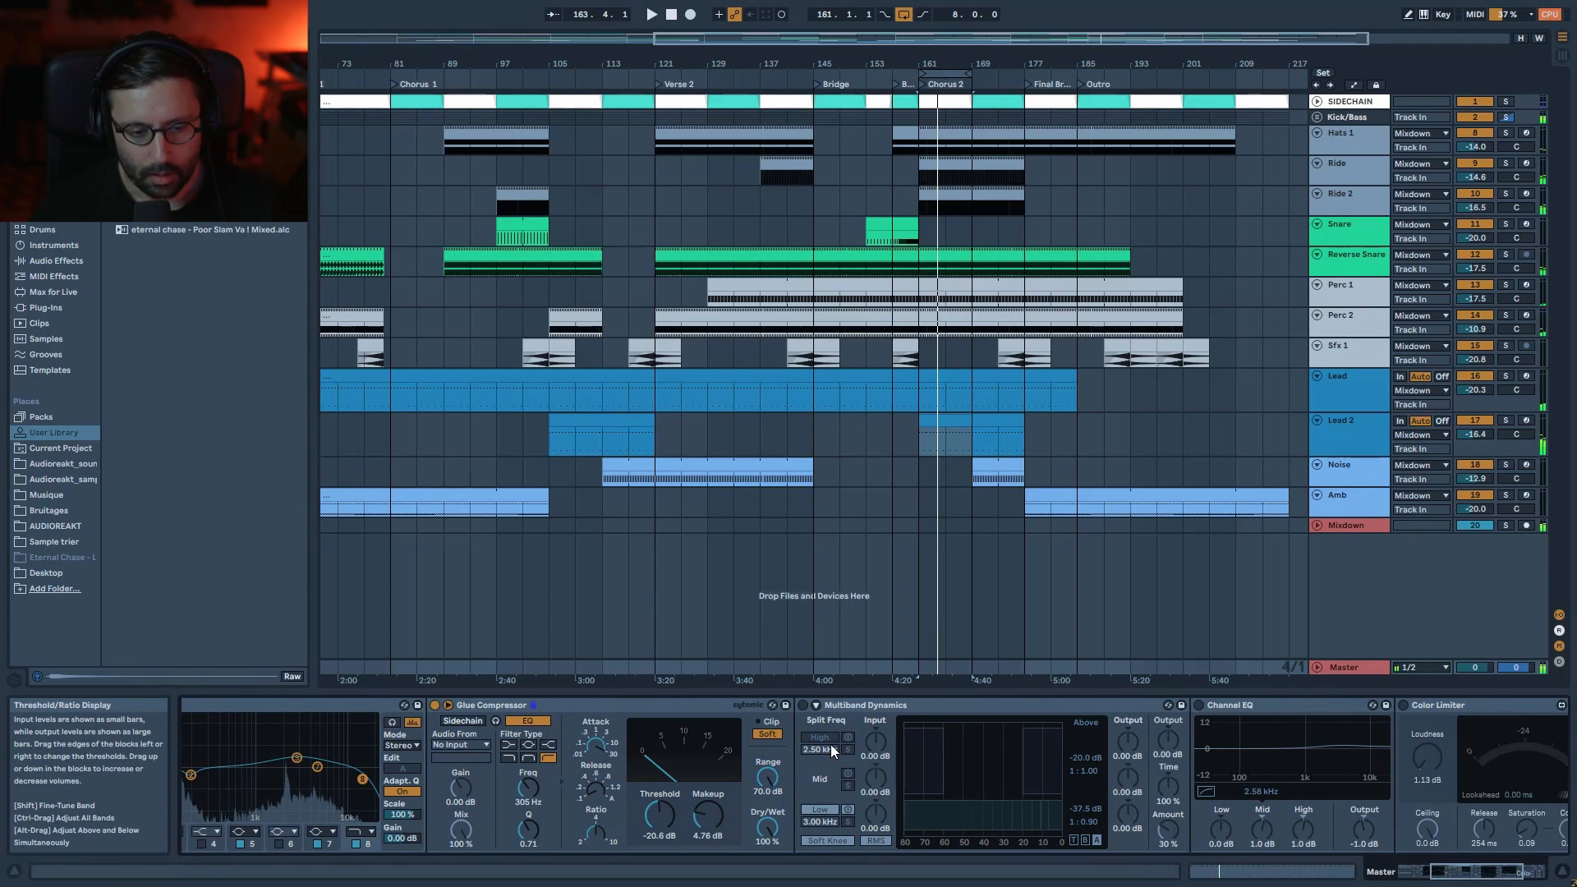
pyautogui.click(804, 704)
pyautogui.click(903, 706)
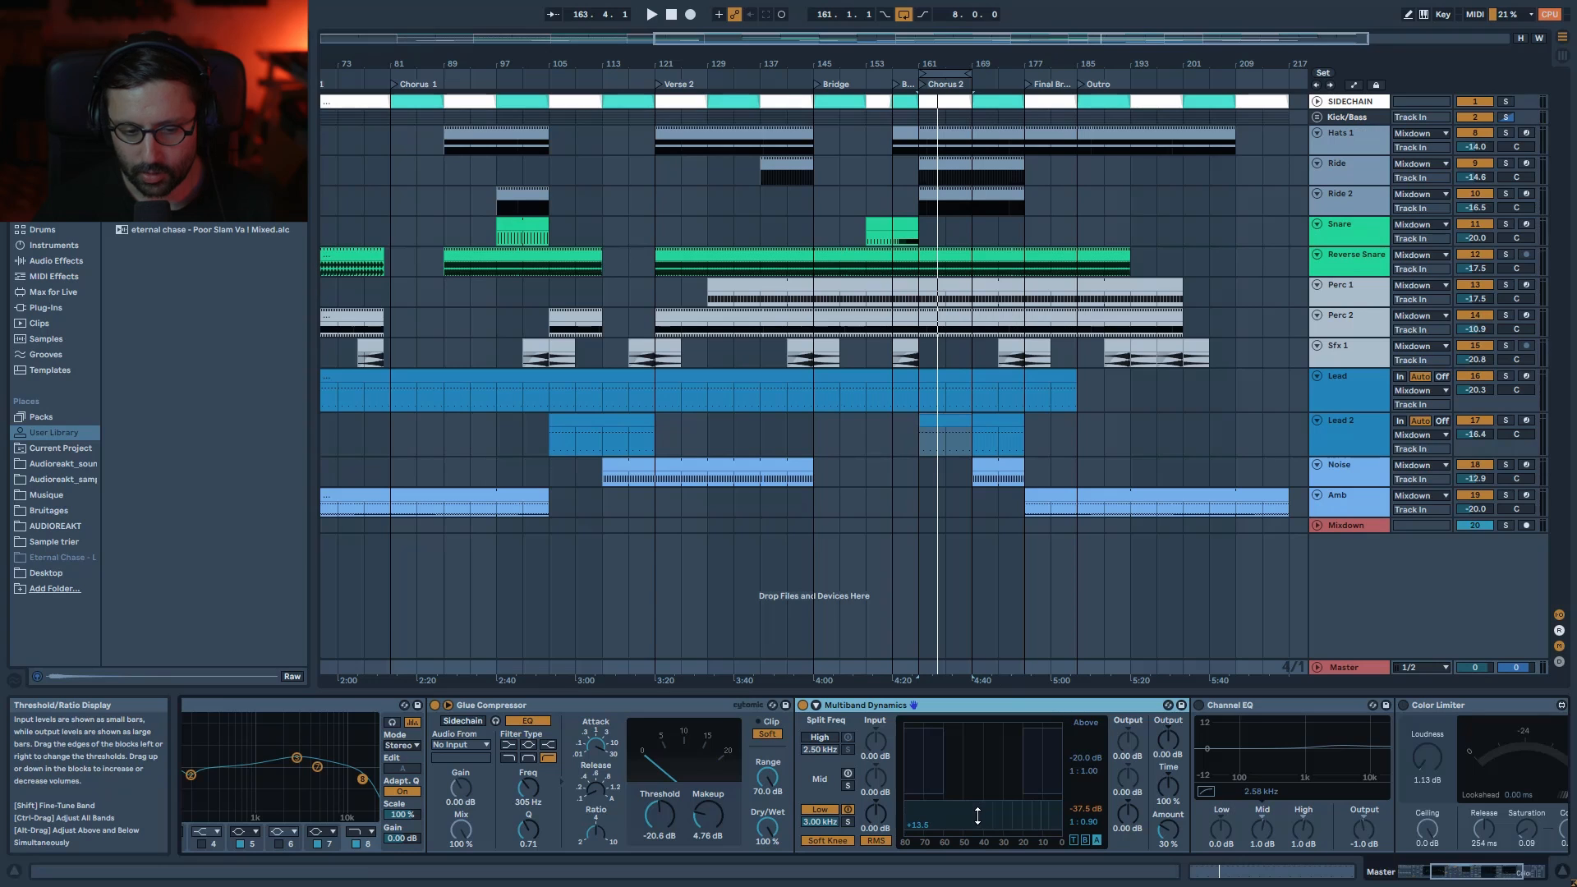
pyautogui.click(804, 705)
pyautogui.press('space')
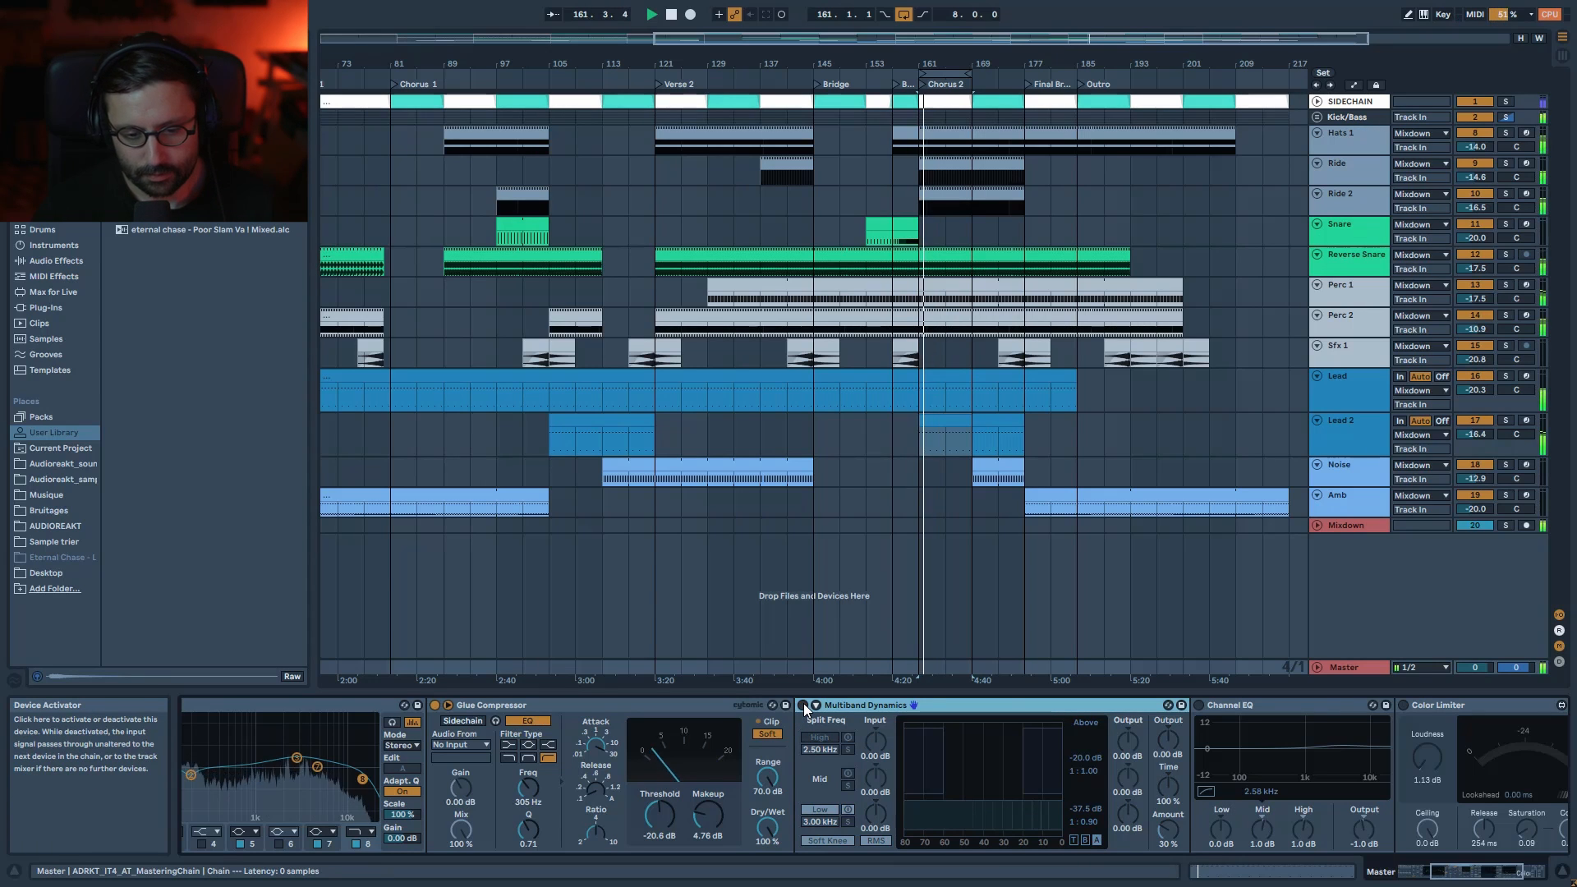
pyautogui.click(803, 704)
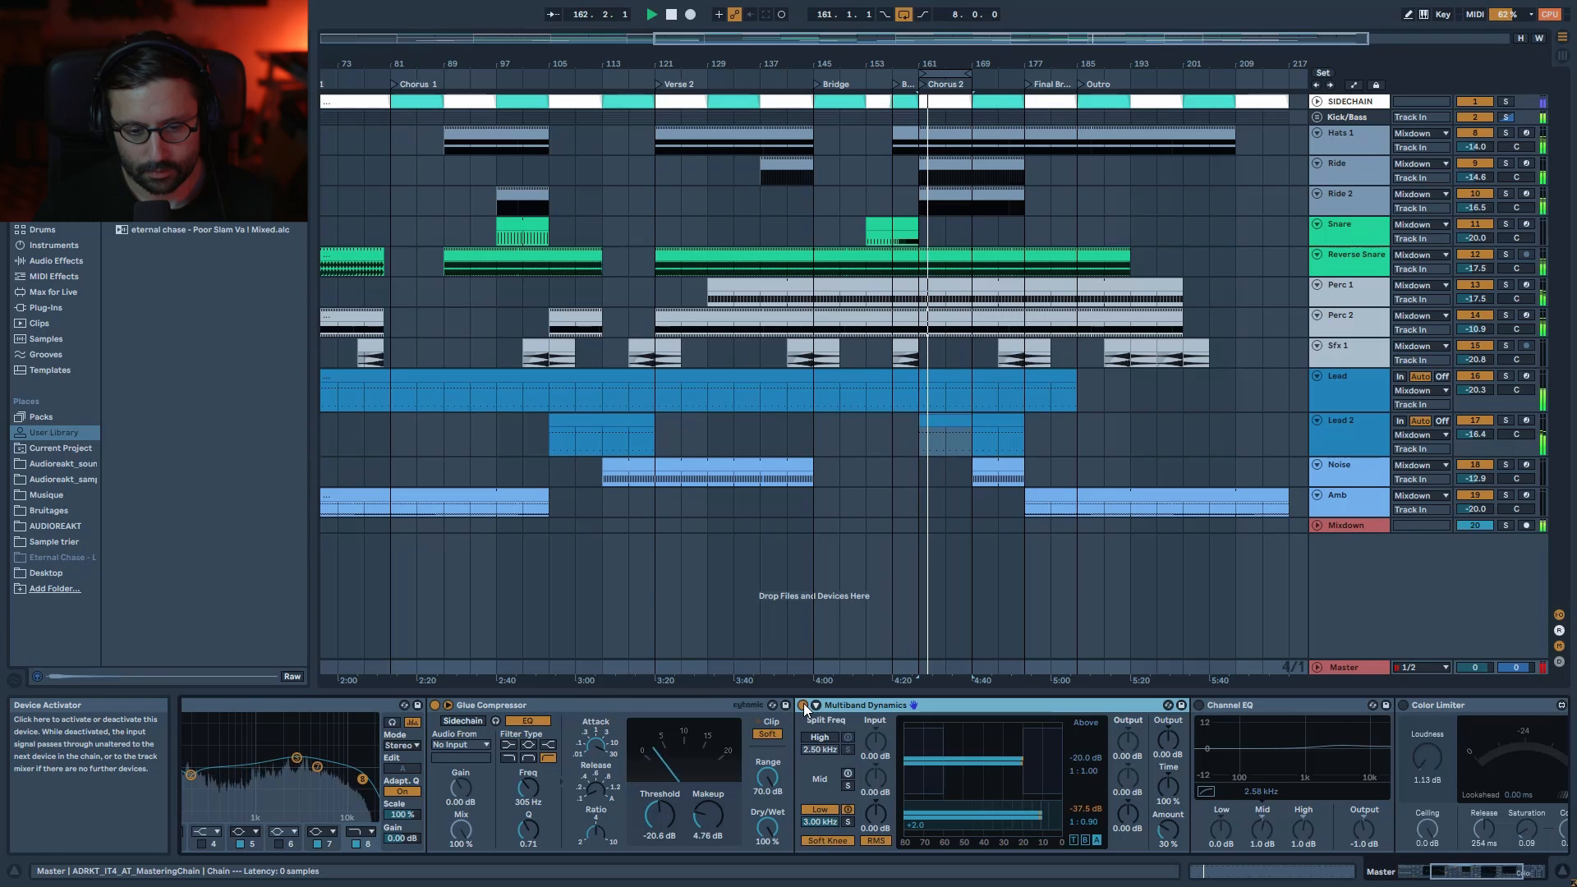
# - Bypass and reactivate Multiband Dynamics once more to hear its effect while the loop plays
pyautogui.click(1074, 840)
pyautogui.click(1084, 840)
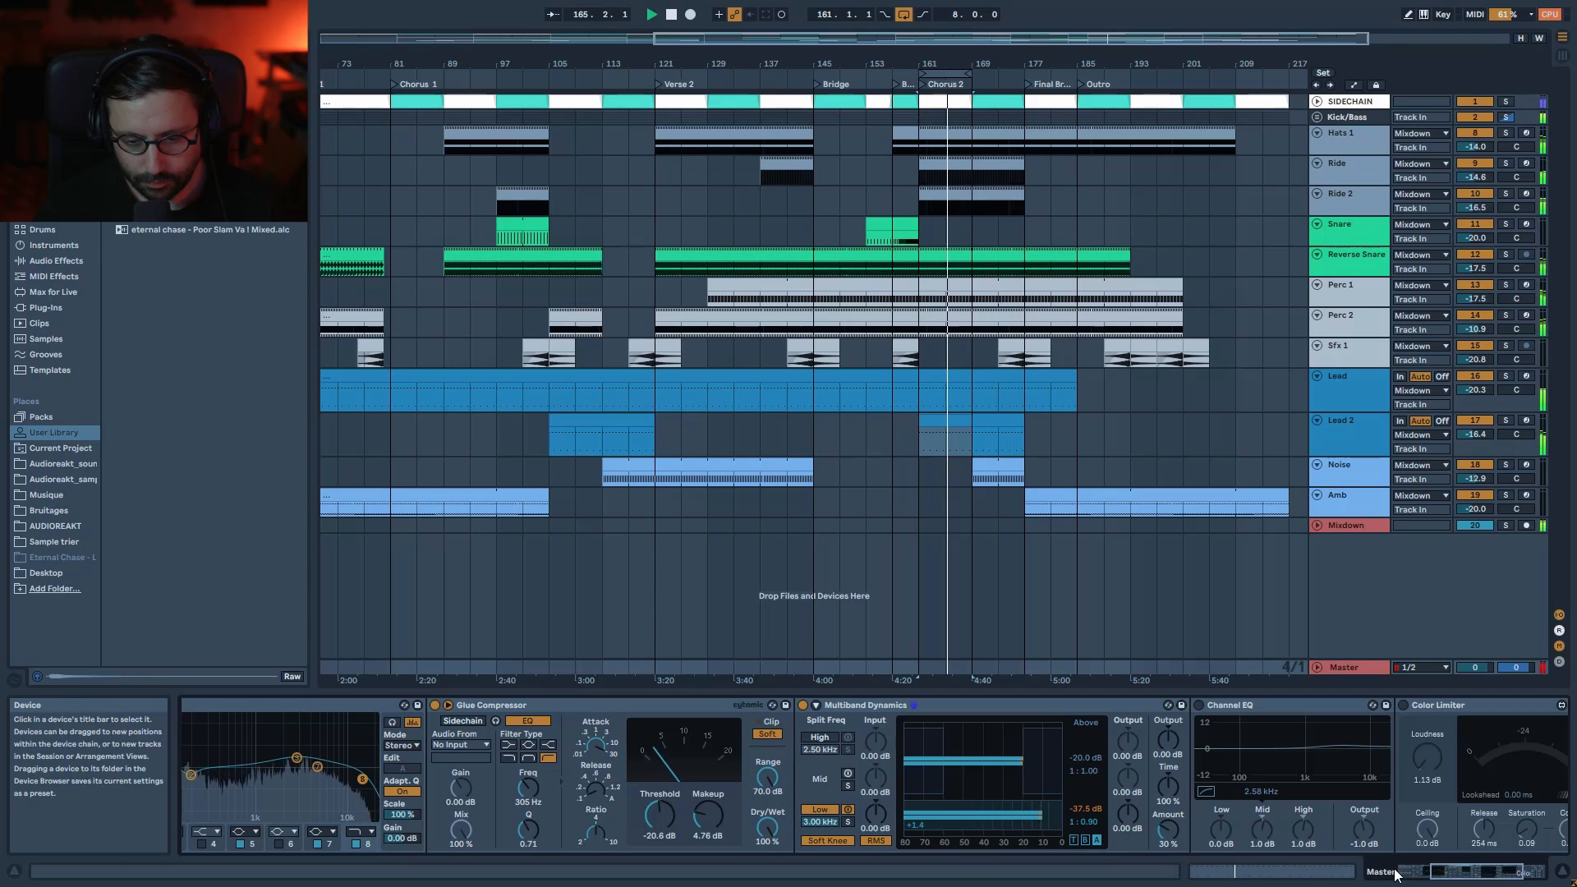
pyautogui.moveTo(1481, 872); pyautogui.dragTo(1490, 872)
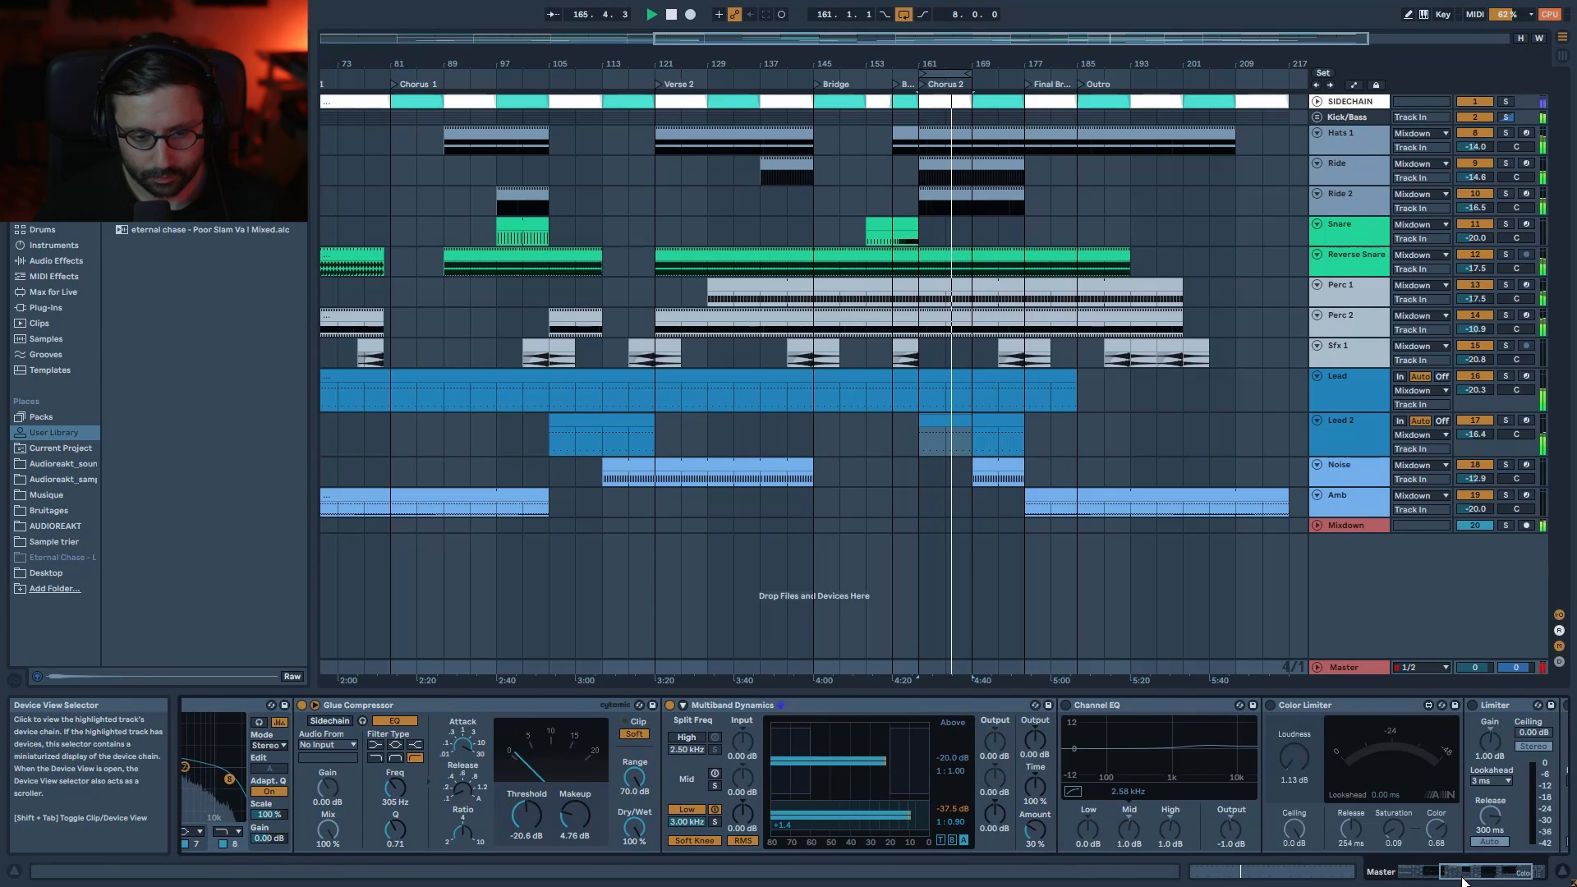
pyautogui.click(670, 707)
pyautogui.click(670, 707)
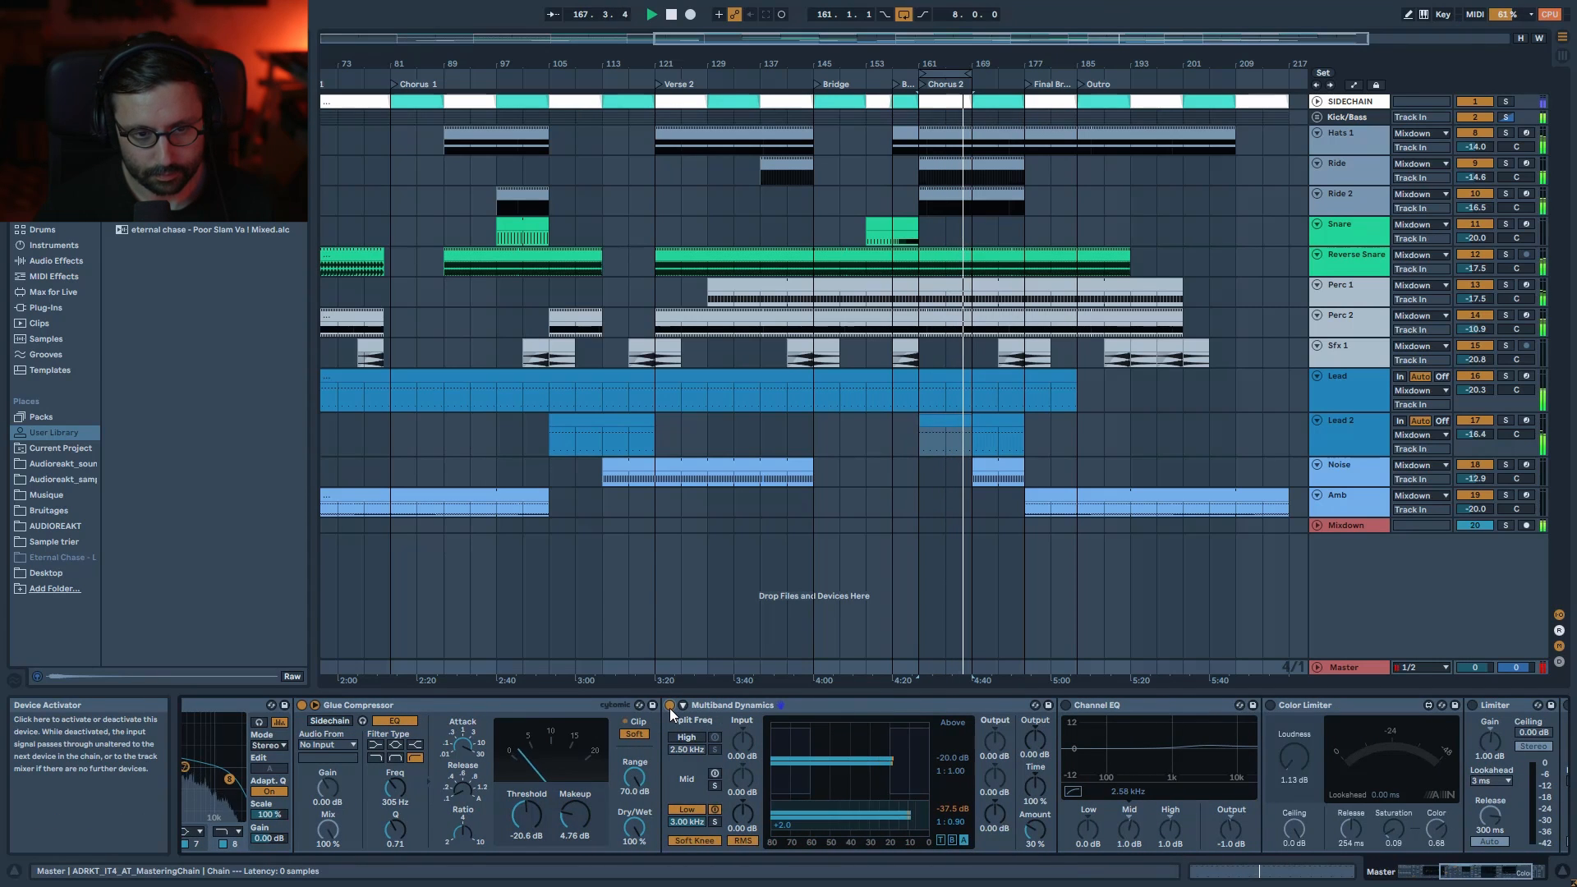
# - Activate the Channel EQ in the mastering rack and compare the playing loop with it off and on
pyautogui.click(1066, 705)
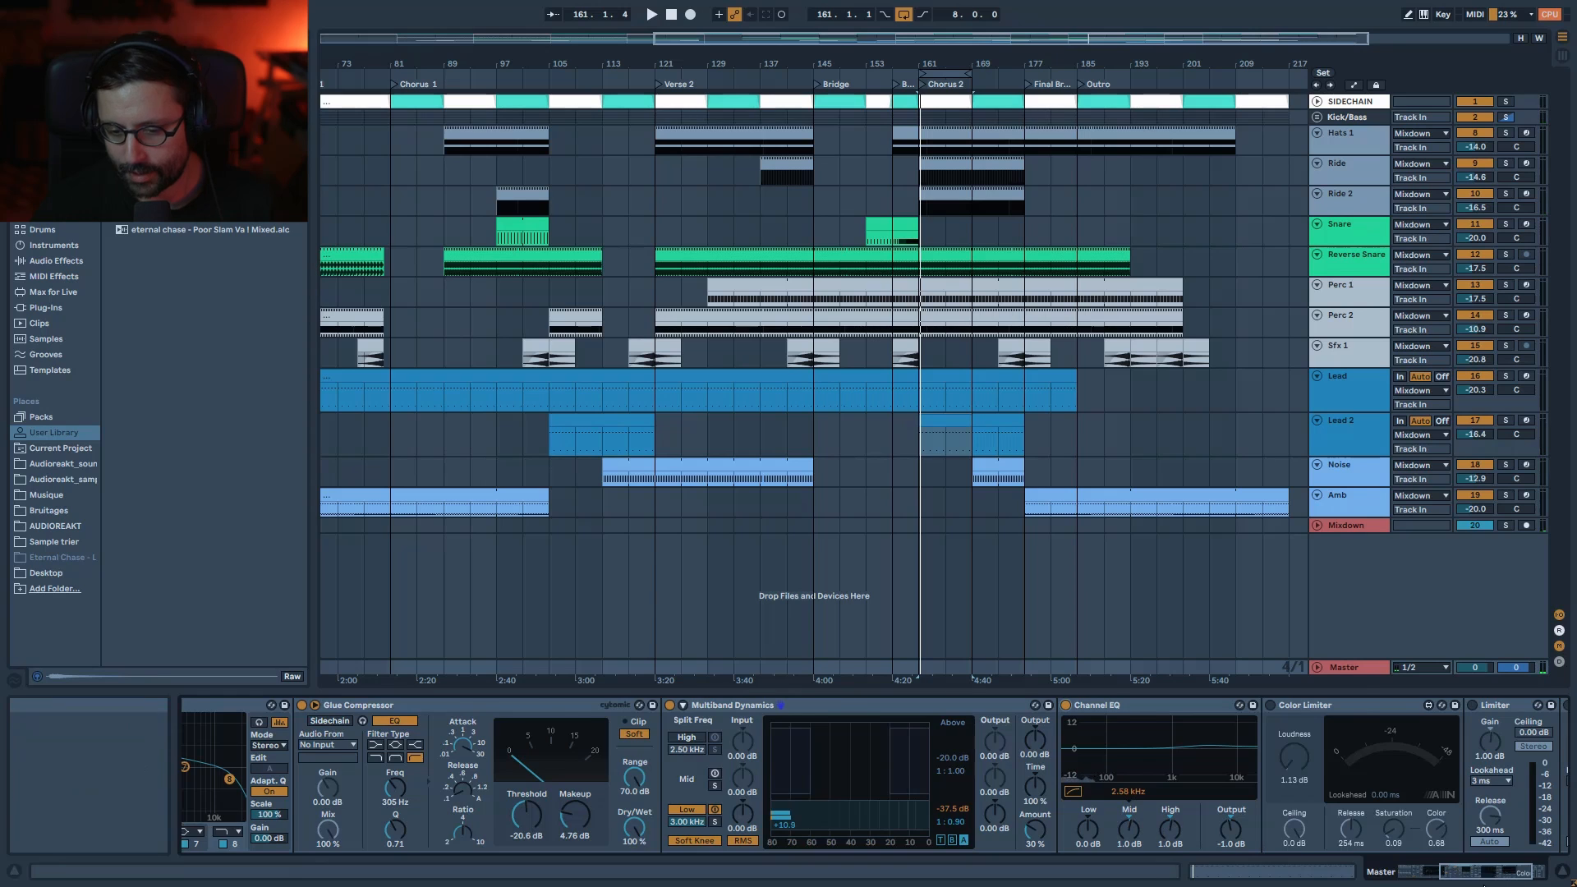
pyautogui.moveTo(1484, 872); pyautogui.dragTo(1503, 872)
pyautogui.press('space')
pyautogui.click(871, 706)
pyautogui.click(872, 706)
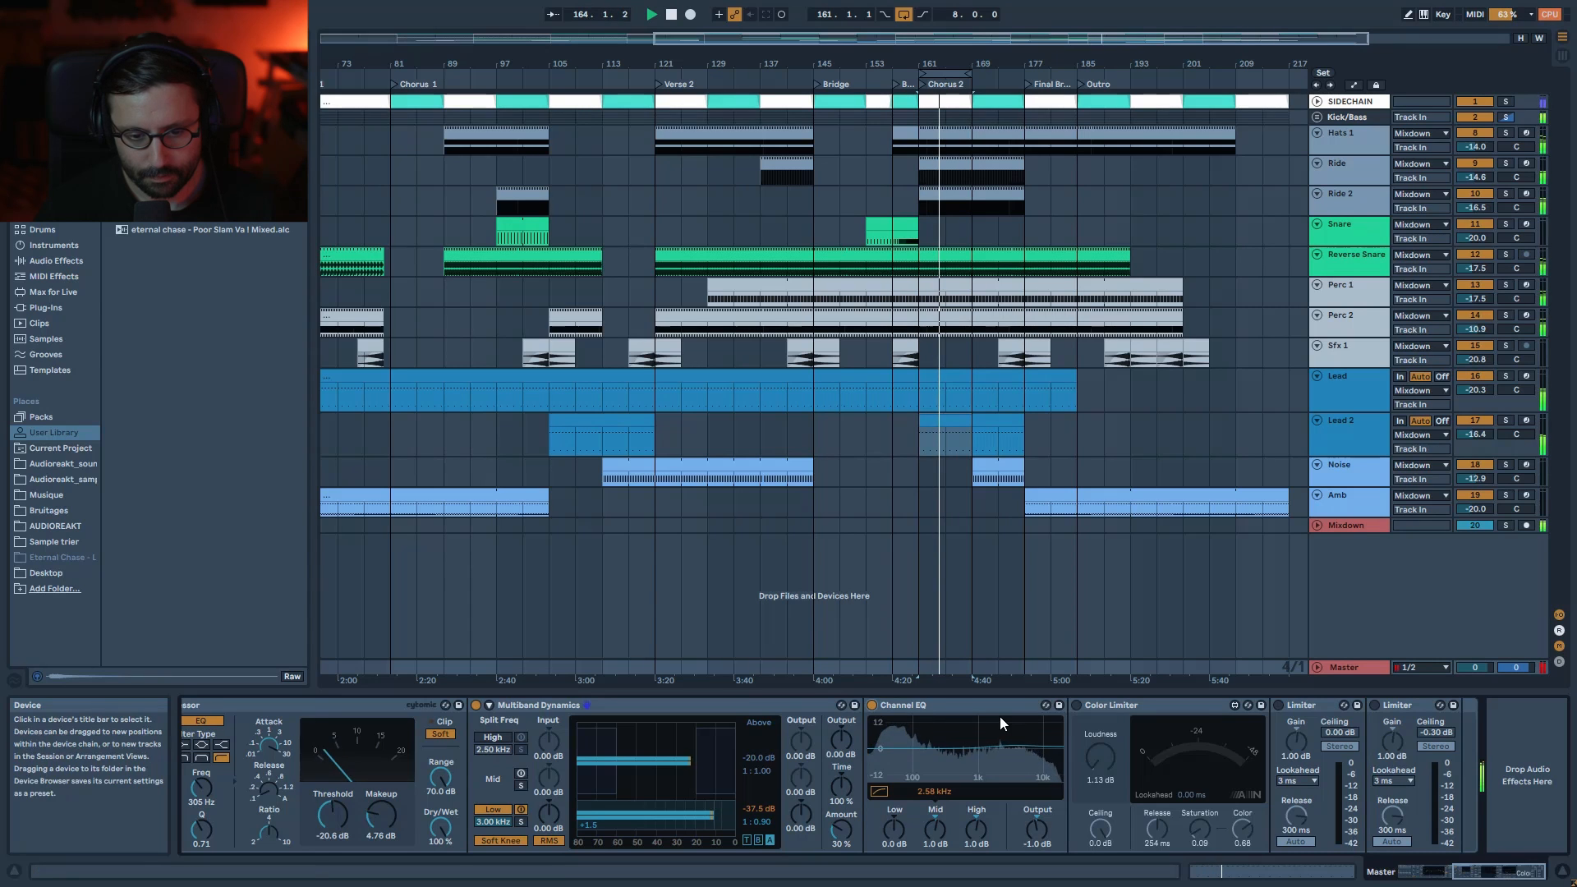
# - Activate the Color Limiter with its loudness set to 0 dB and compare the loop with the device off and on
pyautogui.click(1125, 704)
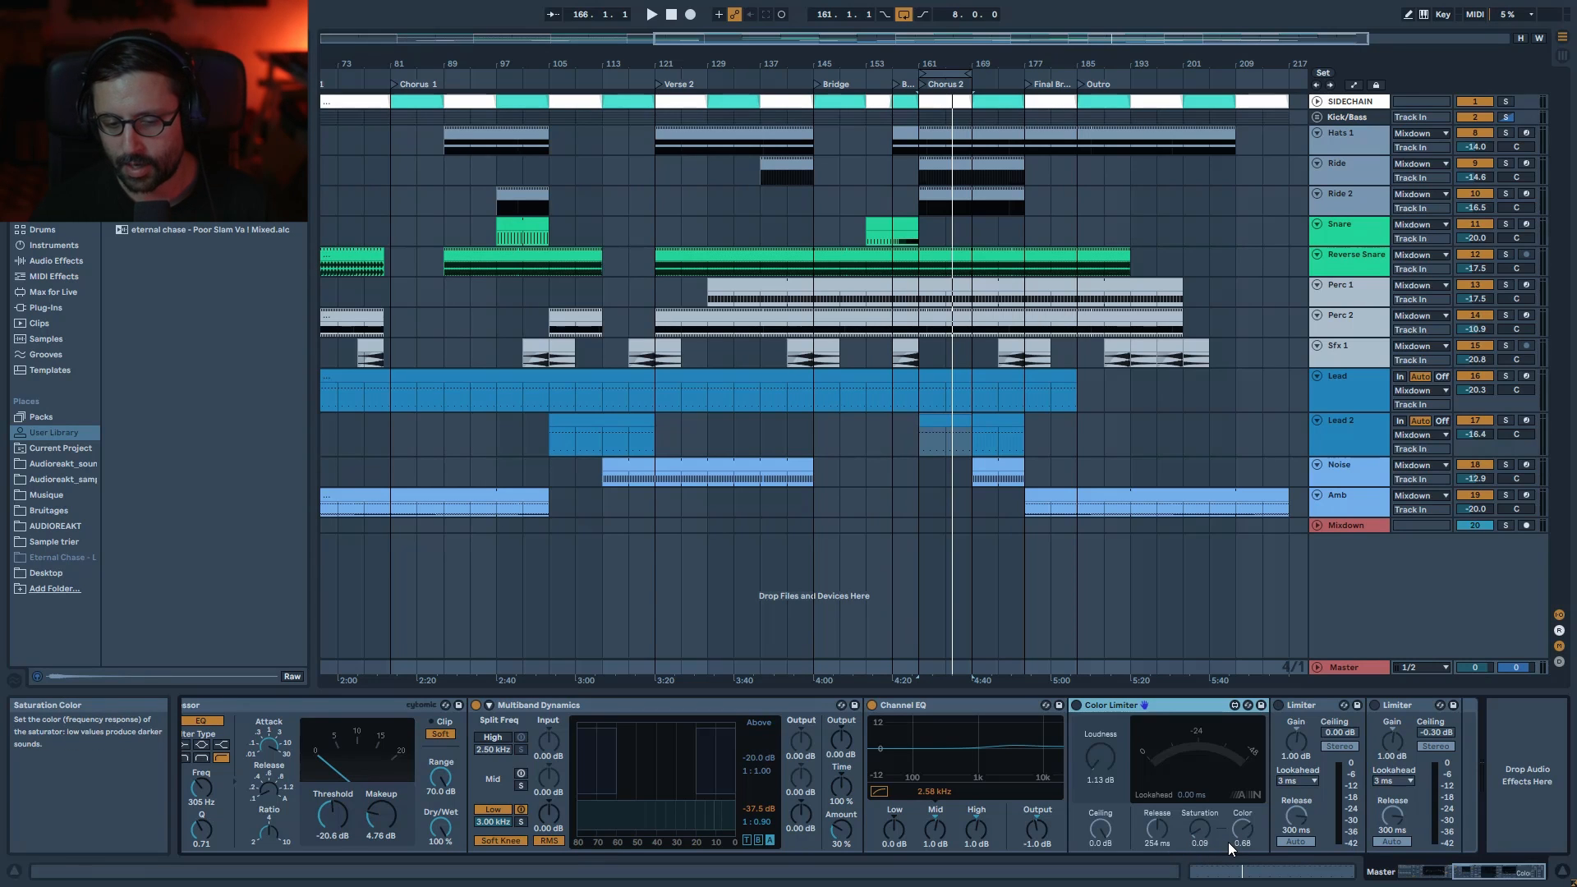
pyautogui.click(1076, 705)
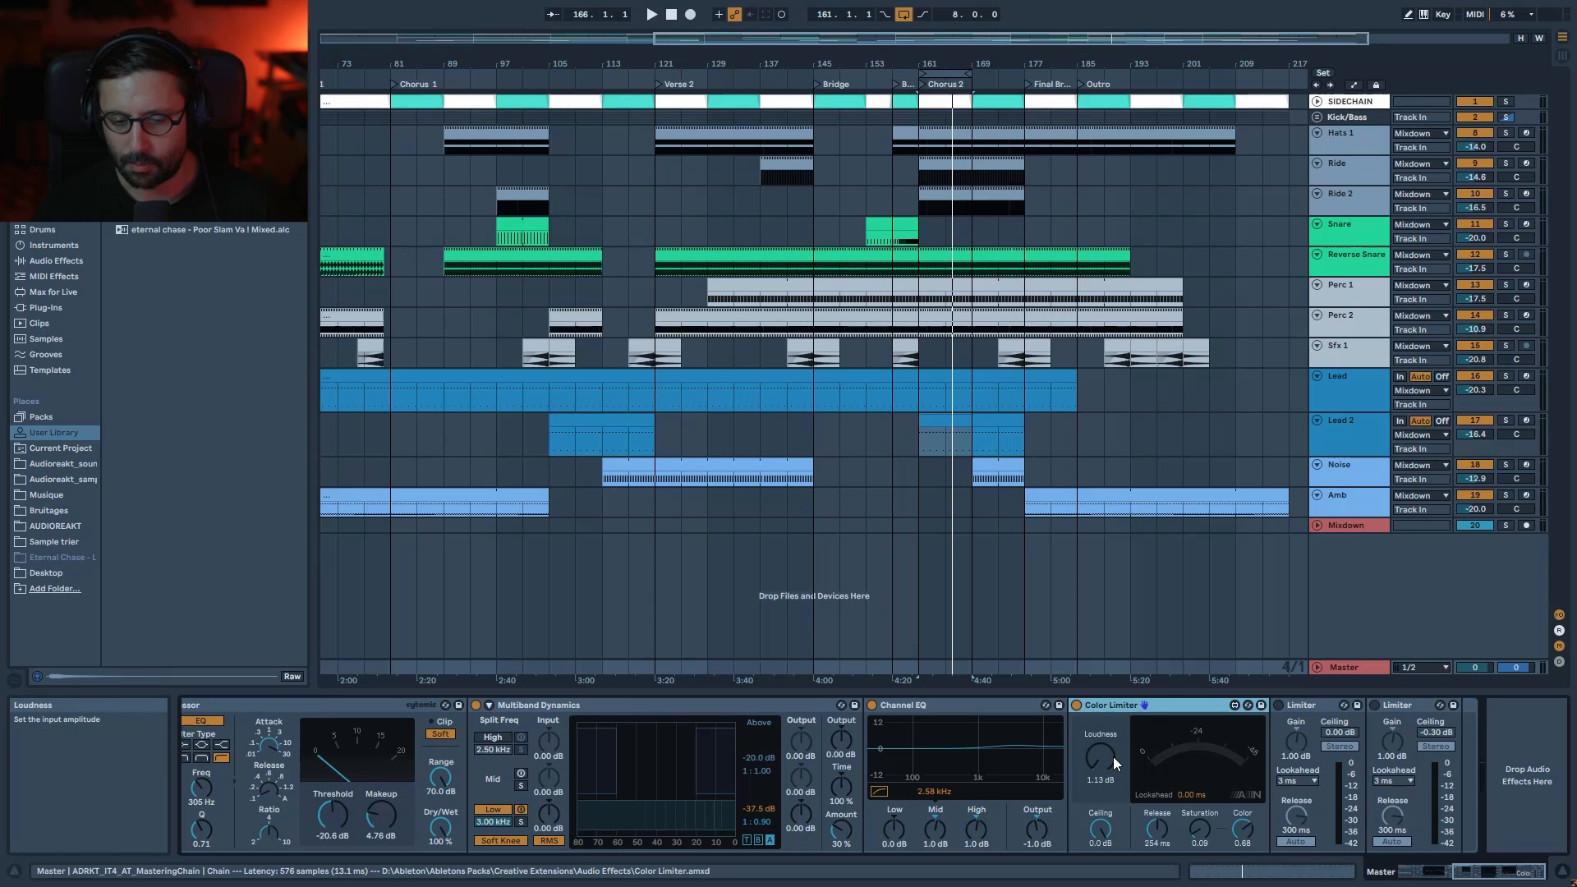
pyautogui.press('space')
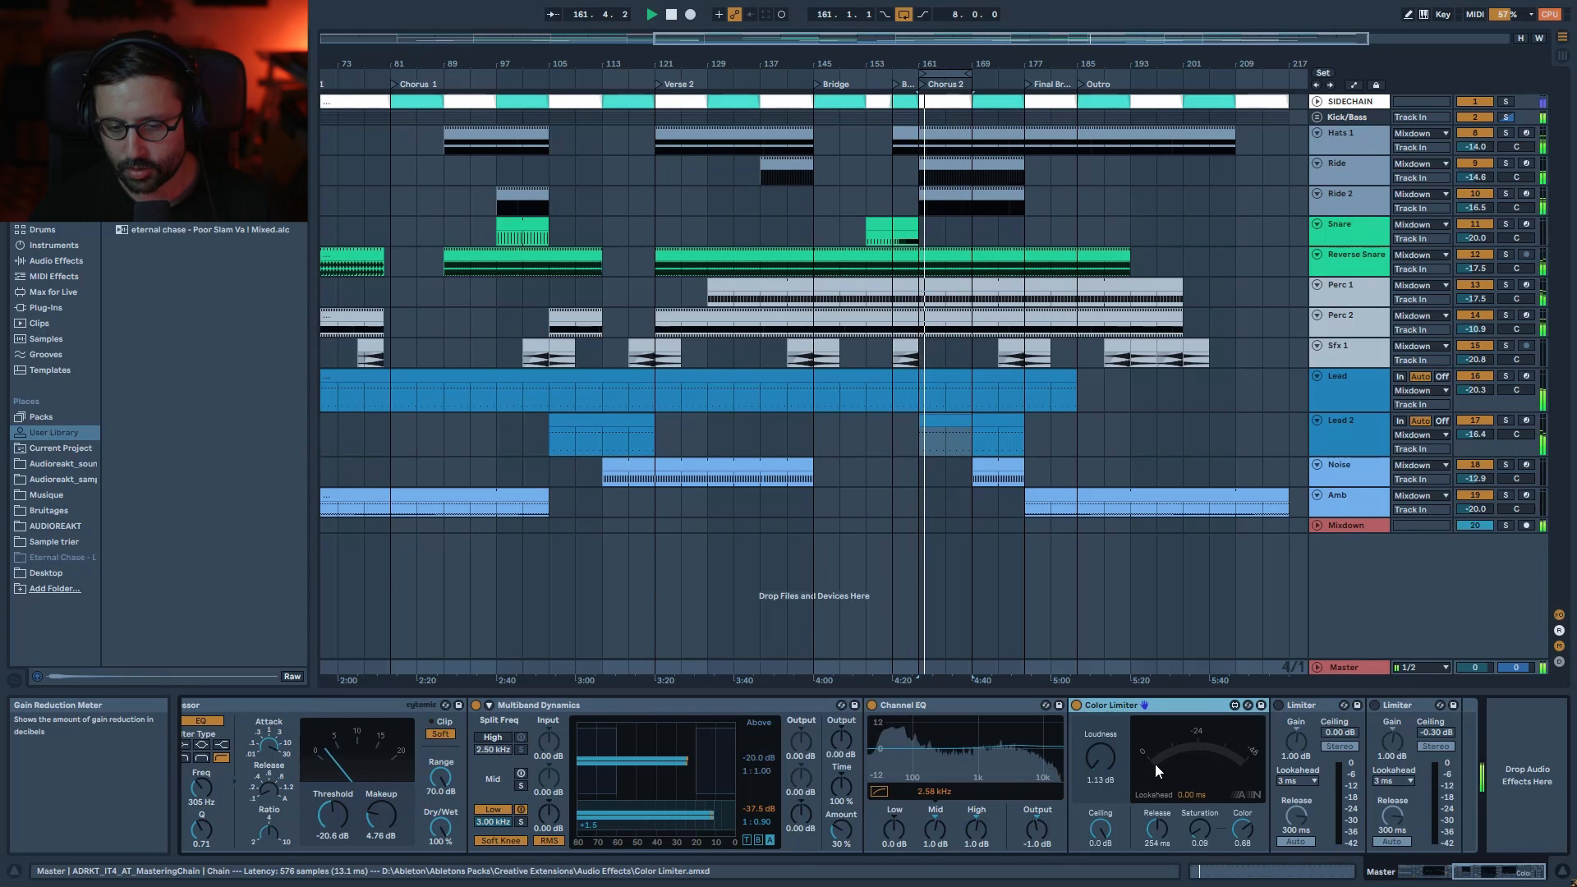
pyautogui.moveTo(1111, 761); pyautogui.dragTo(1117, 774)
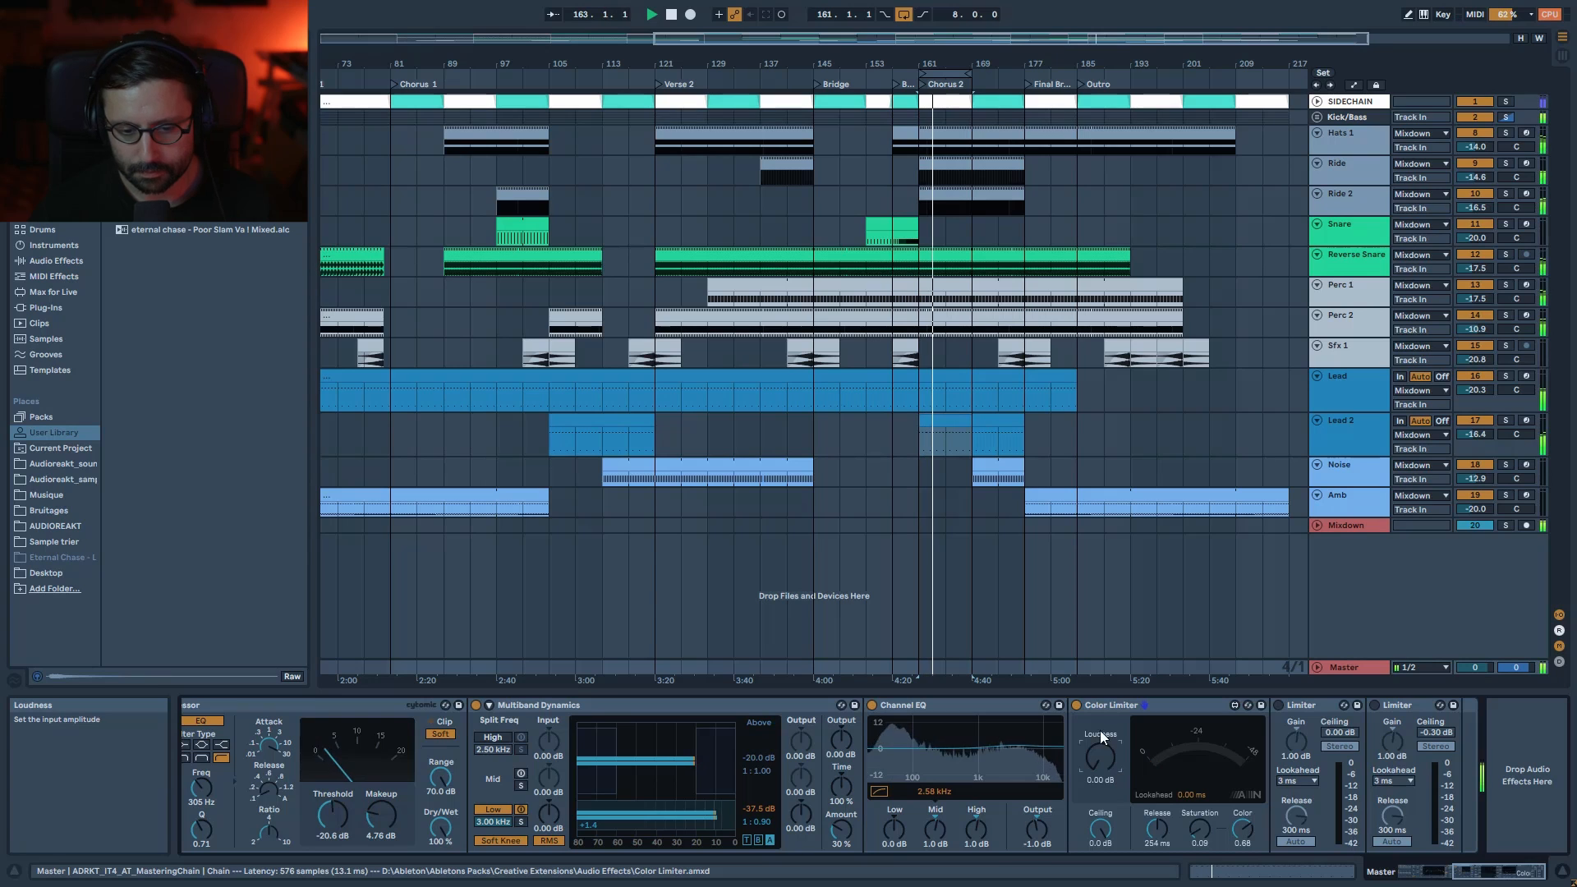
pyautogui.click(1078, 705)
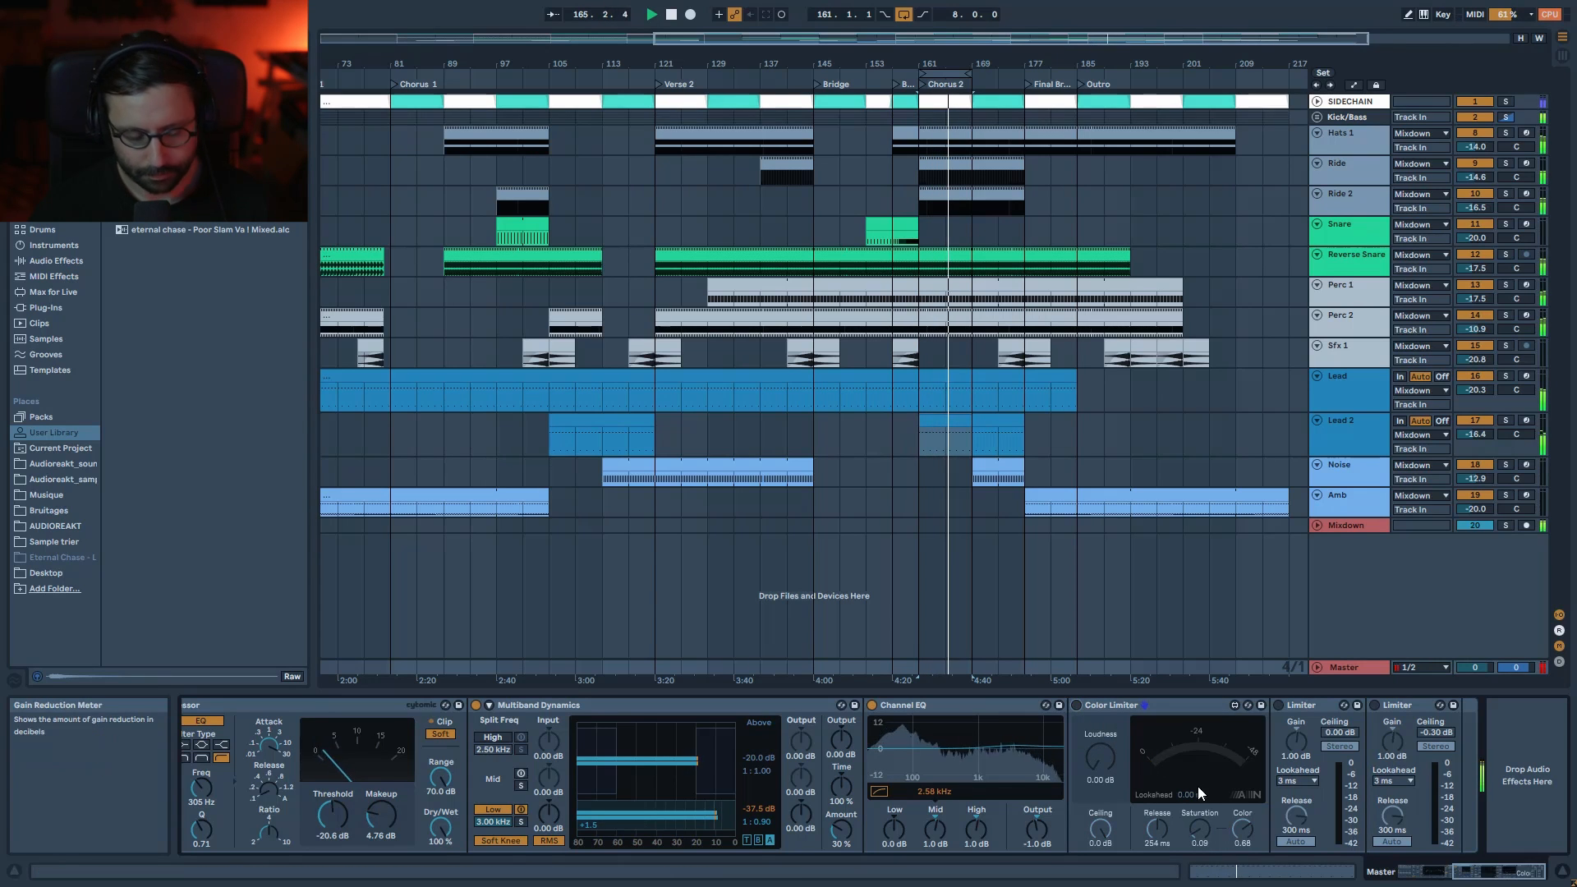
pyautogui.press('0')
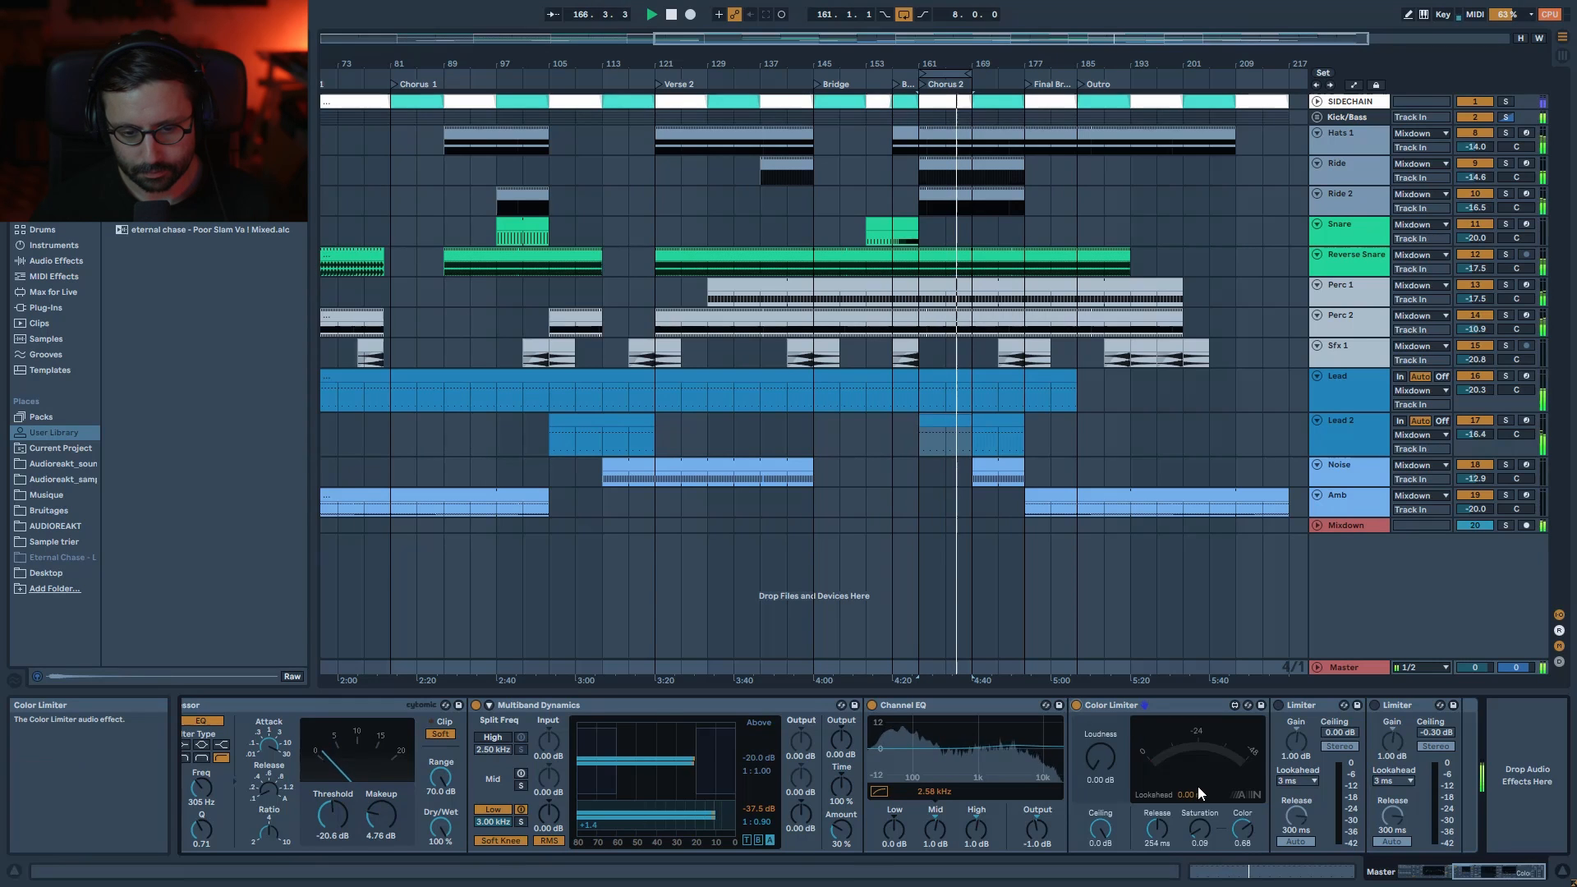
# - Activate both Limiters at the end of the Master's mastering chain
pyautogui.click(1279, 703)
pyautogui.click(1374, 705)
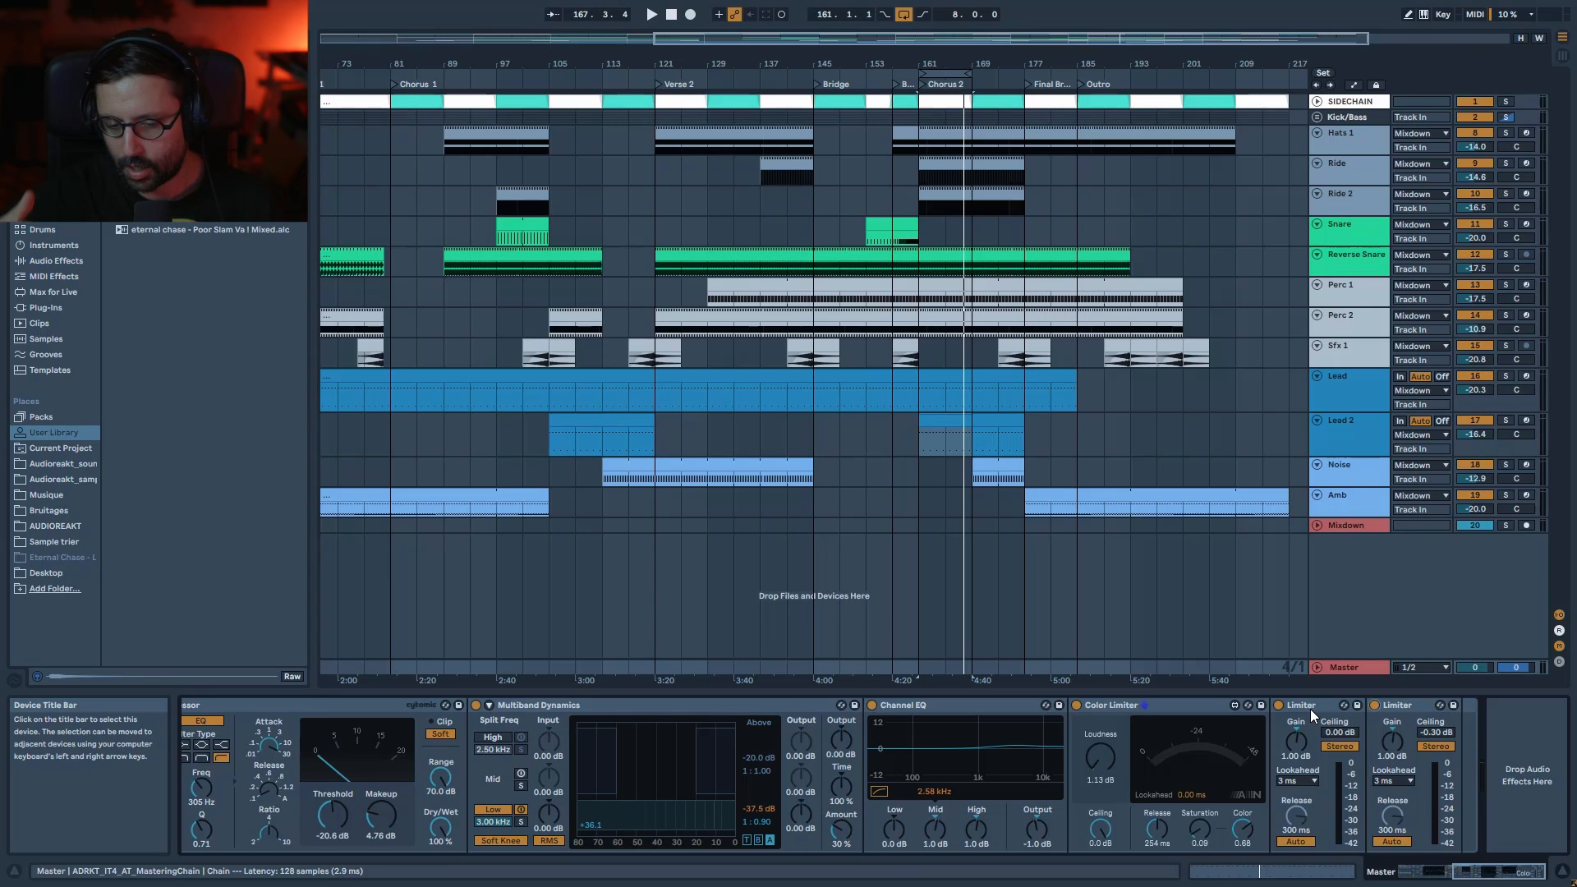
pyautogui.click(1396, 705)
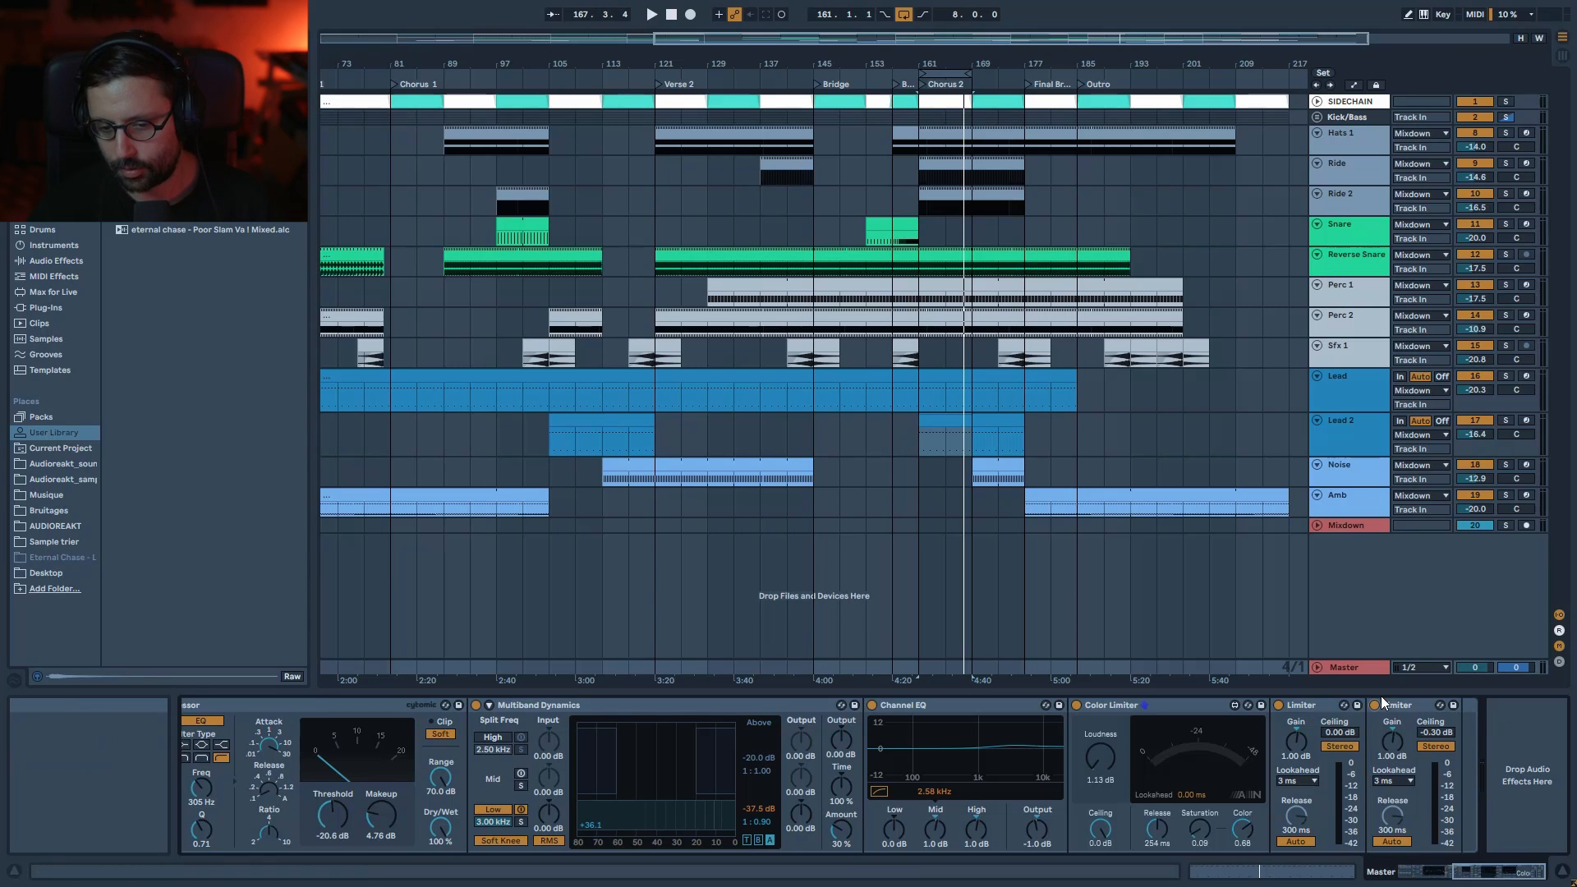
# - Play the loop, hide the mastering rack's devices, and compare the mix with the entire rack bypassed and active
pyautogui.press('space')
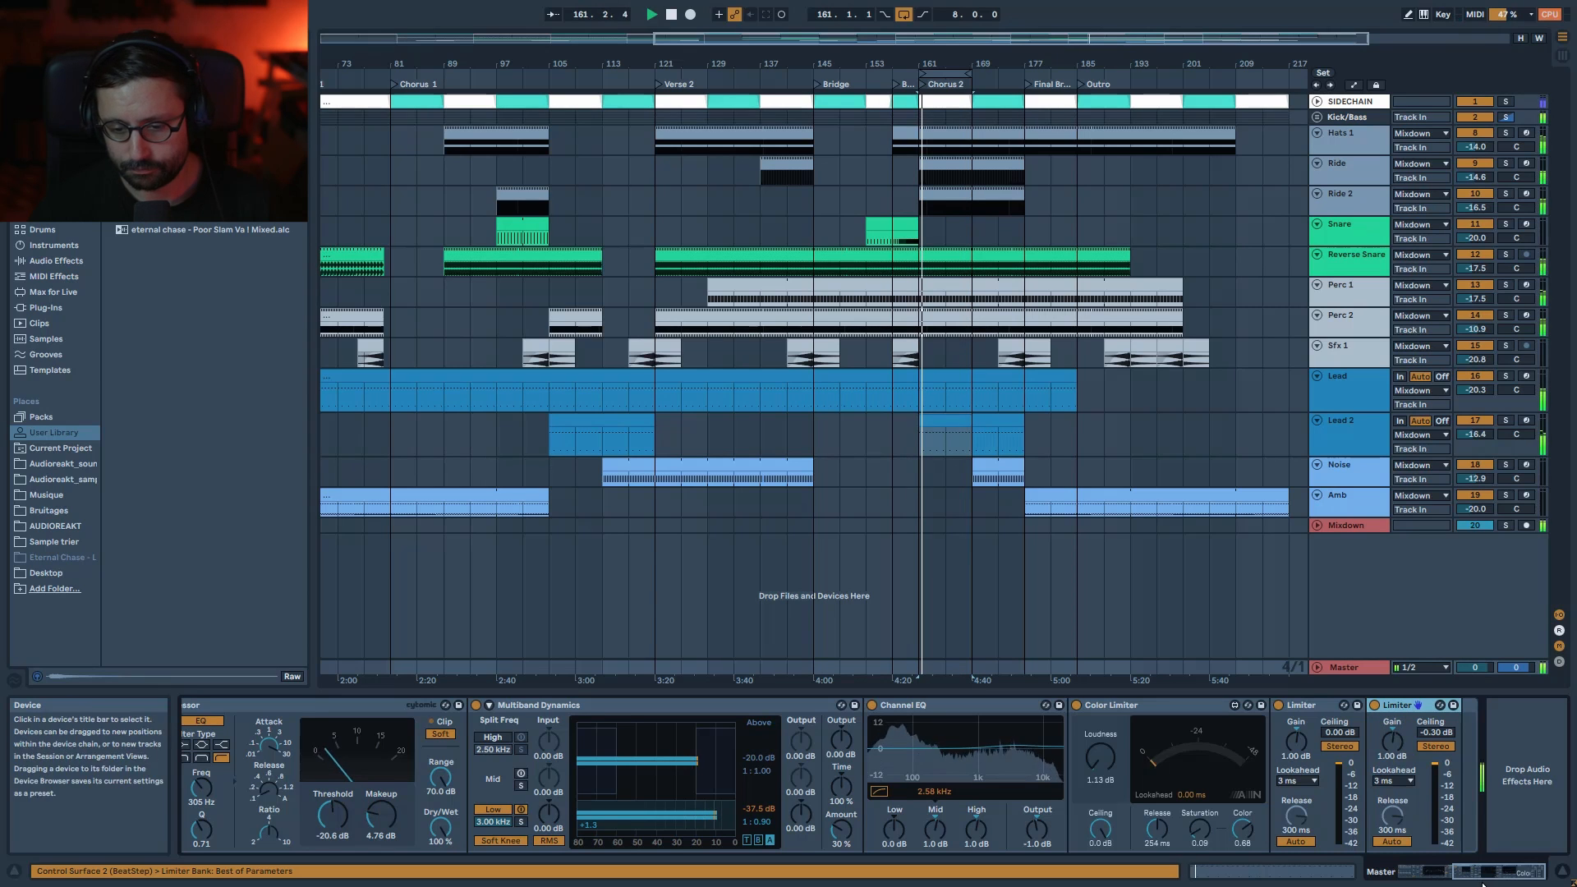
pyautogui.moveTo(1511, 872); pyautogui.dragTo(414, 719)
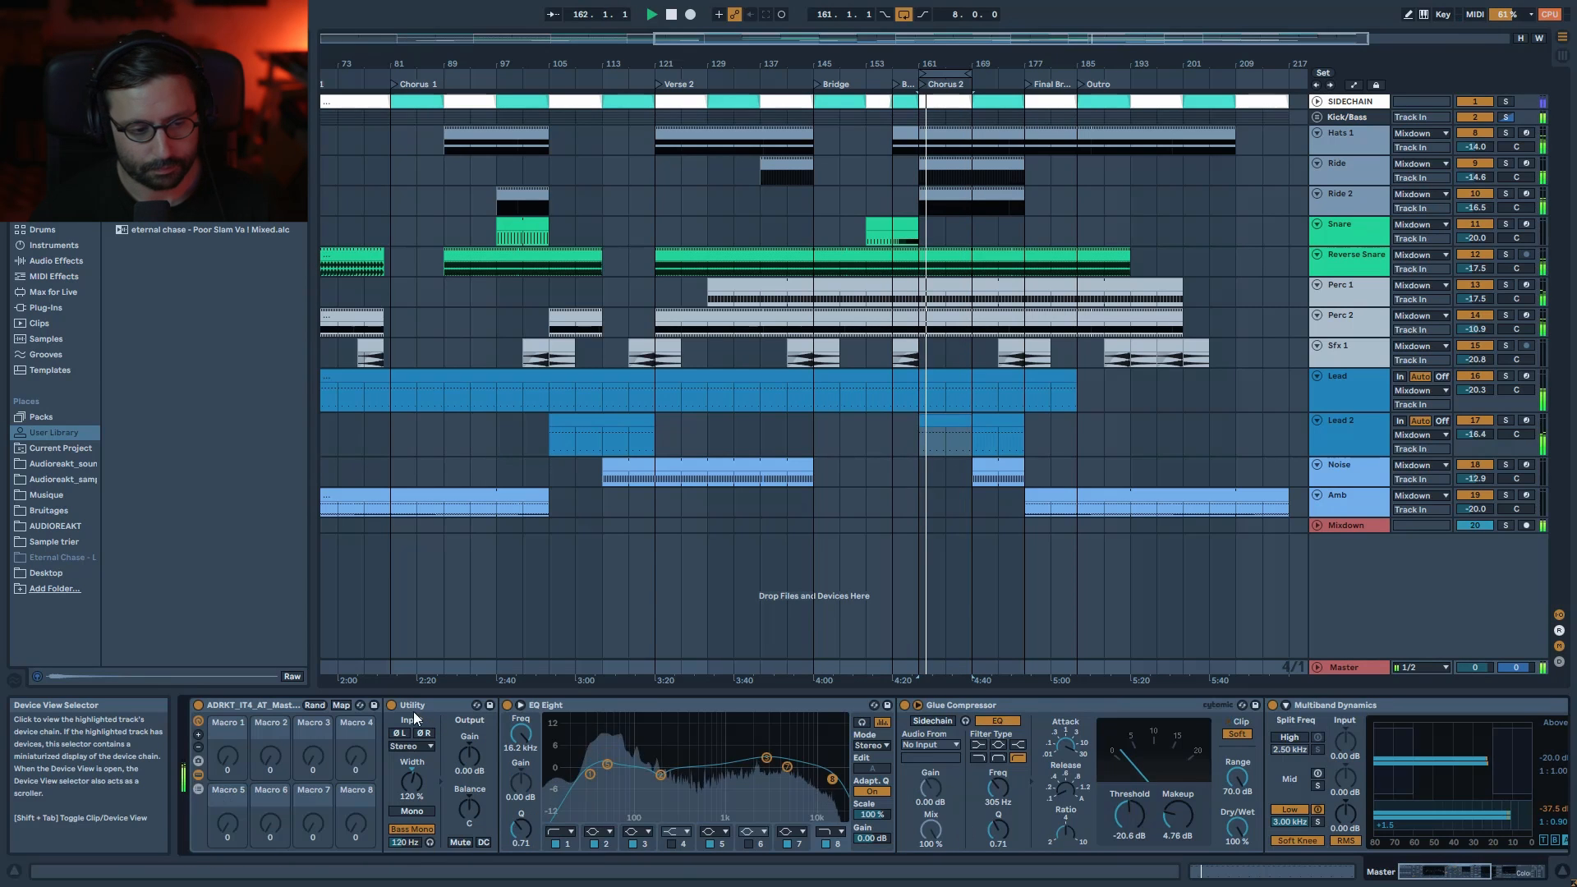
pyautogui.click(198, 774)
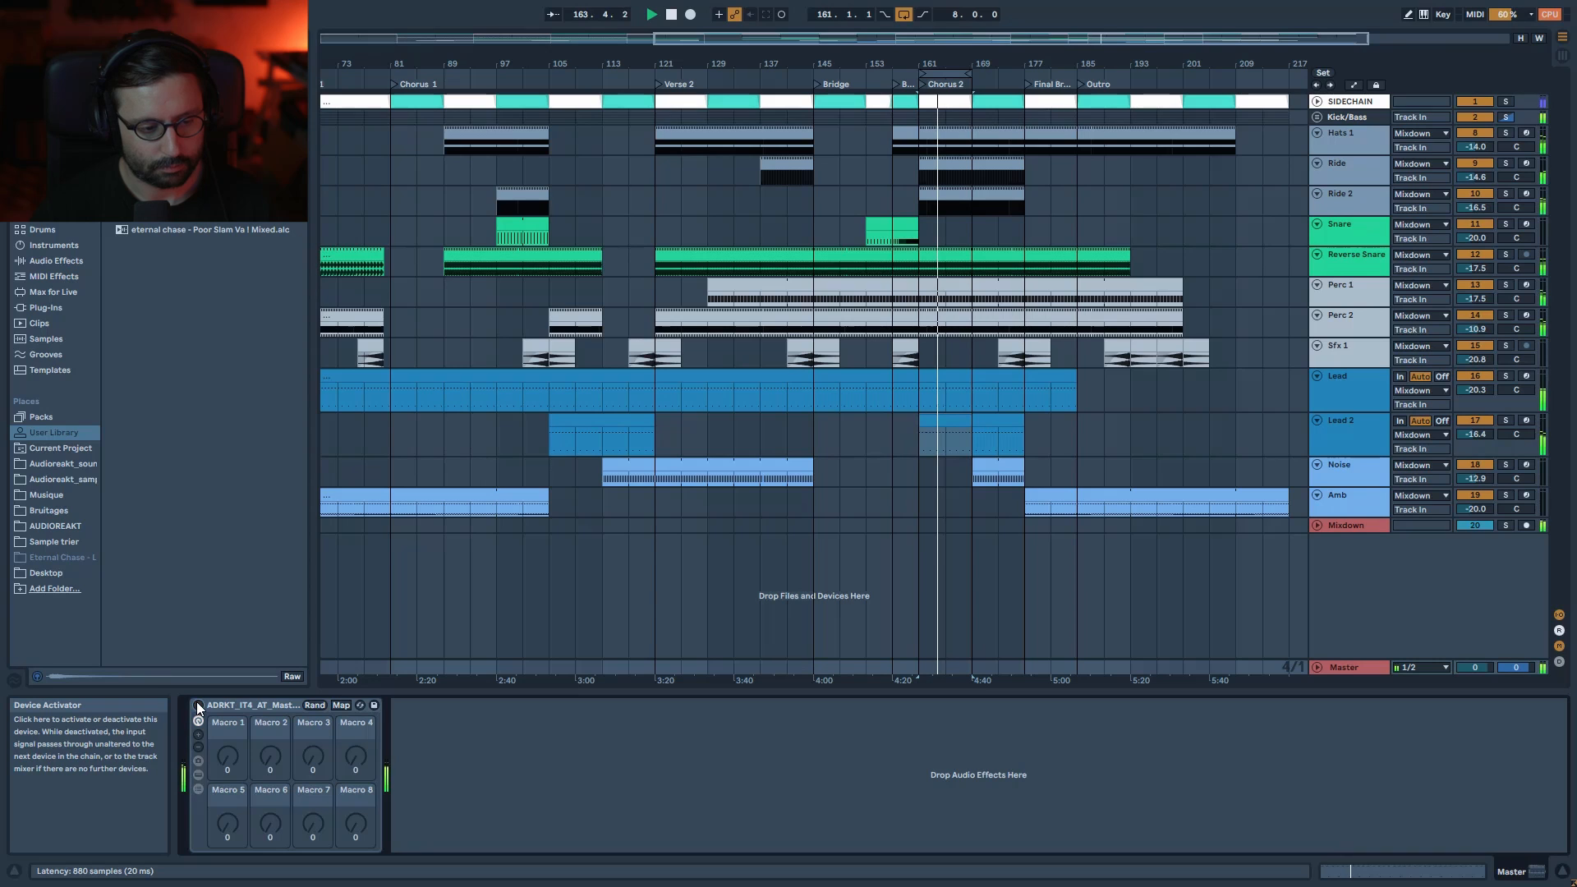
pyautogui.click(197, 704)
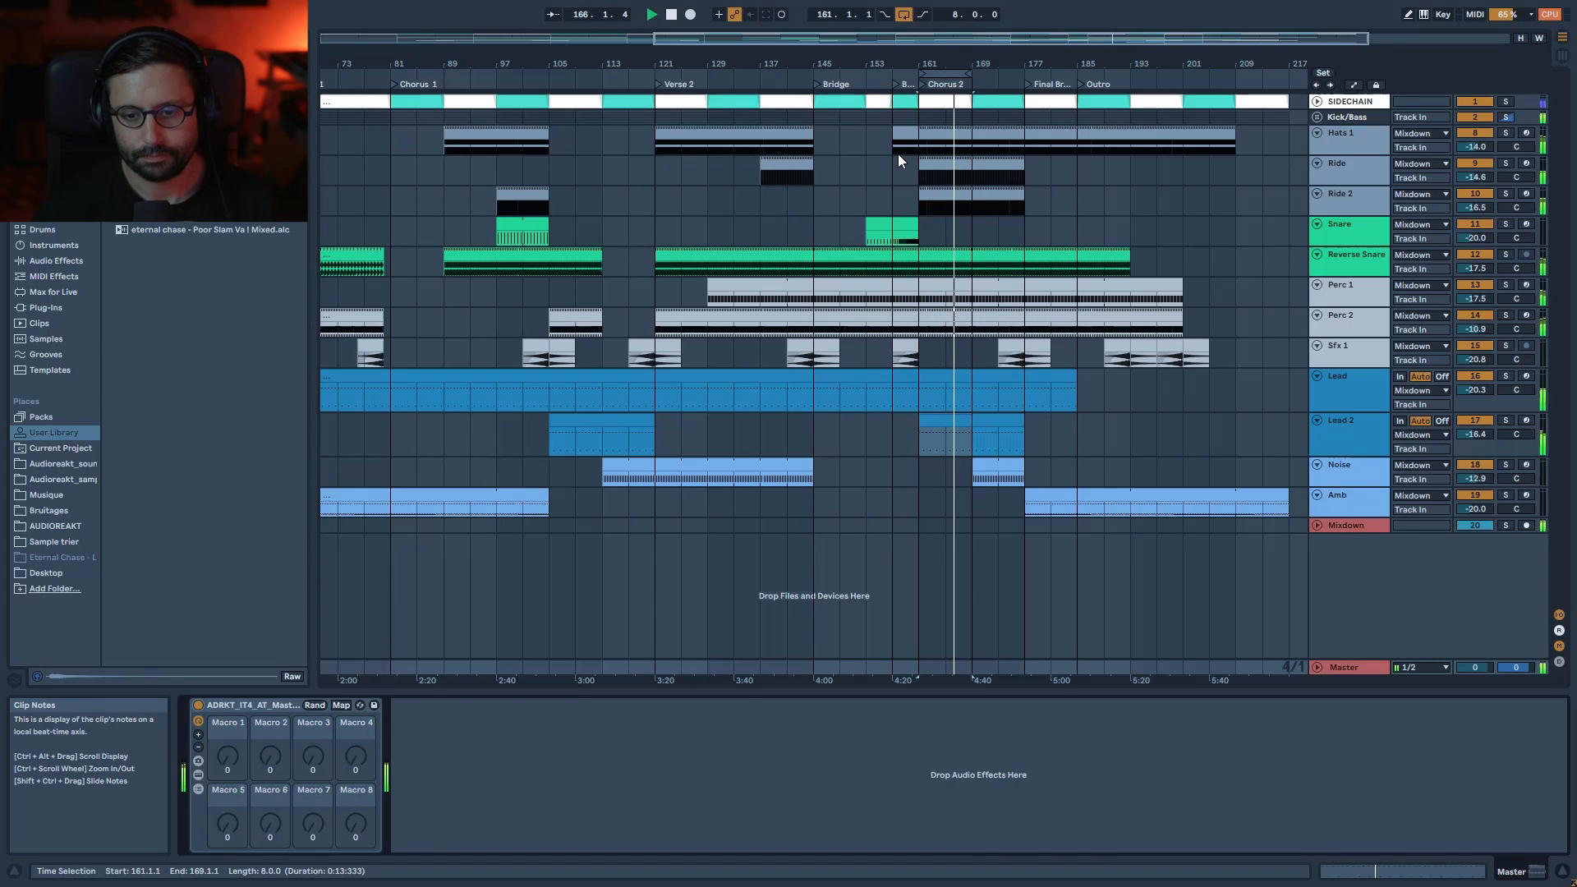
# - Show the mastering rack's chain list and hide it again
pyautogui.click(198, 789)
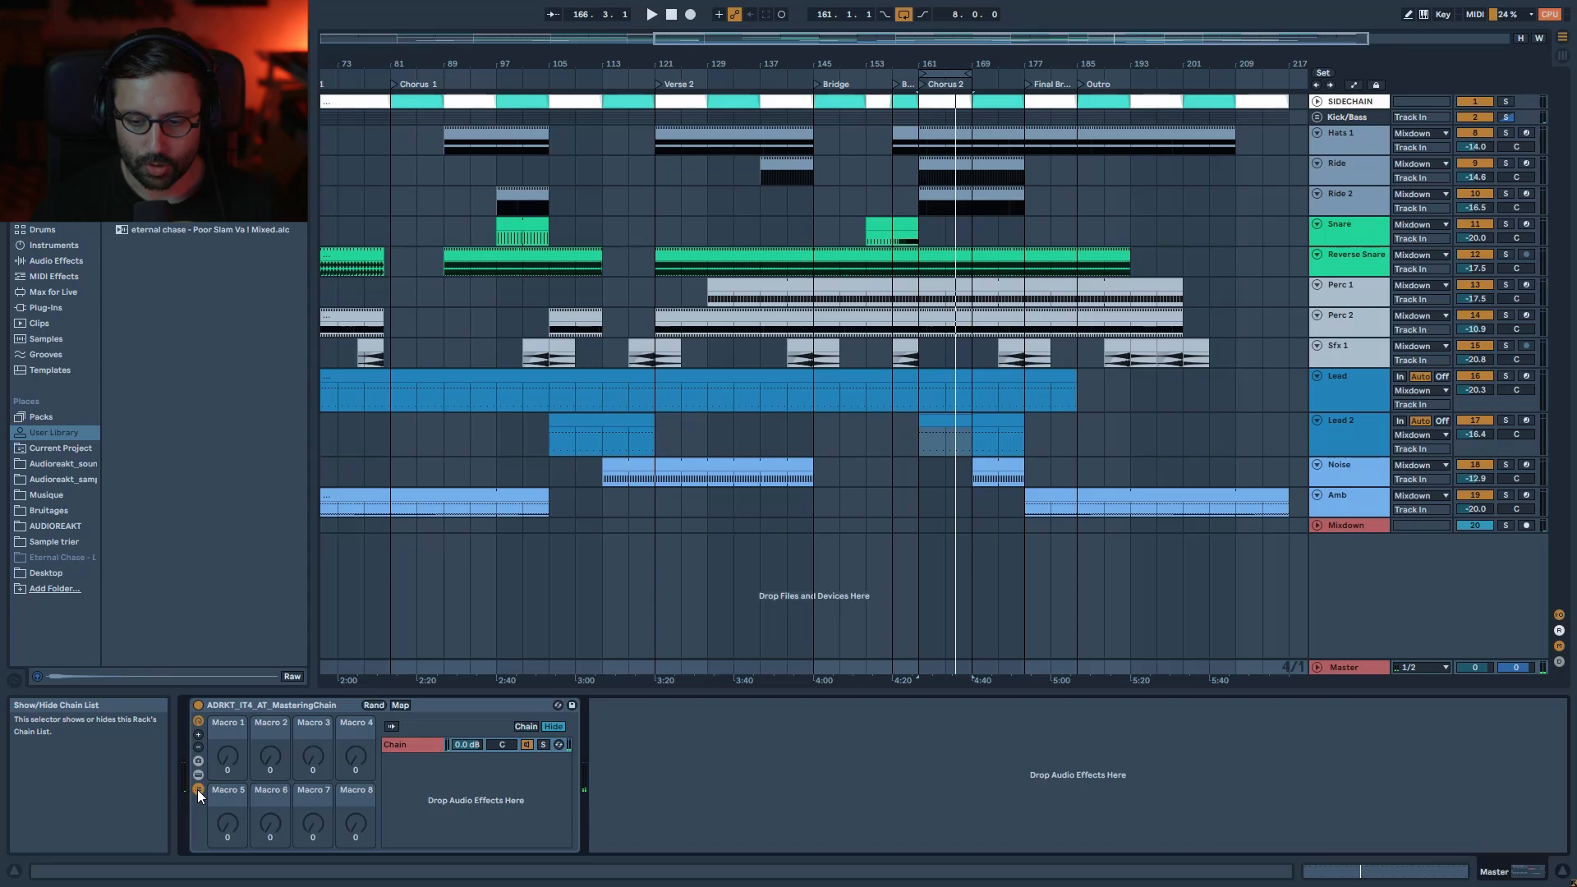
pyautogui.click(198, 790)
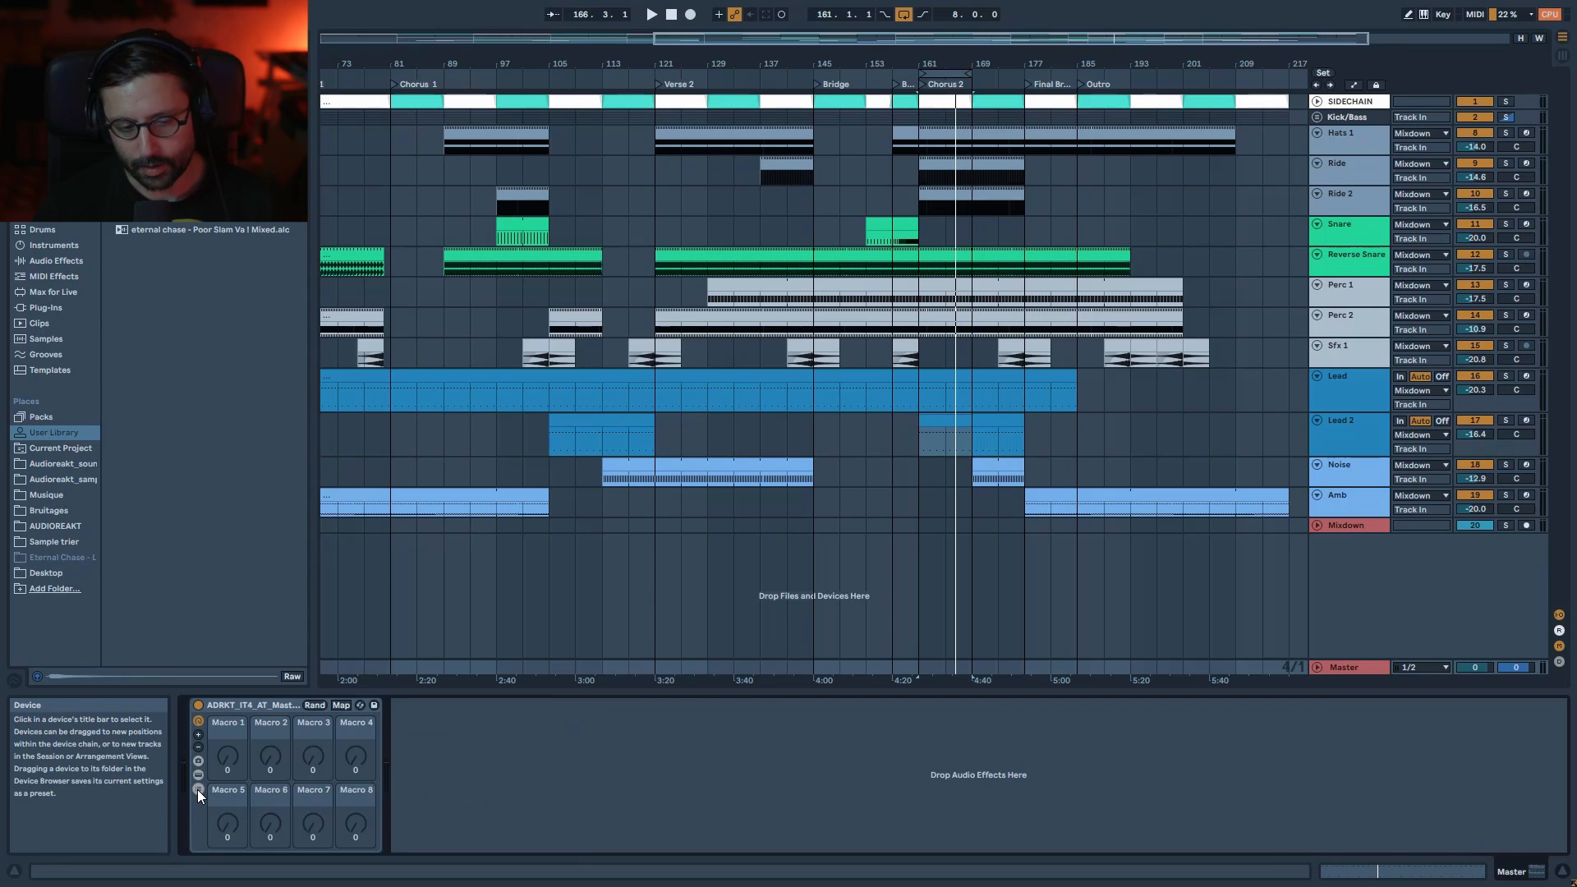